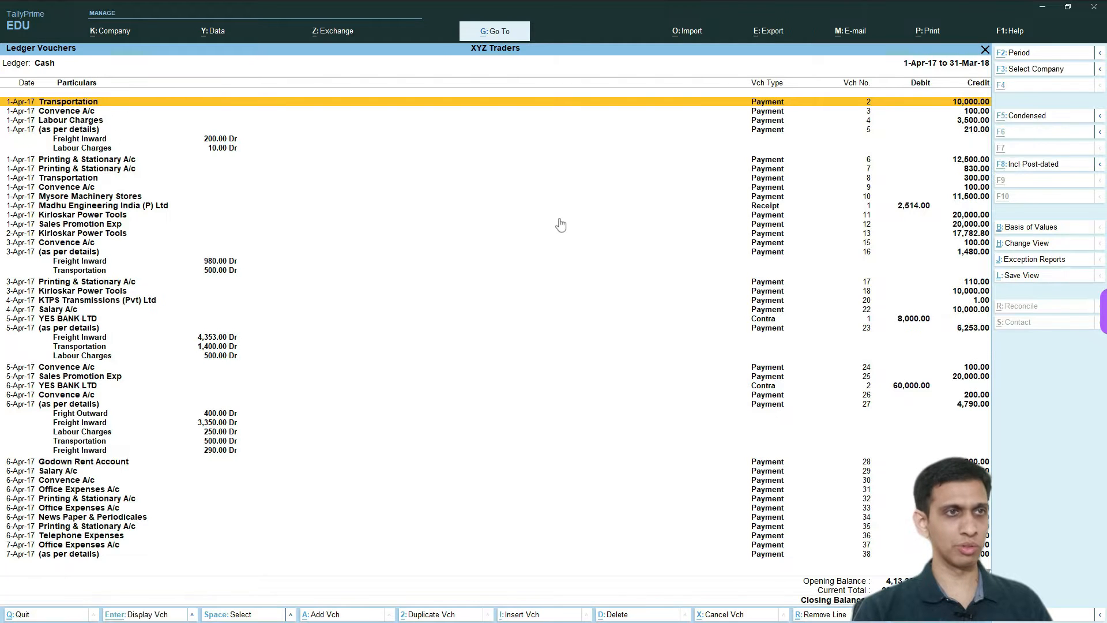
# Switch to Power BI in the Edge browser and review the gateway mode comparison on the Power BI Gateway page.
pyautogui.hotkey('alt', 'Tab')
pyautogui.hotkey('alt', 'Tab')
pyautogui.hotkey('alt', 'Tab')
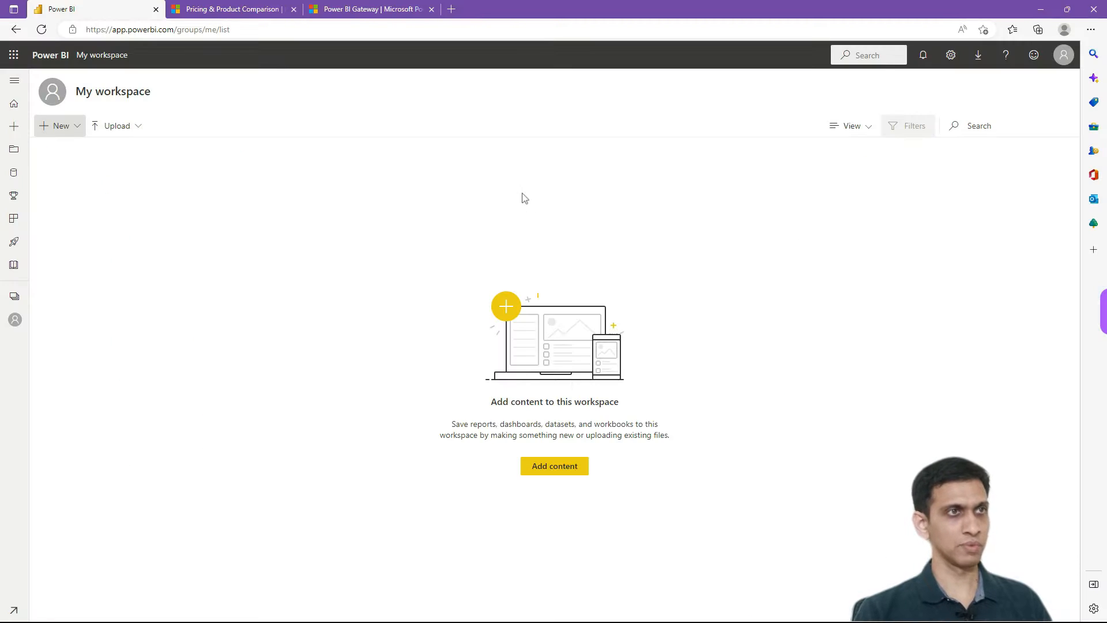
pyautogui.click(377, 10)
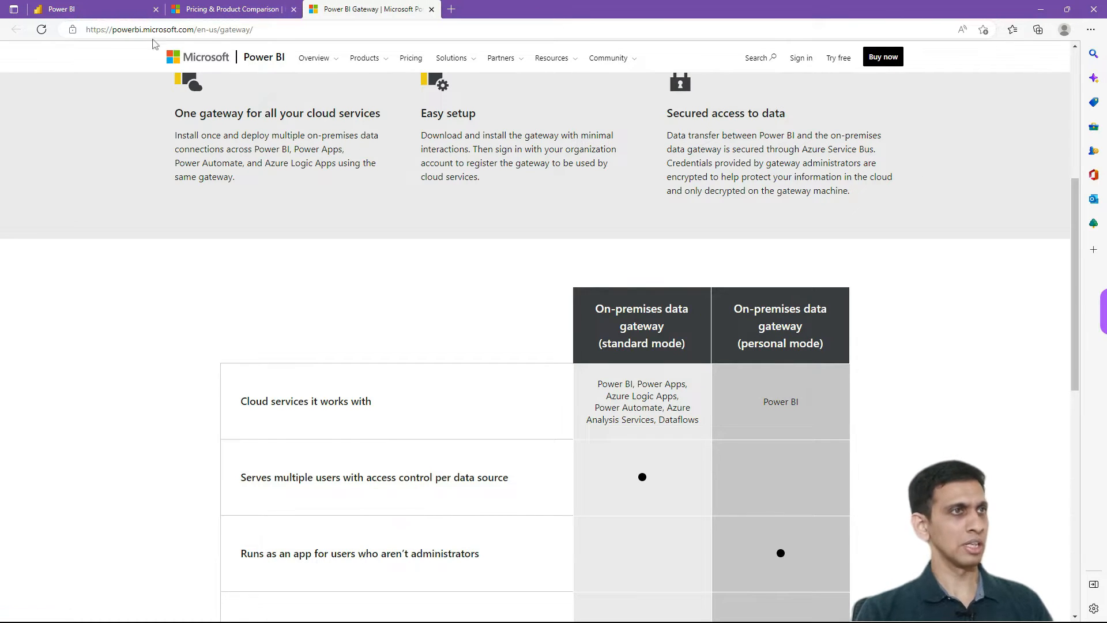
# Check the signed-in account's license type in Power BI and look at the pricing and product comparison page.
pyautogui.click(112, 8)
pyautogui.click(1062, 56)
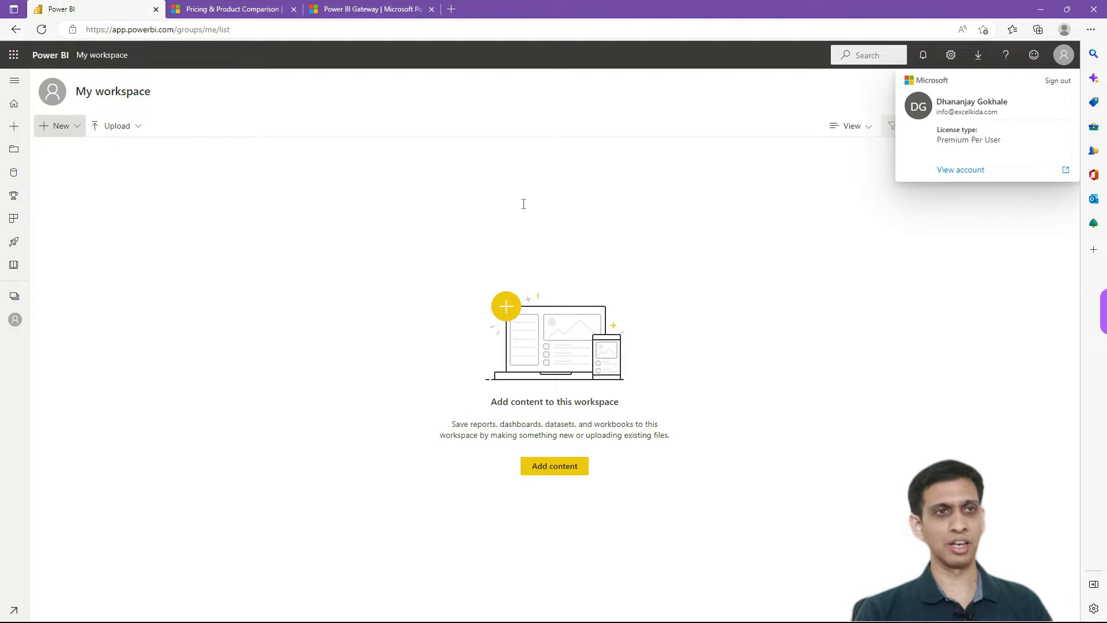
pyautogui.press('Escape')
pyautogui.click(219, 7)
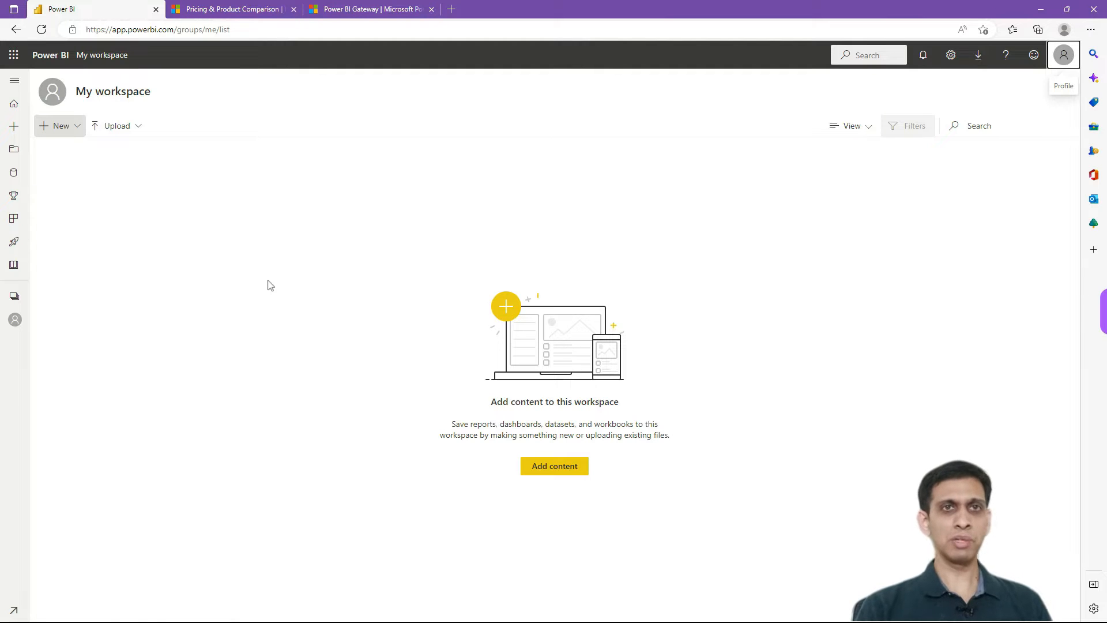
pyautogui.click(1063, 54)
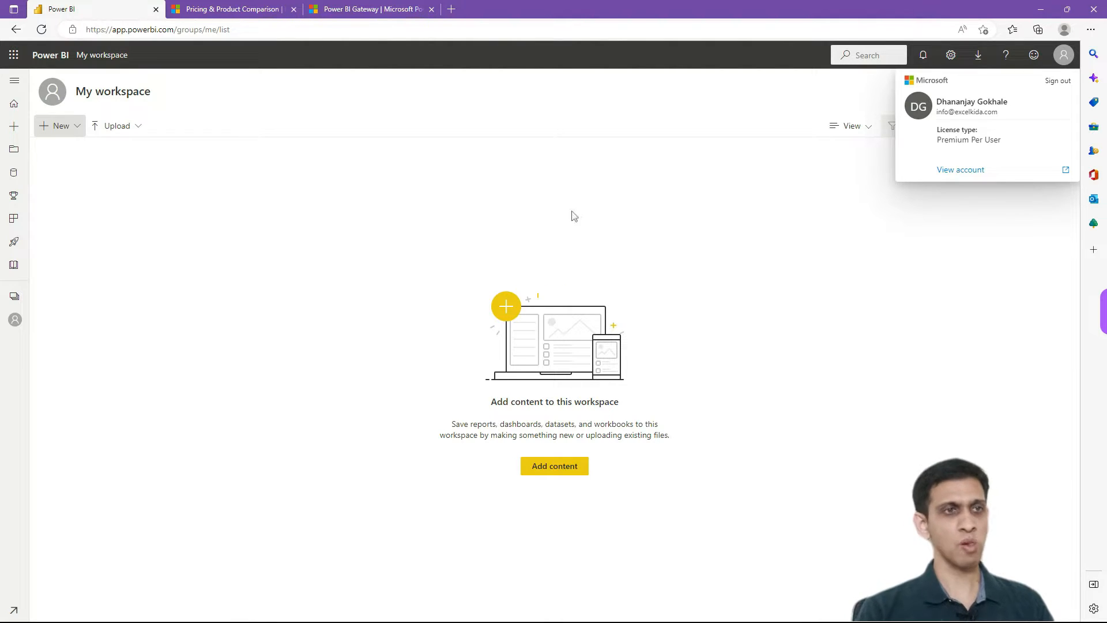
pyautogui.click(403, 229)
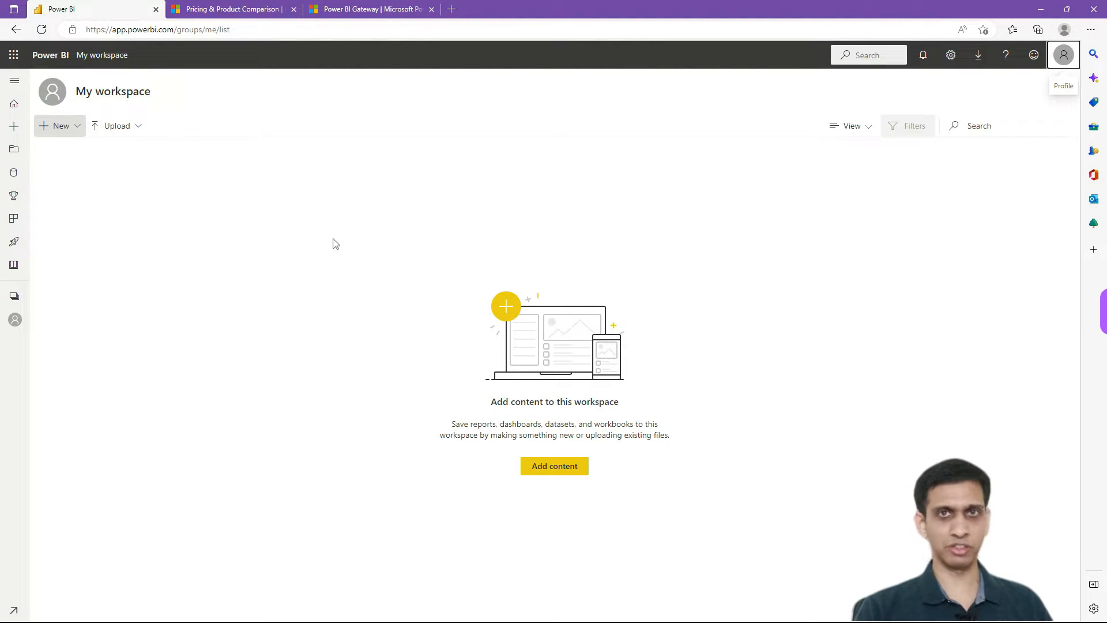
# Switch to File Explorer at D:\utility and open config.json in Notepad++.
pyautogui.hotkey('alt', 'Tab')
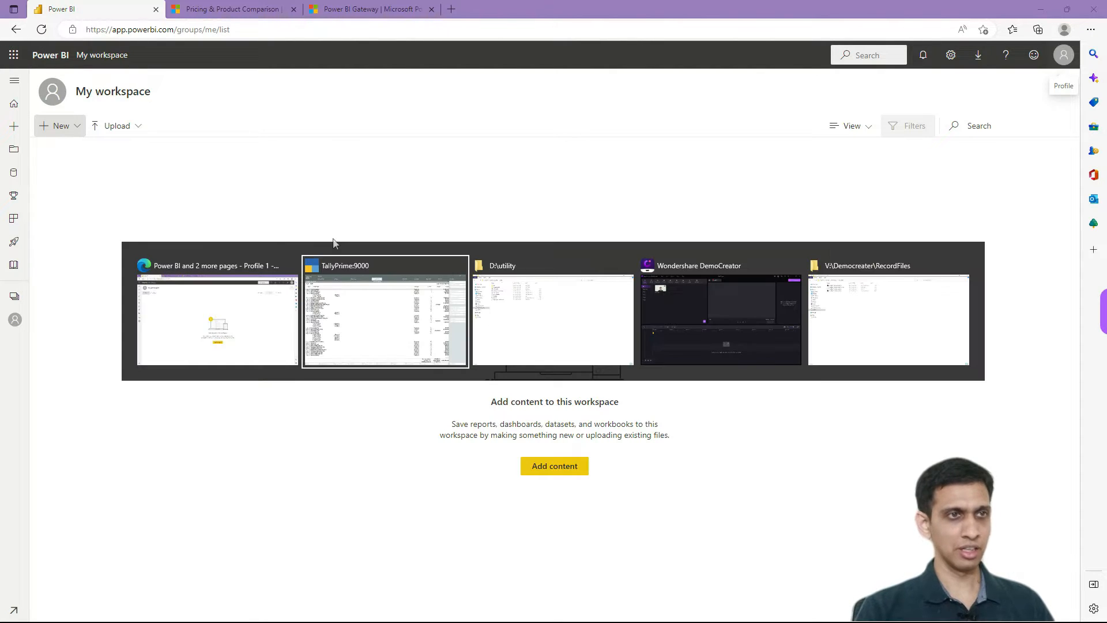
pyautogui.hotkey('alt', 'Tab')
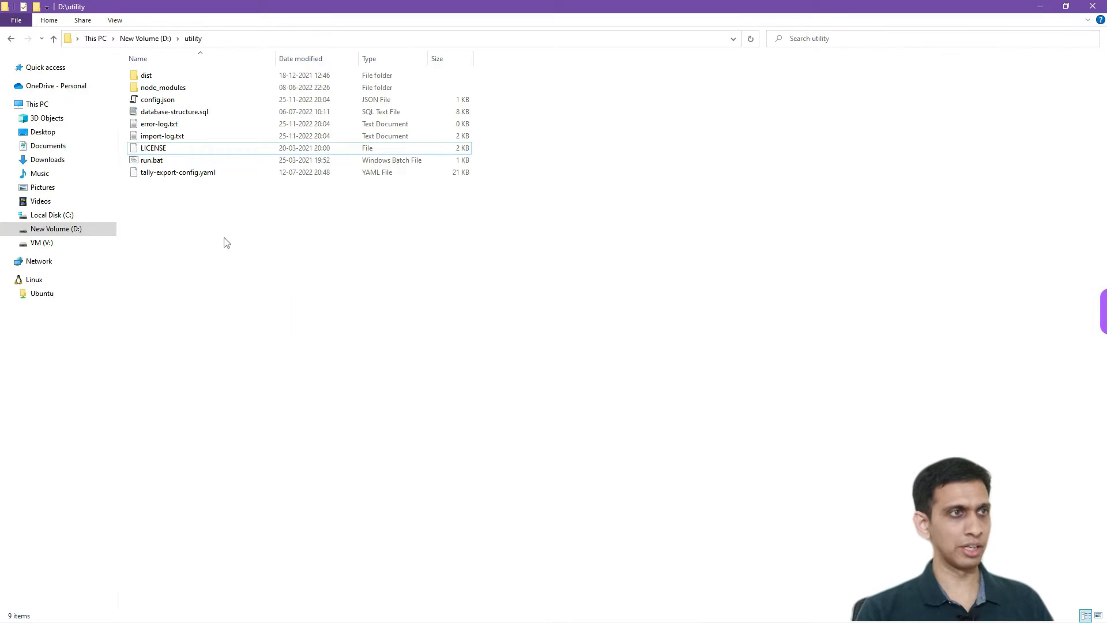
pyautogui.click(162, 105)
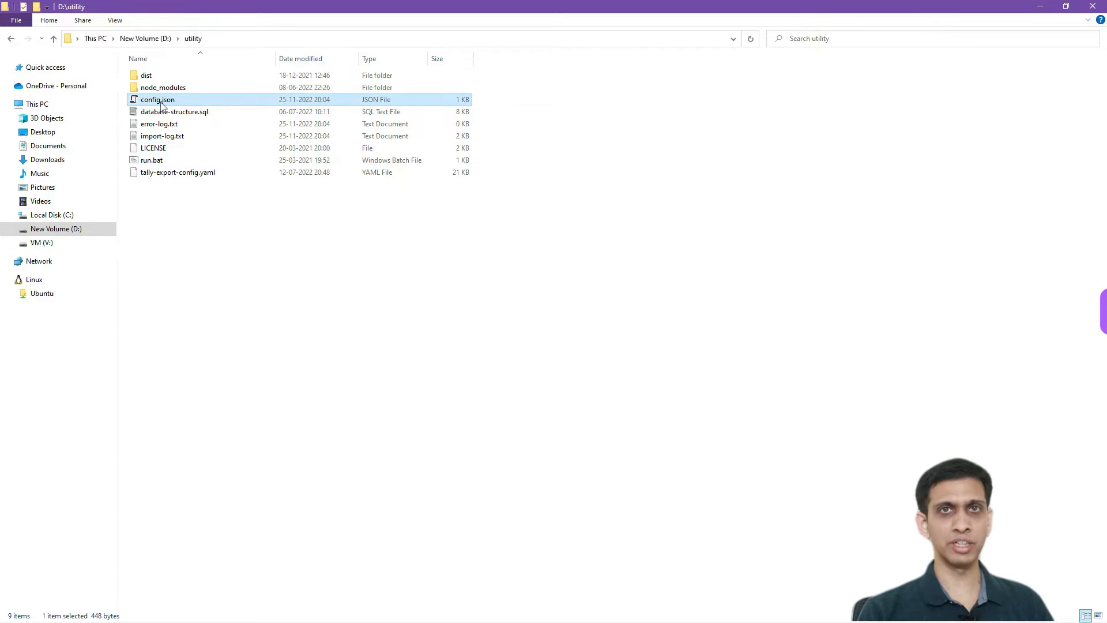
pyautogui.rightClick(162, 104)
pyautogui.click(242, 161)
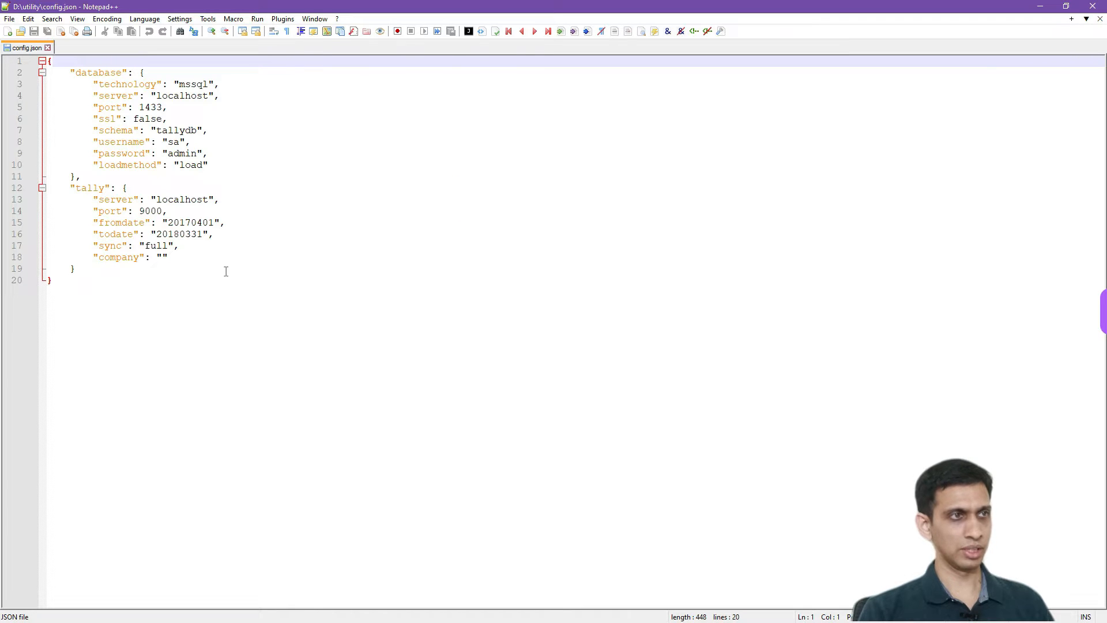
# Examine the fromdate, todate and database schema settings in config.json.
pyautogui.click(184, 224)
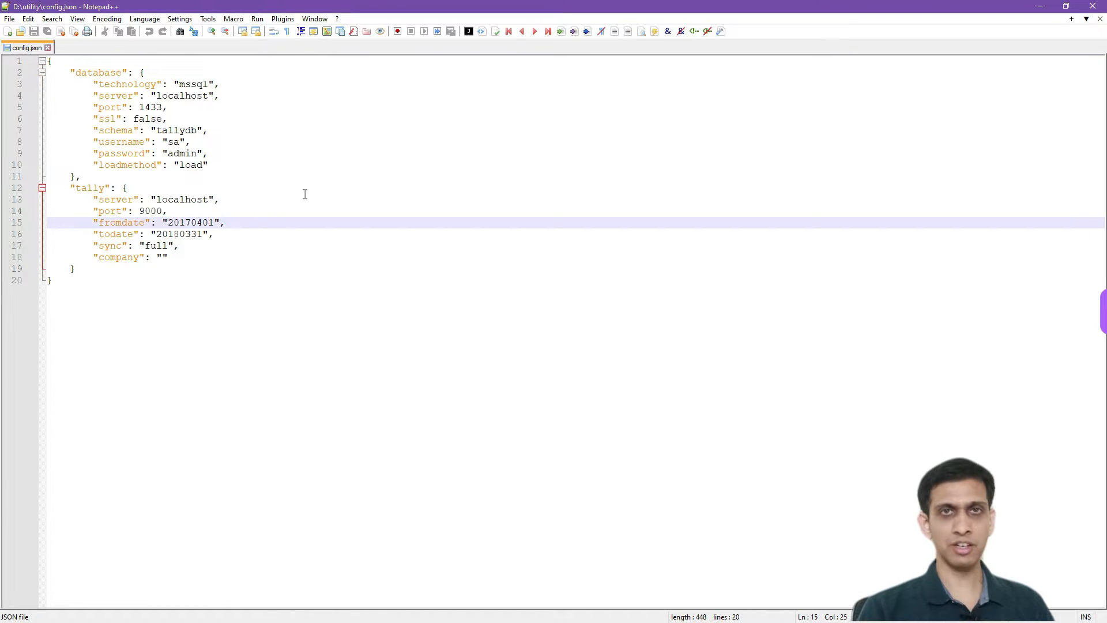
pyautogui.press('Down')
pyautogui.press('Left')
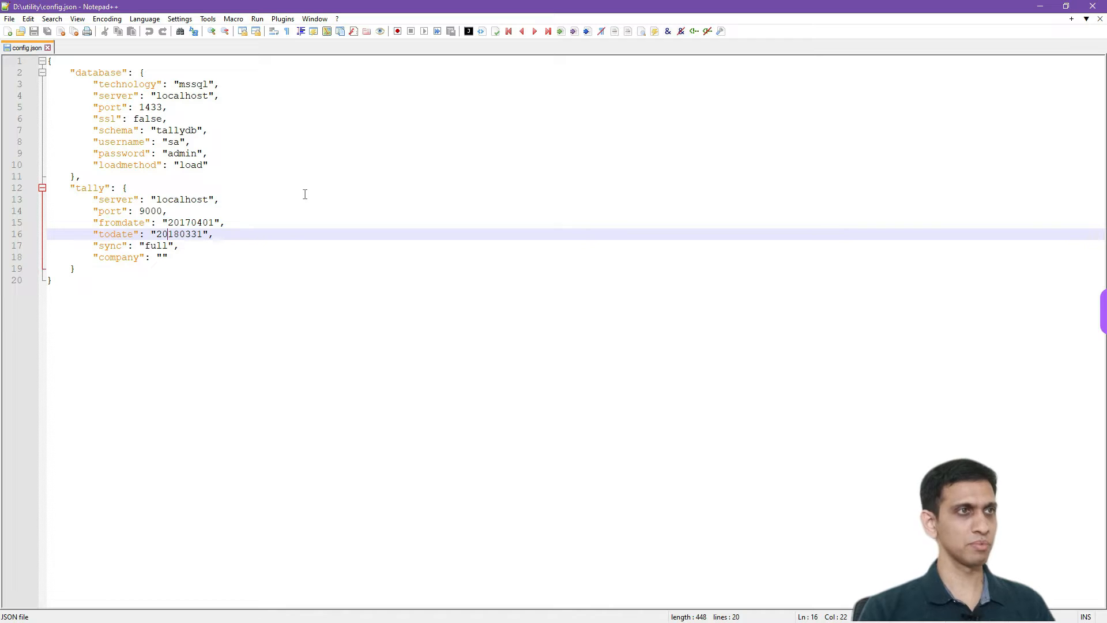
pyautogui.doubleClick(167, 130)
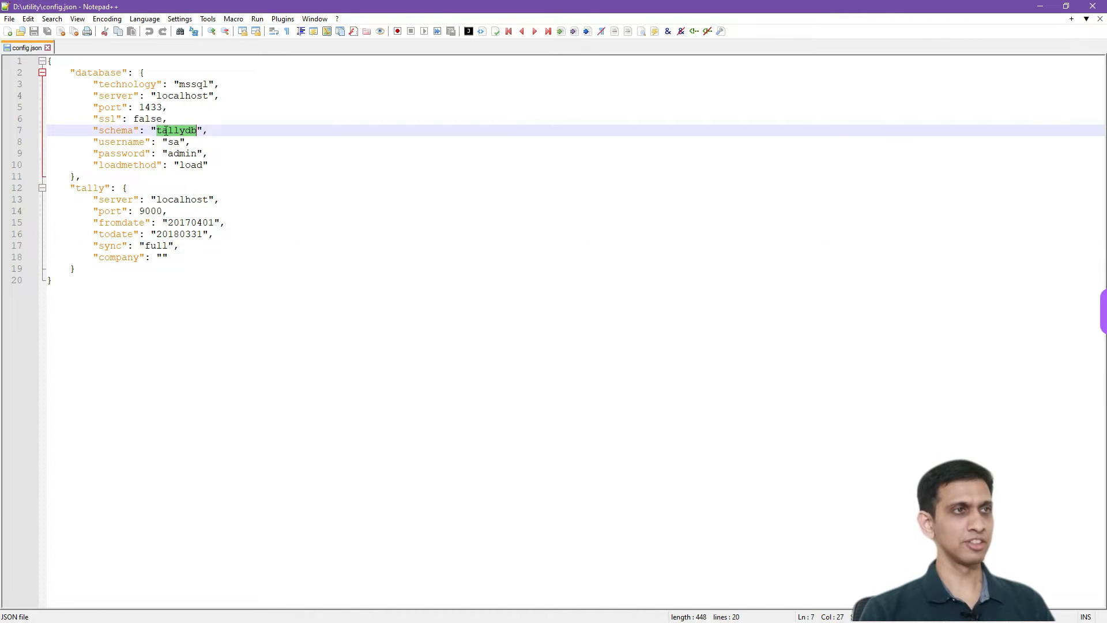
pyautogui.click(271, 172)
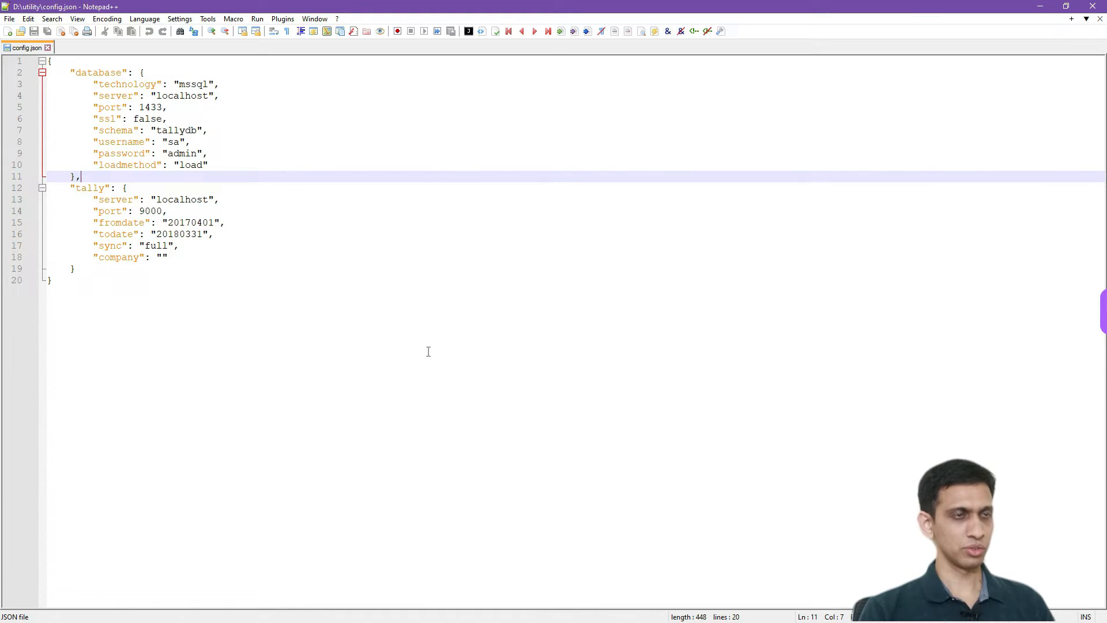
# Switch back to File Explorer, run run.bat in D:\utility, and check the import-log.txt and error-log.txt file entries.
pyautogui.hotkey('alt', 'Tab')
pyautogui.press('Down')
pyautogui.press('Down')
pyautogui.press('Down')
pyautogui.press('Down')
pyautogui.press('Down')
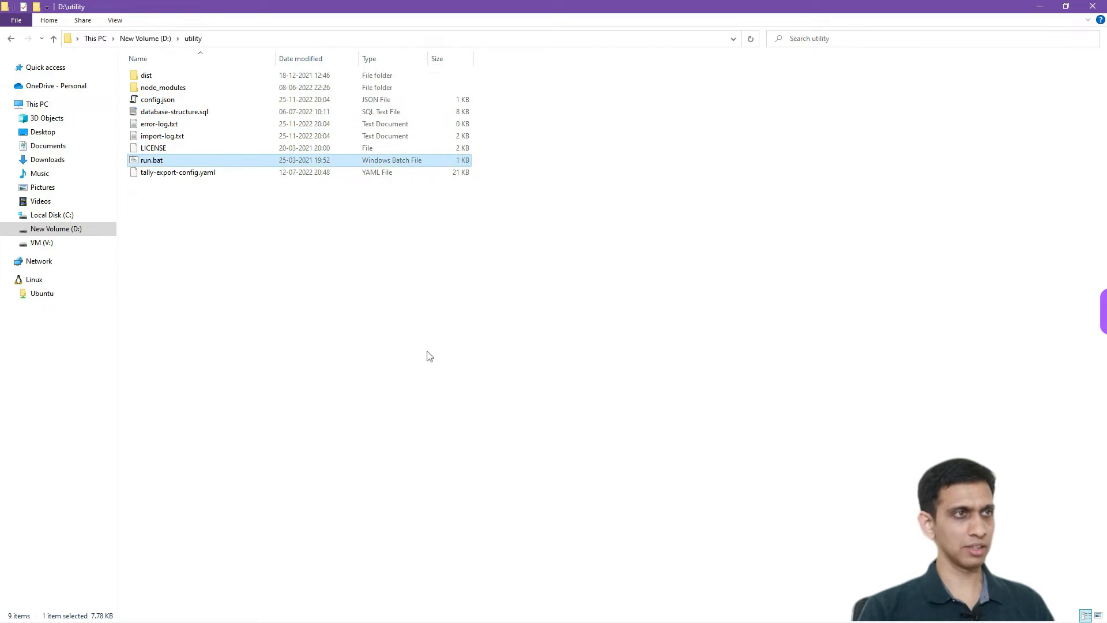
pyautogui.press('Return')
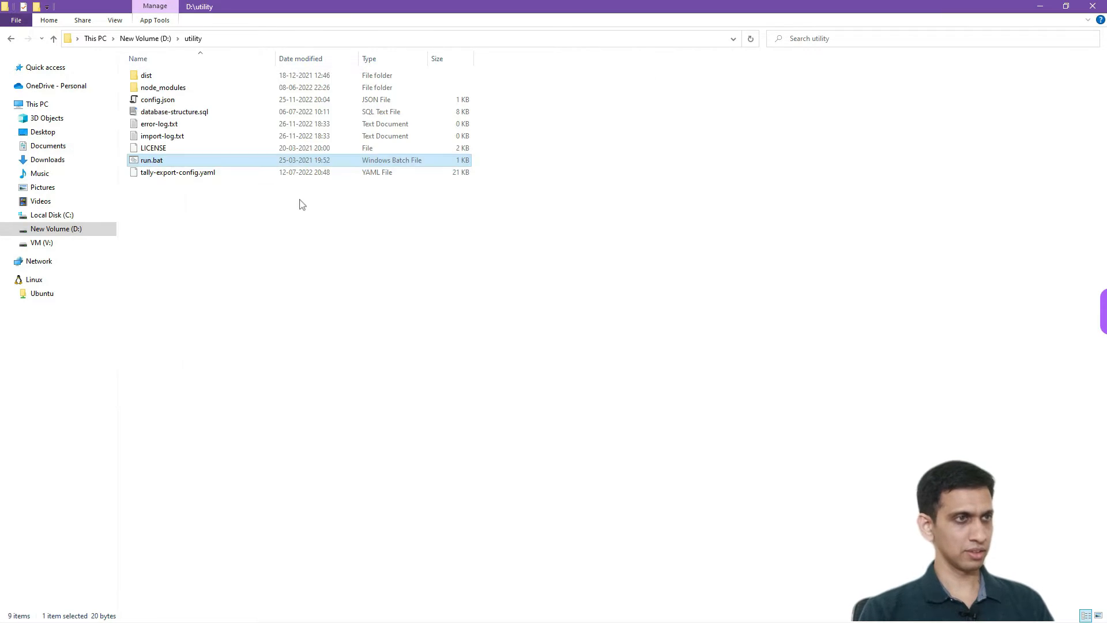
pyautogui.click(216, 137)
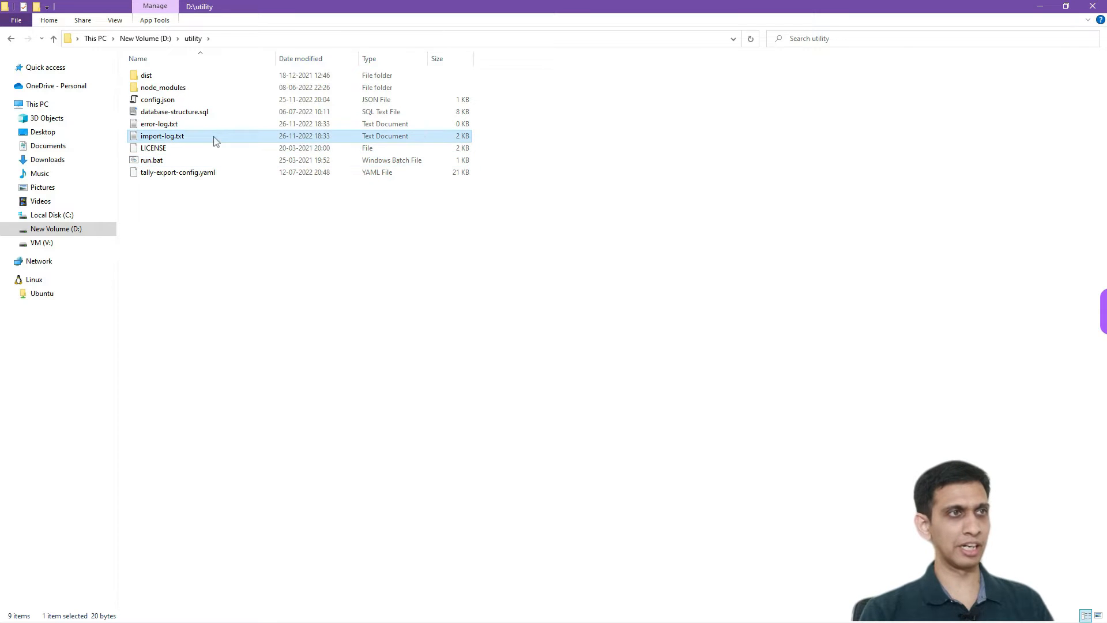
pyautogui.click(163, 128)
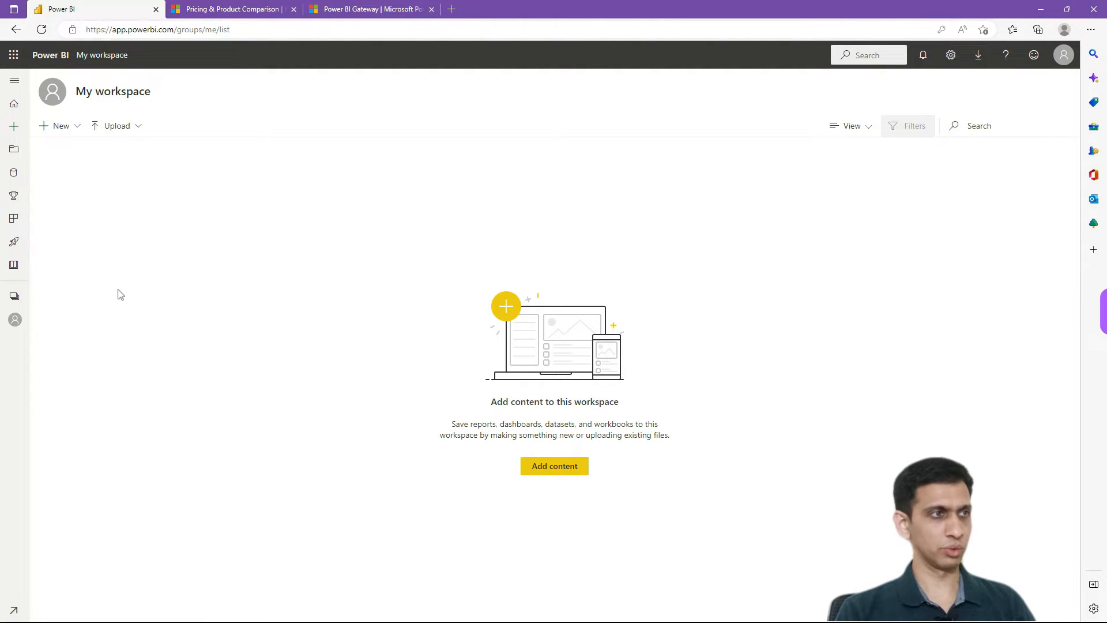
# Switch to Power BI in the browser and start a new workspace named Test Company.
pyautogui.click(15, 297)
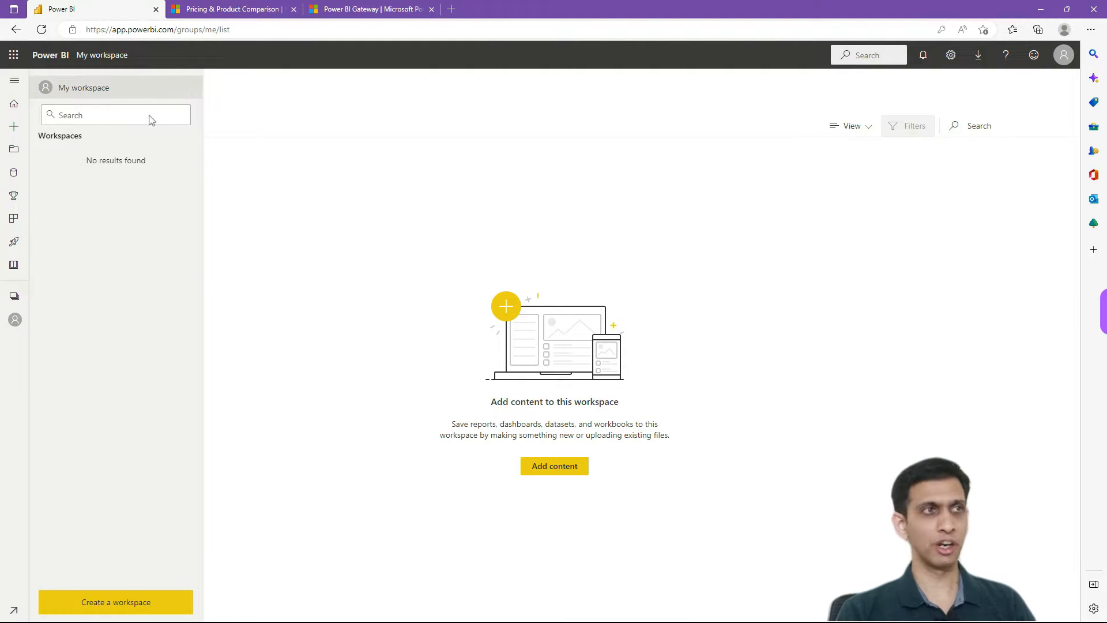
pyautogui.click(121, 603)
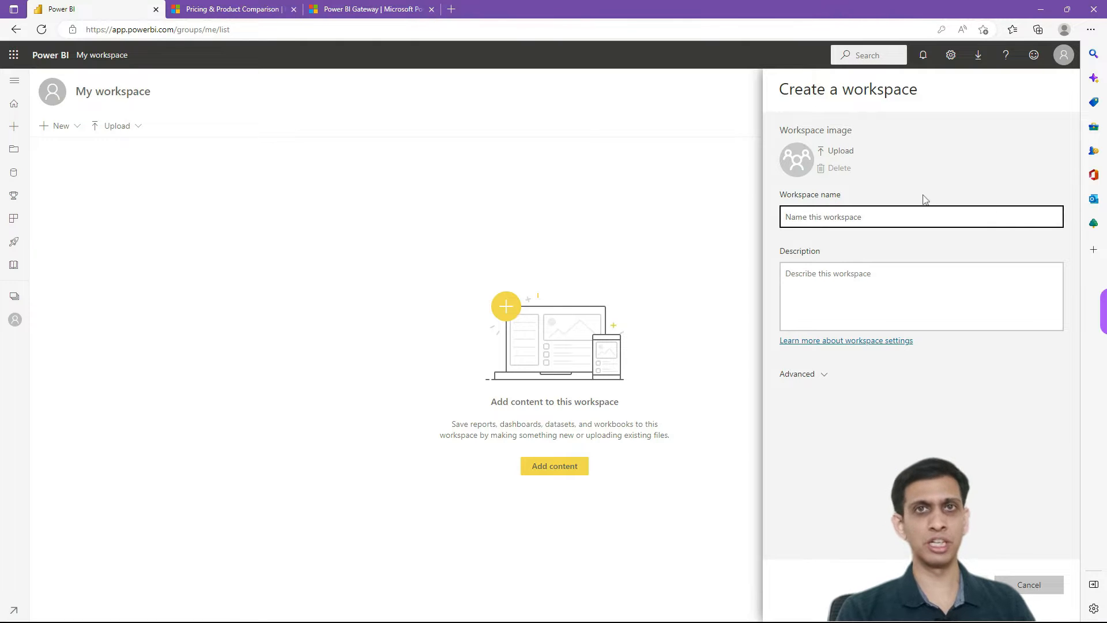
pyautogui.click(845, 216)
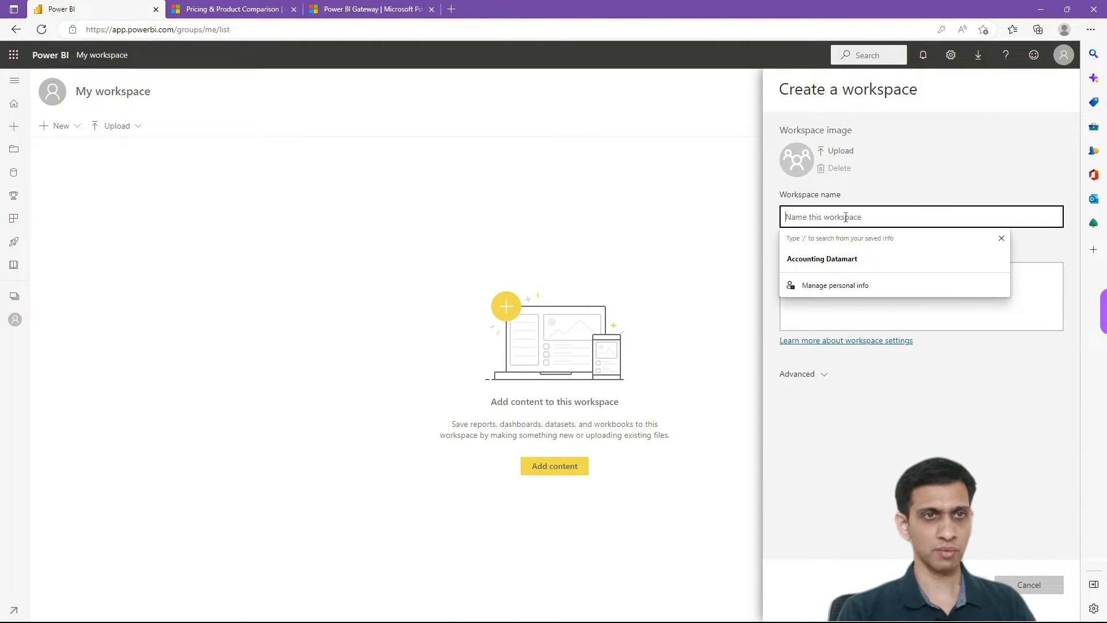
pyautogui.write('Test C')
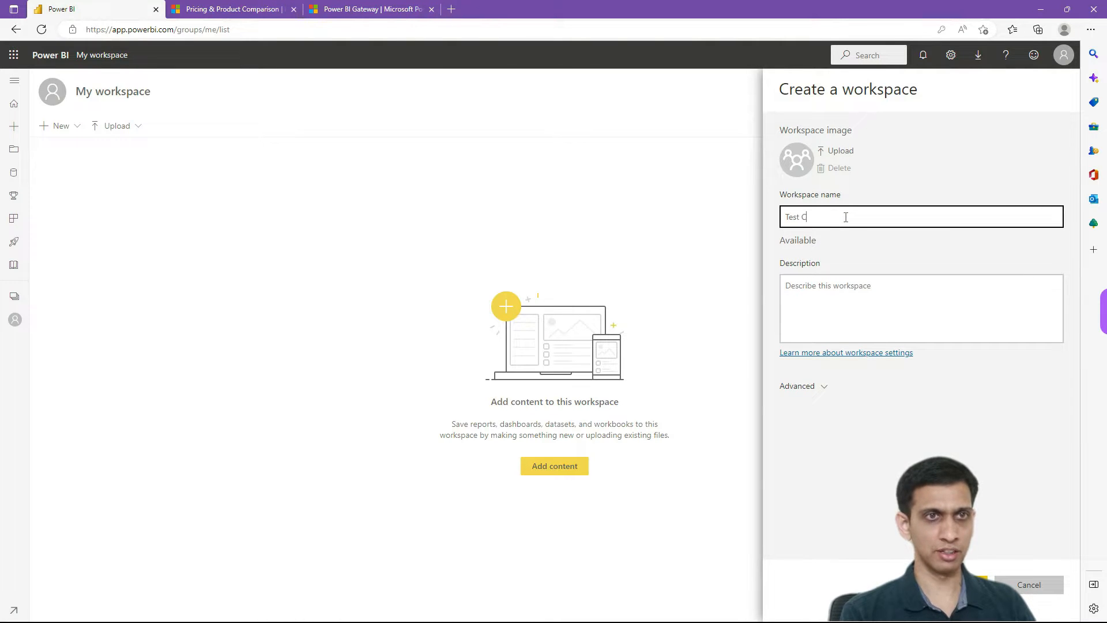
pyautogui.write('ompany')
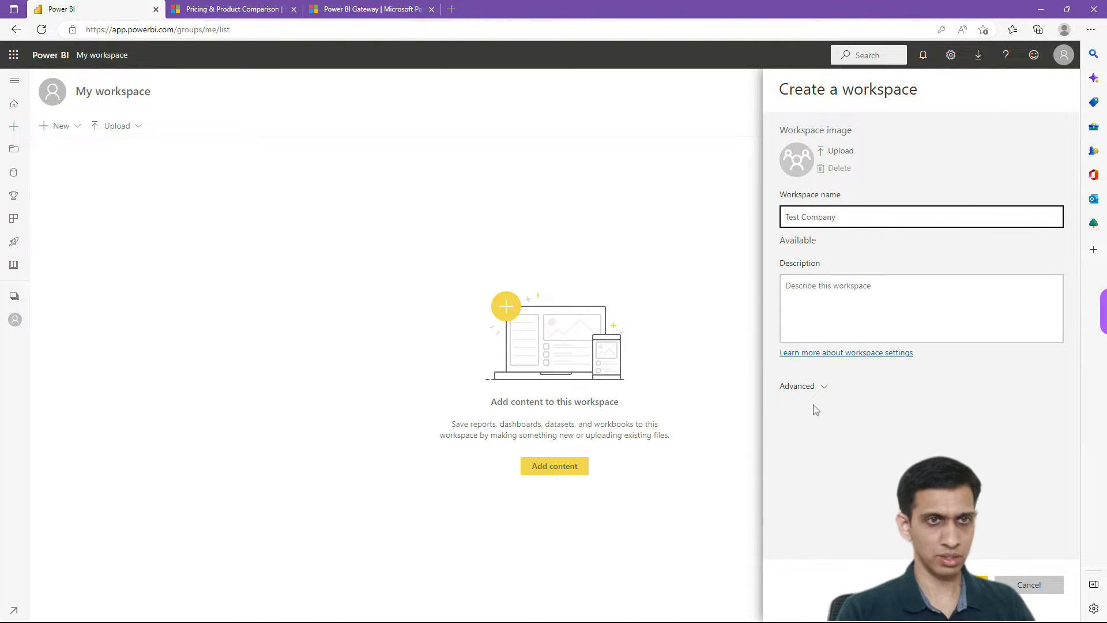
# Review the workspace's advanced settings and create it with the Premium per user license mode and small dataset storage format.
pyautogui.click(803, 388)
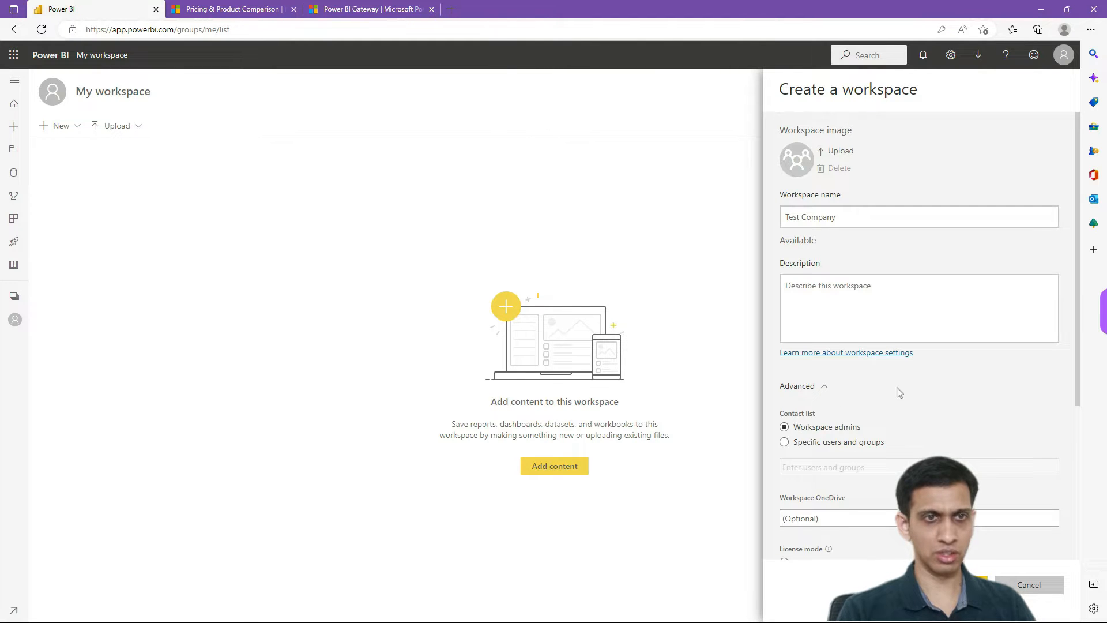
pyautogui.scroll(-2, 921, 394)
pyautogui.scroll(-1, 921, 392)
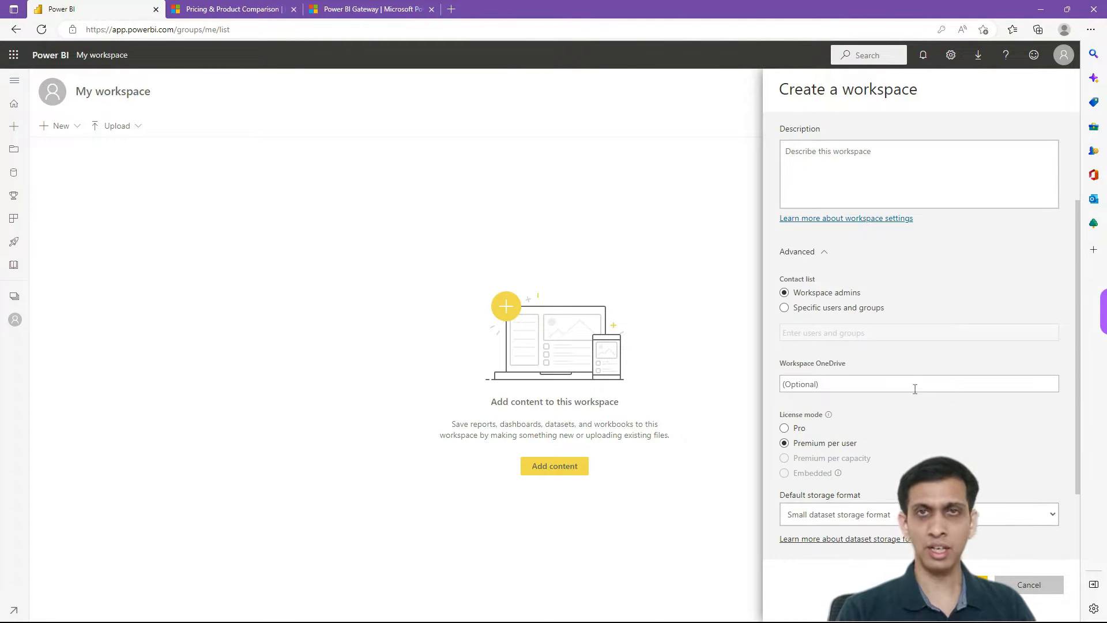
pyautogui.scroll(-1, 922, 381)
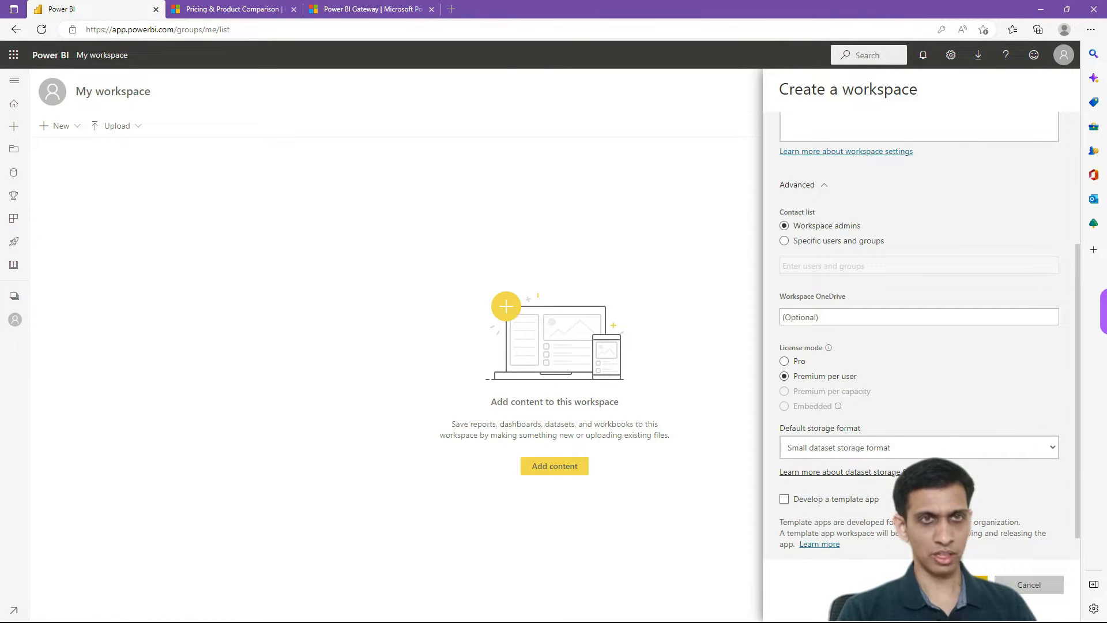
pyautogui.click(953, 585)
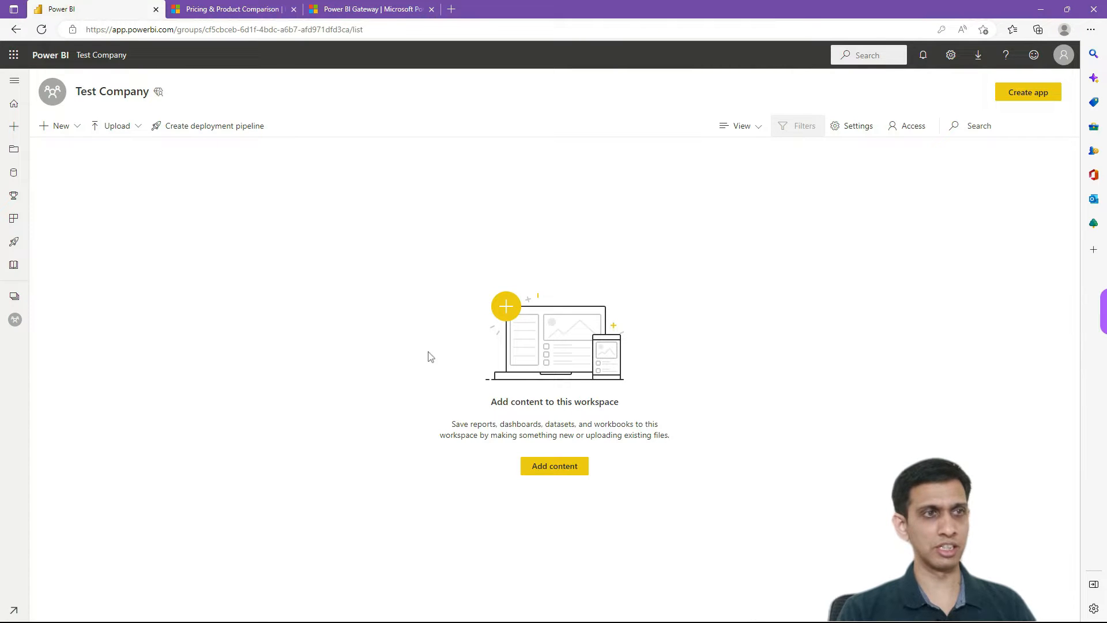
# Check the workspaces list and create a new datamart in the Test Company workspace.
pyautogui.click(14, 300)
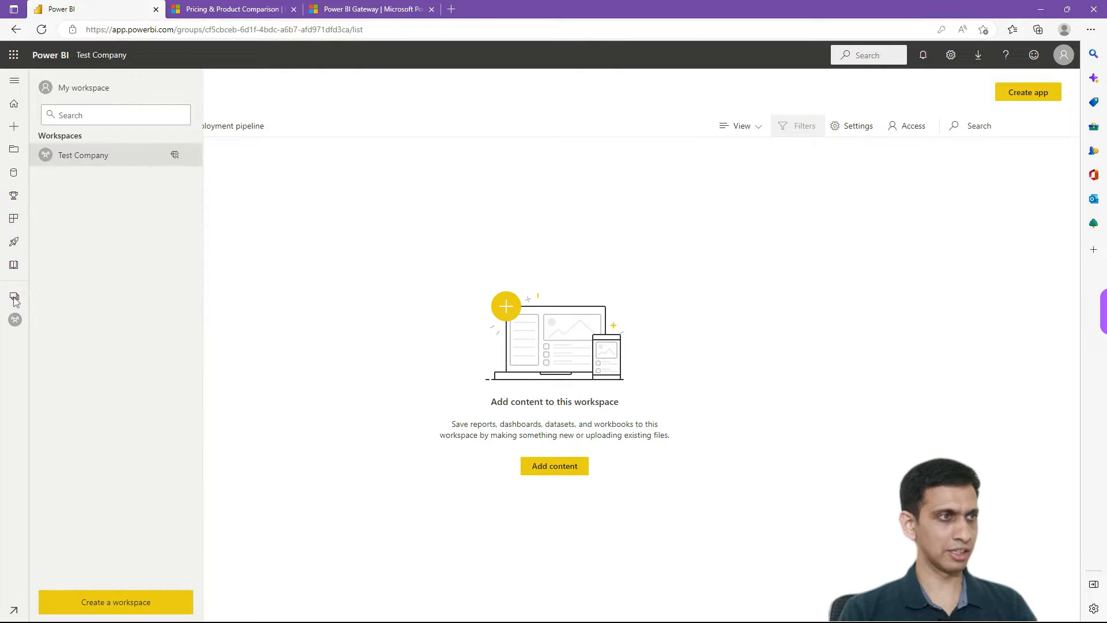
pyautogui.click(262, 260)
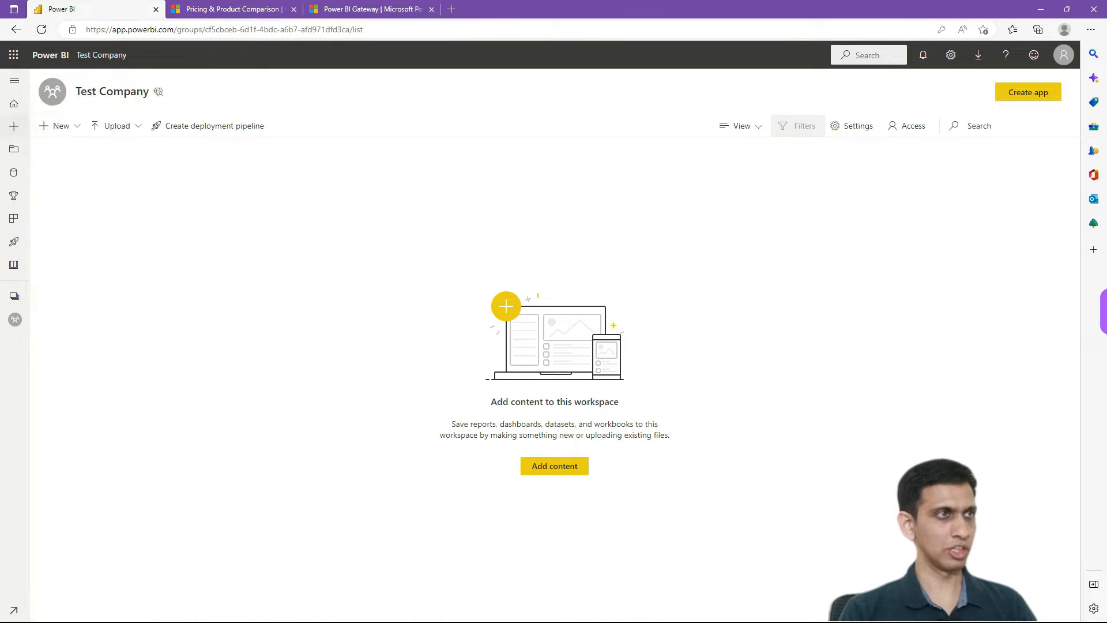
pyautogui.click(14, 81)
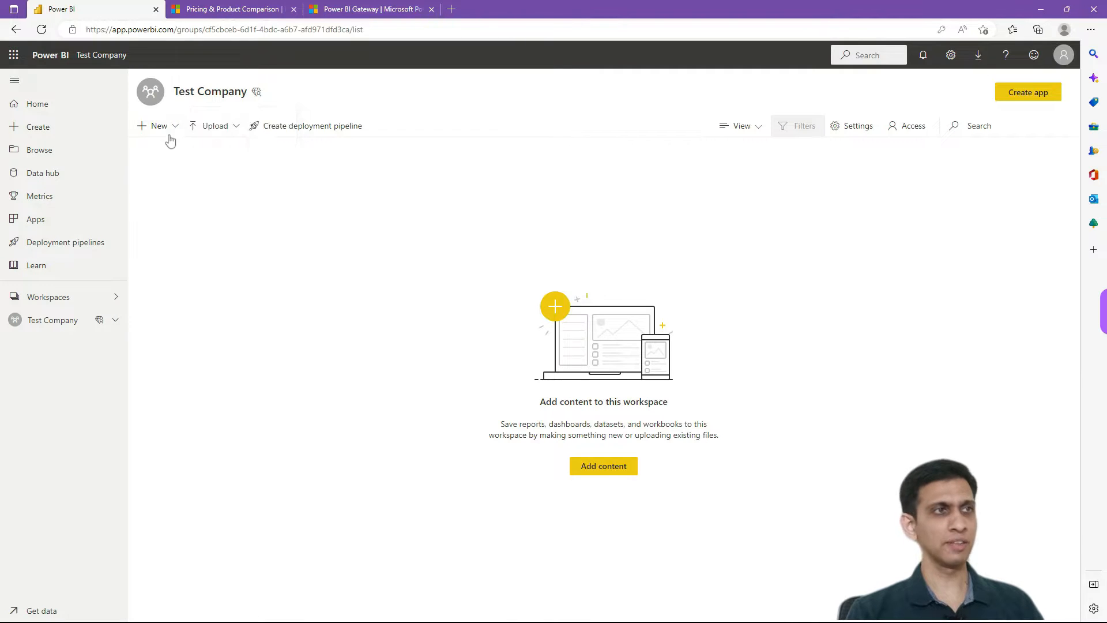
pyautogui.click(167, 128)
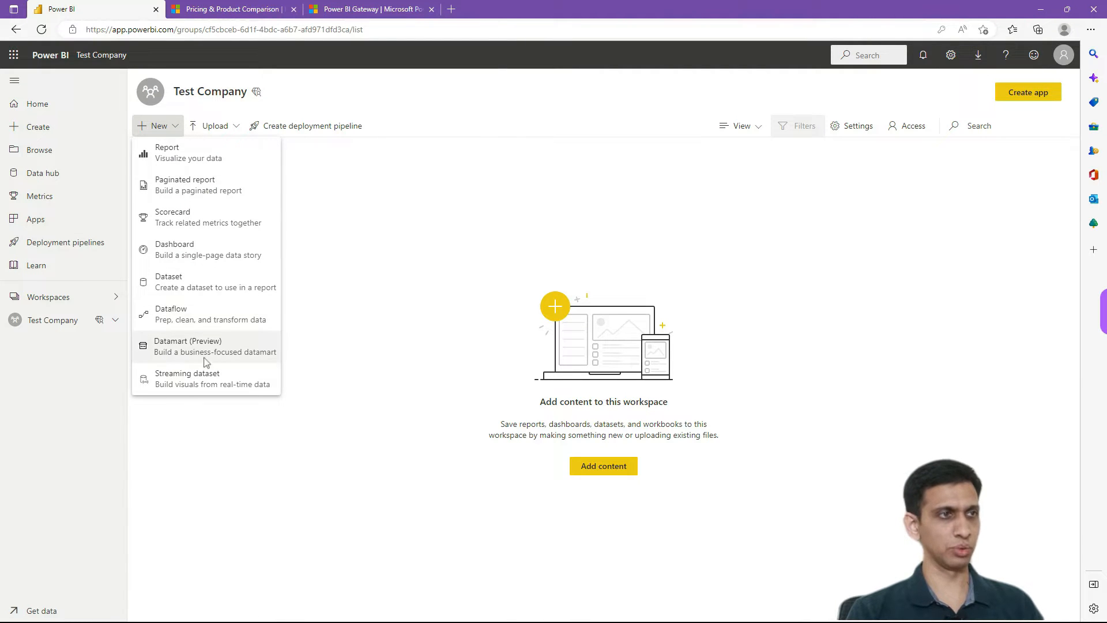
pyautogui.click(240, 348)
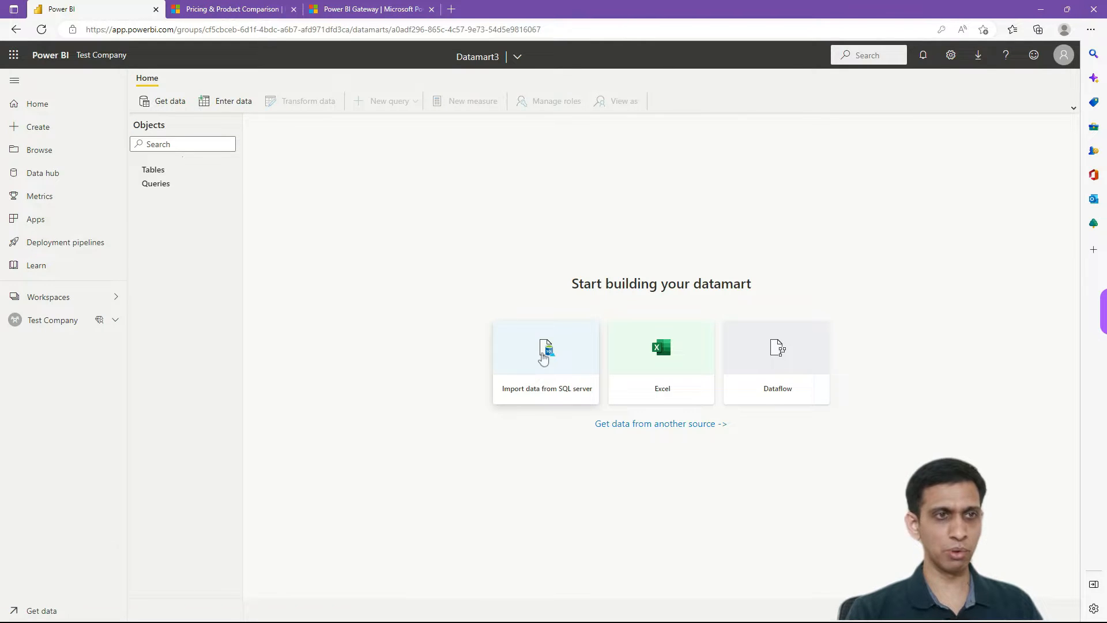
# Start importing data from SQL server into the datamart and select the on-premises Excelkida-Desktop data gateway.
pyautogui.click(543, 358)
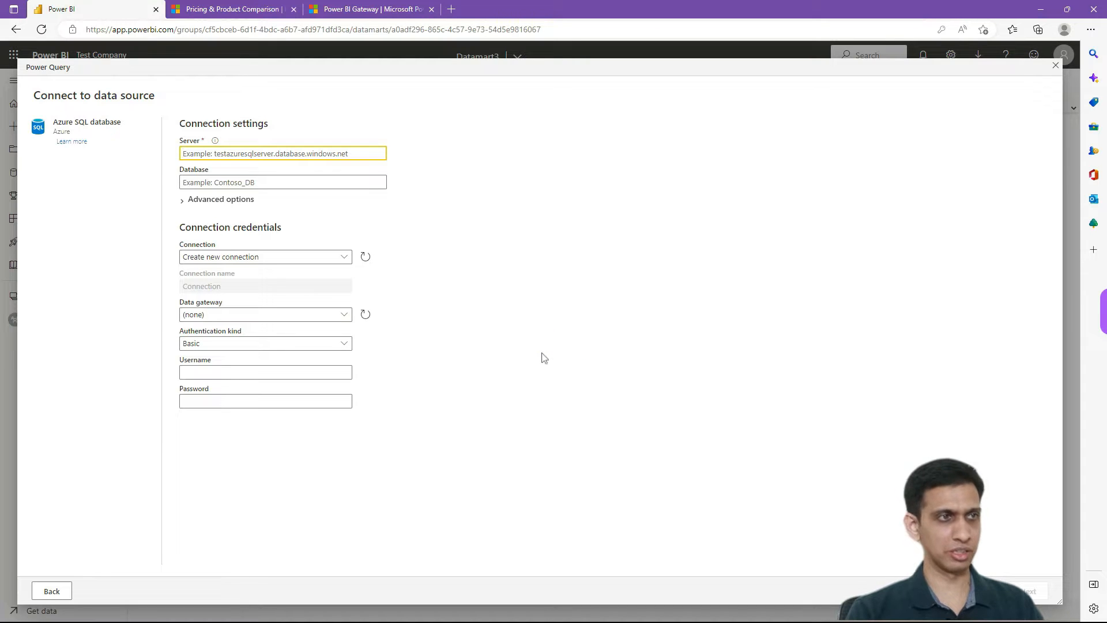
pyautogui.click(344, 319)
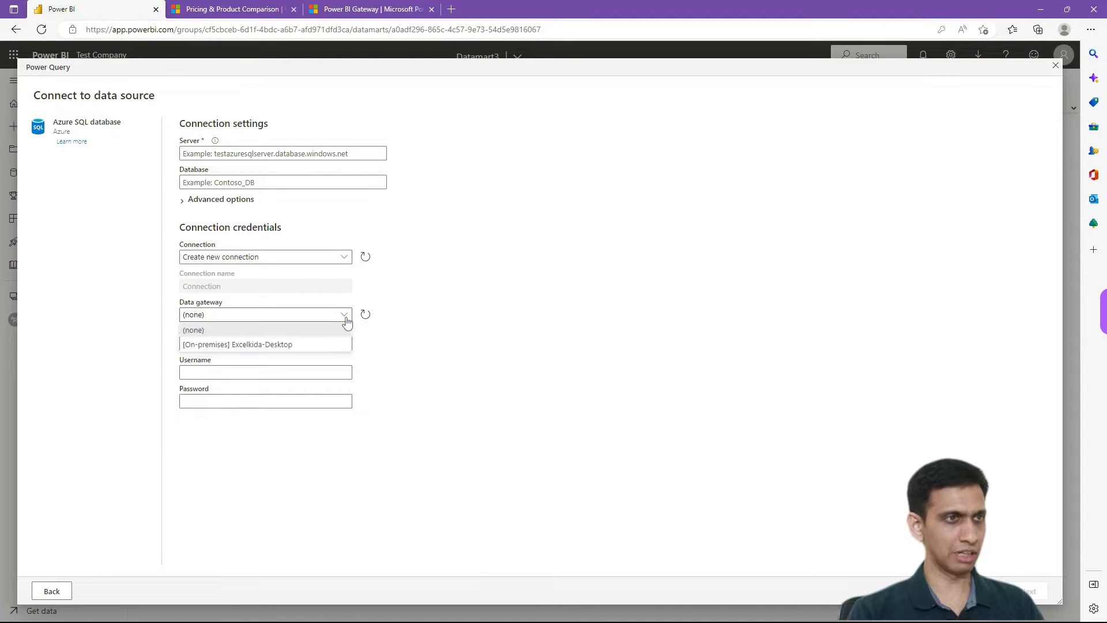
pyautogui.click(272, 344)
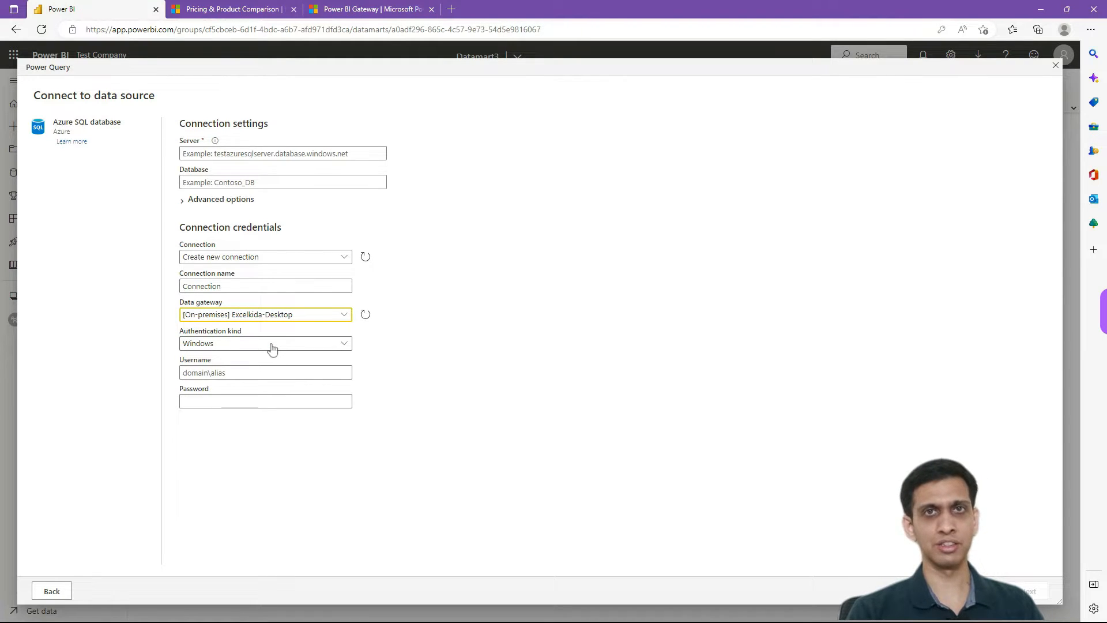
# Set the connection's server to localhost and its database to tallydb.
pyautogui.click(281, 153)
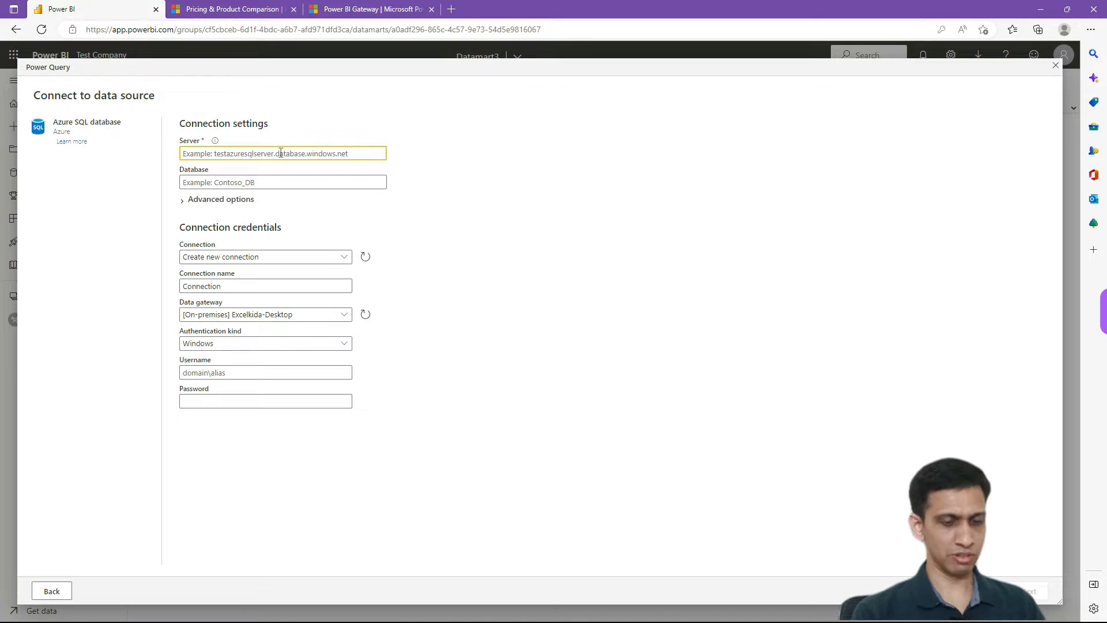
pyautogui.write('localhost')
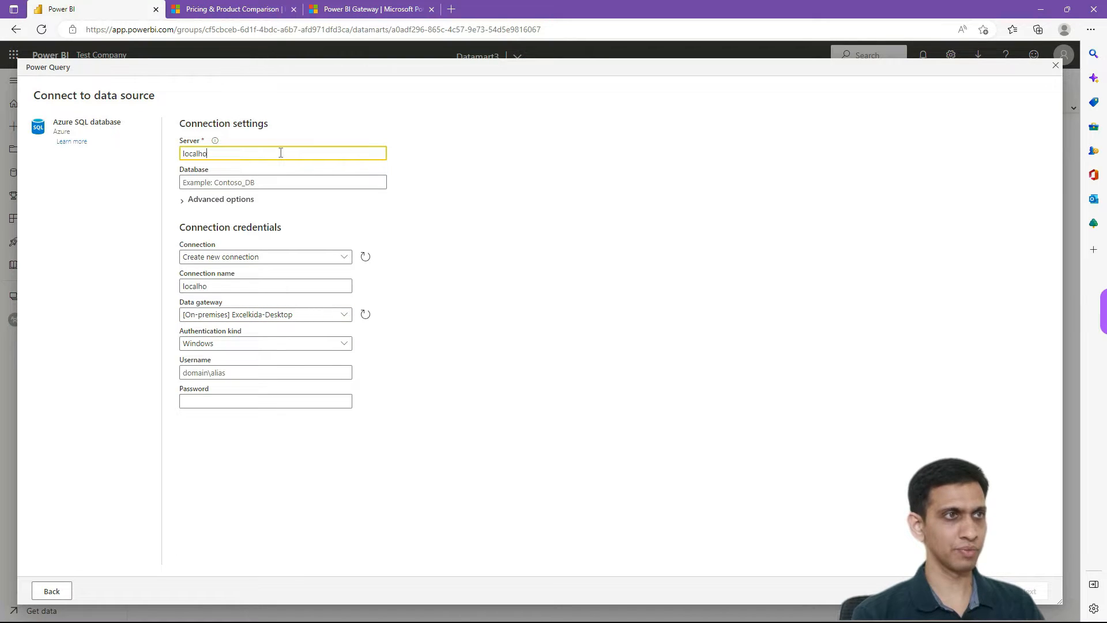
pyautogui.click(241, 183)
pyautogui.write('tallydb')
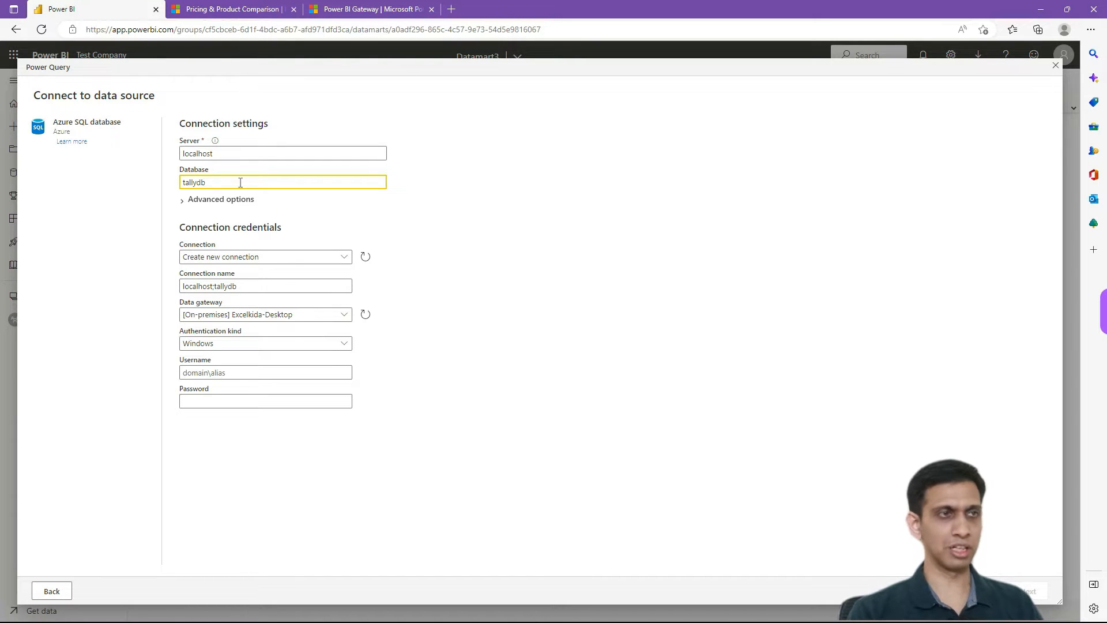
# Choose Basic authentication, enter the username sa and the account password, and connect to the database.
pyautogui.click(268, 348)
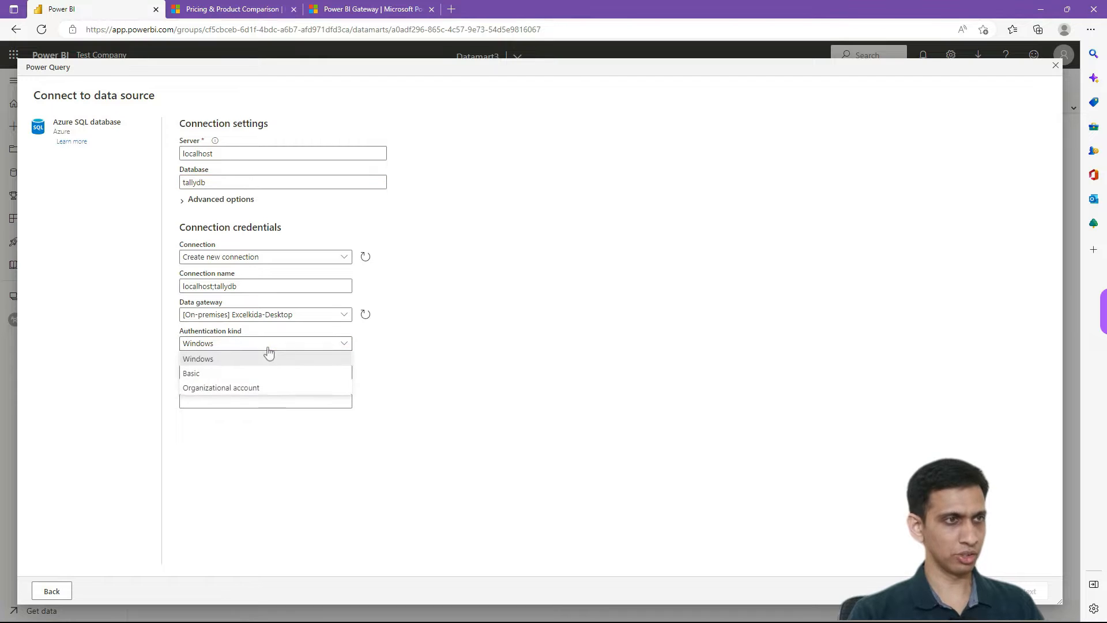
pyautogui.click(208, 376)
pyautogui.click(221, 375)
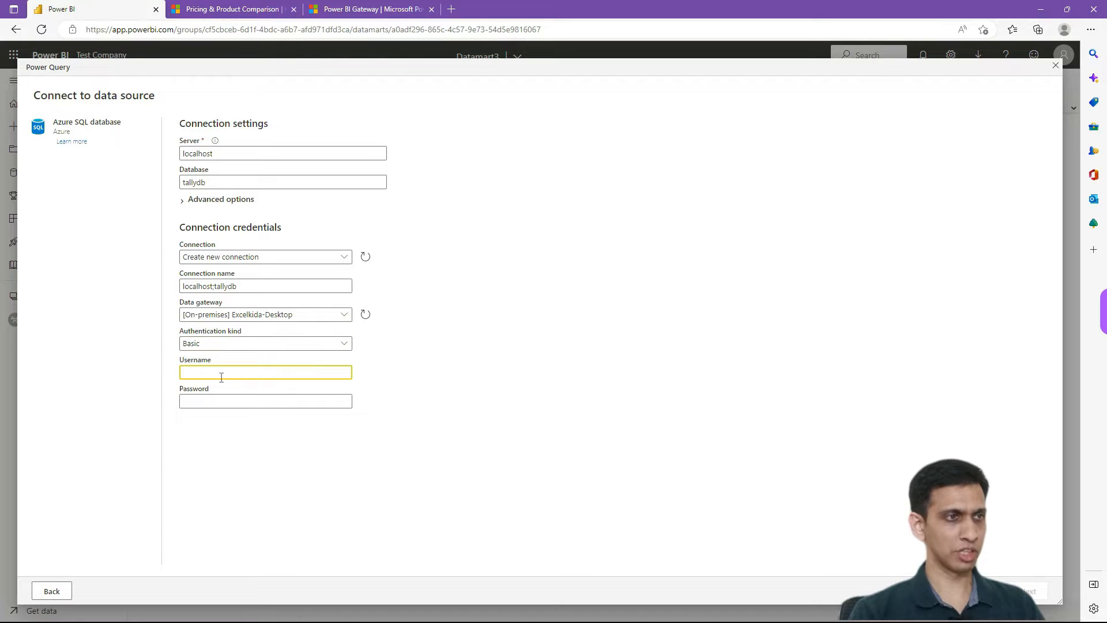
pyautogui.write('sa')
pyautogui.click(215, 401)
pyautogui.write('•')
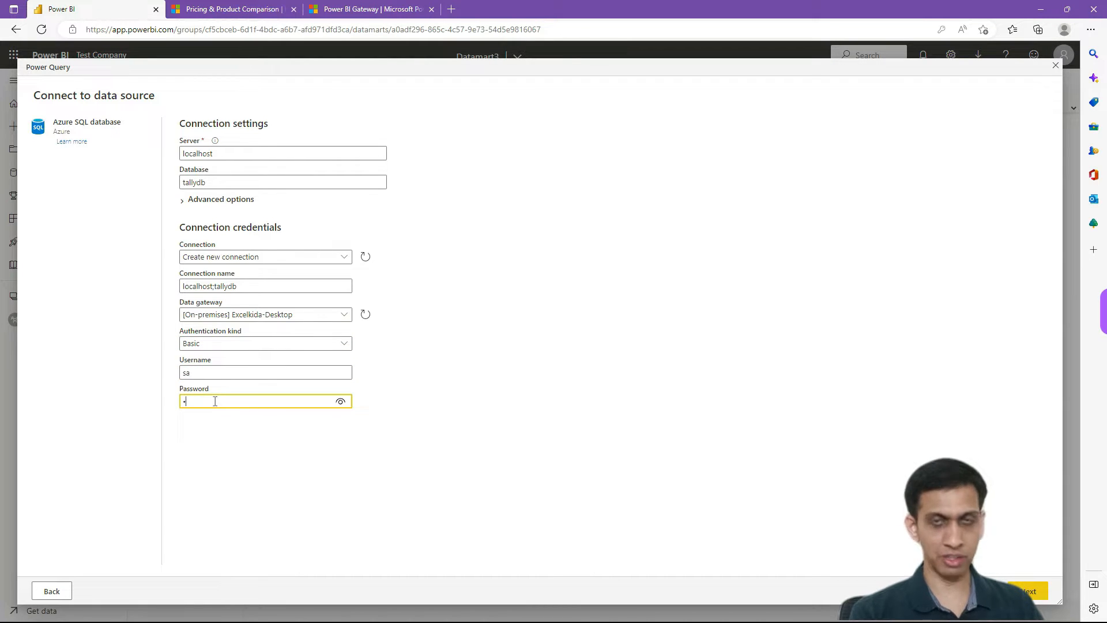
pyautogui.write('••••')
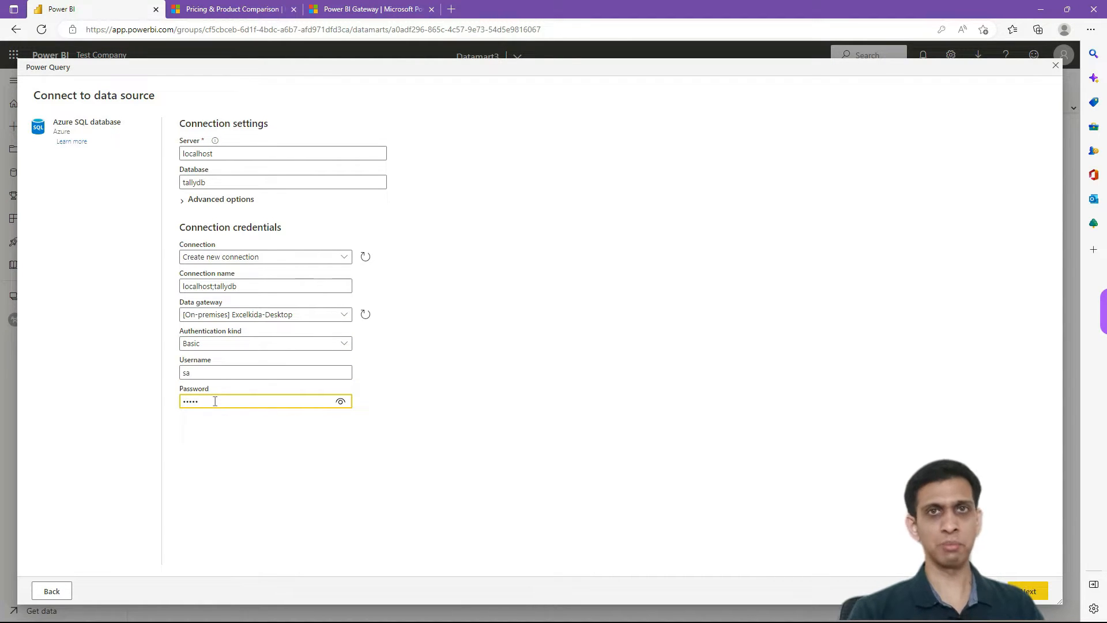
pyautogui.click(600, 400)
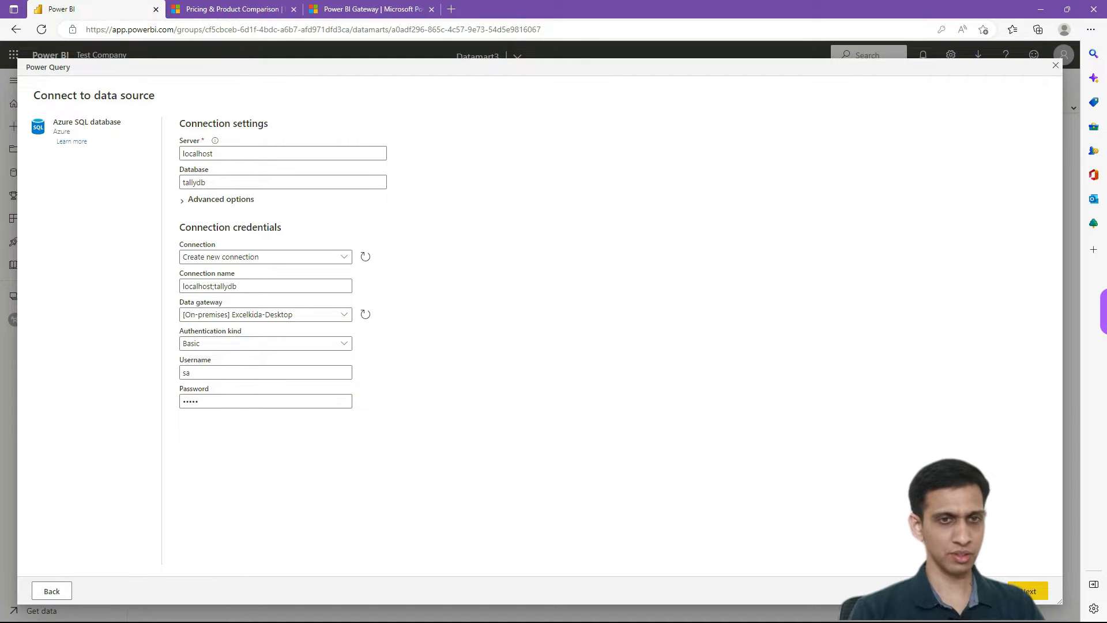
pyautogui.click(1029, 591)
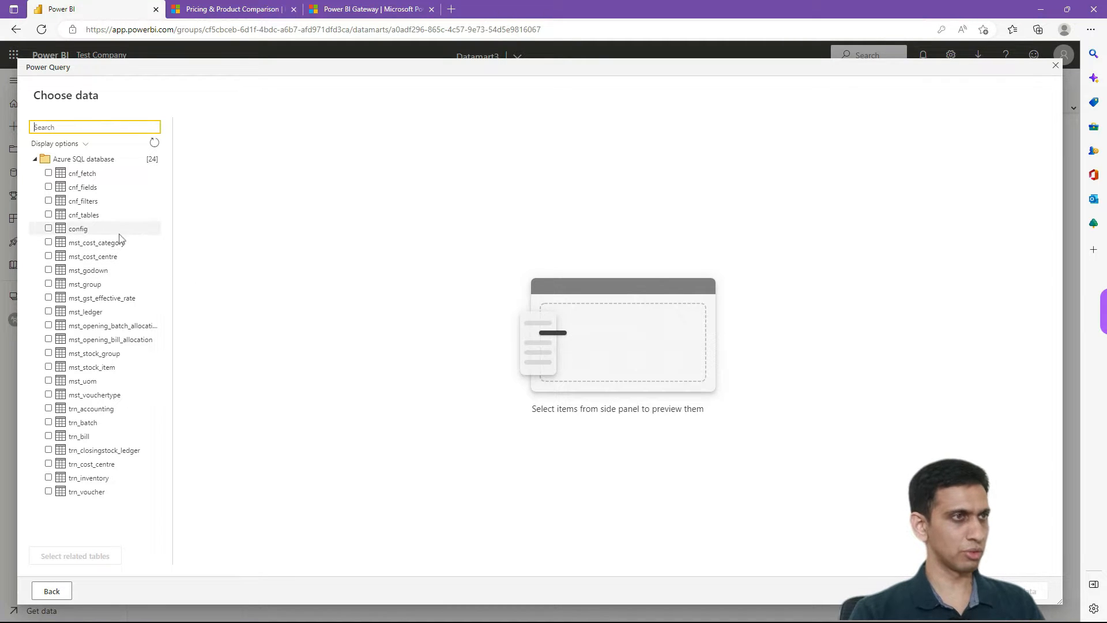
# Choose the mst_ledger, trn_voucher and trn_accounting tables and bring them into the query editor for transformation.
pyautogui.click(126, 271)
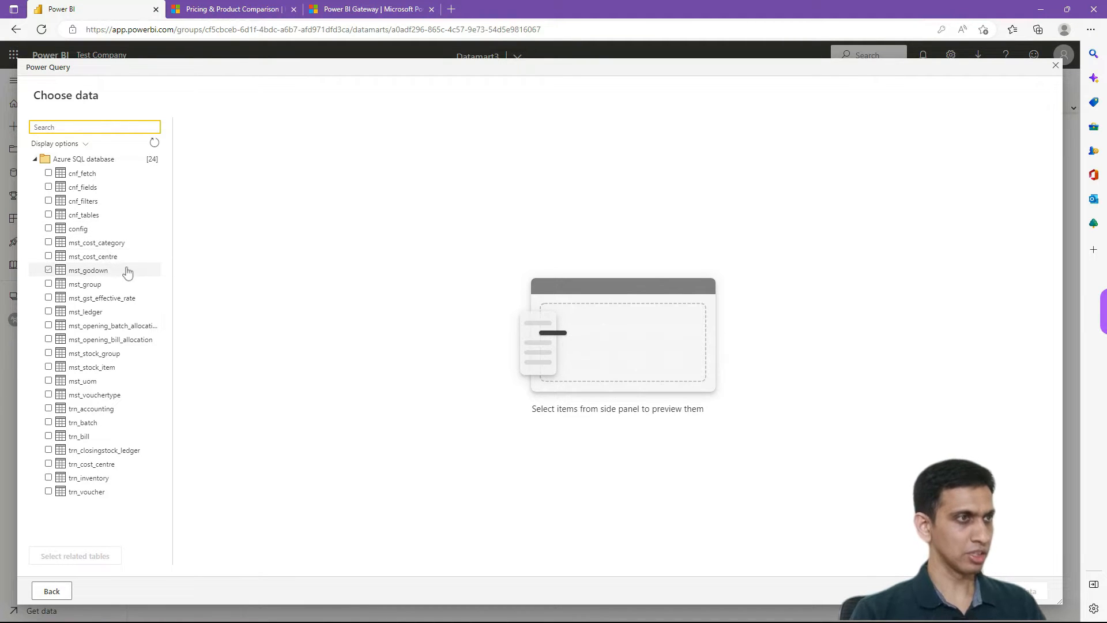
pyautogui.click(127, 271)
pyautogui.click(49, 315)
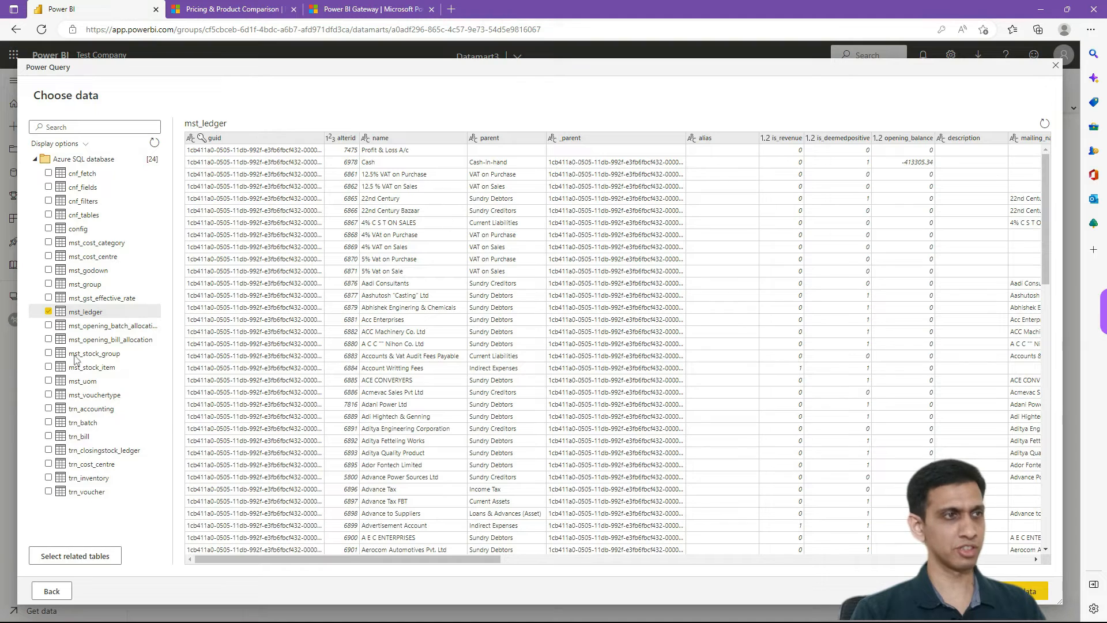
pyautogui.click(48, 492)
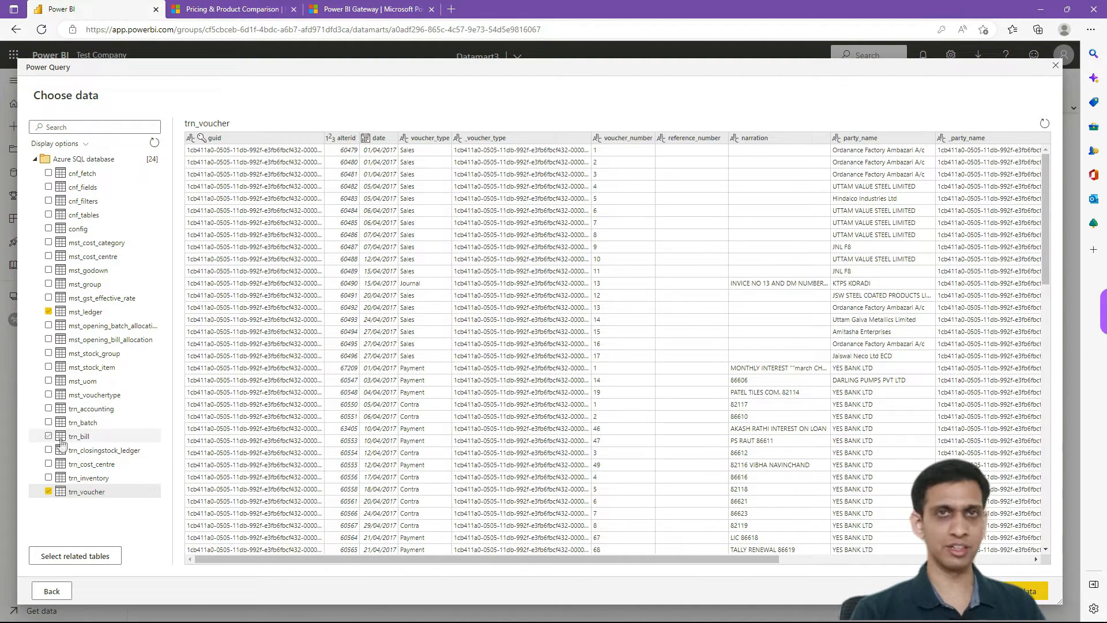
pyautogui.click(48, 409)
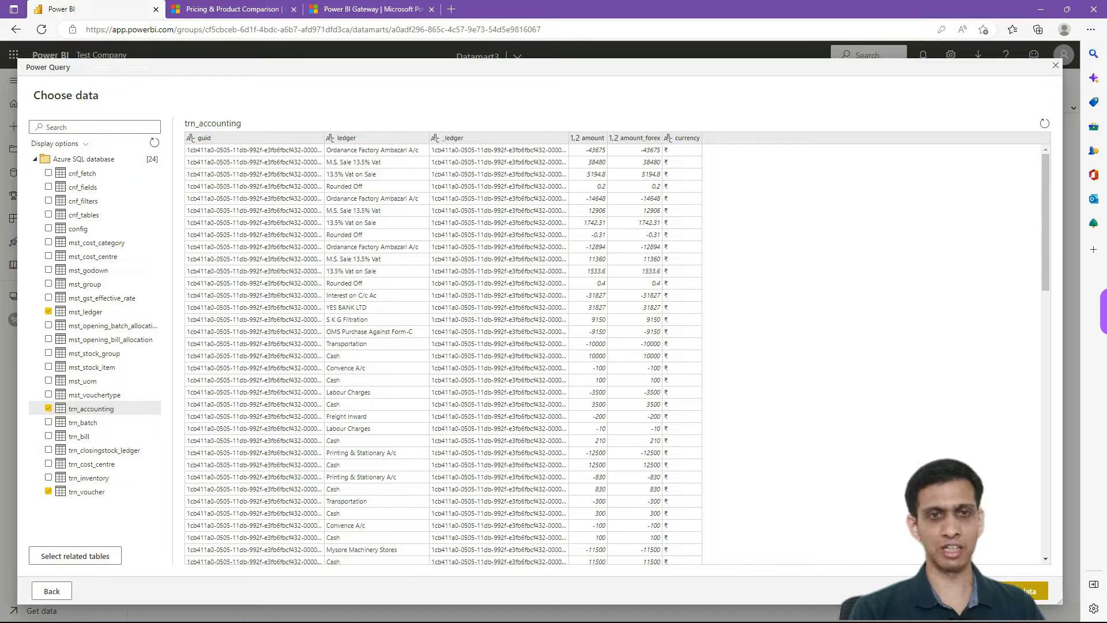
pyautogui.click(1013, 591)
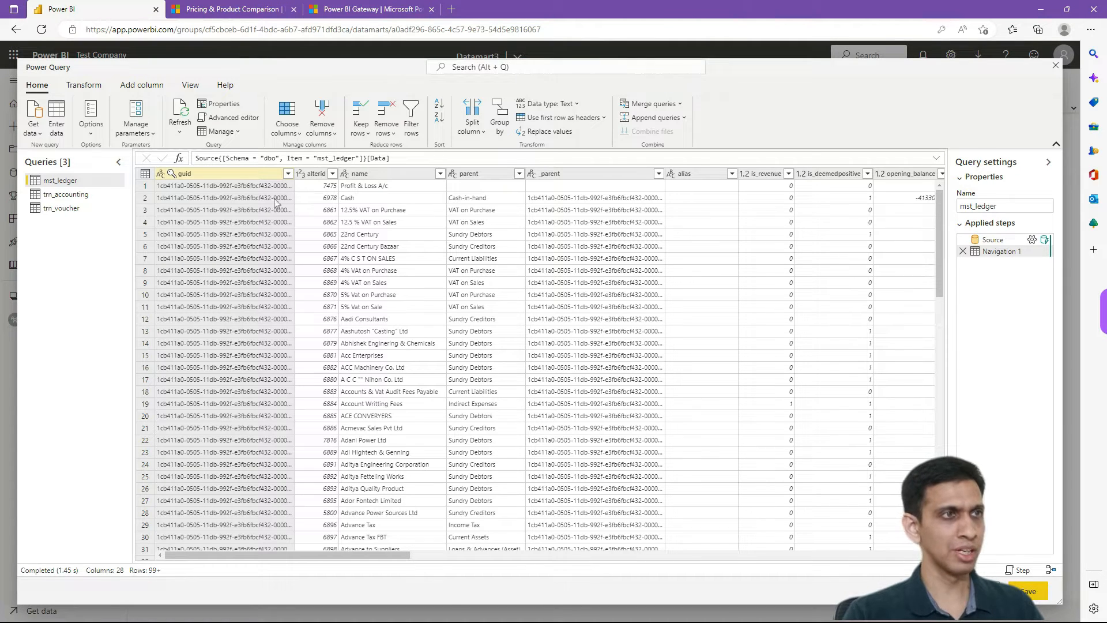
# Remove the guid, alterid, _parent and alias columns from the mst_ledger query.
pyautogui.rightClick(207, 177)
pyautogui.click(242, 198)
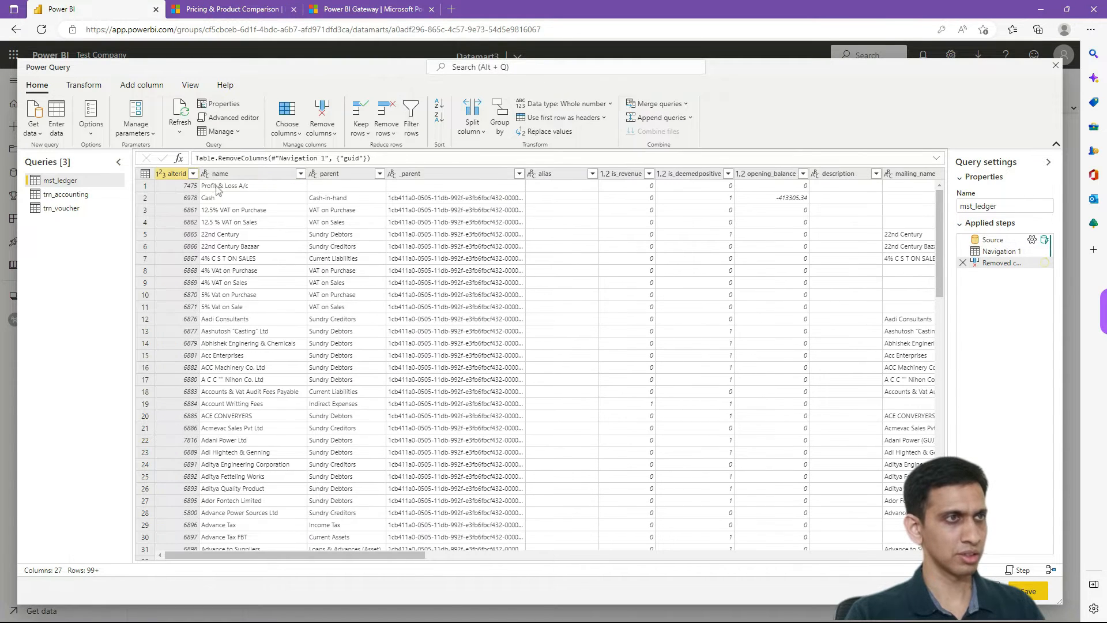
pyautogui.press('Delete')
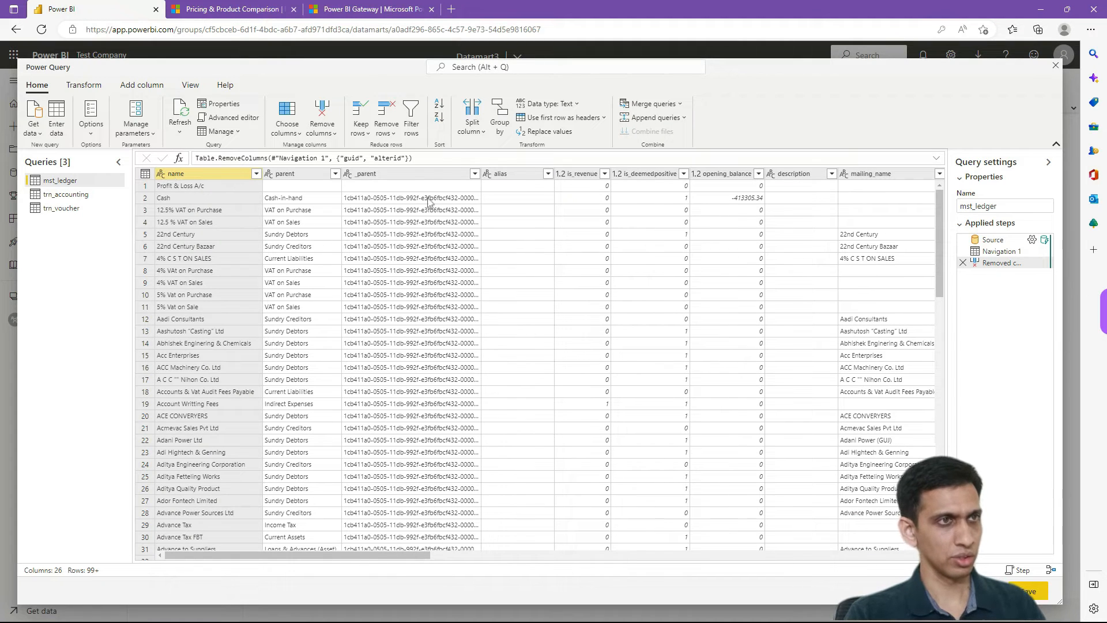
pyautogui.click(409, 175)
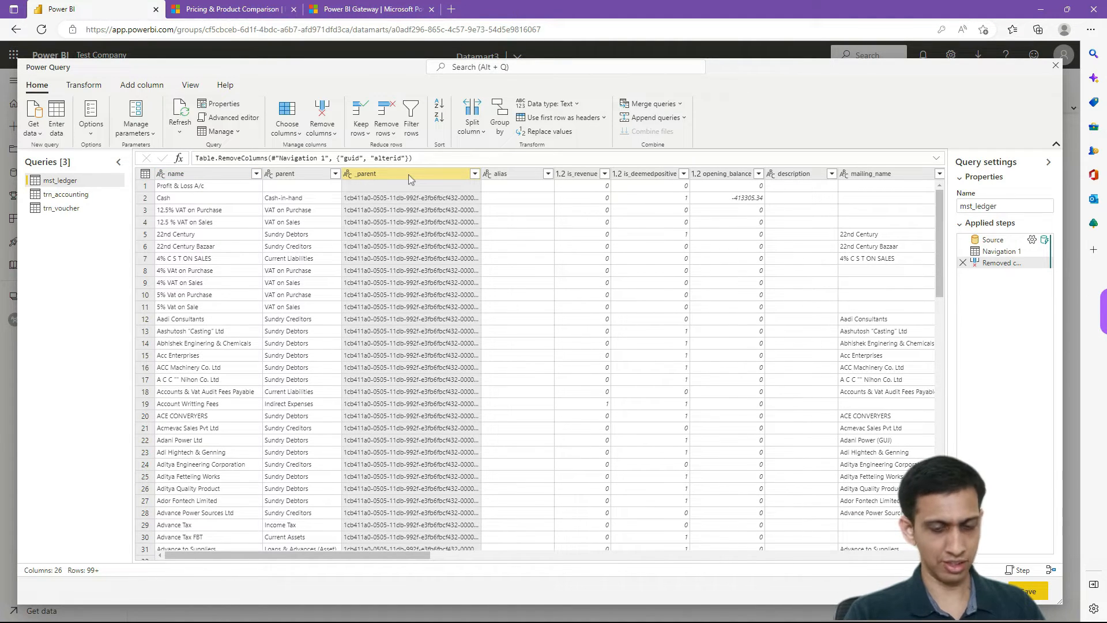
pyautogui.hotkey('shift', 'Right')
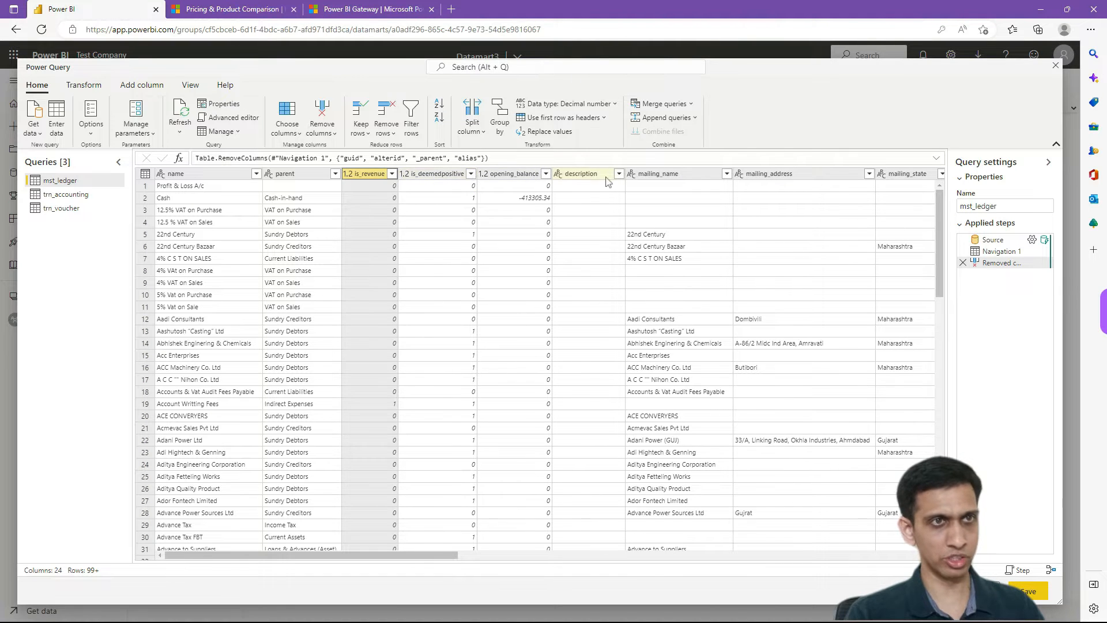
# Remove all mst_ledger columns from description through bank_branch, keeping those up to opening_balance.
pyautogui.click(594, 174)
pyautogui.hotkey('shift', 'Right')
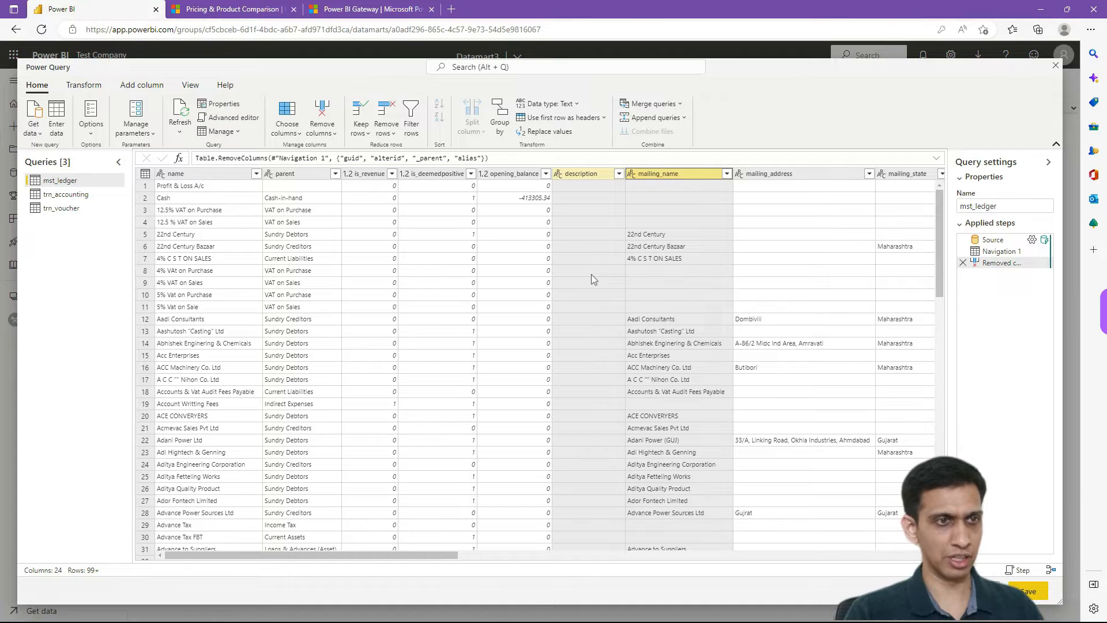
pyautogui.hotkey('ctrl', 'shift', 'Right')
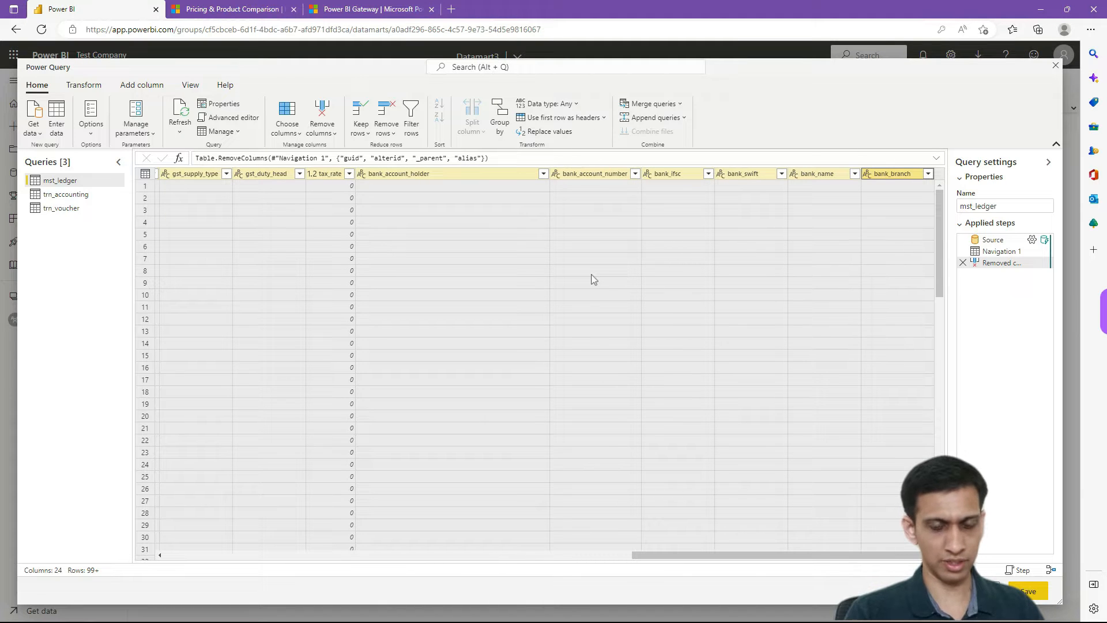
pyautogui.press('Delete')
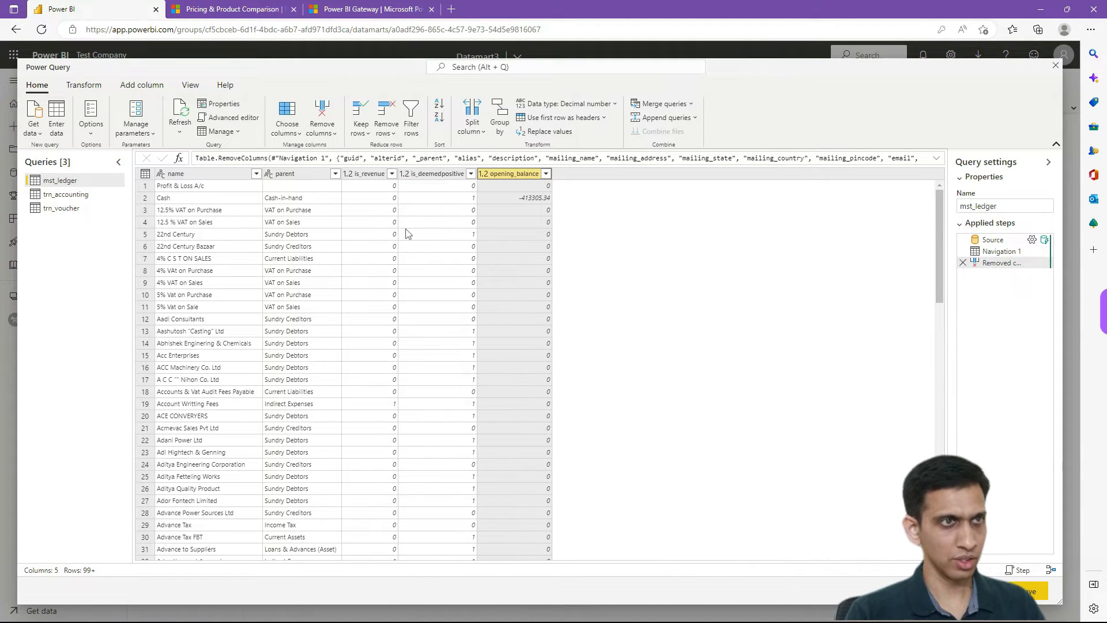
pyautogui.click(201, 198)
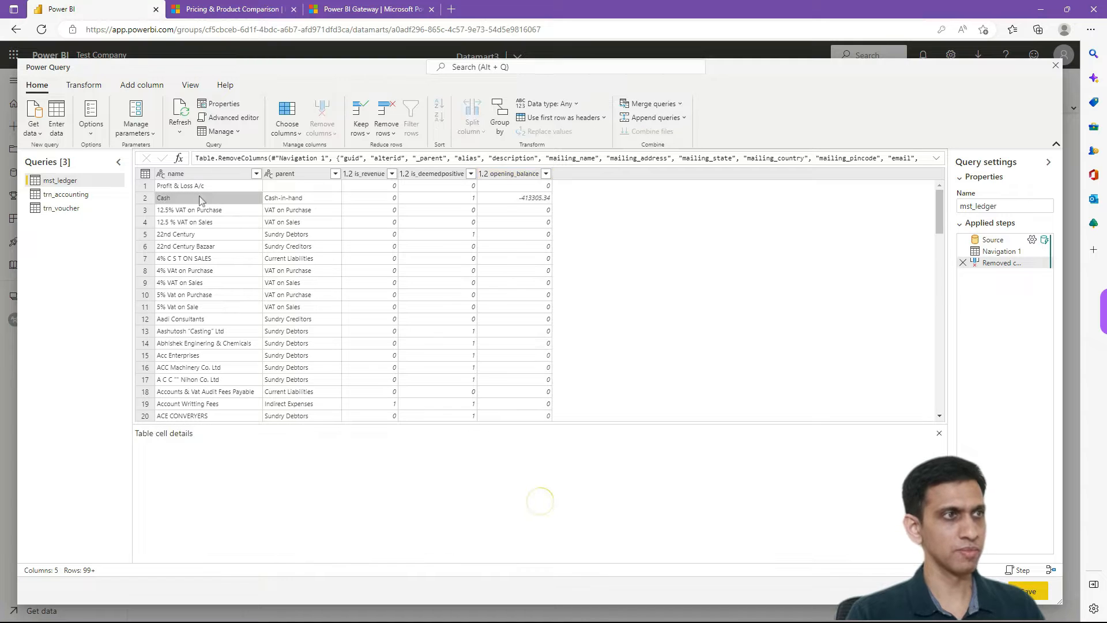
# Remove the alterid, _voucher_type and reference_number columns from the trn_voucher query.
pyautogui.click(61, 209)
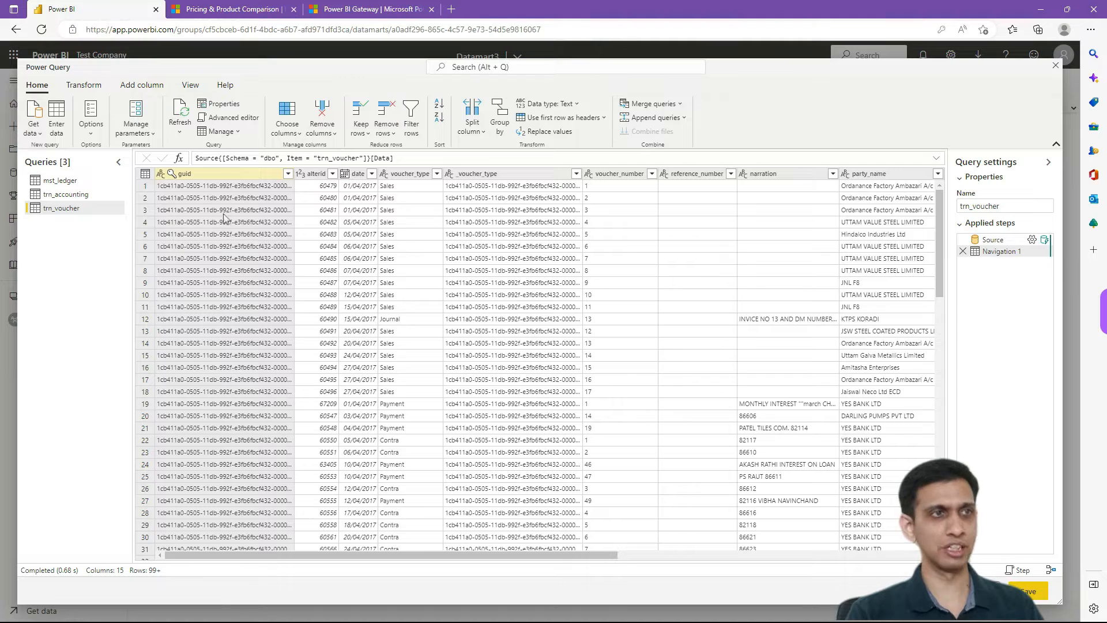
pyautogui.click(312, 174)
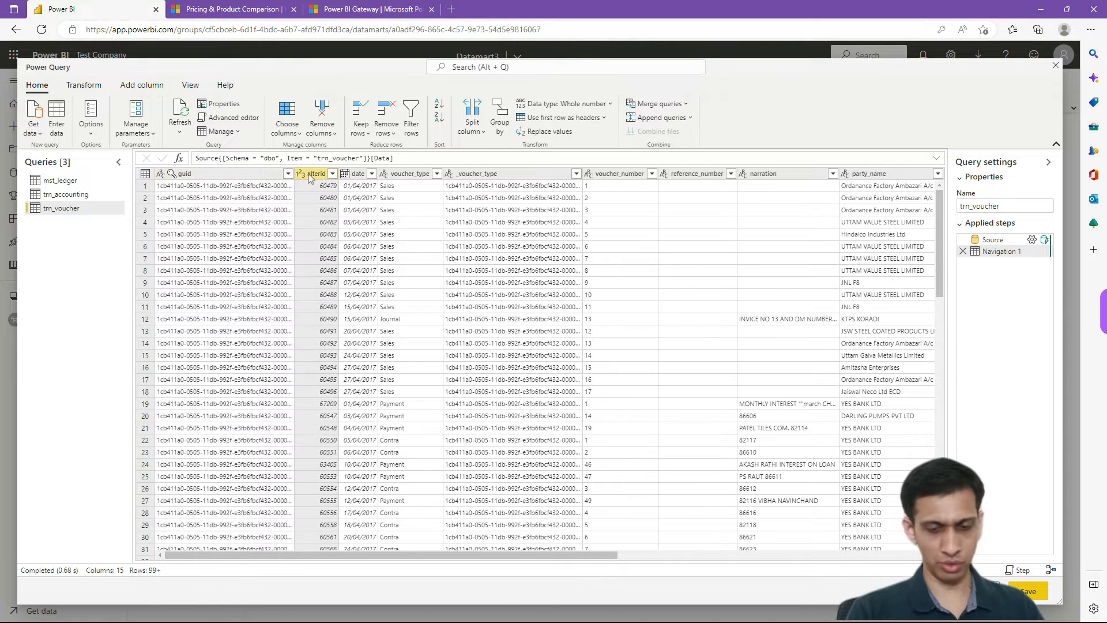
pyautogui.click(309, 173)
pyautogui.press('Delete')
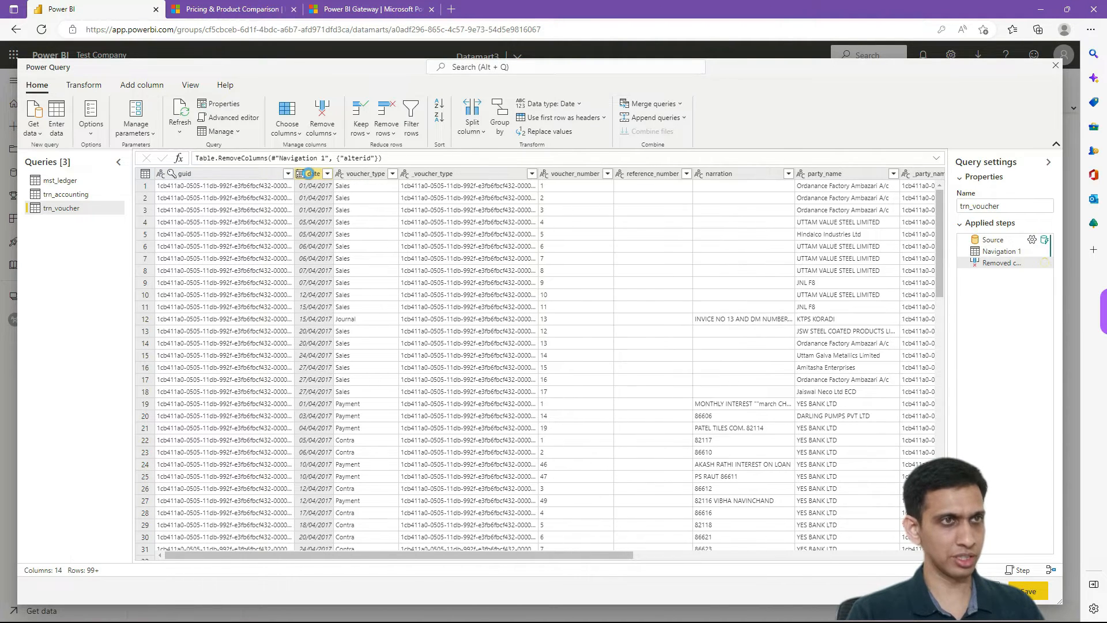
pyautogui.click(441, 175)
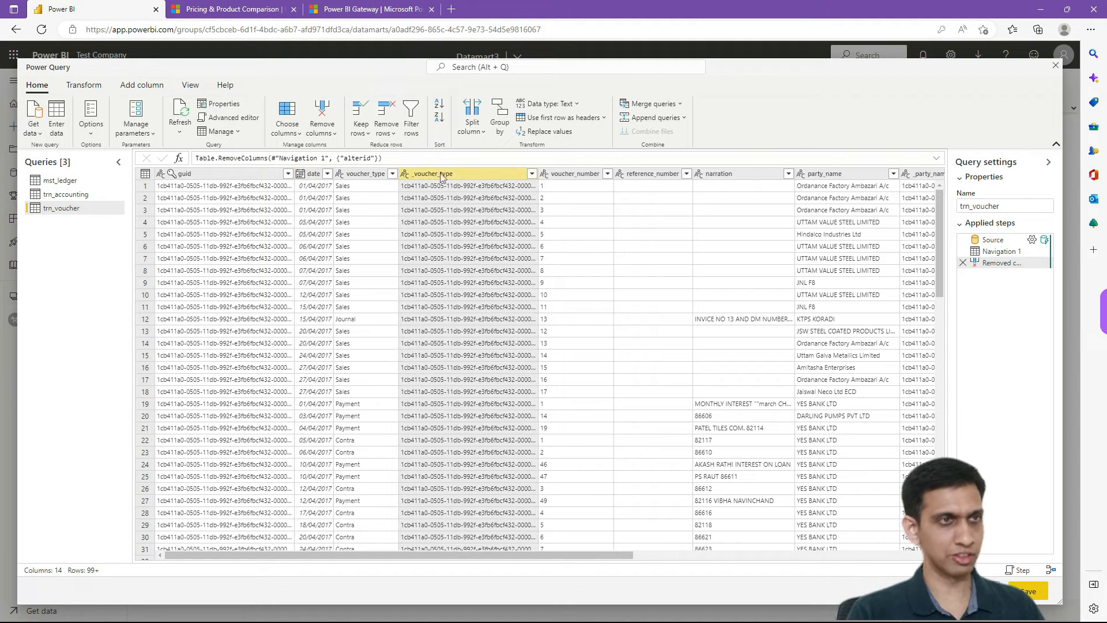
pyautogui.press('Delete')
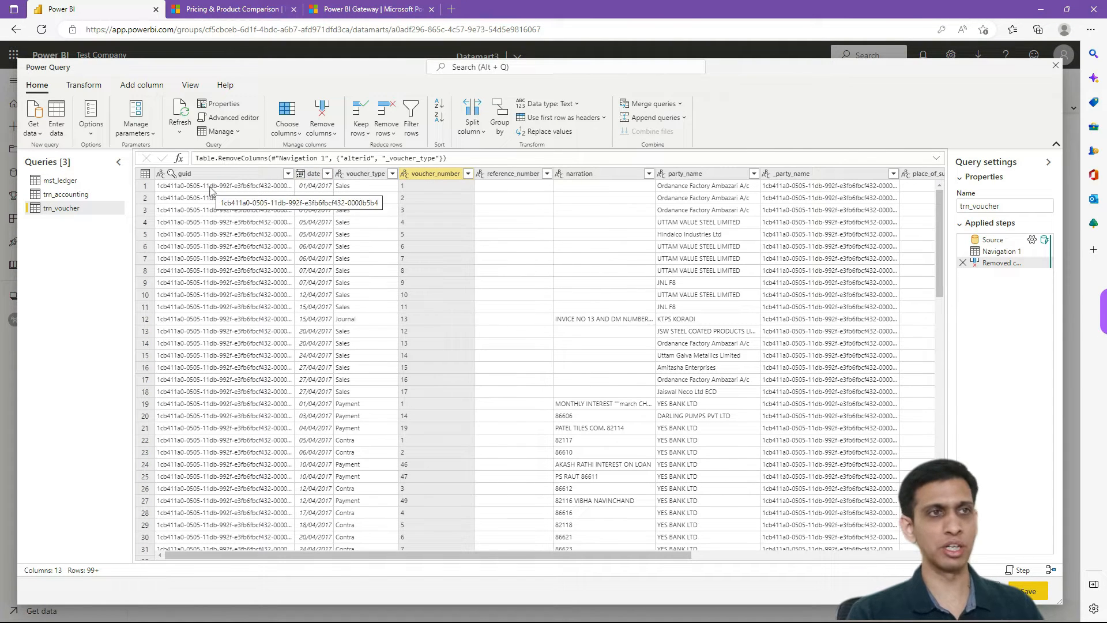
pyautogui.click(503, 175)
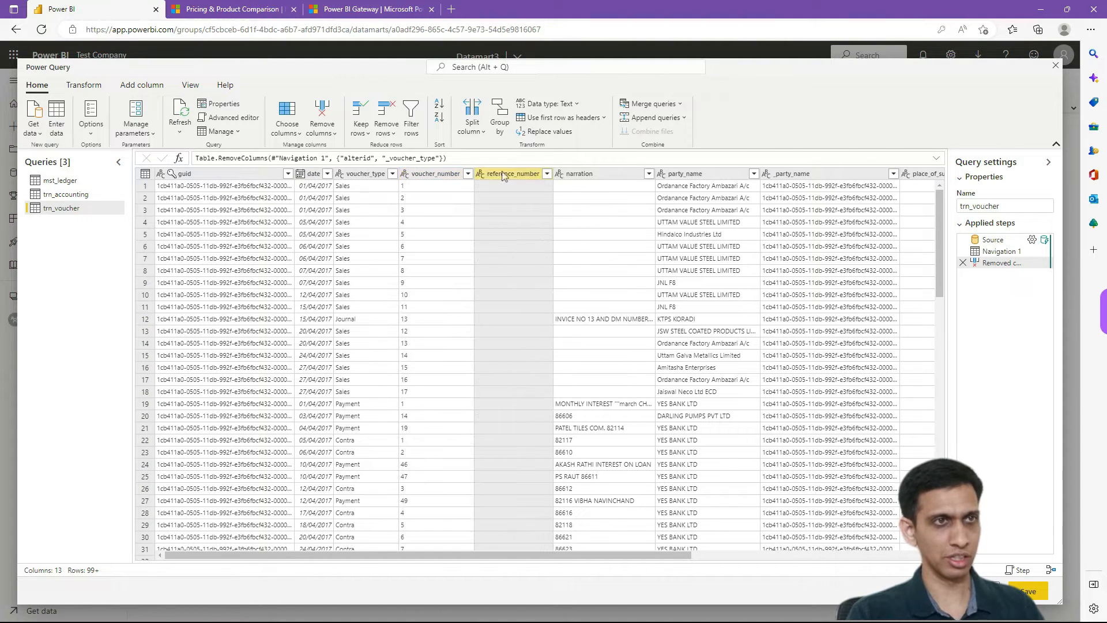
pyautogui.press('Delete')
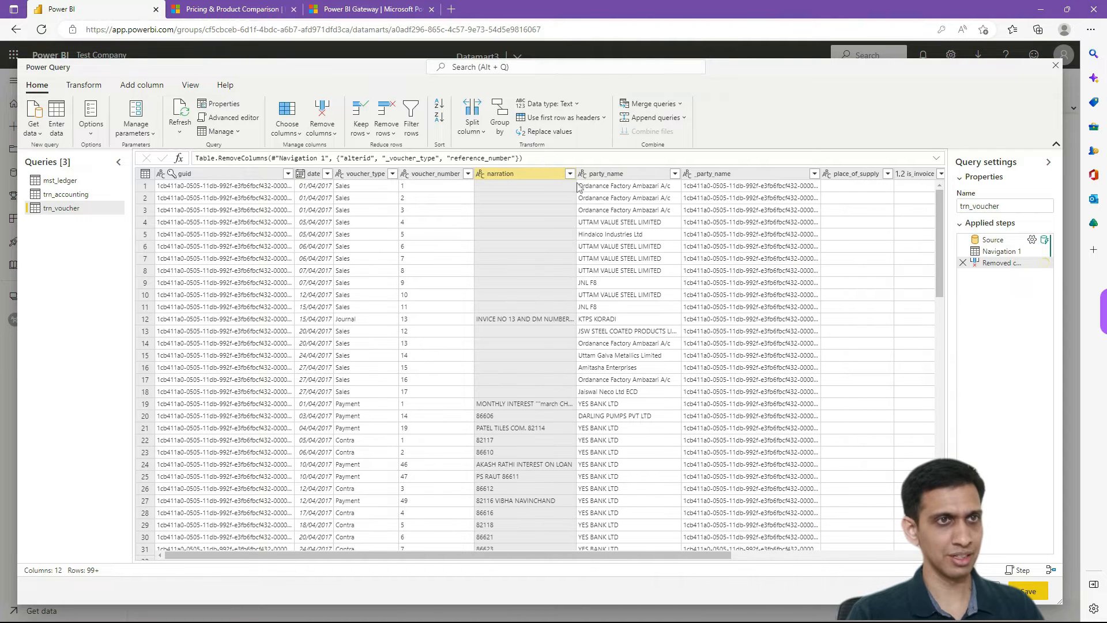
# Remove the trn_voucher columns from party_name through is_inventory_voucher, keeping is_order_voucher.
pyautogui.click(617, 178)
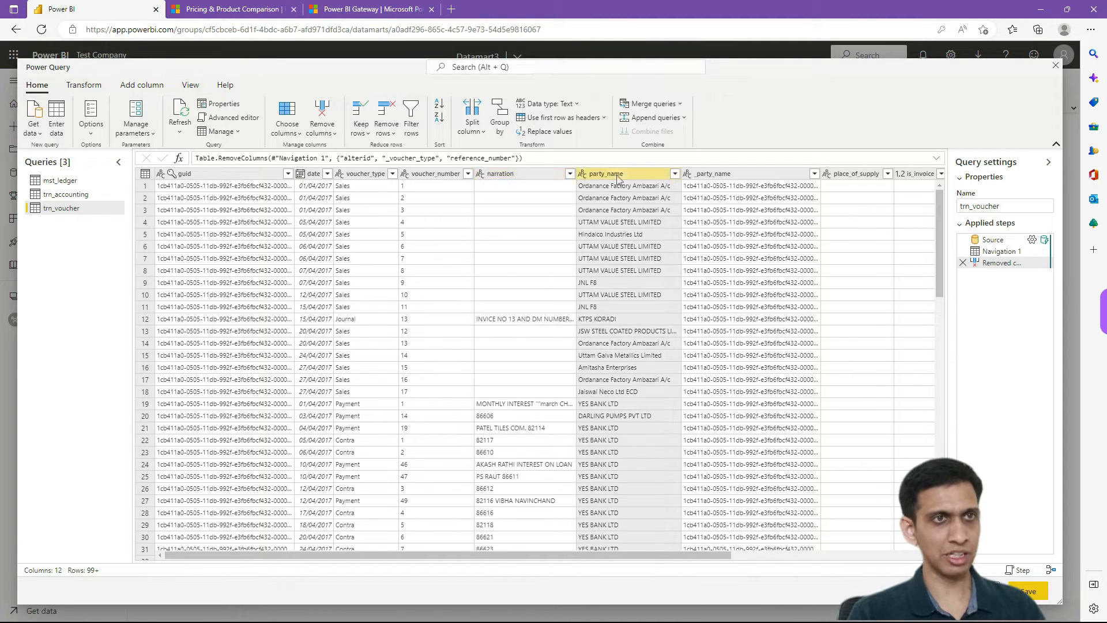
pyautogui.press('Right')
pyautogui.press('Right')
pyautogui.press('Right')
pyautogui.press('Right')
pyautogui.press('Right')
pyautogui.press('Right')
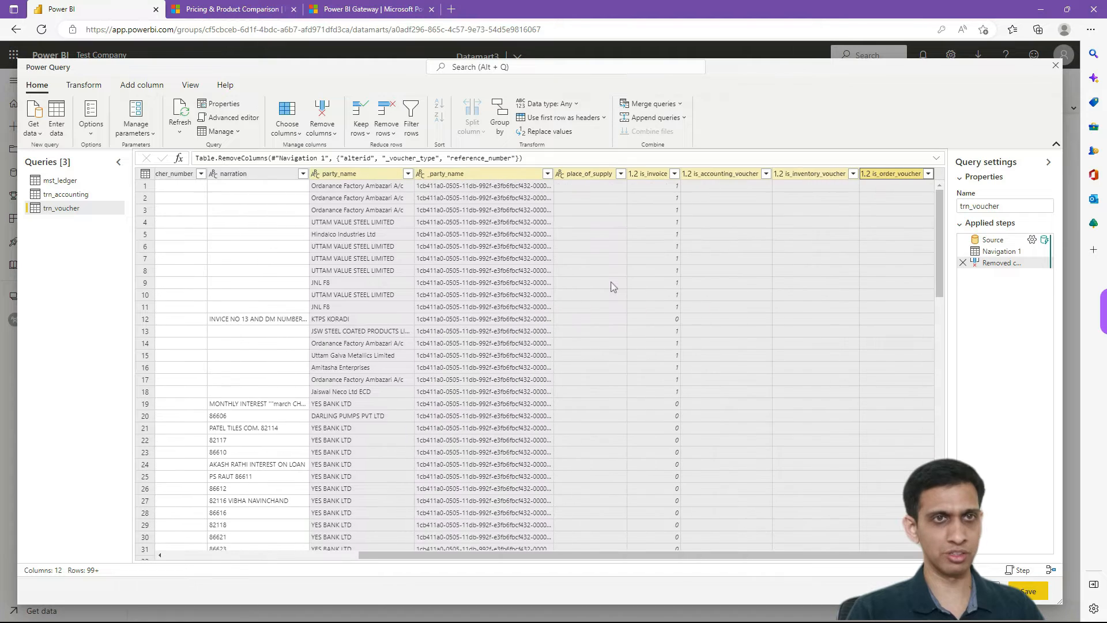
pyautogui.press('Left')
pyautogui.press('Left')
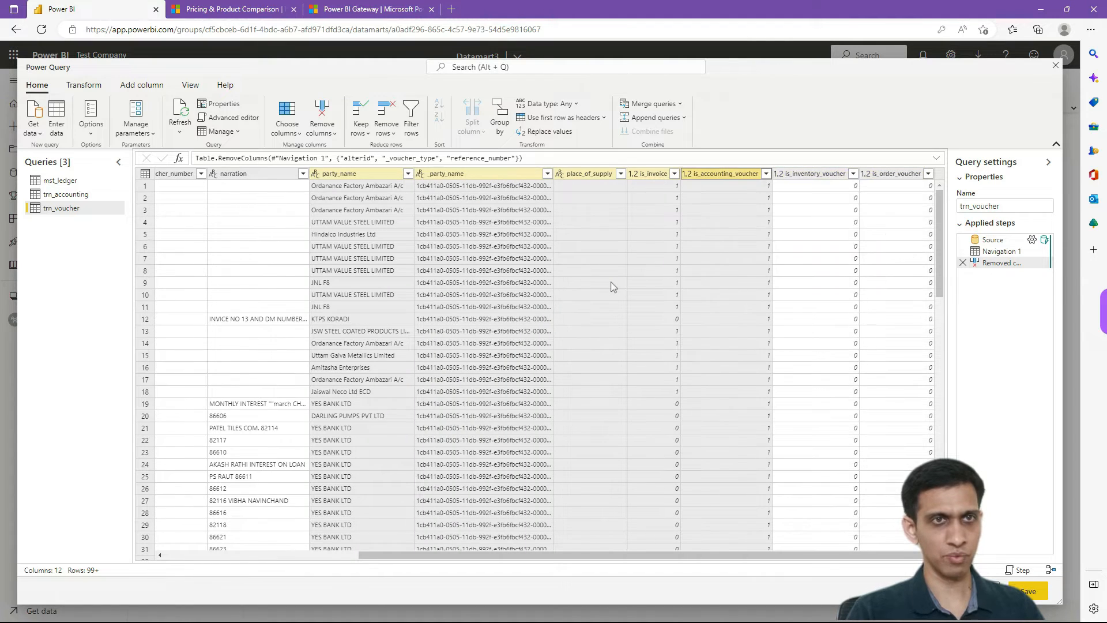
pyautogui.press('Right')
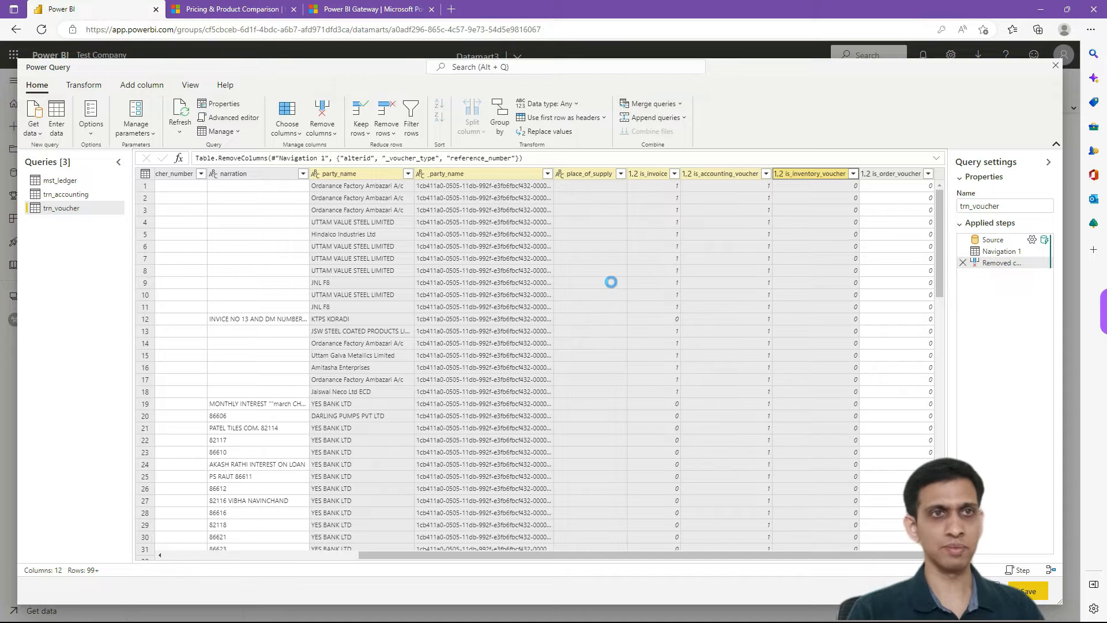
pyautogui.press('Delete')
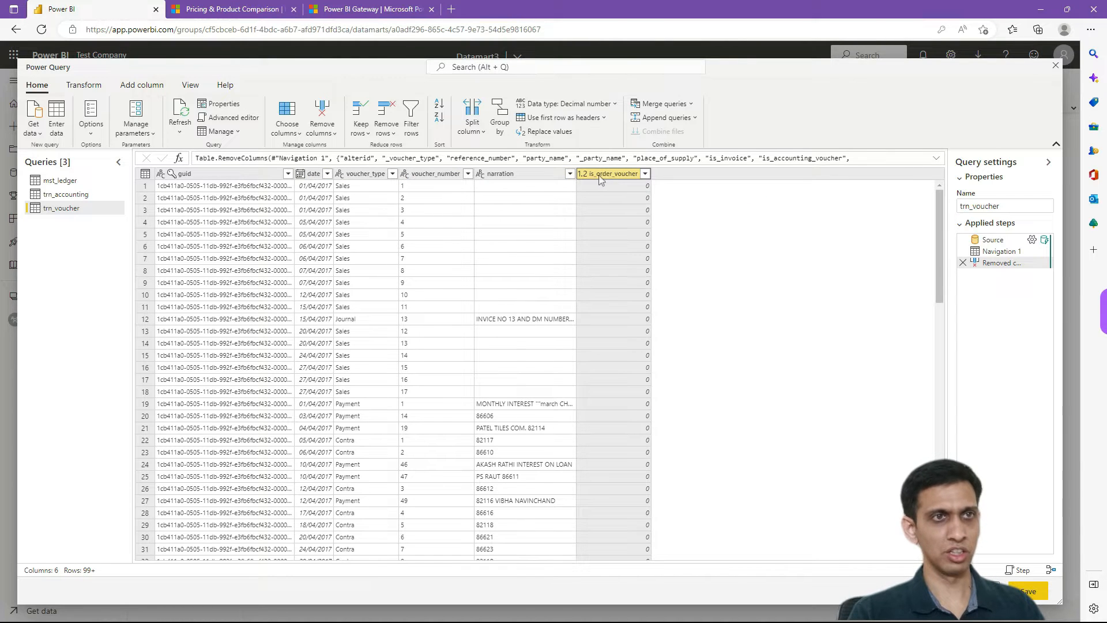
pyautogui.click(605, 187)
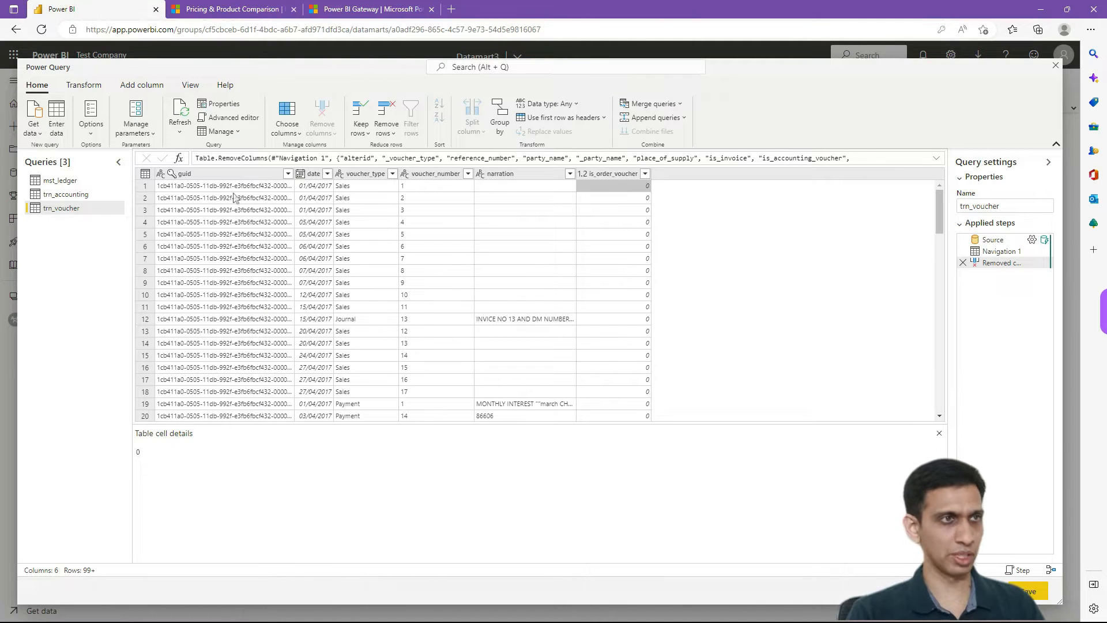
# Remove the _ledger, amount_forex and currency columns from the trn_accounting query.
pyautogui.click(61, 195)
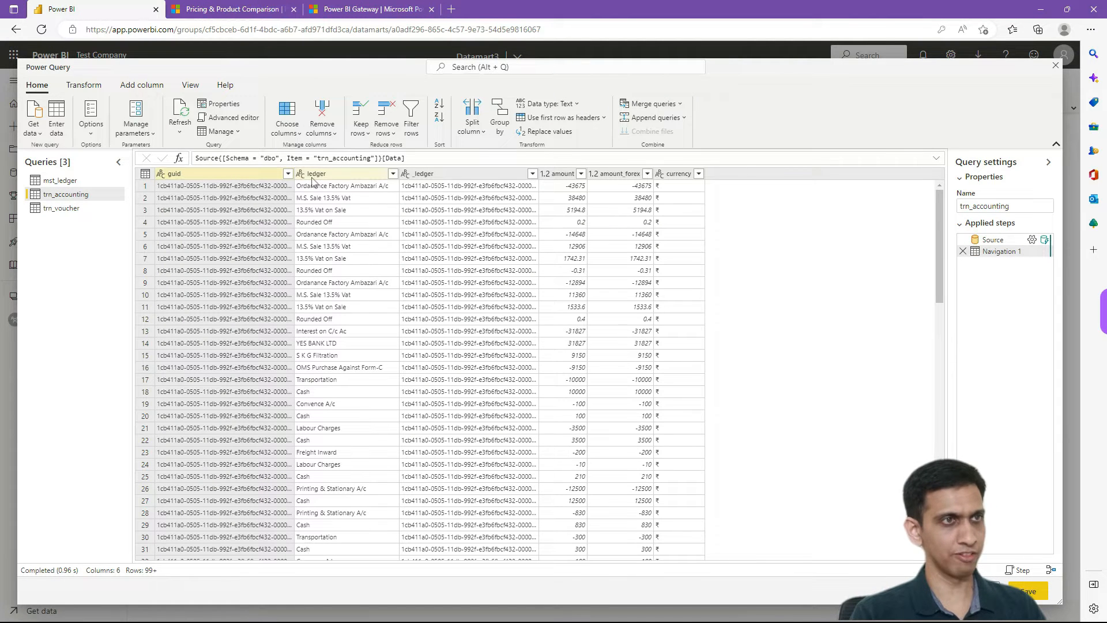
pyautogui.click(440, 174)
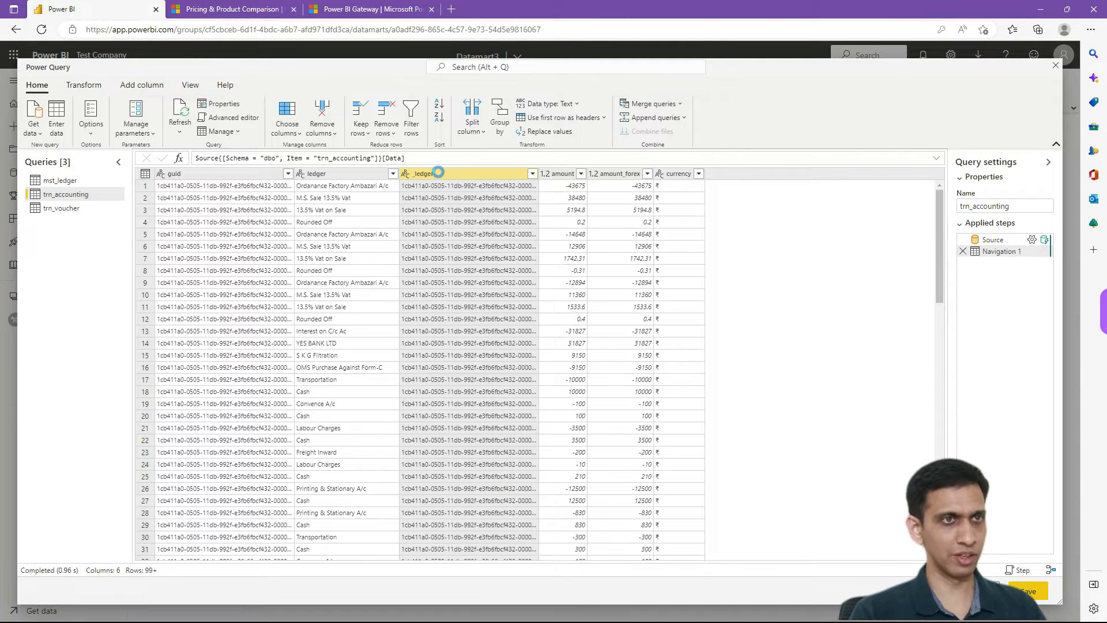
pyautogui.click(475, 175)
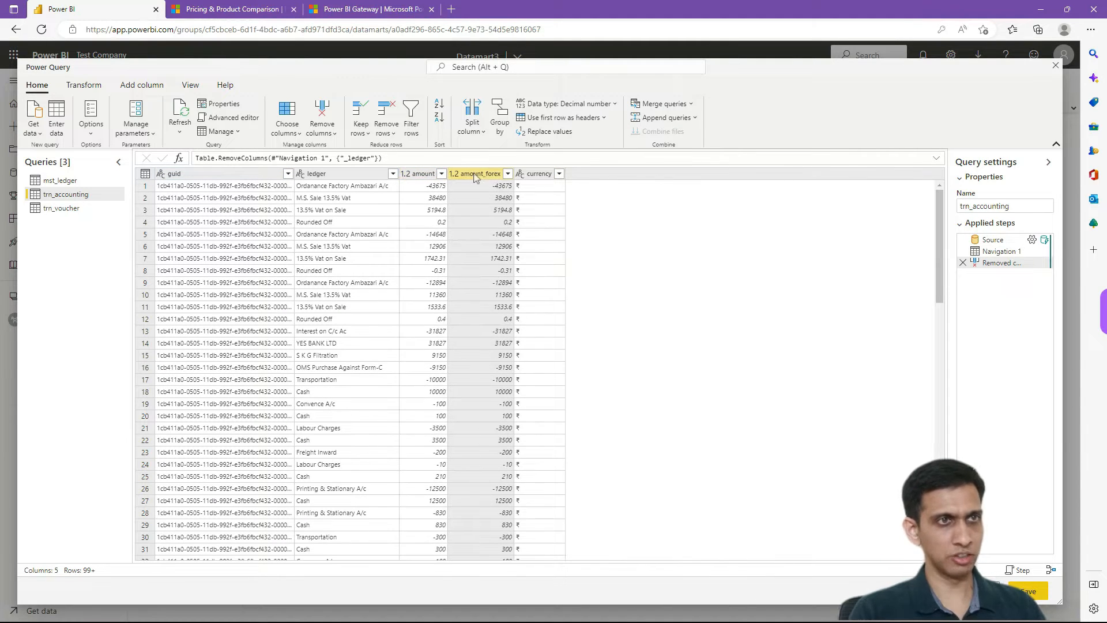
pyautogui.hotkey('shift', 'Right')
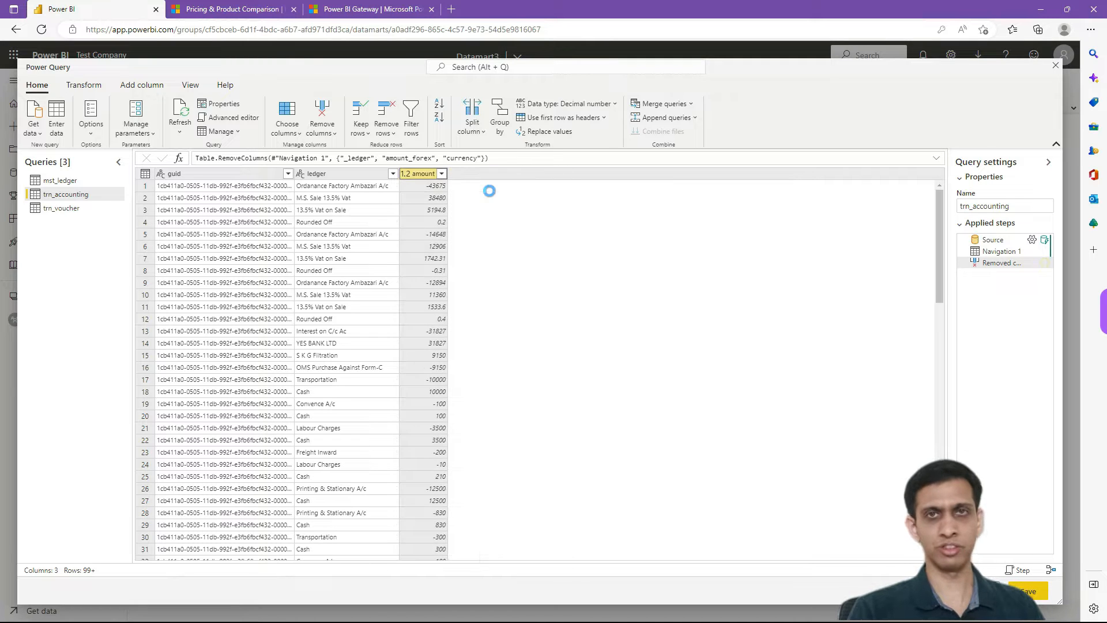
# Start a custom column in trn_accounting and name it debit.
pyautogui.click(423, 188)
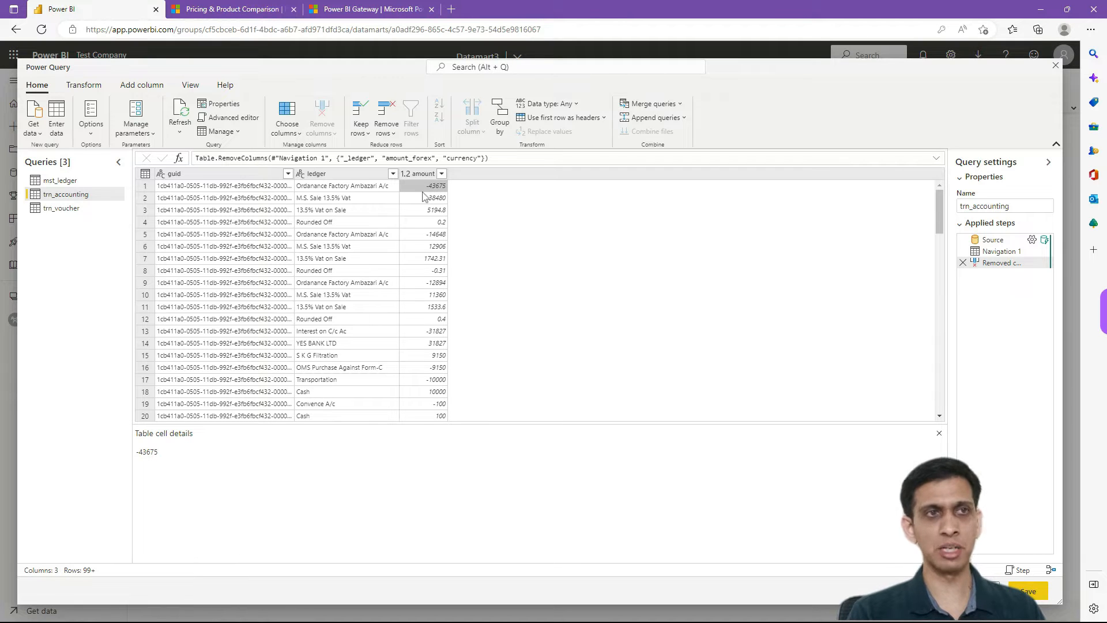
pyautogui.click(432, 258)
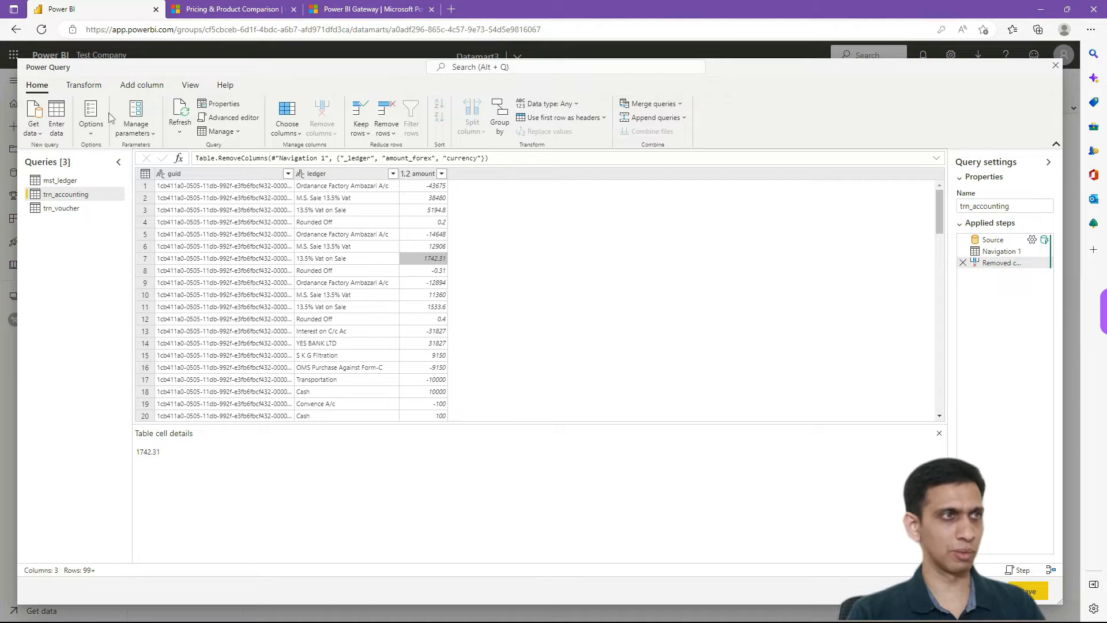
pyautogui.click(85, 85)
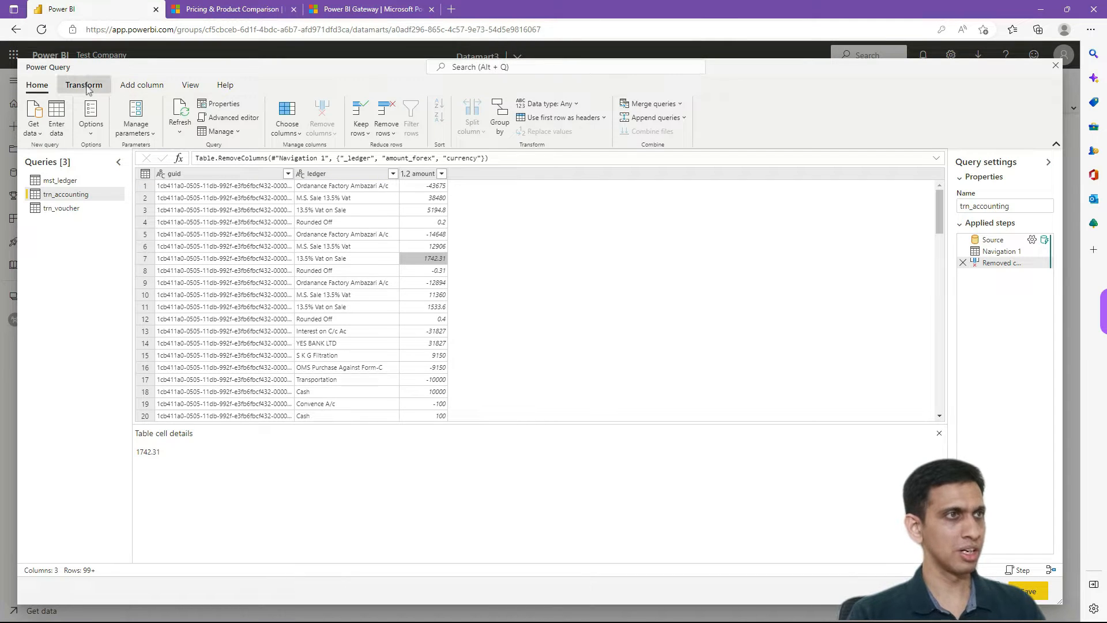
pyautogui.click(141, 85)
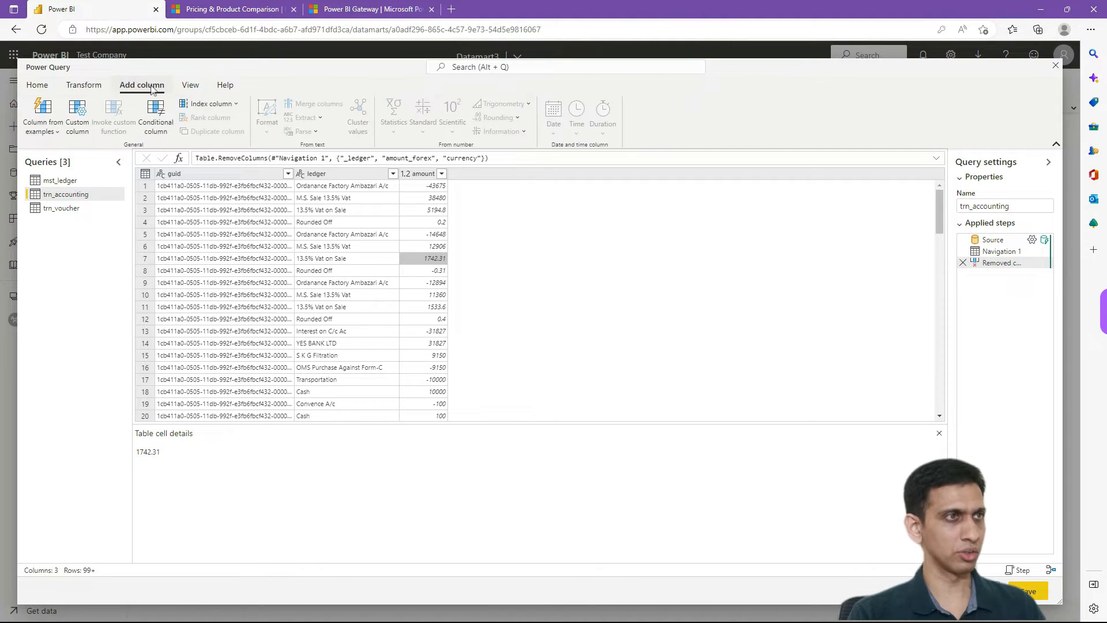
pyautogui.click(75, 130)
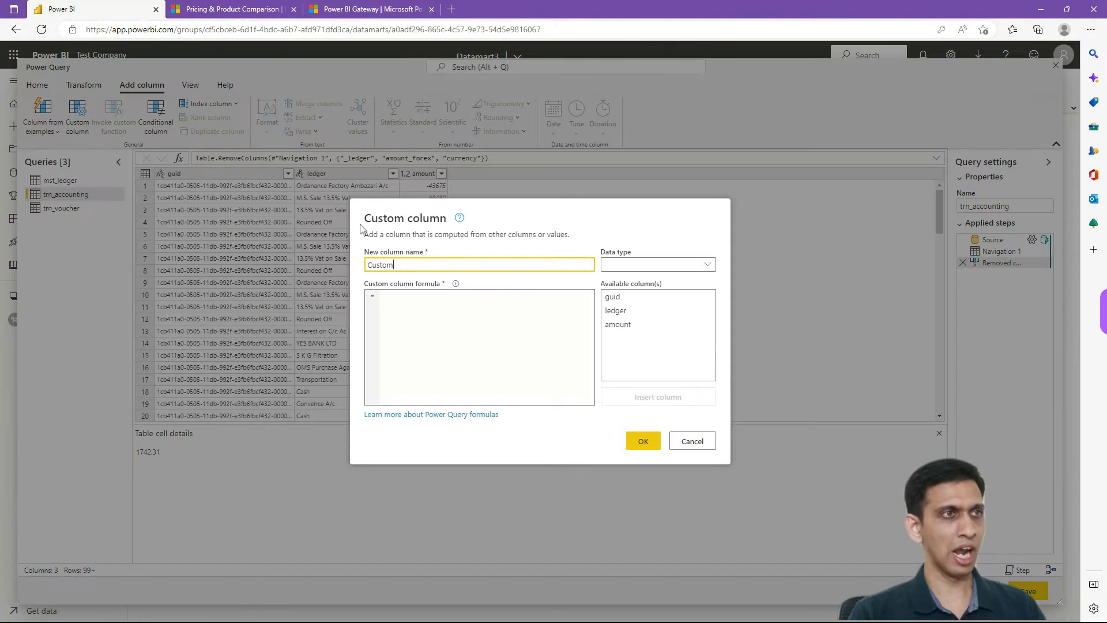
pyautogui.doubleClick(453, 258)
pyautogui.write('debit')
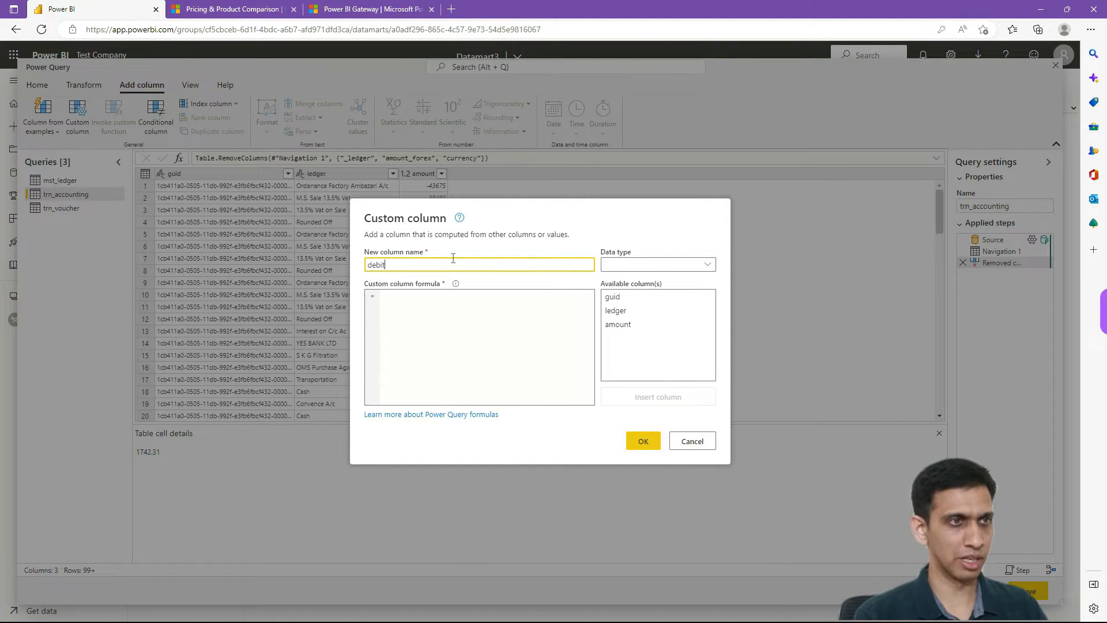
# Give the debit column the formula if [amount] < 0 then -[amount] else 0 and the Decimal number type, and add it.
pyautogui.click(454, 304)
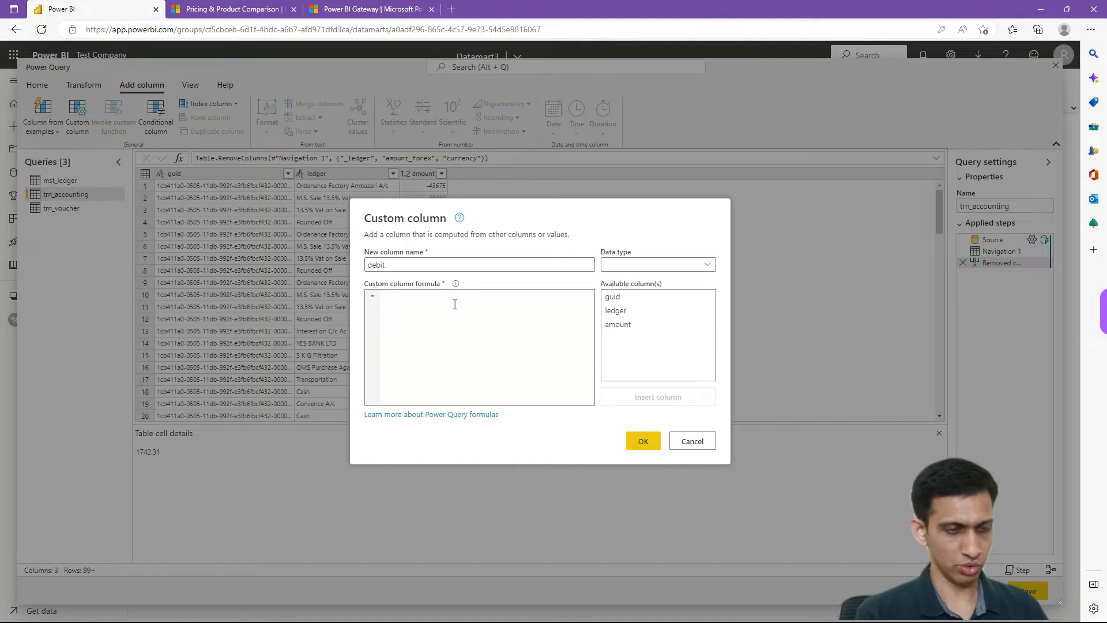
pyautogui.write('if')
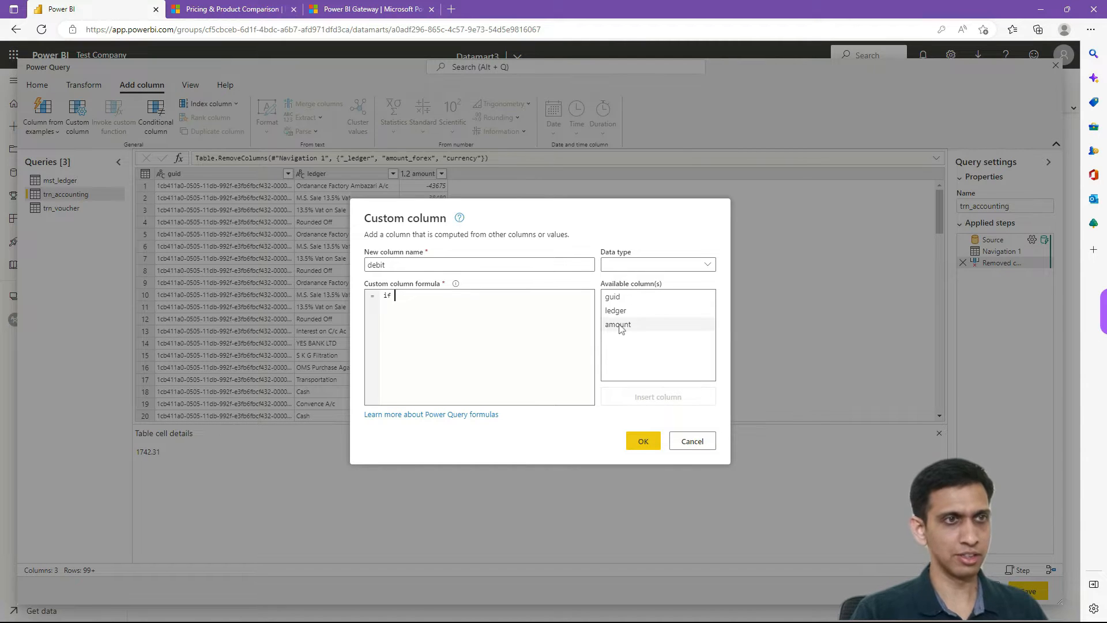
pyautogui.doubleClick(618, 325)
pyautogui.write('< ')
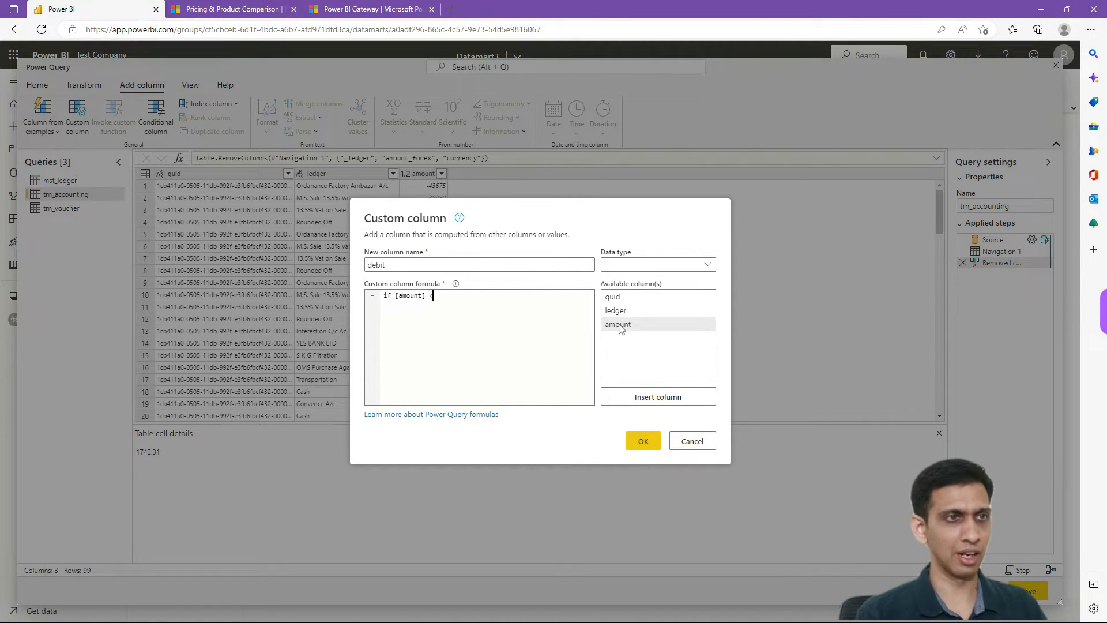
pyautogui.write('0 then -[')
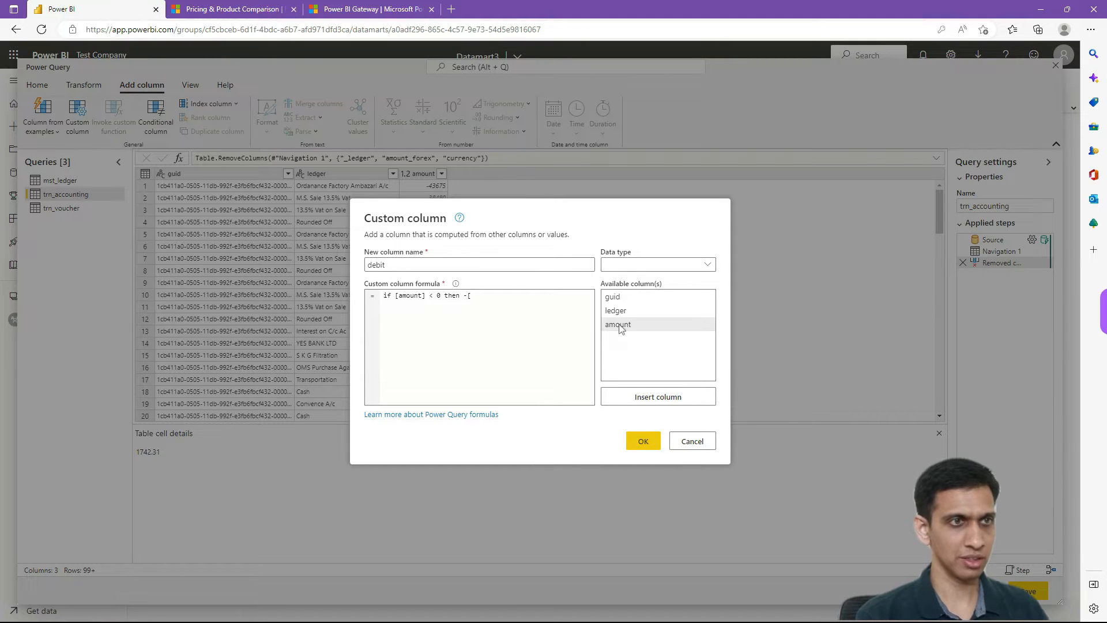
pyautogui.press('BackSpace')
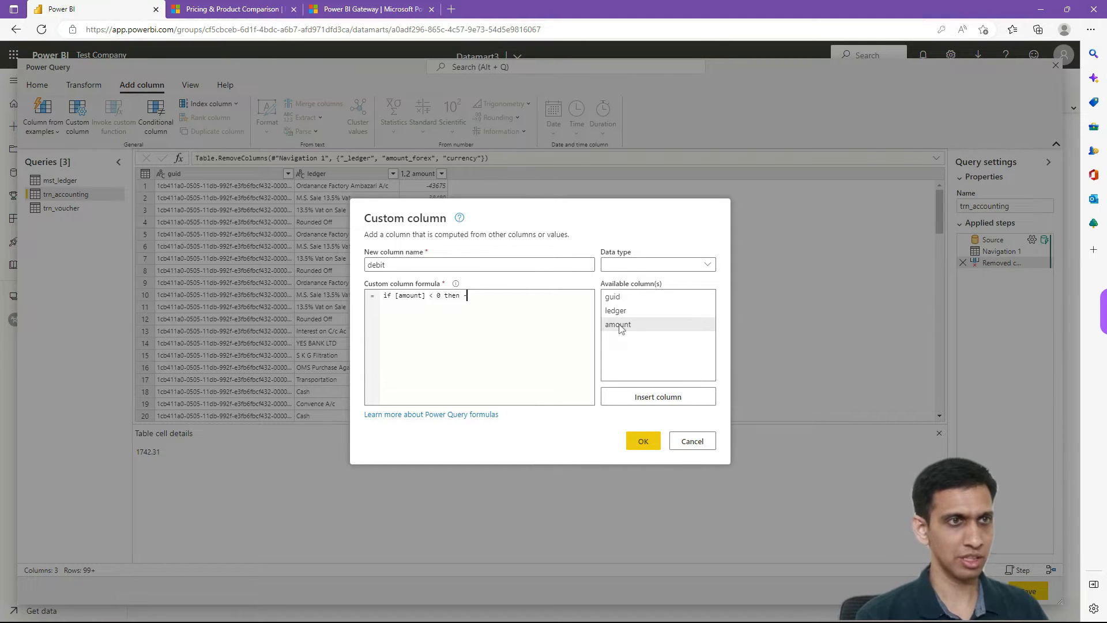
pyautogui.doubleClick(619, 326)
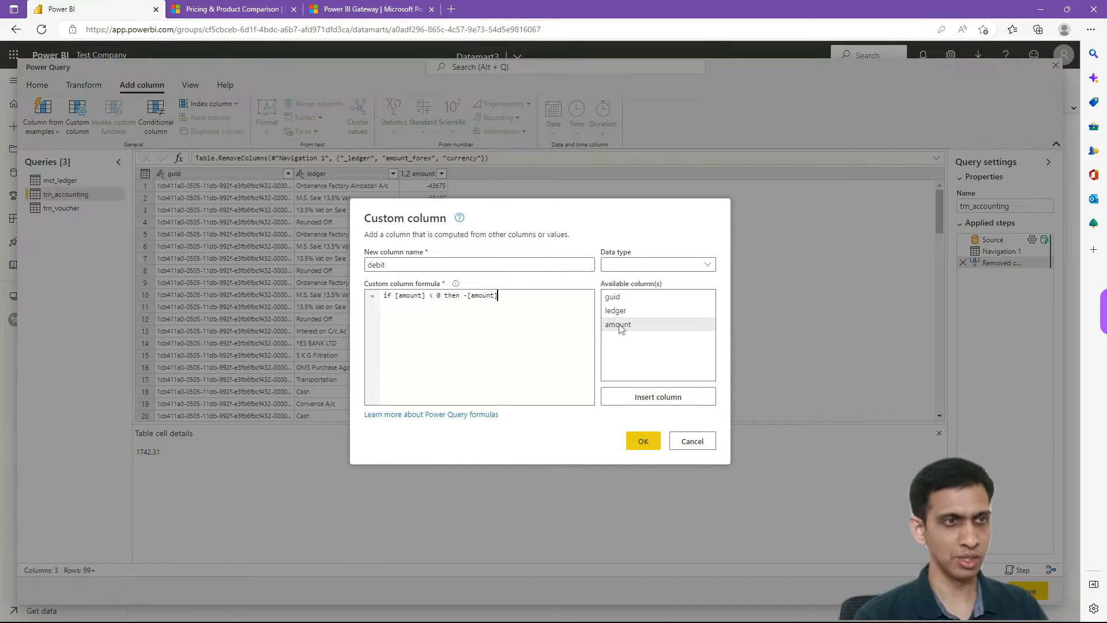
pyautogui.write('else 0')
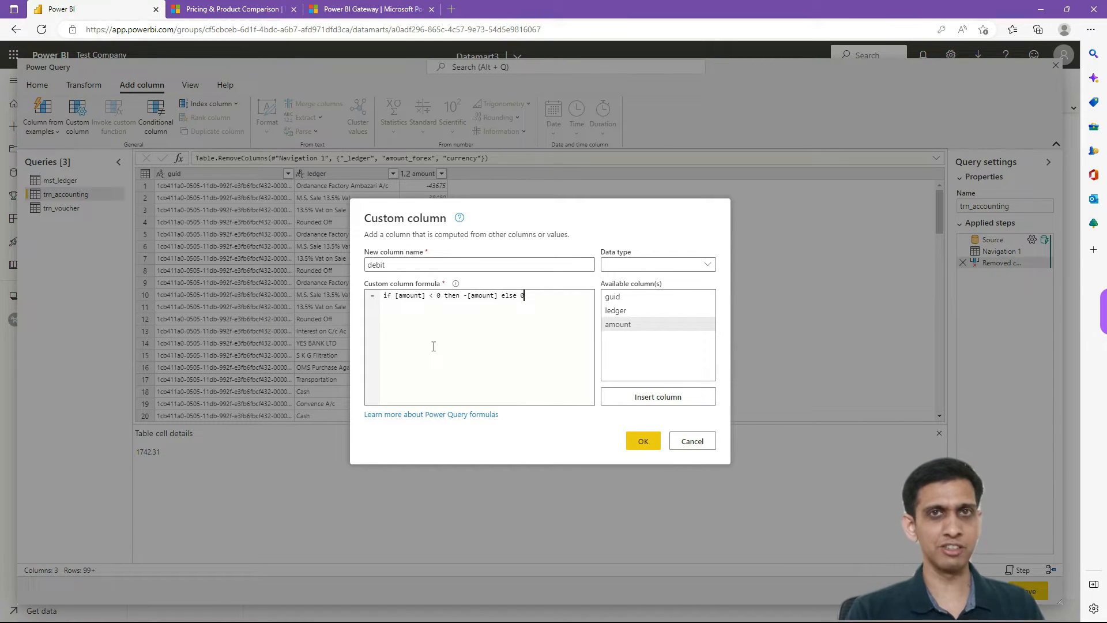
pyautogui.click(634, 265)
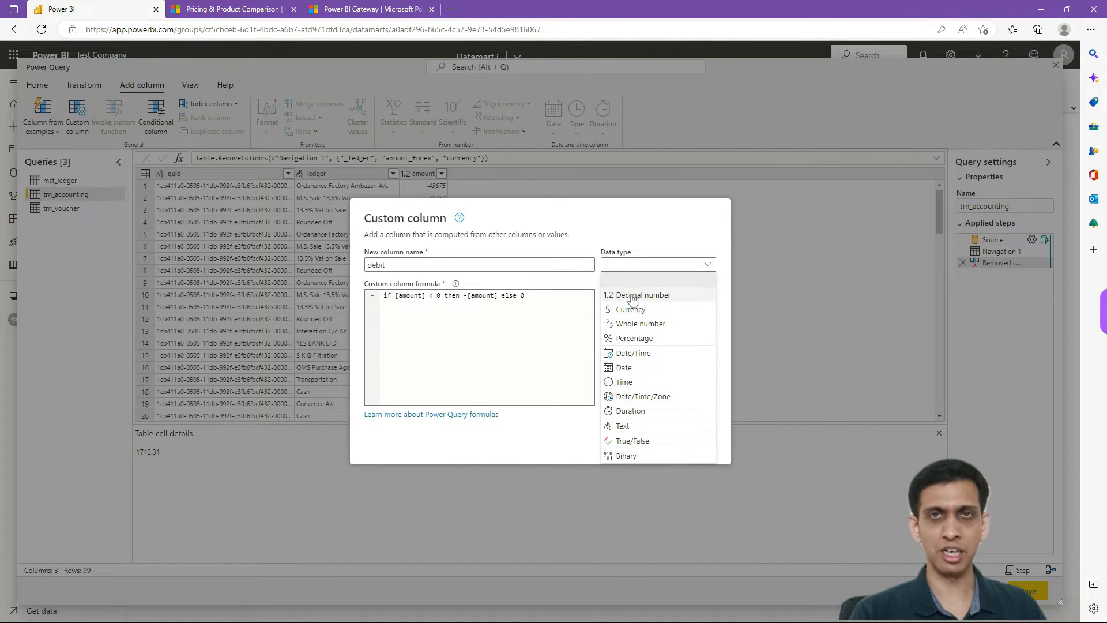
pyautogui.click(634, 298)
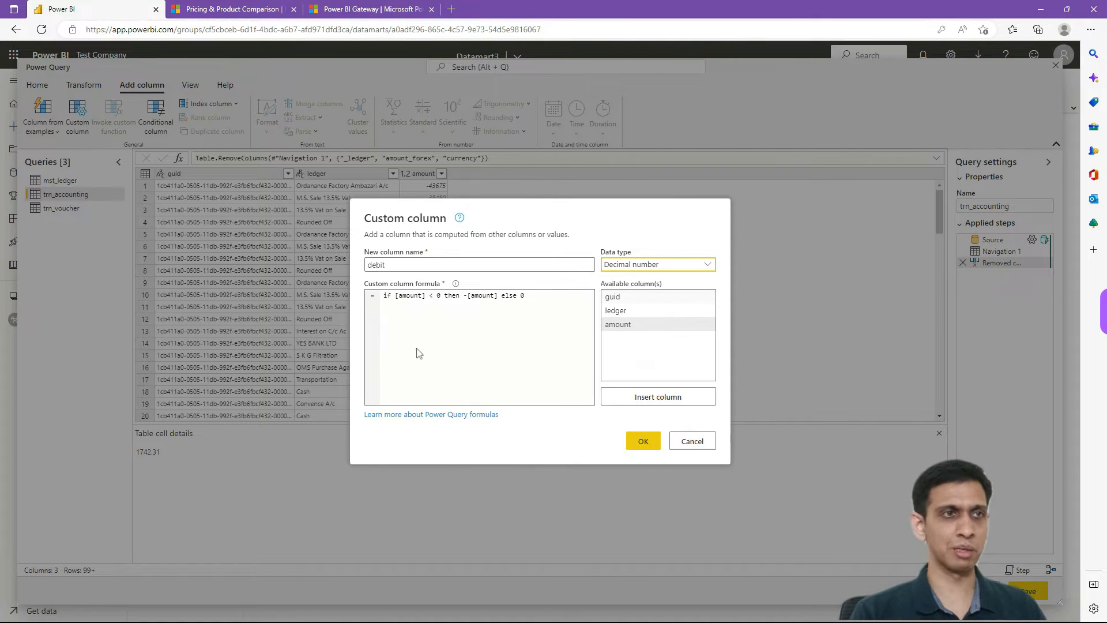
pyautogui.click(642, 440)
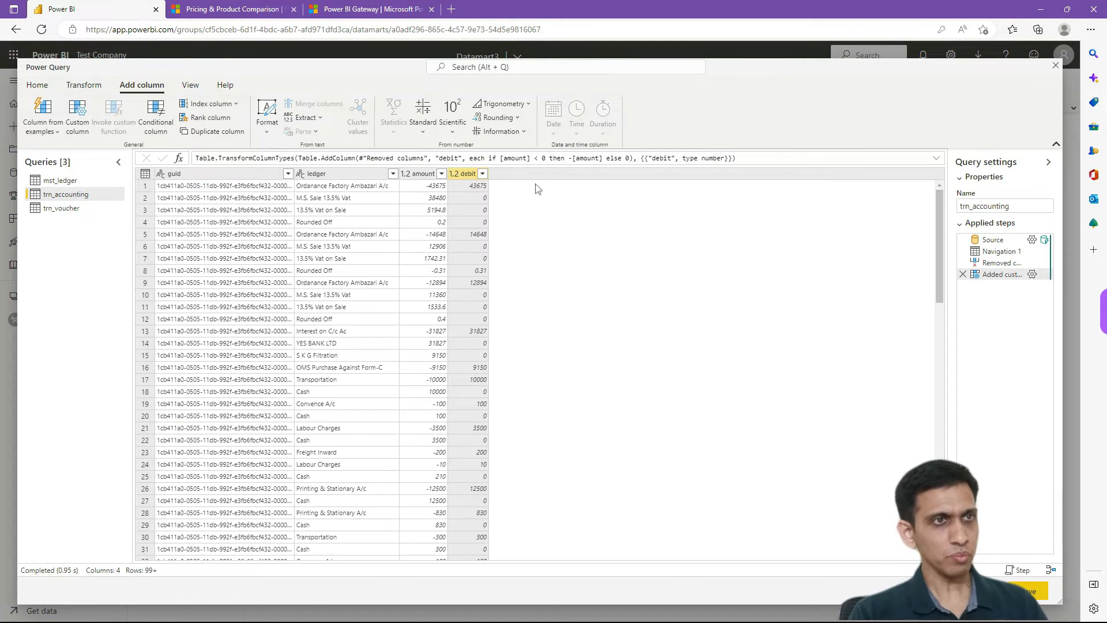
# Start another custom column named credit with the formula if [amount] > 0 then [amount] else 0.
pyautogui.click(85, 130)
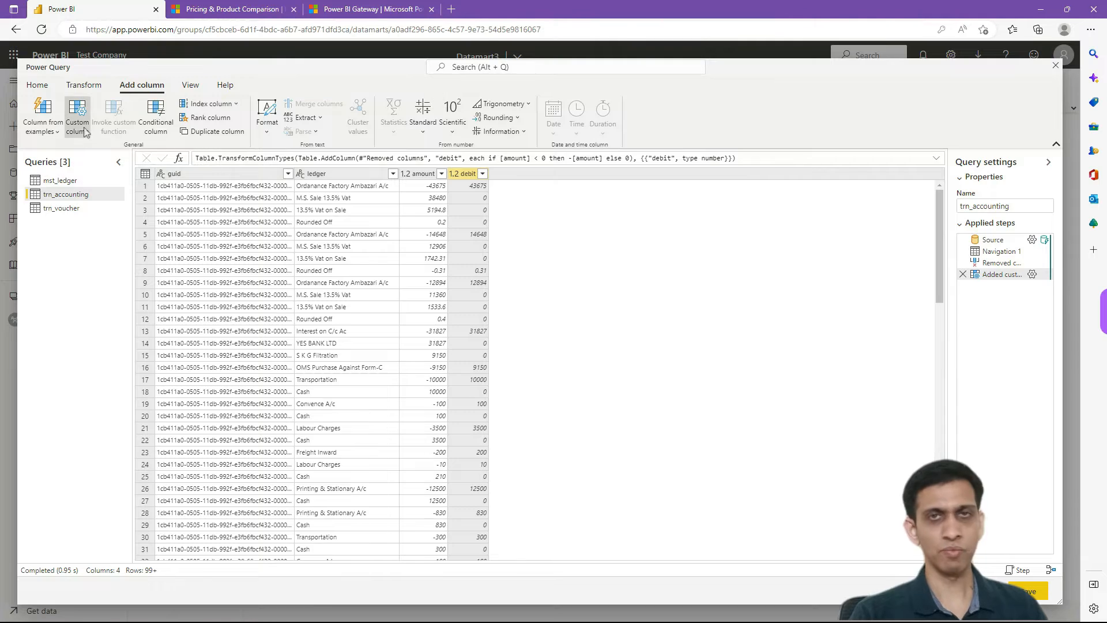
pyautogui.hotkey('ctrl', 'a')
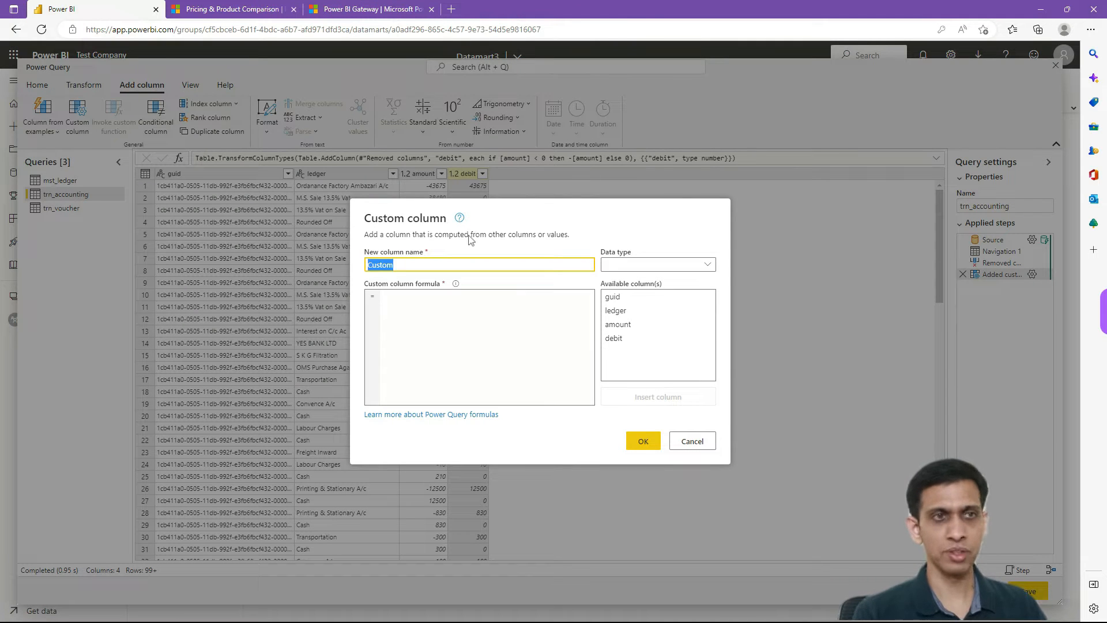
pyautogui.write('credit')
pyautogui.click(451, 310)
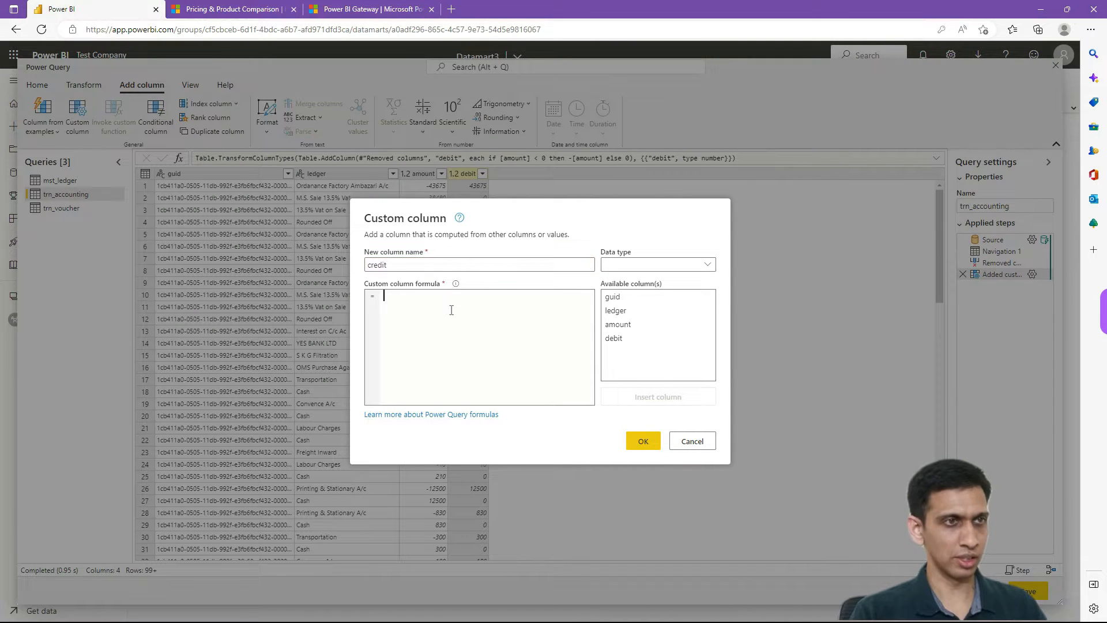
pyautogui.write('if')
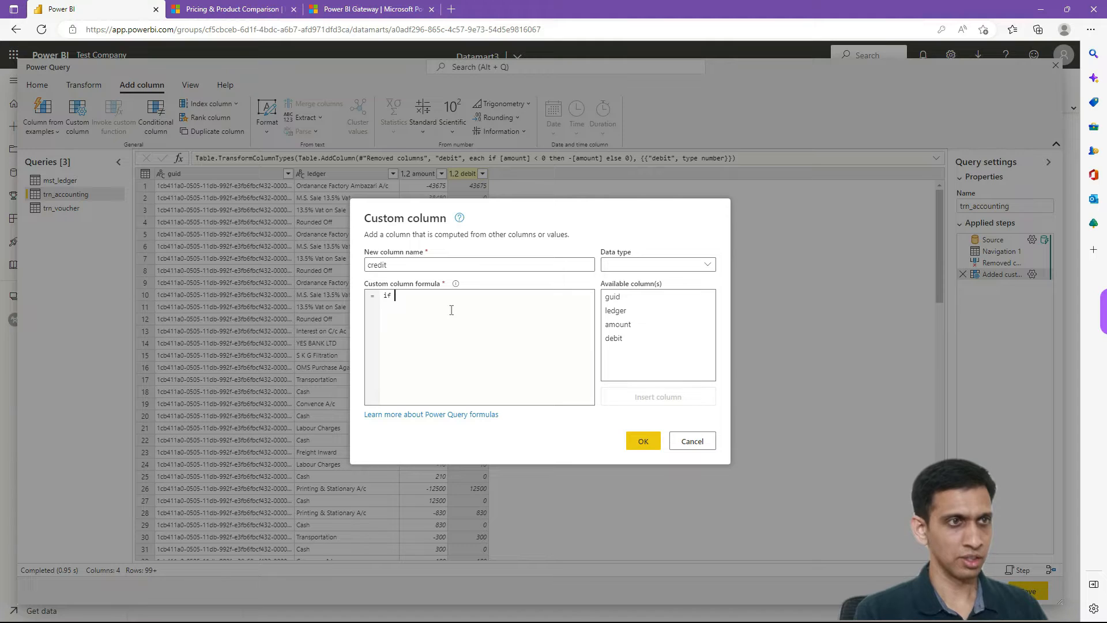
pyautogui.doubleClick(616, 324)
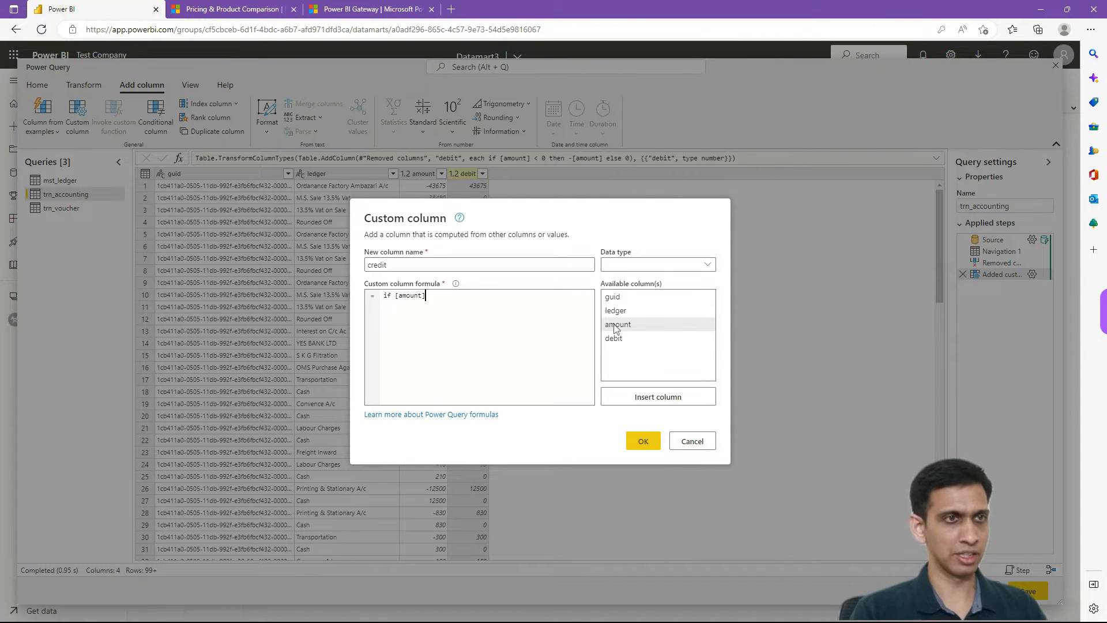
pyautogui.write('> 0')
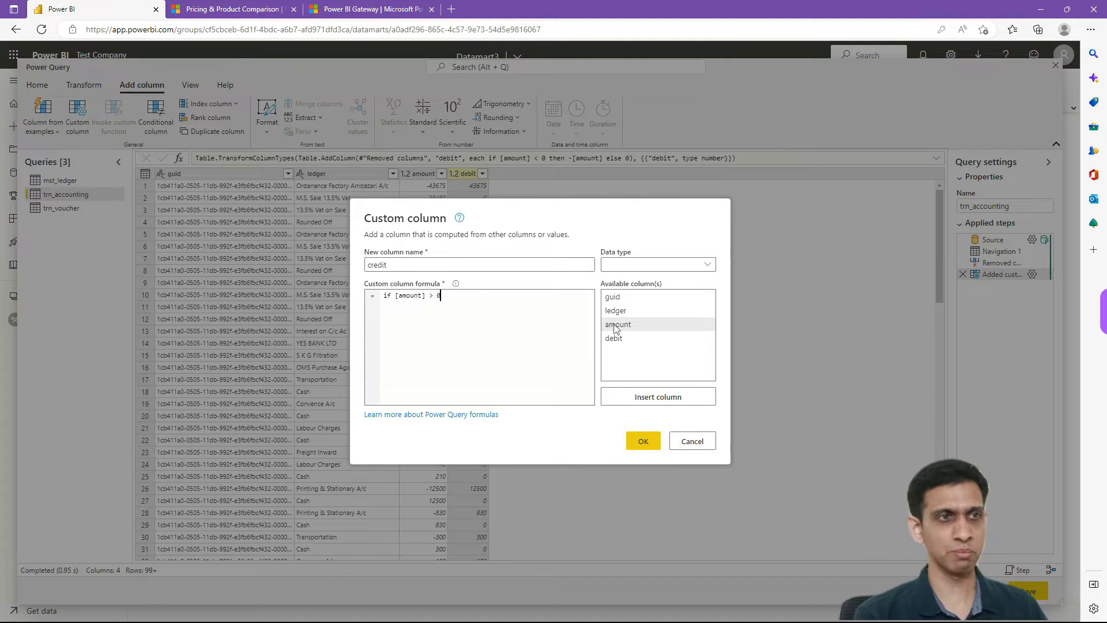
pyautogui.write(' then')
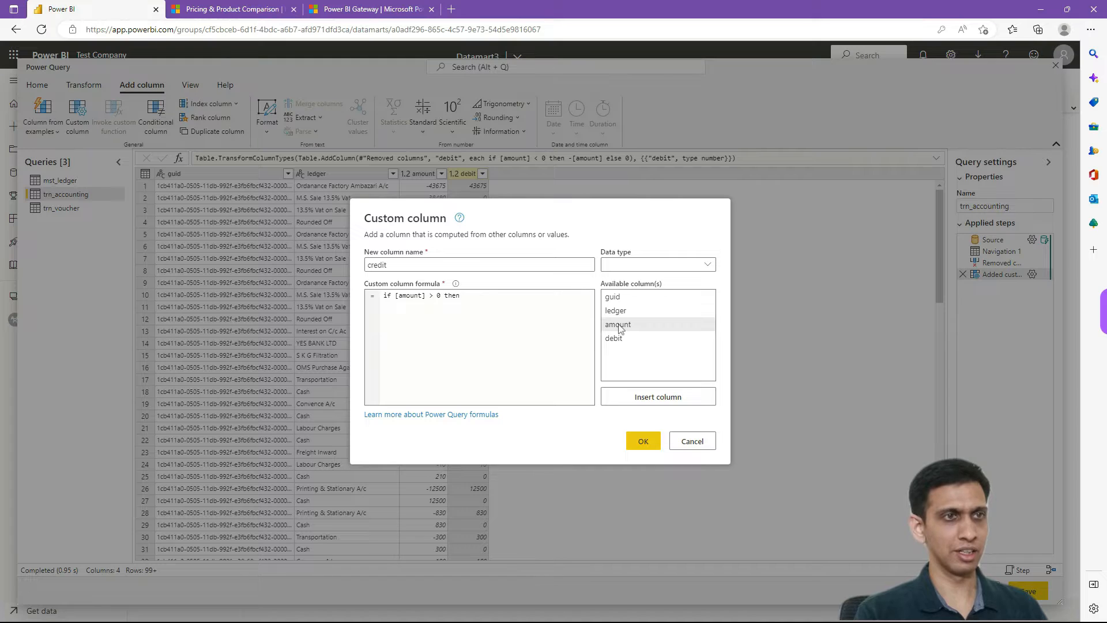
pyautogui.doubleClick(618, 325)
pyautogui.write('else')
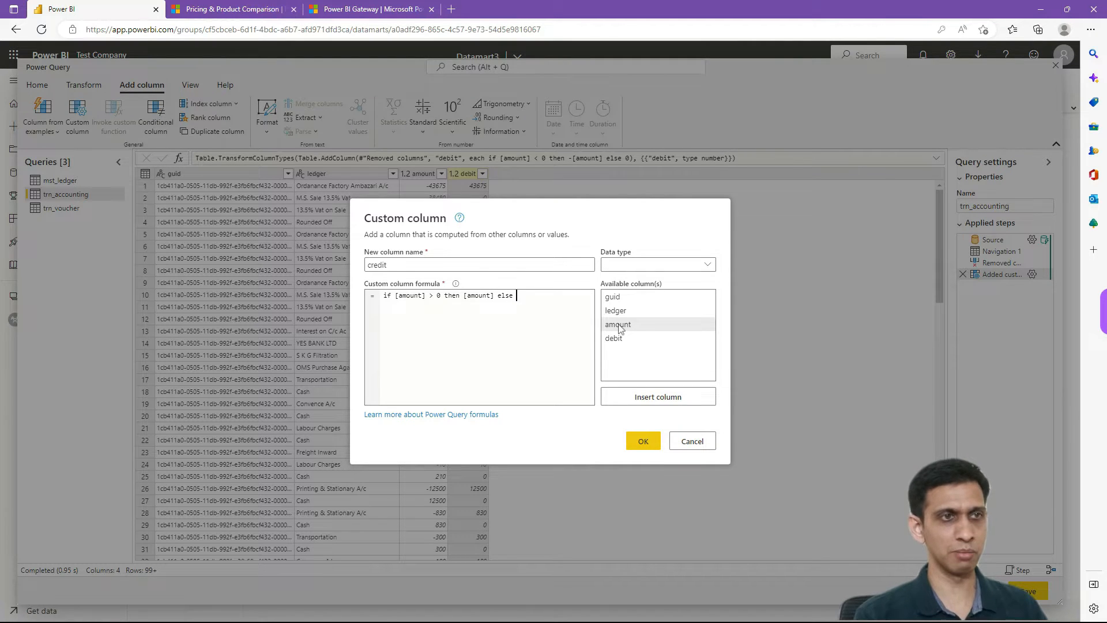
pyautogui.write(' 0')
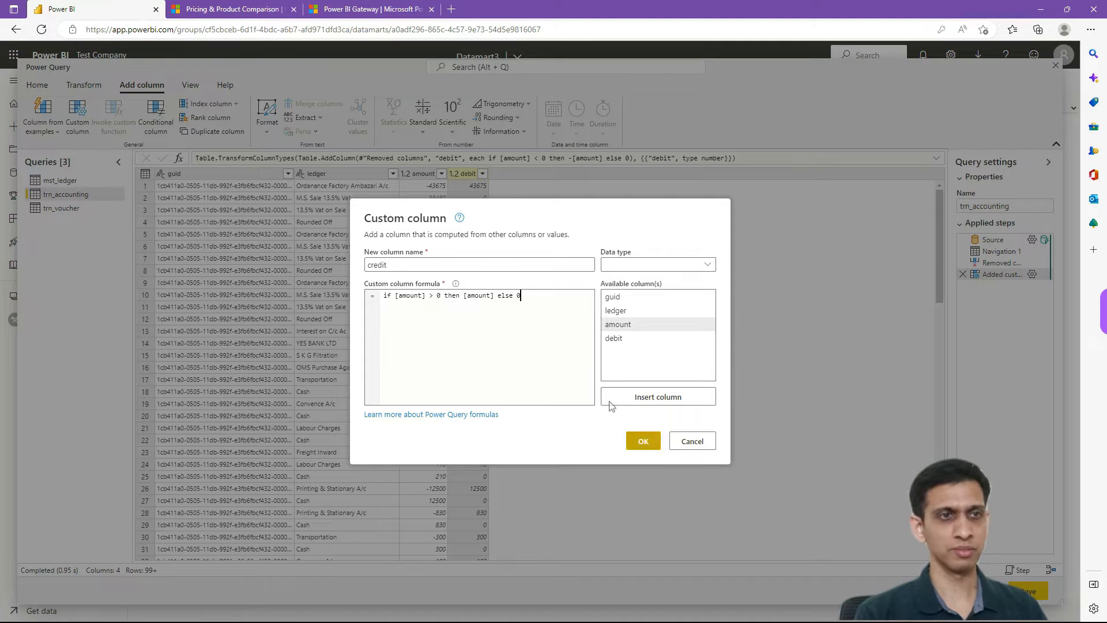
# Set the credit column's data type to Decimal number and add it to trn_accounting.
pyautogui.click(661, 265)
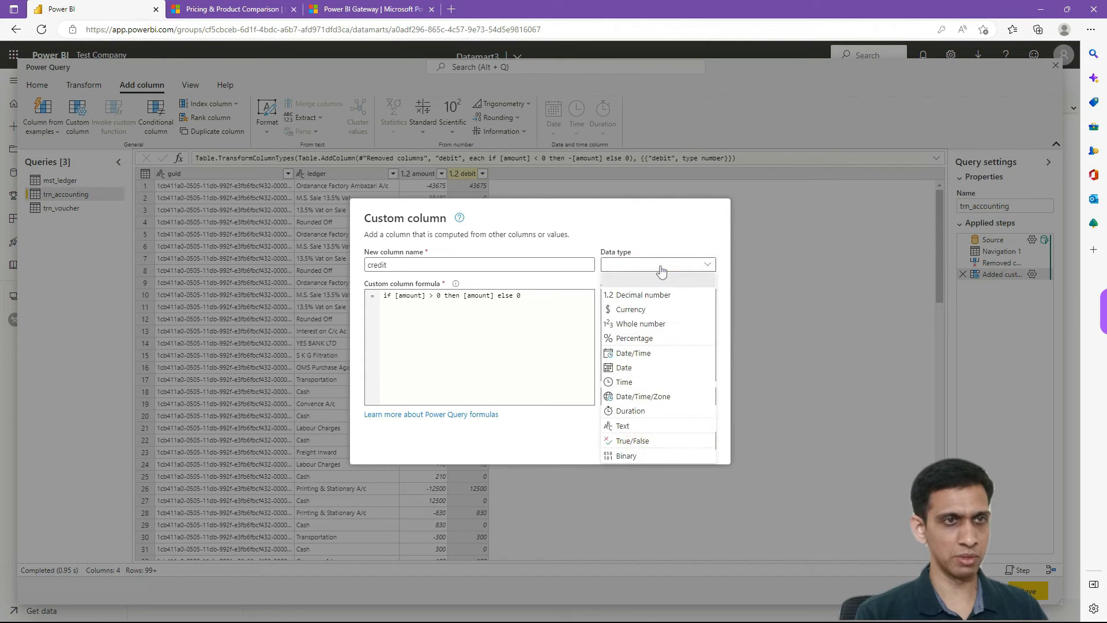
pyautogui.click(642, 295)
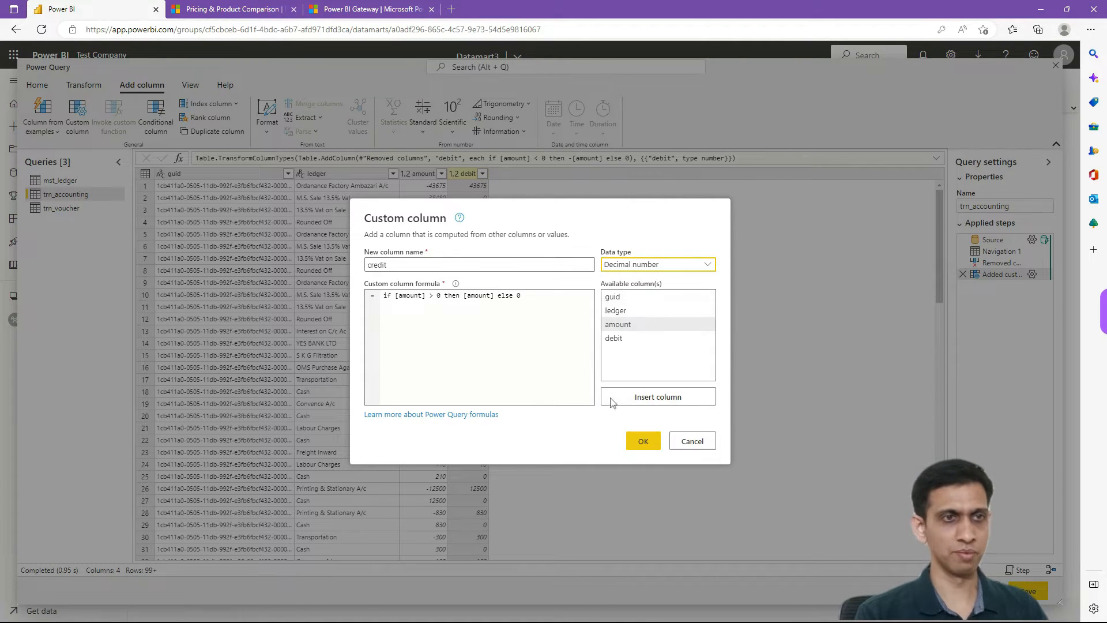
pyautogui.click(641, 441)
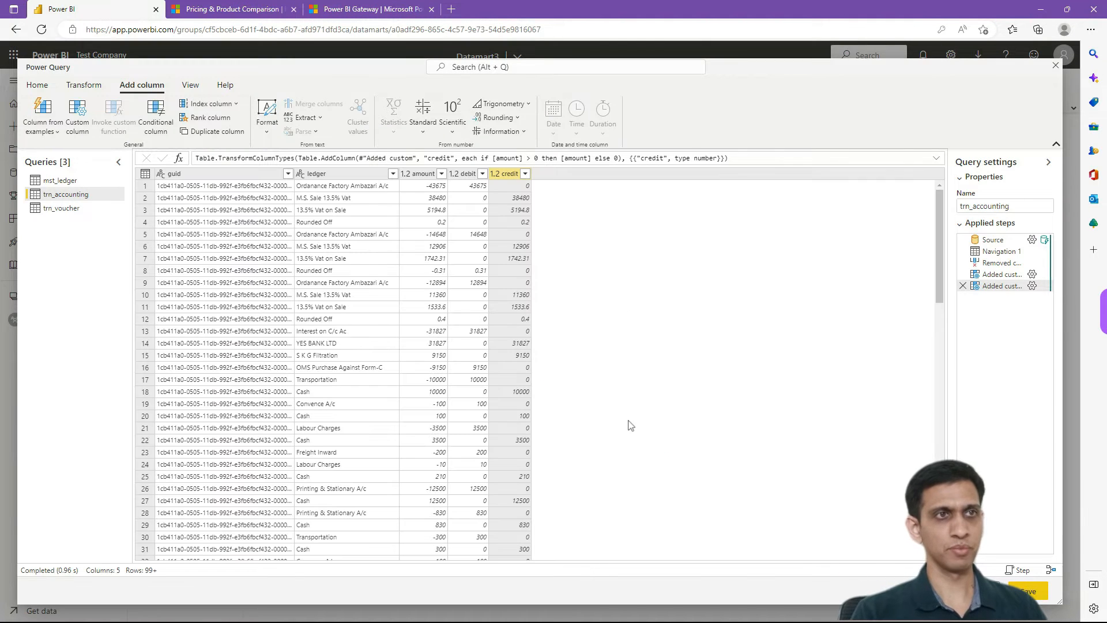
# Compare the amounts in the first two trn_accounting rows with their debit and credit values.
pyautogui.click(465, 186)
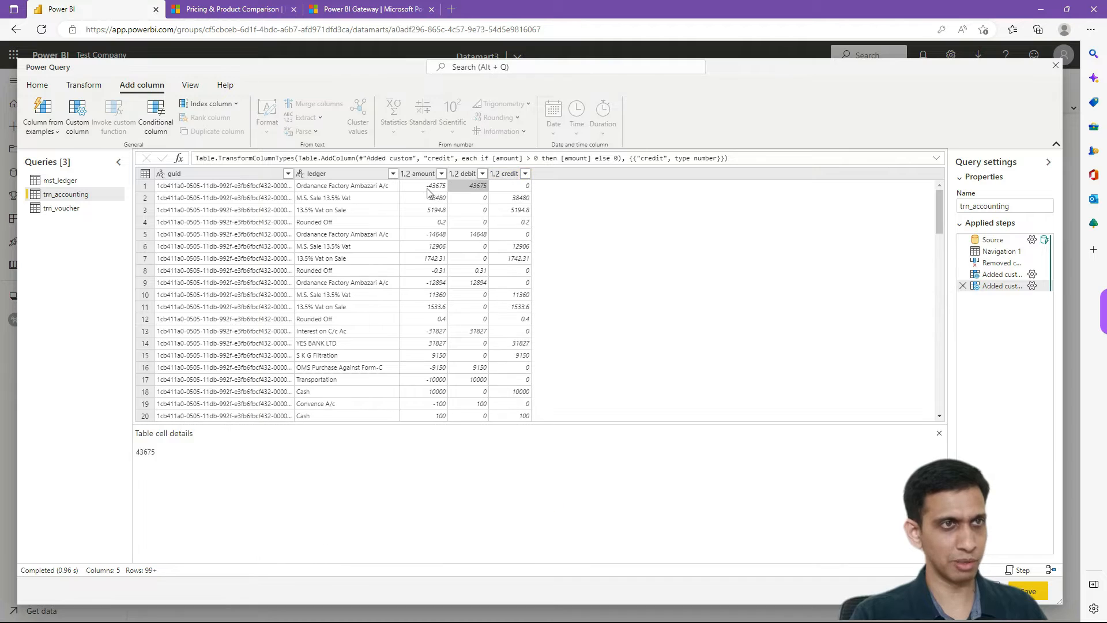
pyautogui.click(427, 188)
pyautogui.click(475, 191)
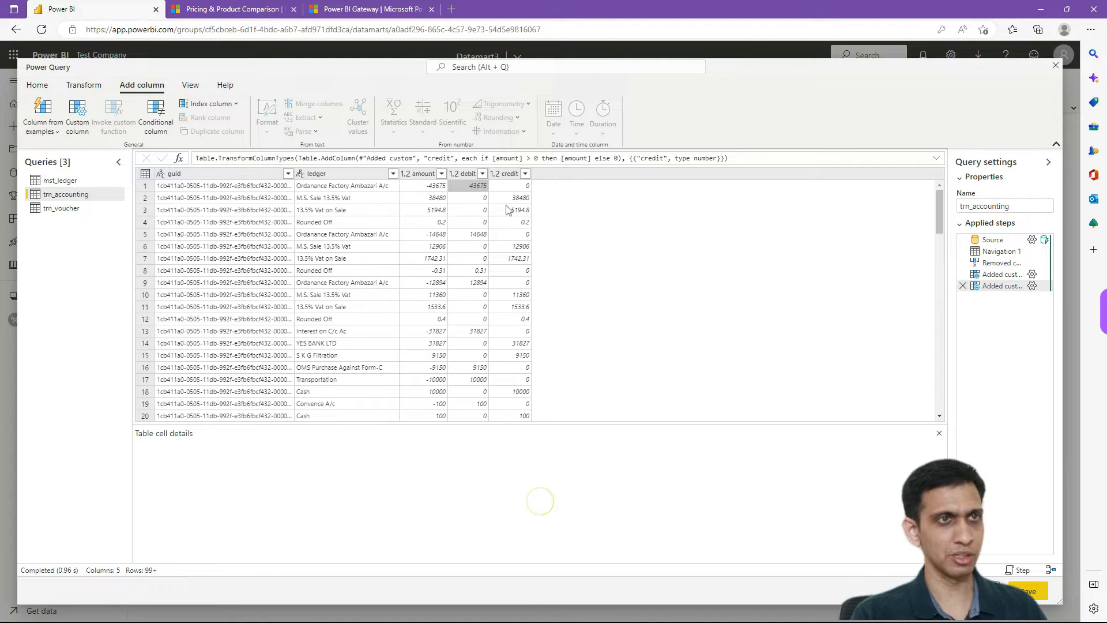
pyautogui.click(433, 199)
pyautogui.click(519, 199)
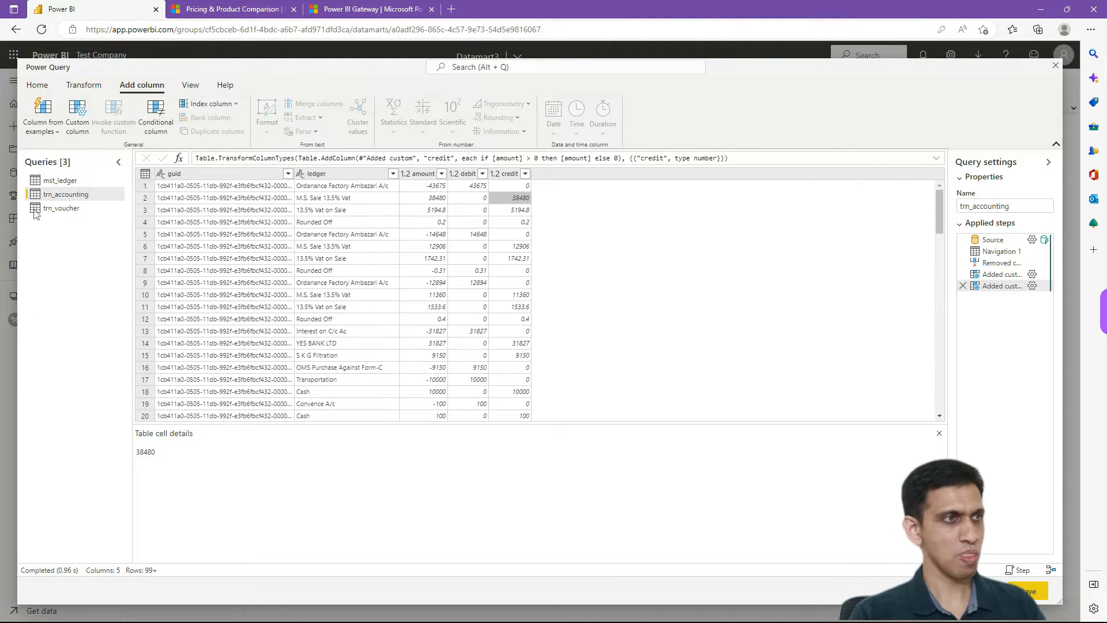
# Save the Power Query changes to the datamart and rename the datamart Accounting Data.
pyautogui.click(1029, 591)
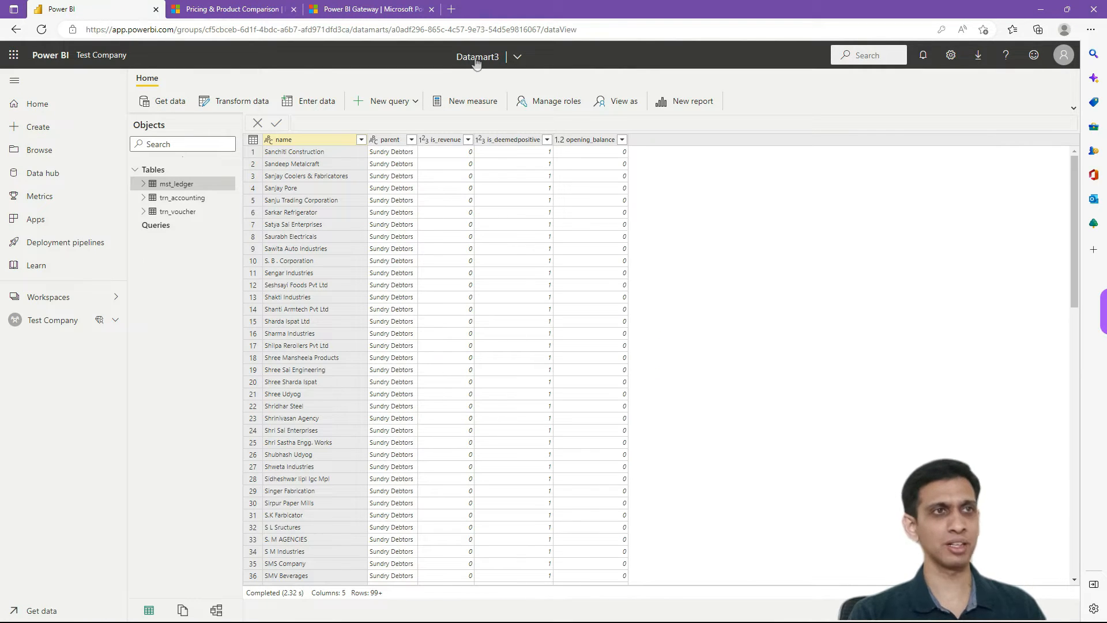
pyautogui.click(475, 58)
pyautogui.click(502, 93)
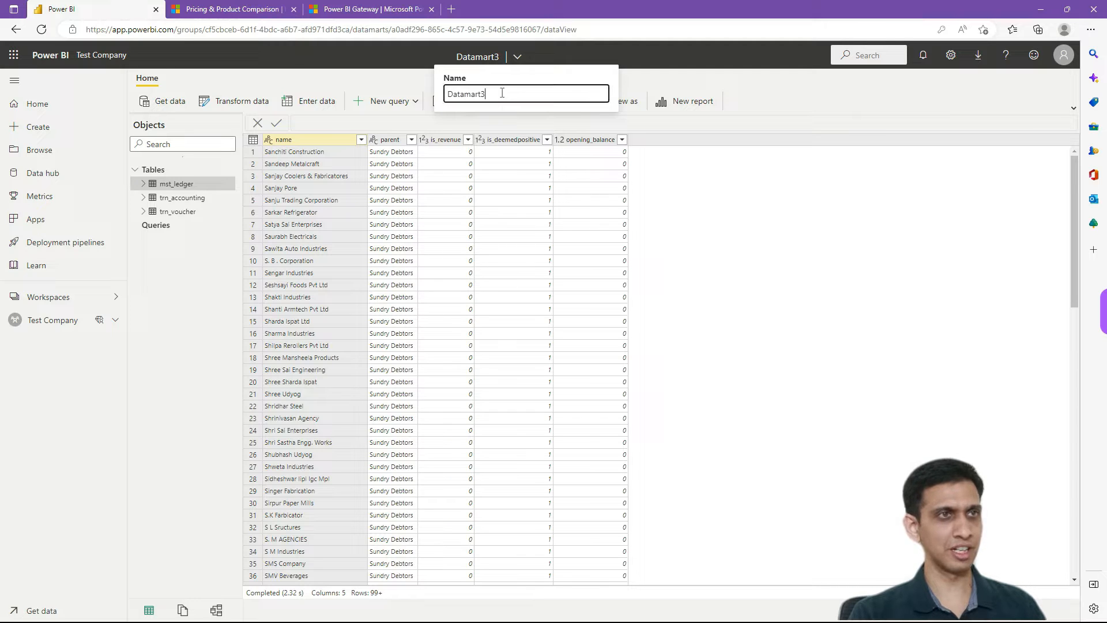
pyautogui.doubleClick(502, 93)
pyautogui.press('BackSpace')
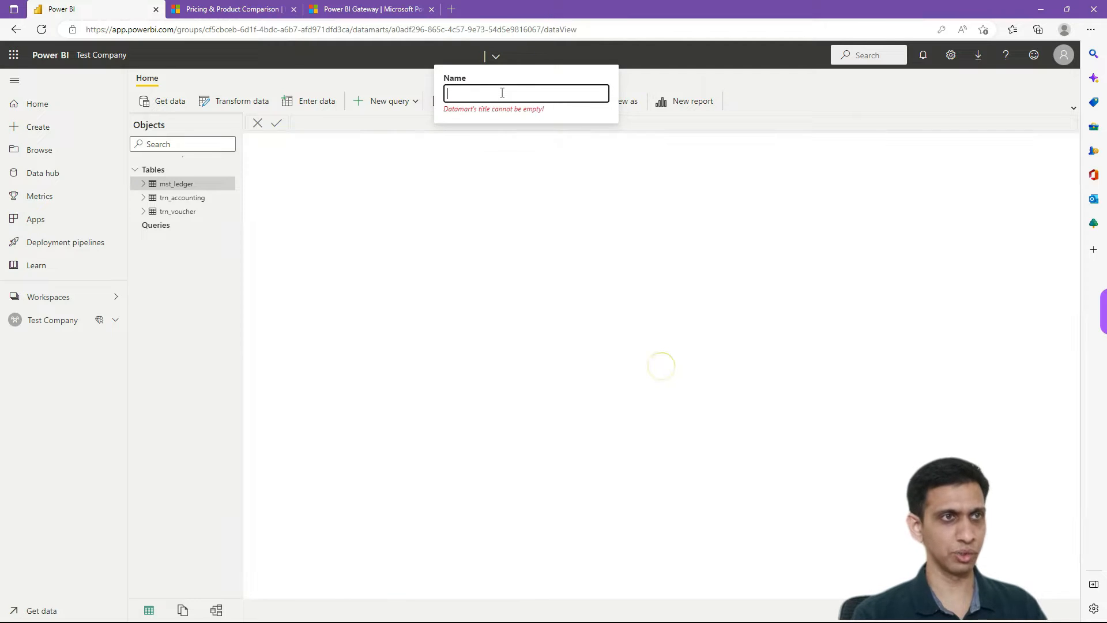
pyautogui.write('Ac')
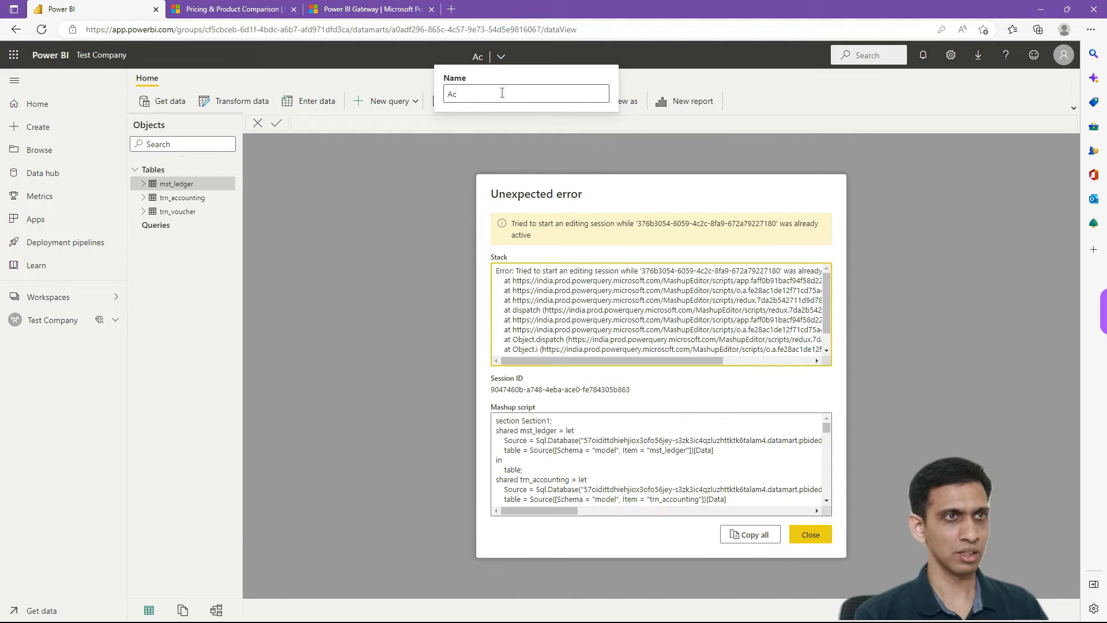
pyautogui.click(810, 534)
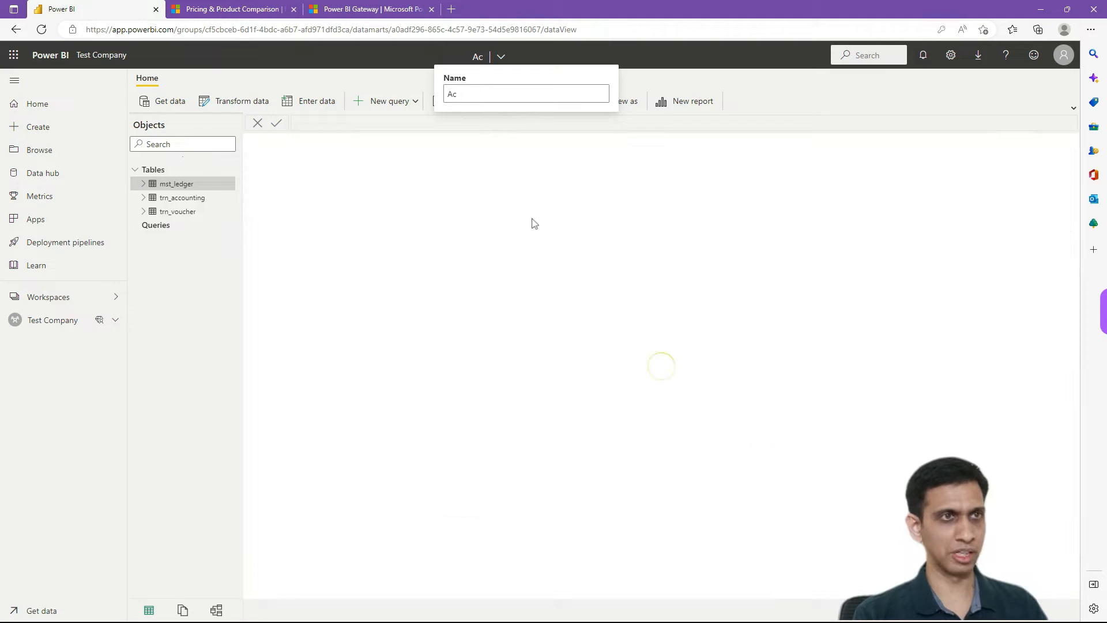
pyautogui.click(474, 95)
pyautogui.write('cou')
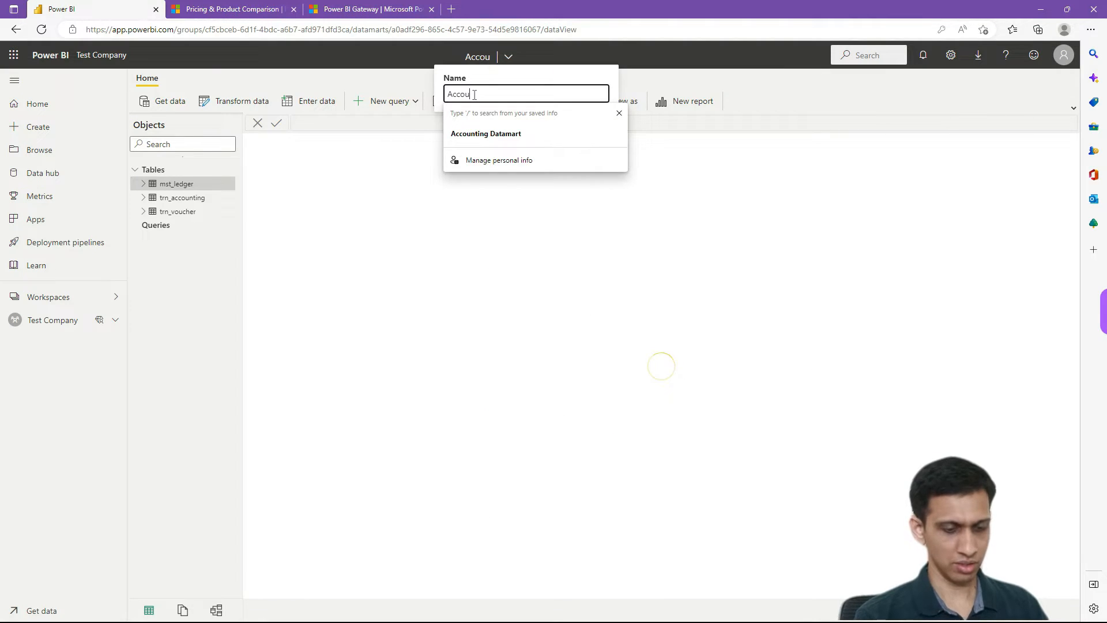
pyautogui.write('nting Dat')
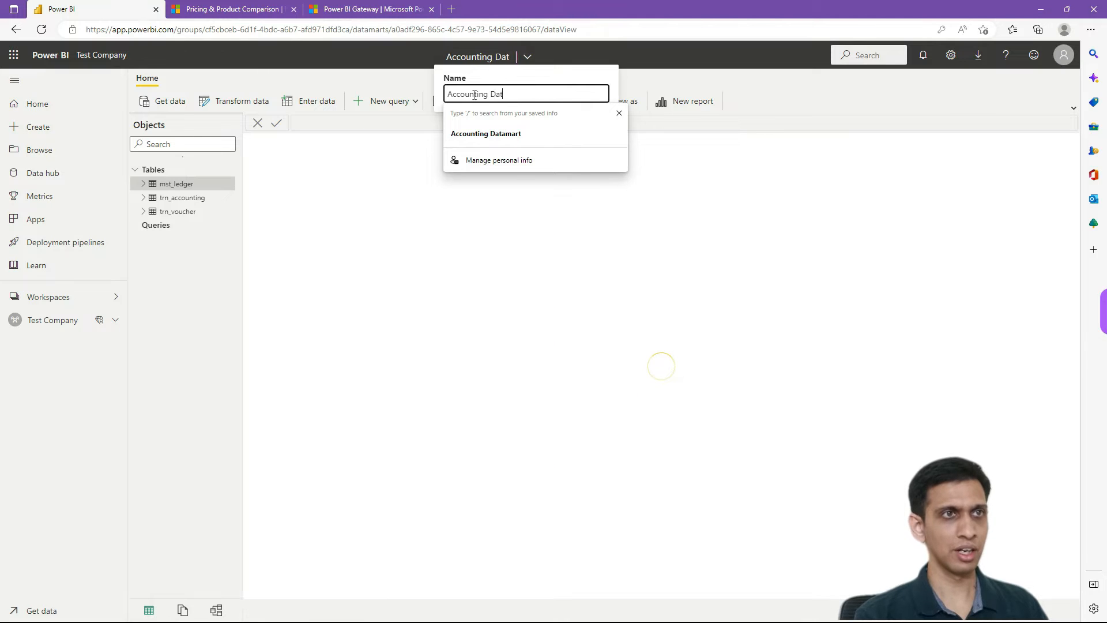
pyautogui.click(520, 96)
pyautogui.write('a')
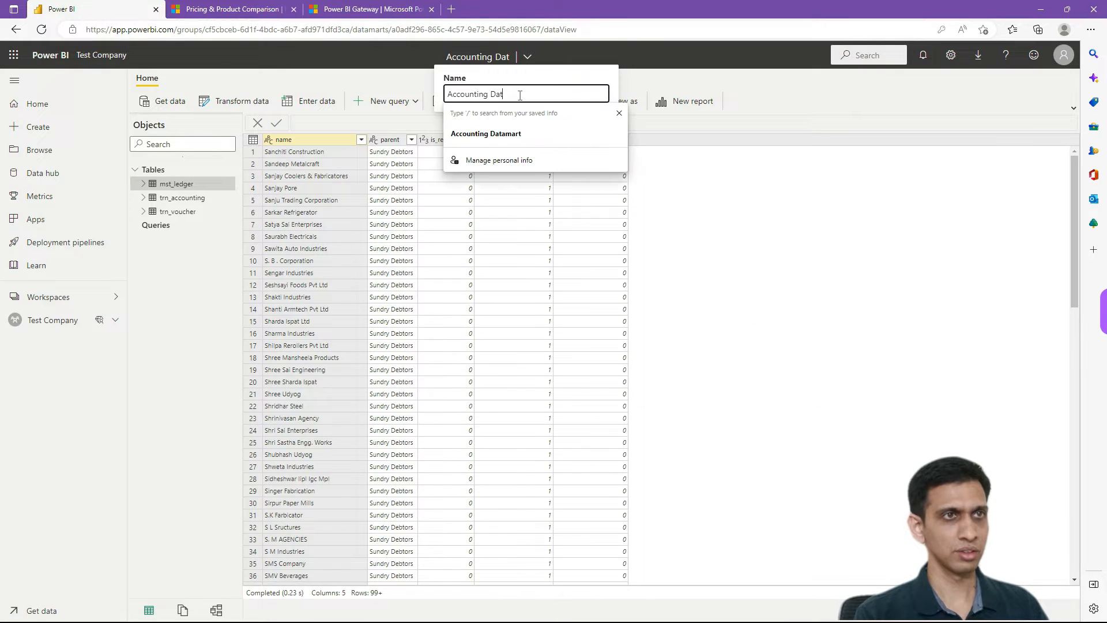
pyautogui.click(780, 106)
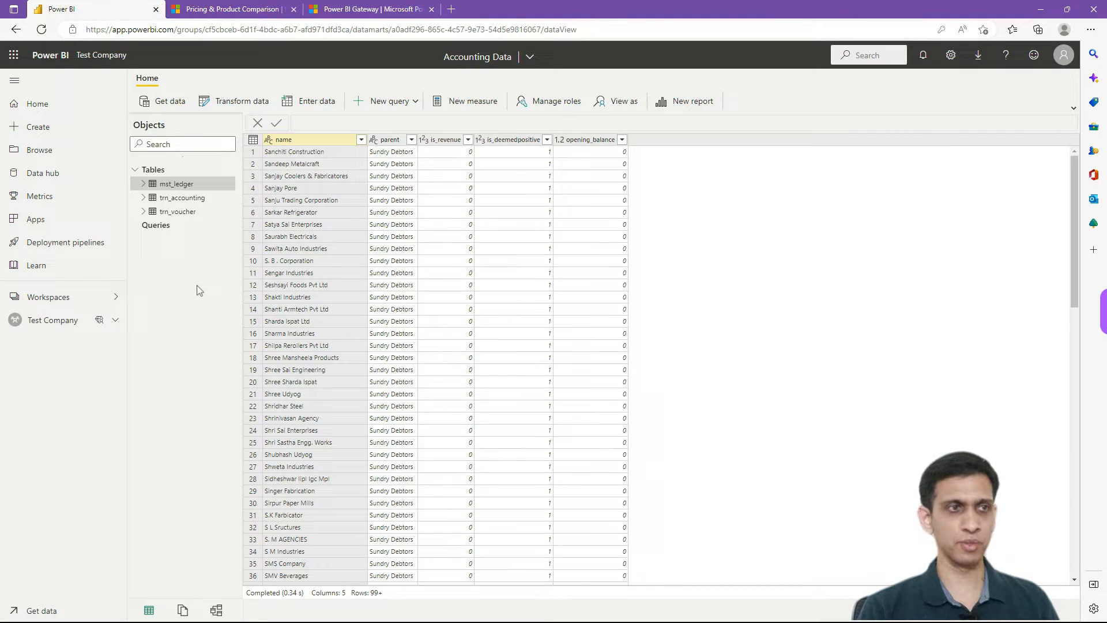
# Show the datamart's model diagram and arrange the tables with trn_voucher above mst_ledger and trn_accounting to the right between them.
pyautogui.click(217, 611)
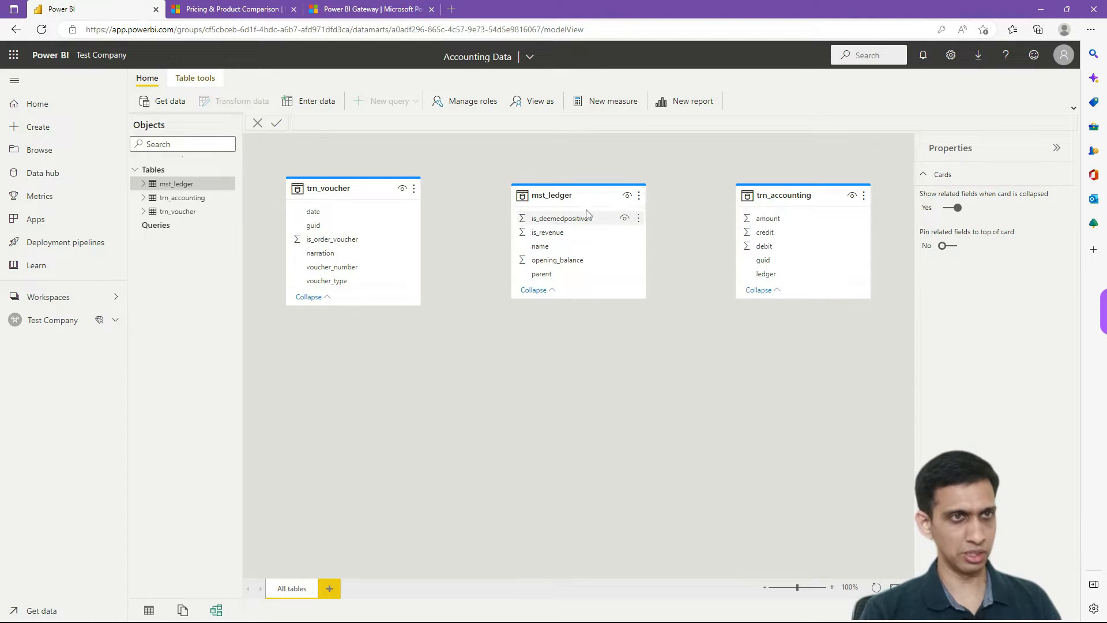
pyautogui.moveTo(560, 201); pyautogui.dragTo(486, 411)
pyautogui.moveTo(344, 195); pyautogui.dragTo(562, 190)
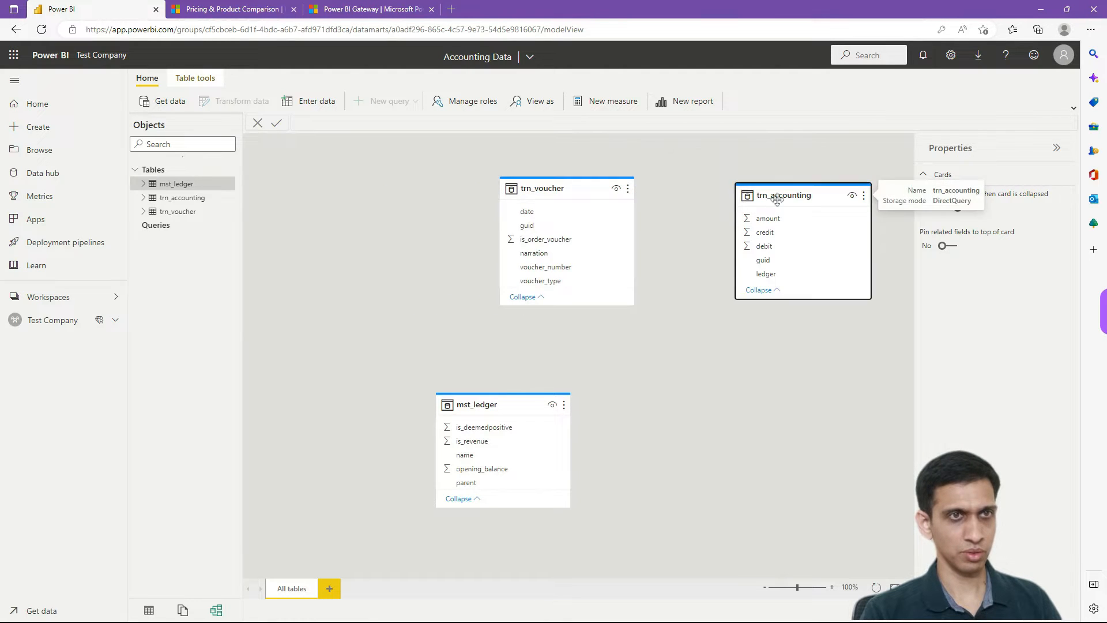
pyautogui.moveTo(777, 198); pyautogui.dragTo(726, 316)
pyautogui.moveTo(531, 184); pyautogui.dragTo(510, 184)
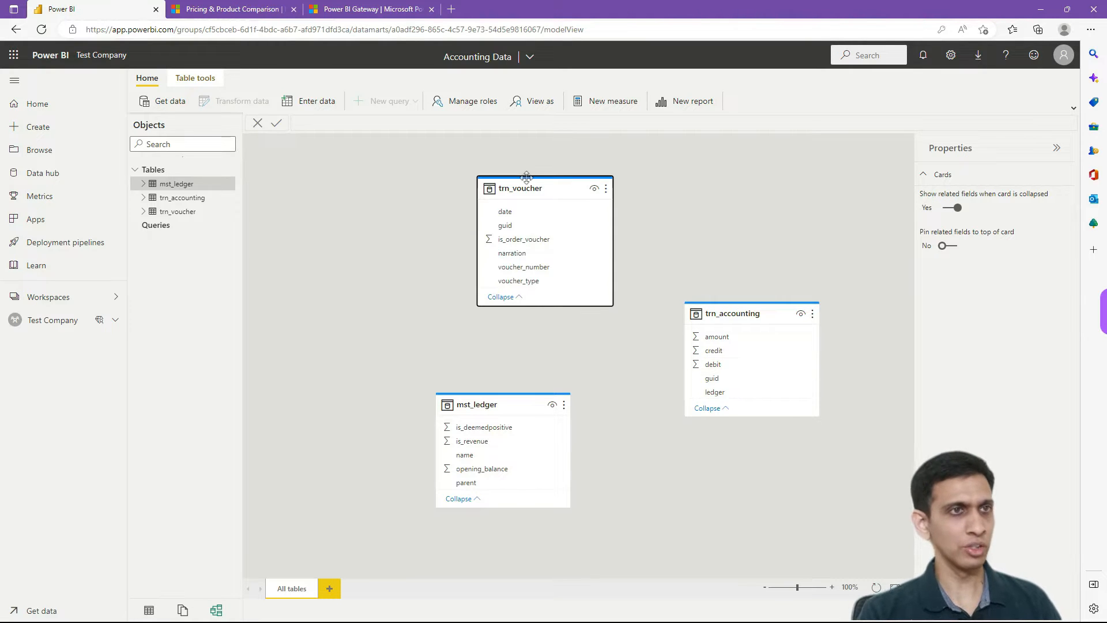
pyautogui.moveTo(517, 188); pyautogui.dragTo(500, 190)
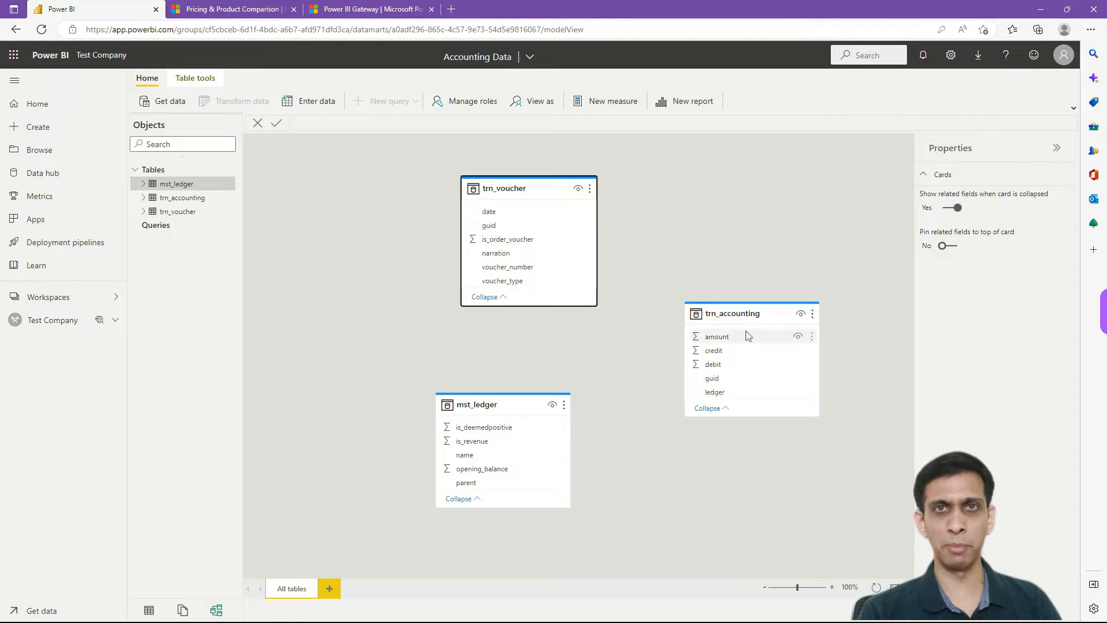
# Relate trn_voucher's guid to trn_accounting's guid as an active One to many (1:*) relationship with single cross filter direction and assumed referential integrity.
pyautogui.click(490, 227)
pyautogui.moveTo(490, 228); pyautogui.dragTo(728, 382)
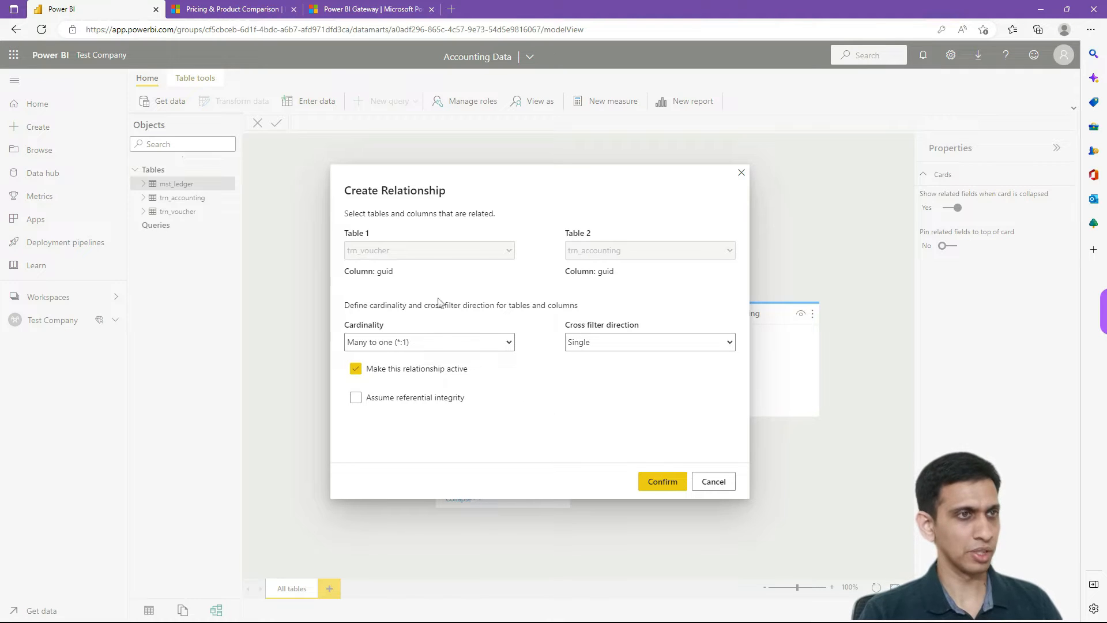
pyautogui.click(427, 344)
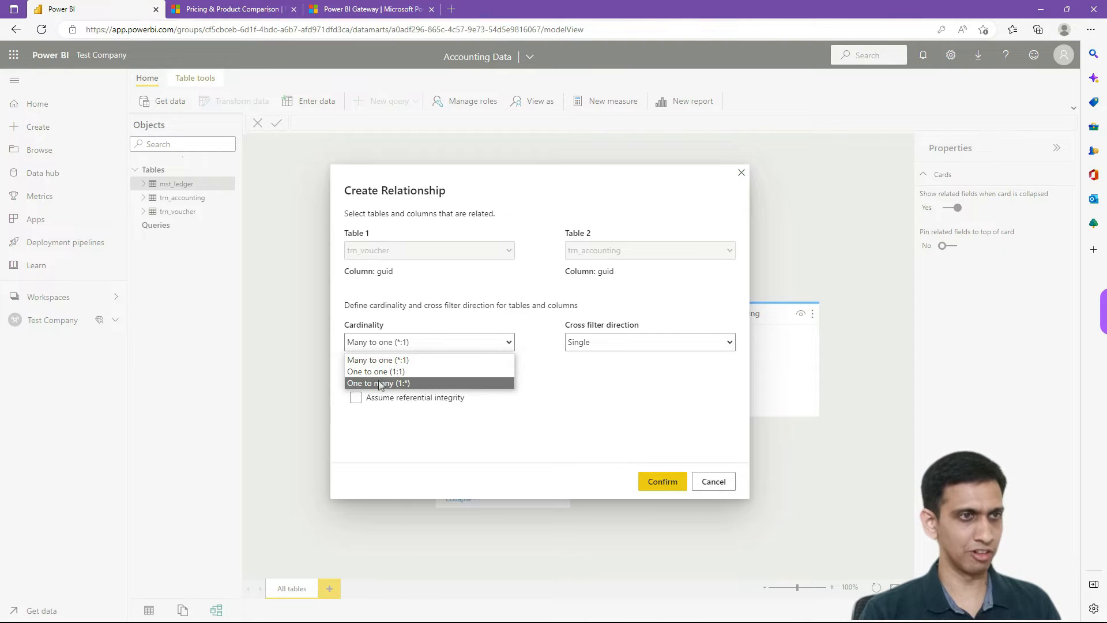
pyautogui.click(381, 382)
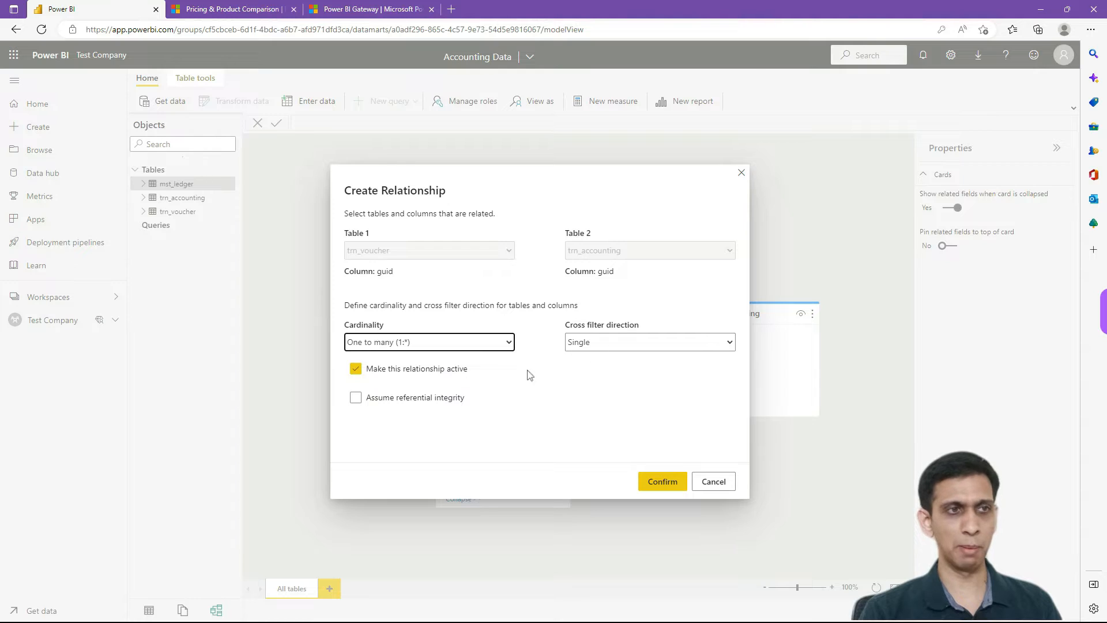
pyautogui.click(355, 399)
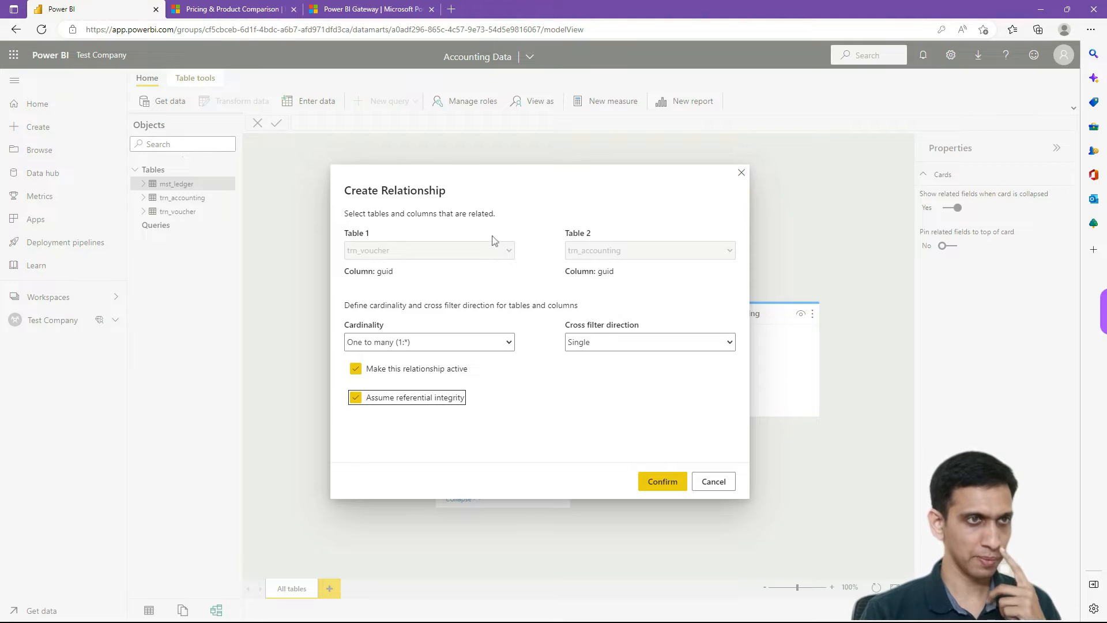
pyautogui.click(499, 210)
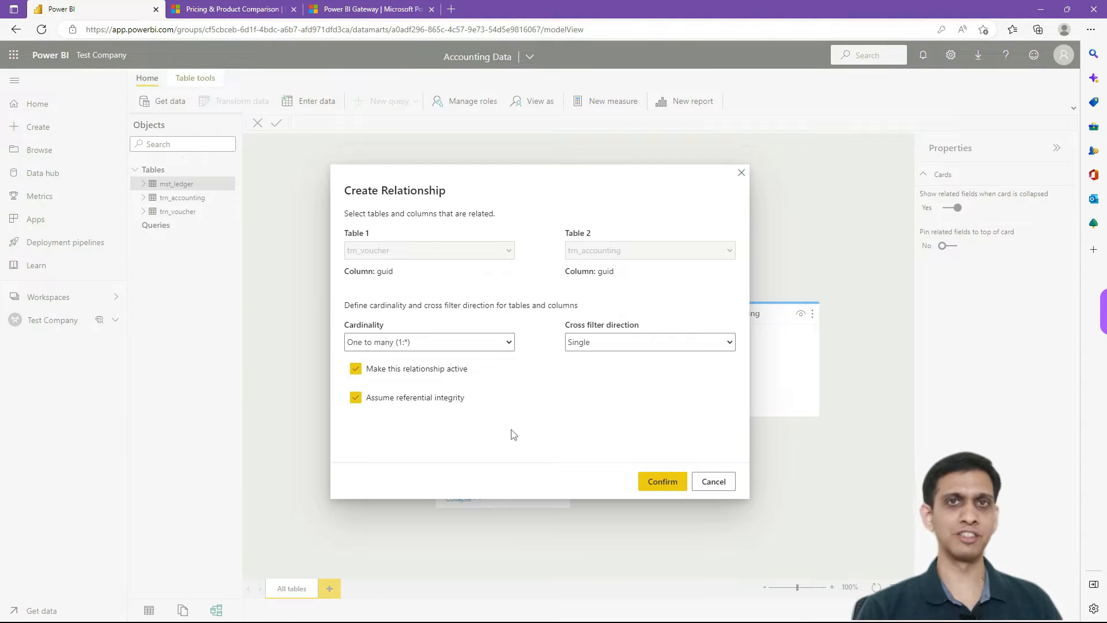
pyautogui.click(653, 487)
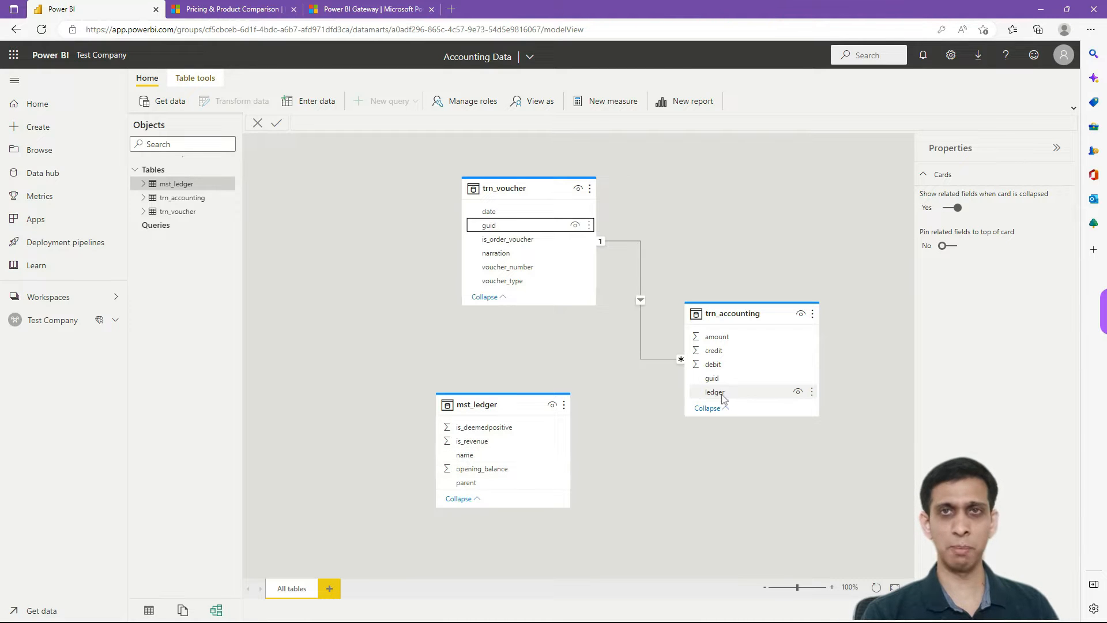
# Relate mst_ledger's name to trn_accounting's ledger as an active One to many (1:*) relationship with assumed referential integrity.
pyautogui.click(464, 455)
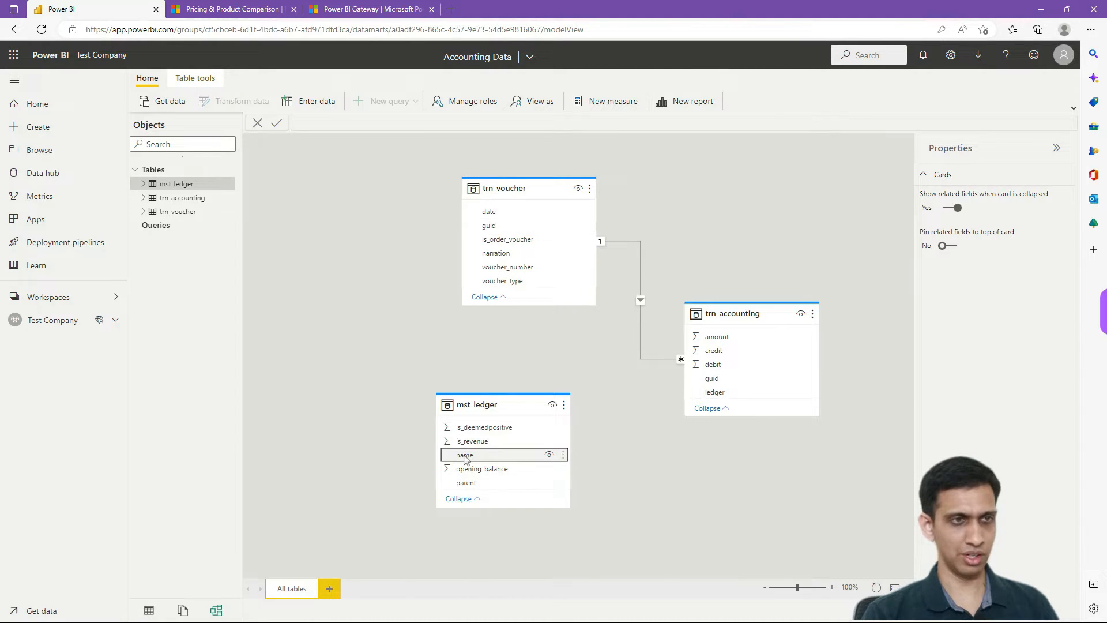
pyautogui.moveTo(465, 458)
pyautogui.mouseDown()
pyautogui.moveTo(651, 392)
pyautogui.moveTo(734, 394)
pyautogui.mouseUp()
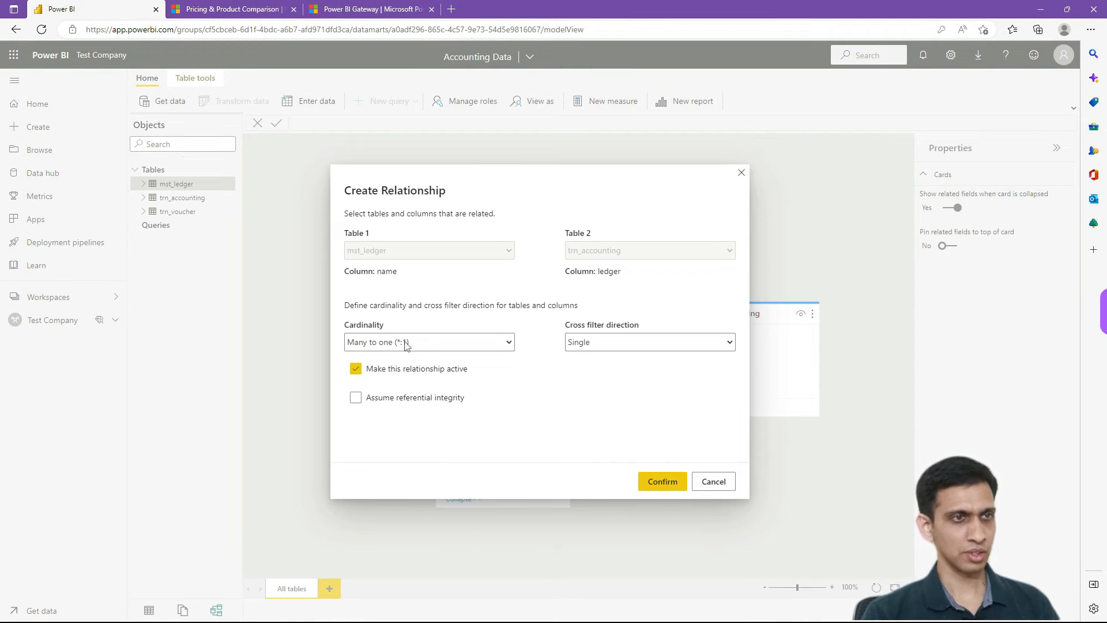
pyautogui.click(405, 344)
pyautogui.click(397, 383)
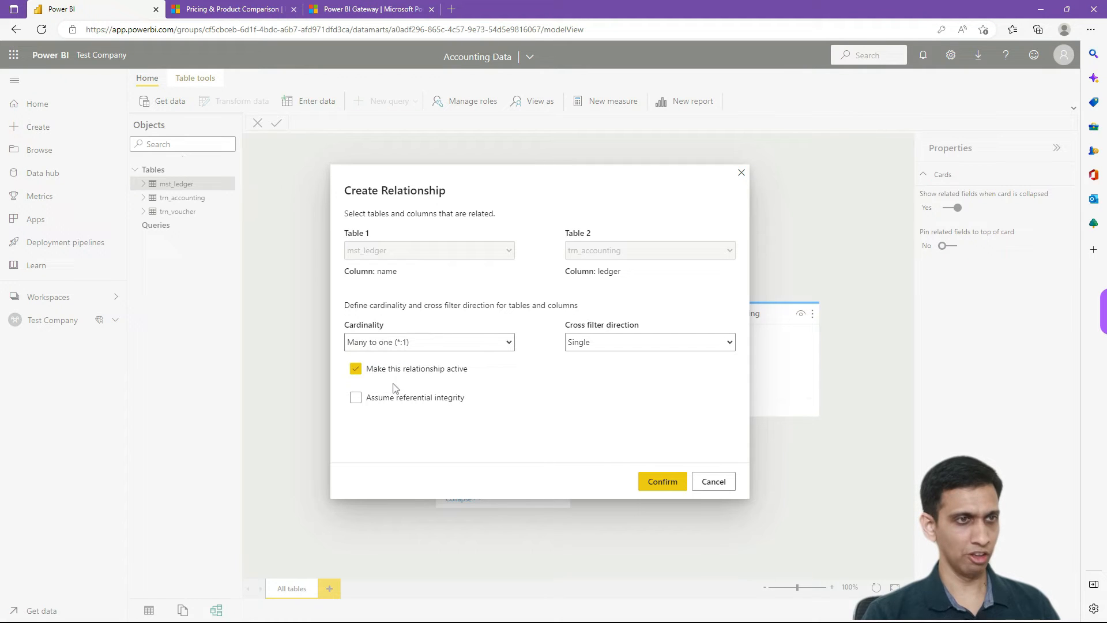
pyautogui.click(355, 398)
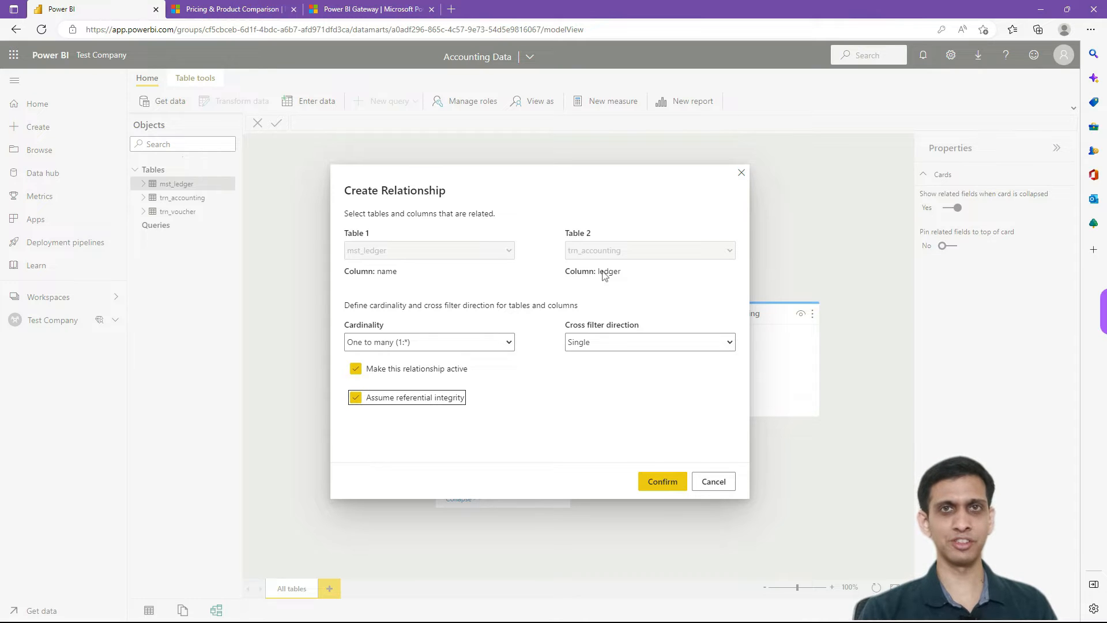
pyautogui.click(399, 413)
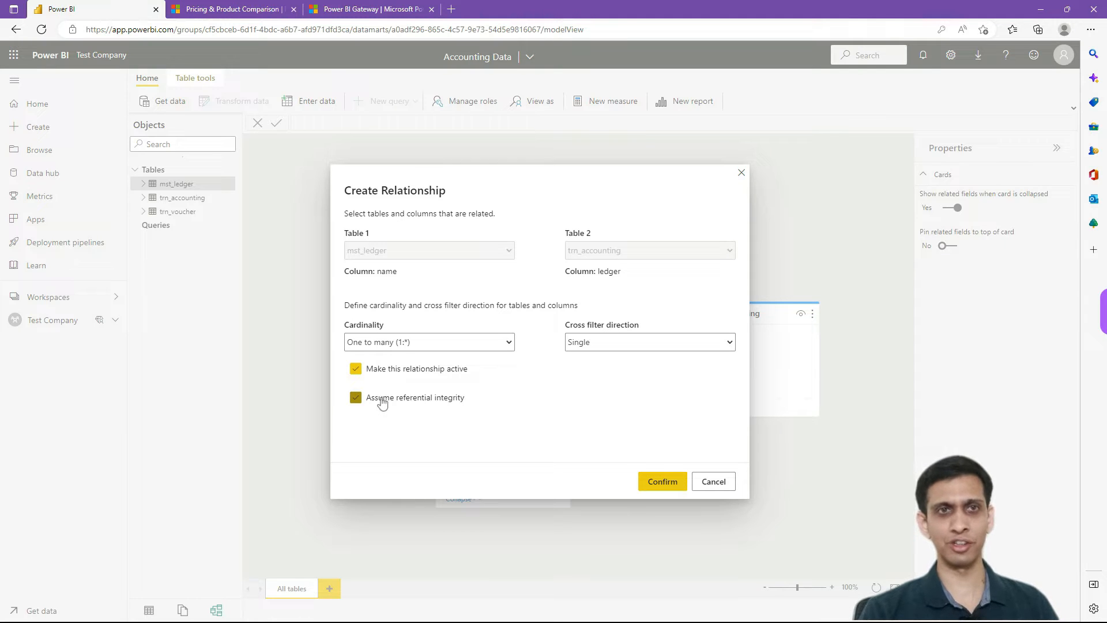
pyautogui.click(660, 482)
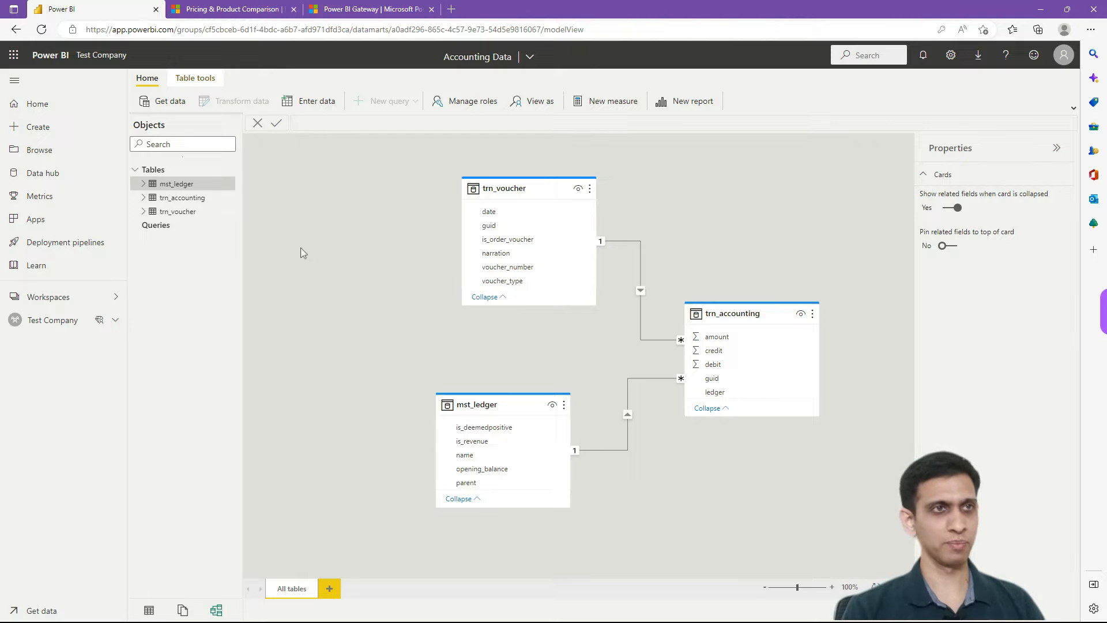
# Start a new report from the datamart and free up space by closing the pricing and gateway web pages and collapsing the filters and navigation.
pyautogui.click(686, 102)
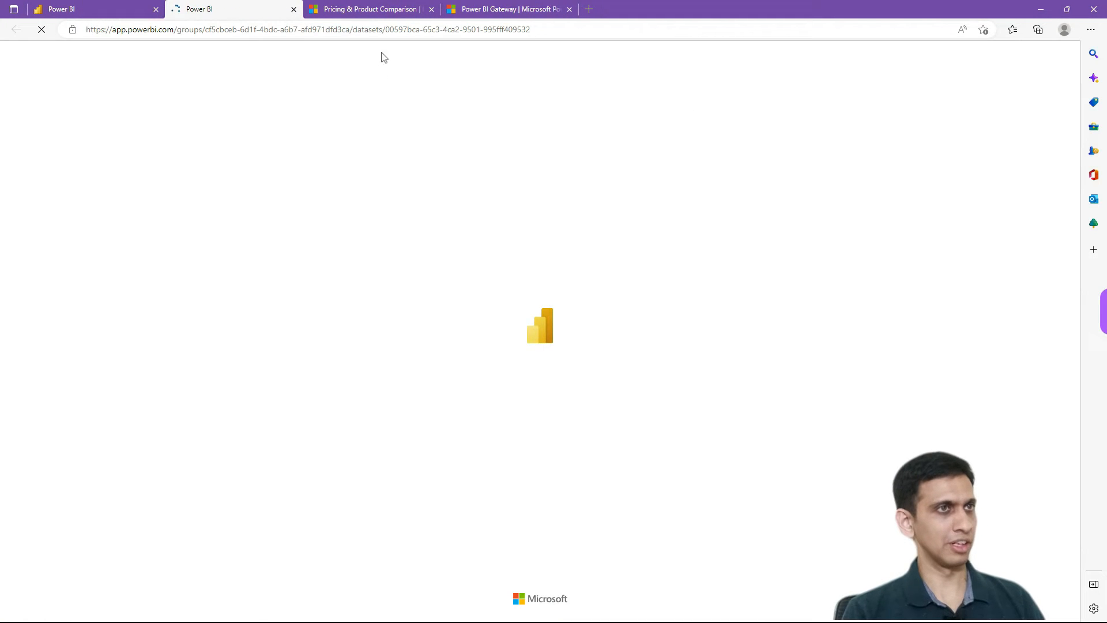
pyautogui.click(431, 9)
pyautogui.click(433, 10)
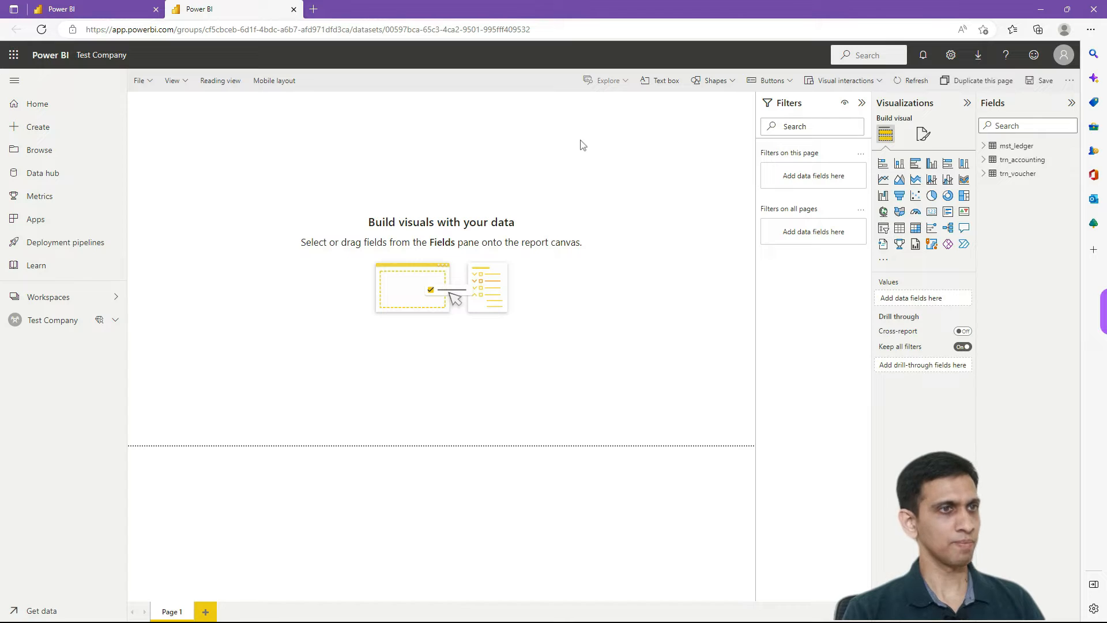
pyautogui.click(861, 103)
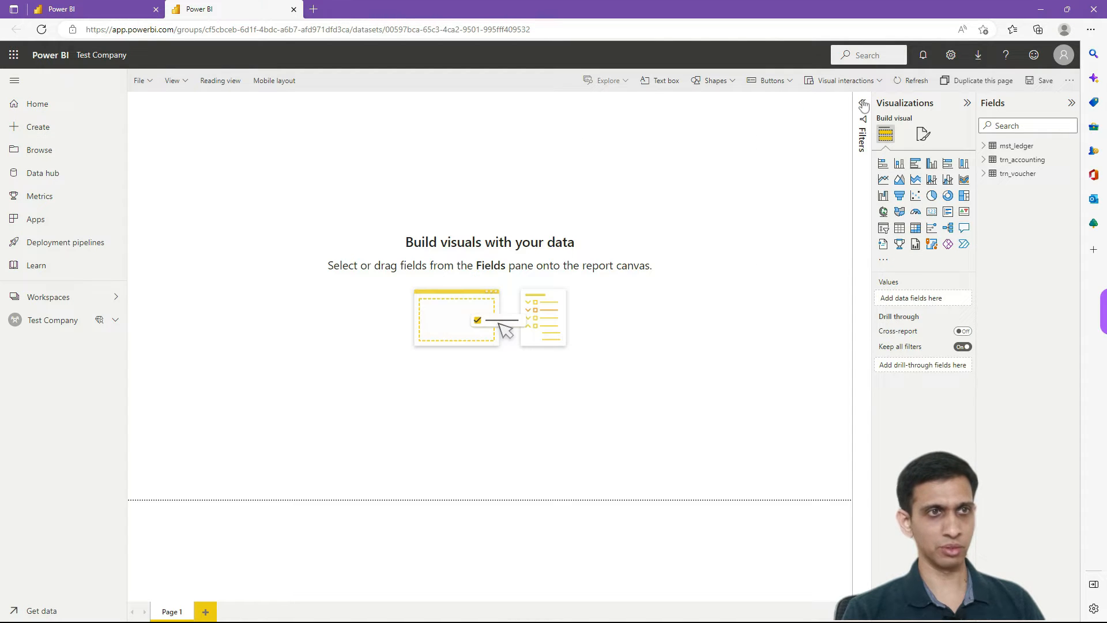
pyautogui.click(15, 86)
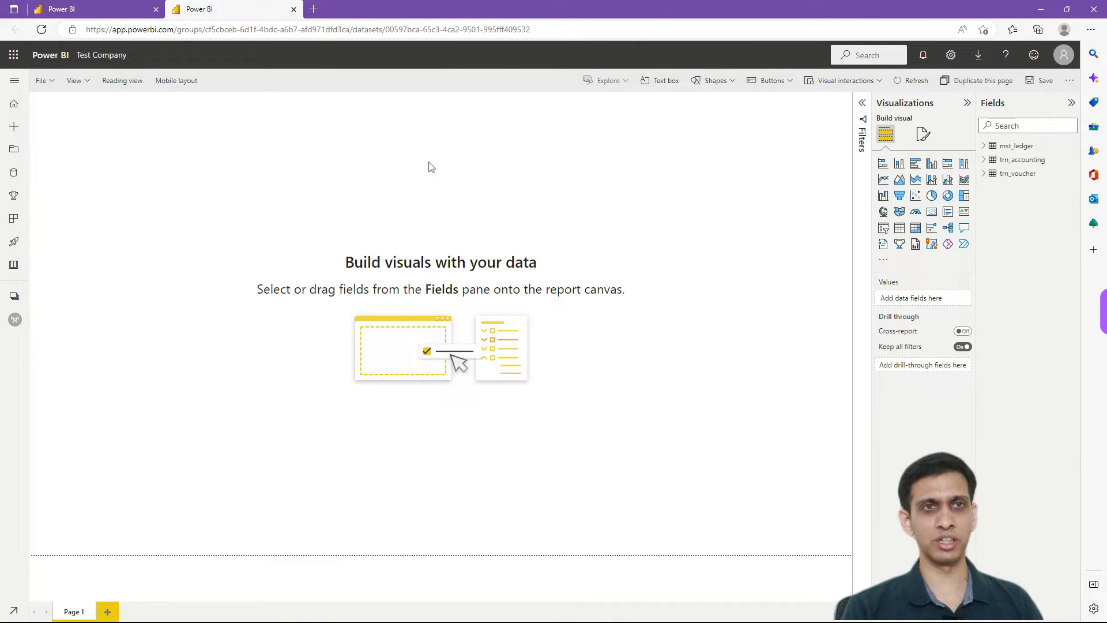
# Add a thin text box spanning the full width along the report page's upper edge and enter XYZ Limited in it.
pyautogui.click(667, 86)
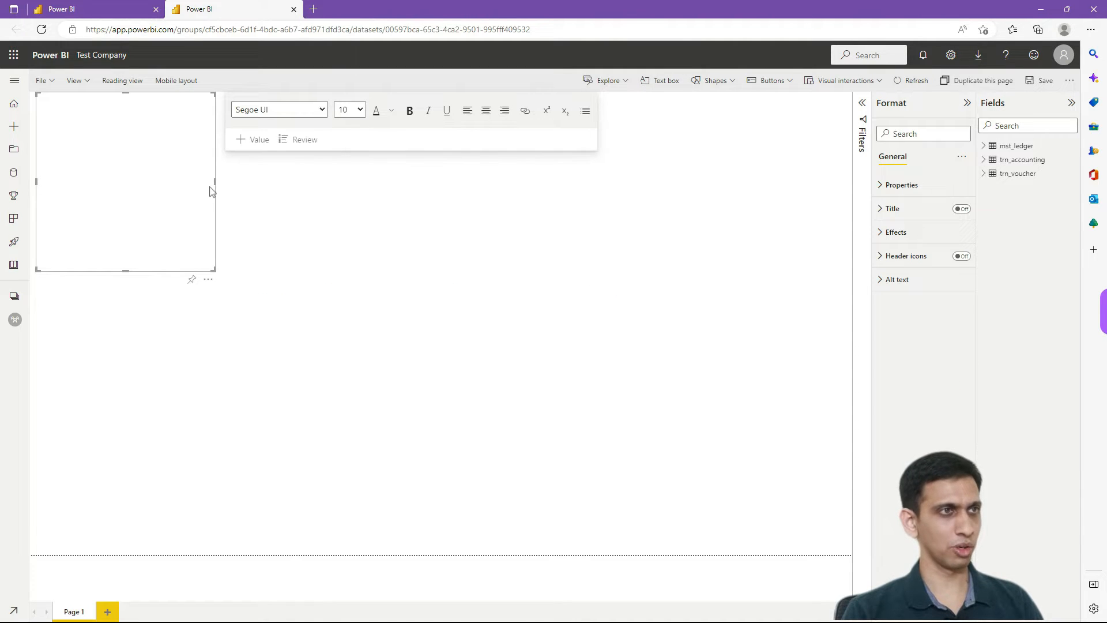
pyautogui.moveTo(214, 178); pyautogui.dragTo(849, 160)
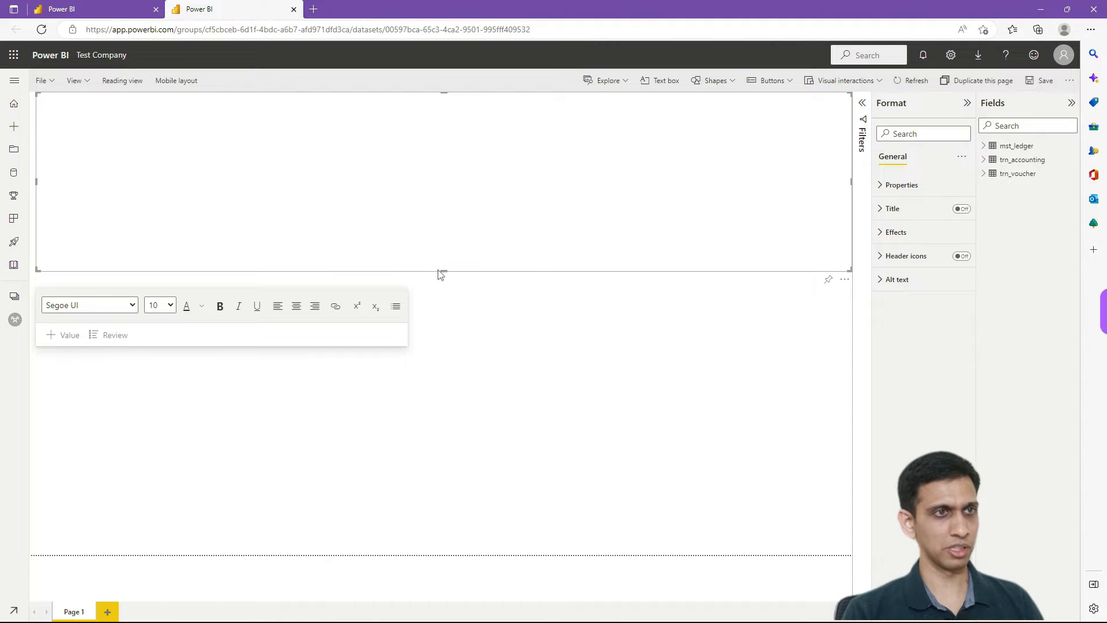
pyautogui.moveTo(442, 271); pyautogui.dragTo(451, 121)
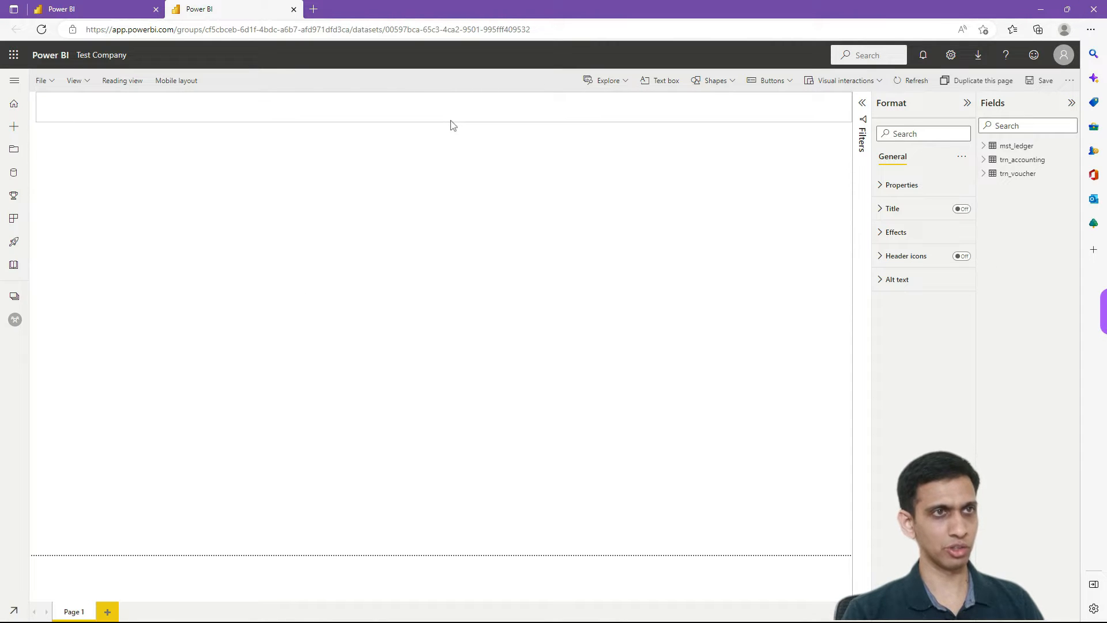
pyautogui.click(67, 99)
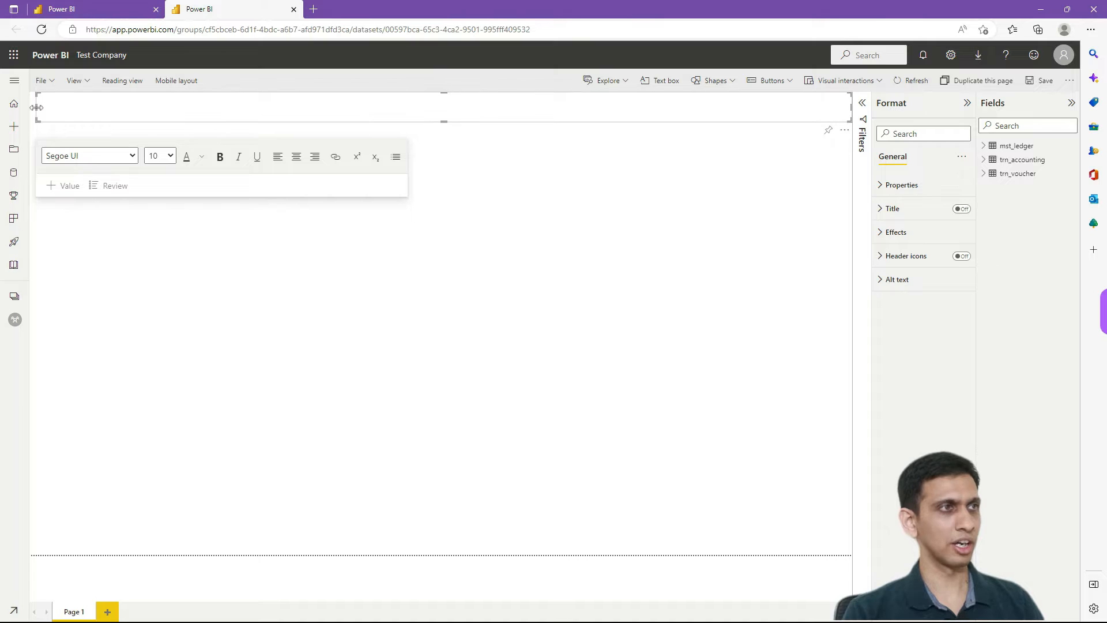
pyautogui.moveTo(37, 108); pyautogui.dragTo(32, 109)
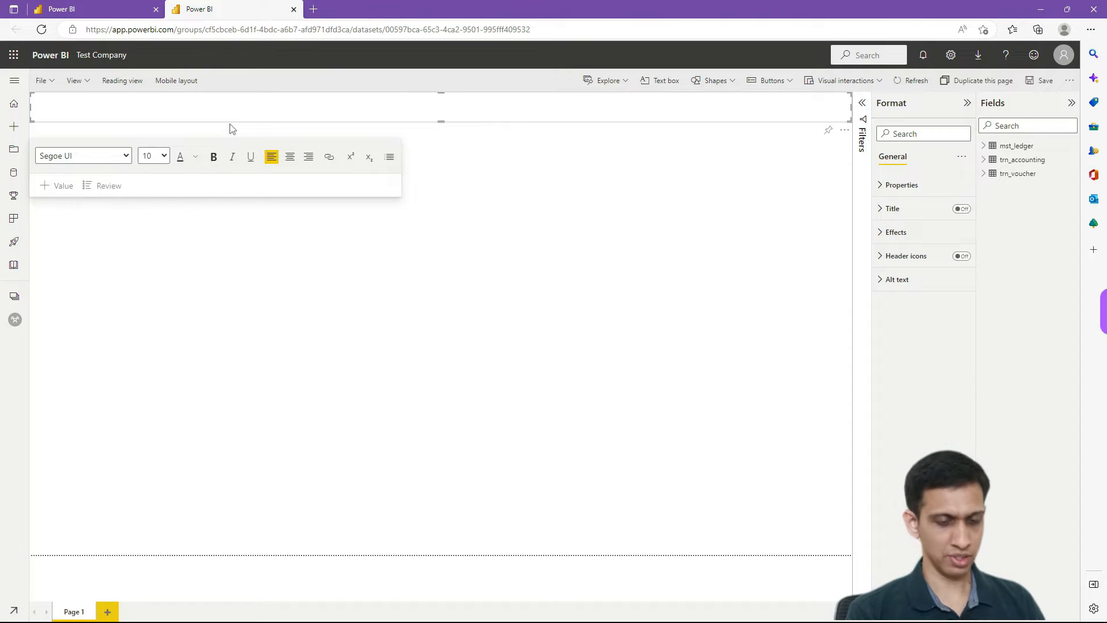
pyautogui.write('XYZ Limited')
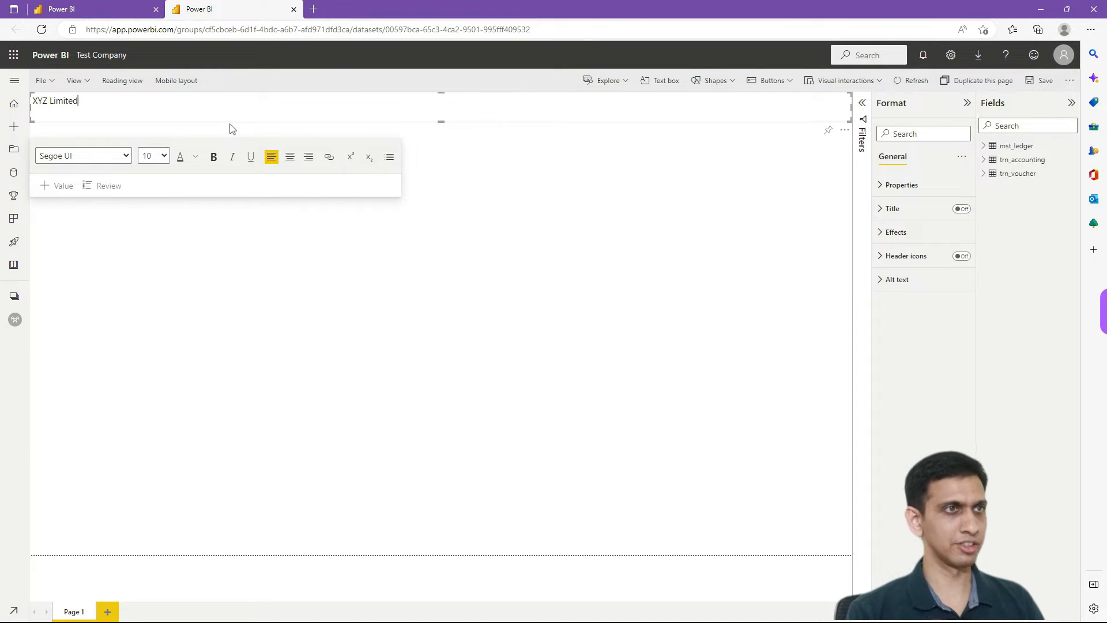
# Center the XYZ Limited title in its text box and set its font size to 16.
pyautogui.click(501, 122)
pyautogui.click(289, 157)
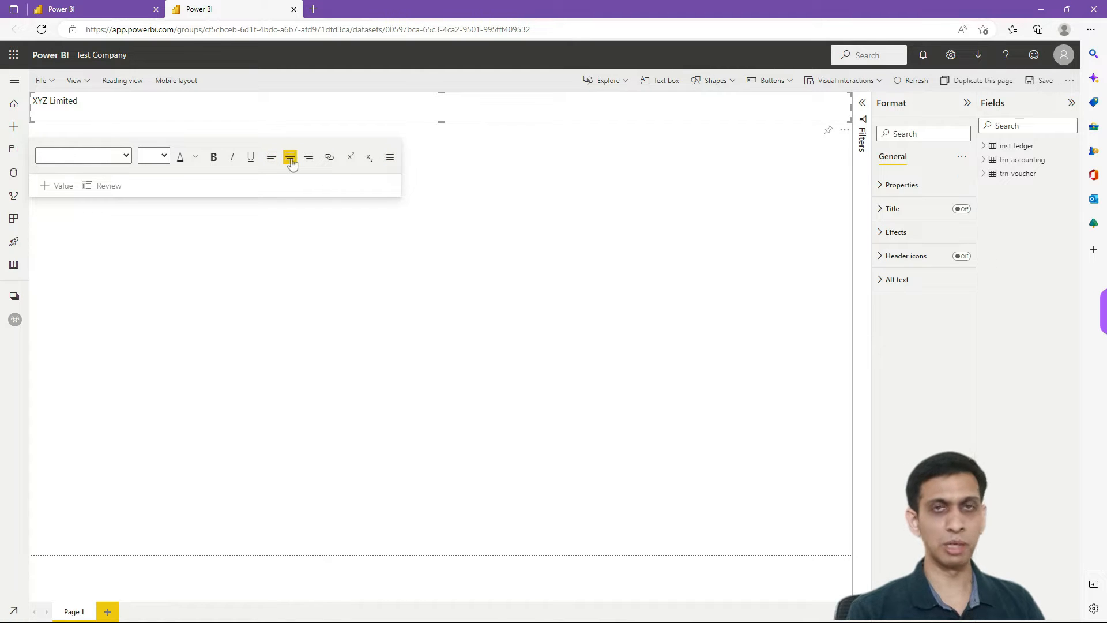
pyautogui.click(163, 156)
pyautogui.click(149, 265)
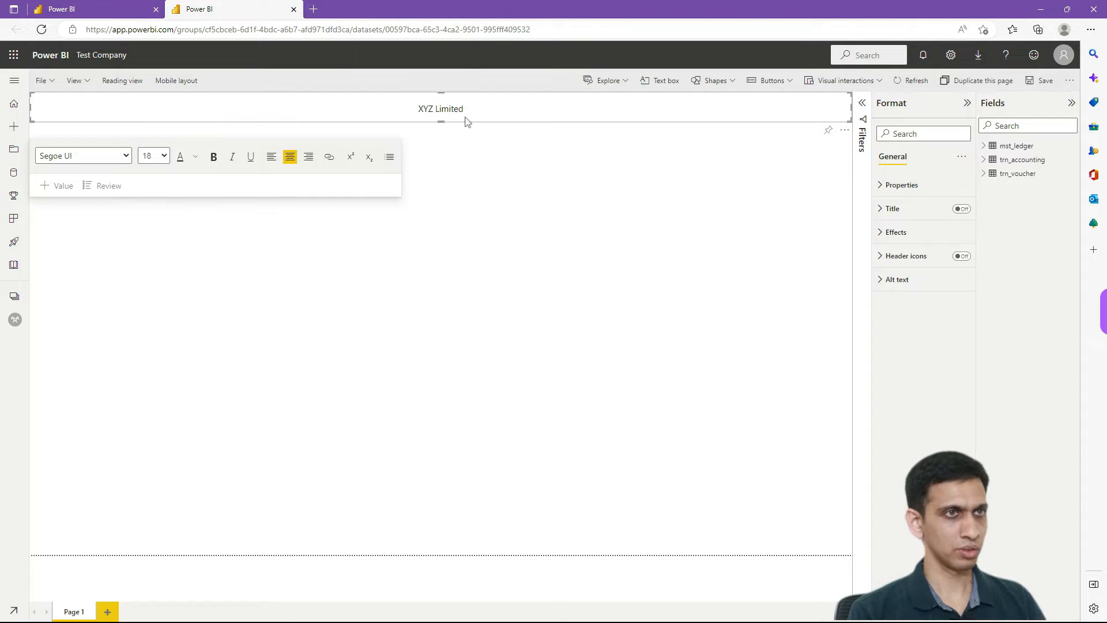
pyautogui.hotkey('ctrl', 'a')
pyautogui.click(164, 156)
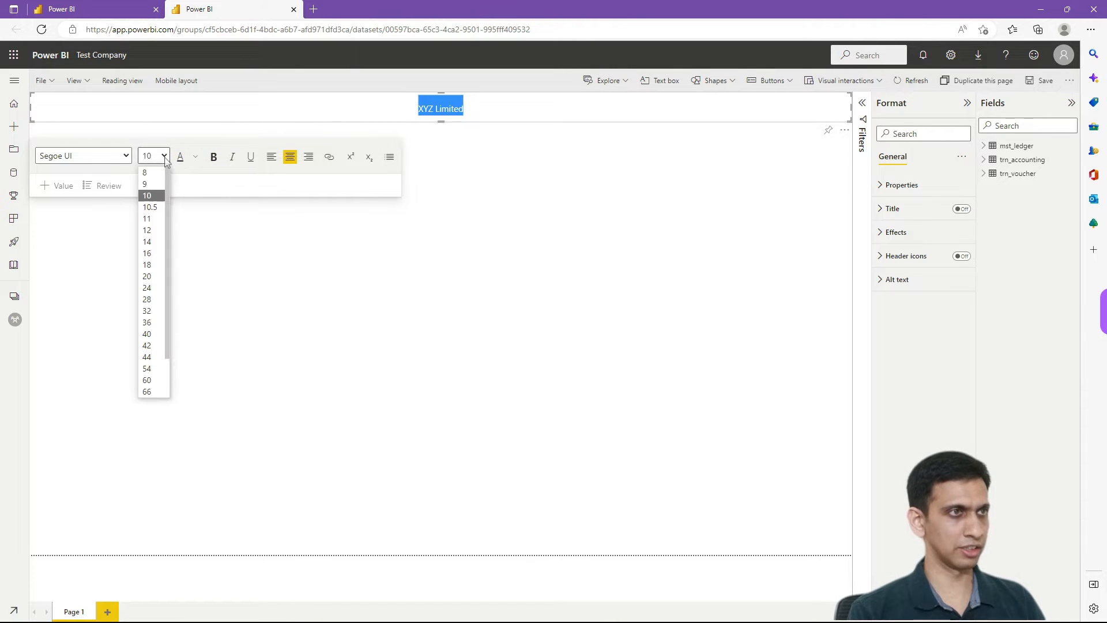
pyautogui.click(148, 253)
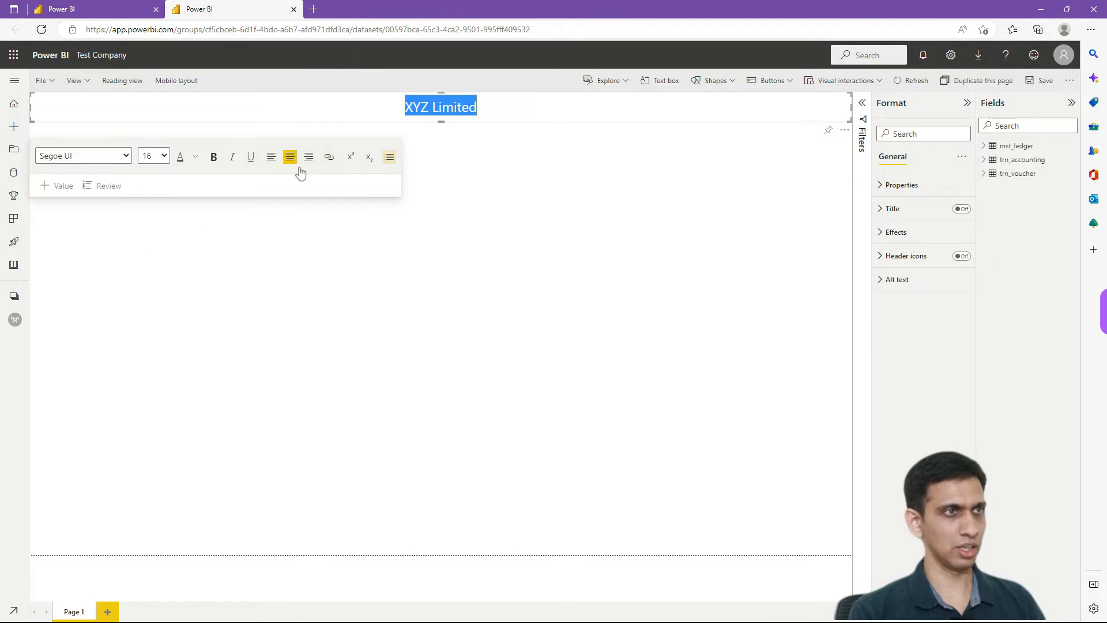
pyautogui.click(772, 215)
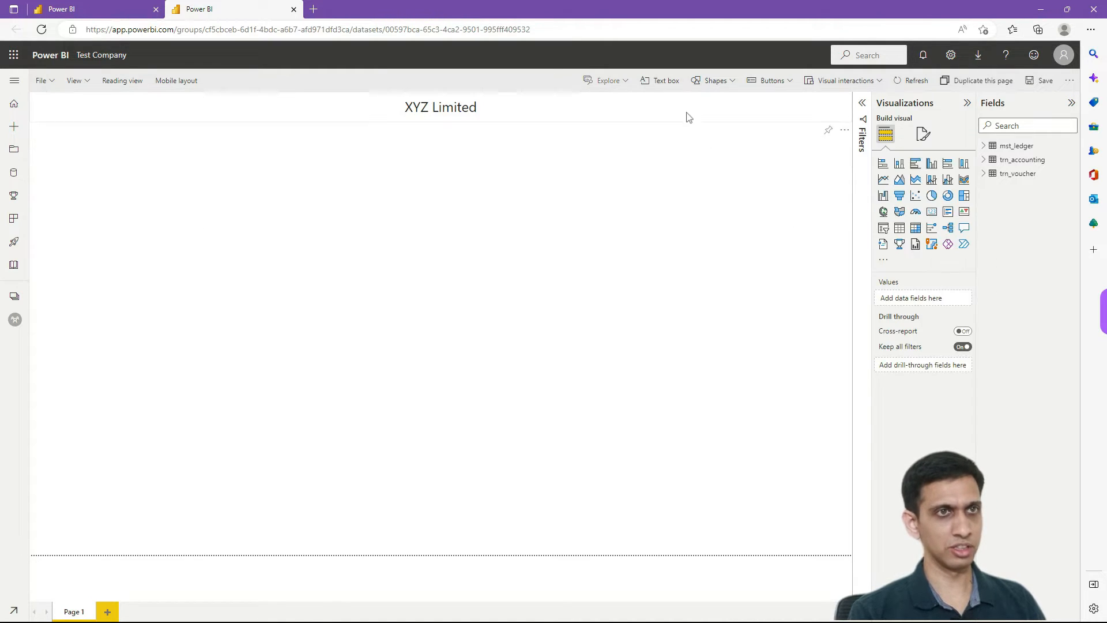
# Fill the title text box's background with a darker shade of the theme's blue.
pyautogui.click(687, 112)
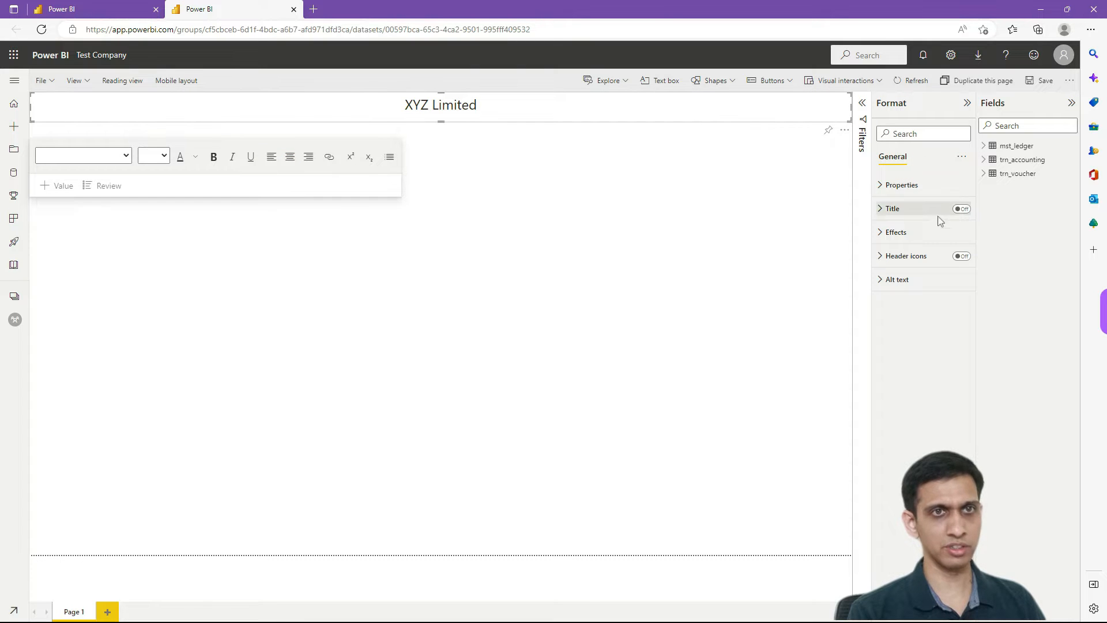
pyautogui.click(881, 233)
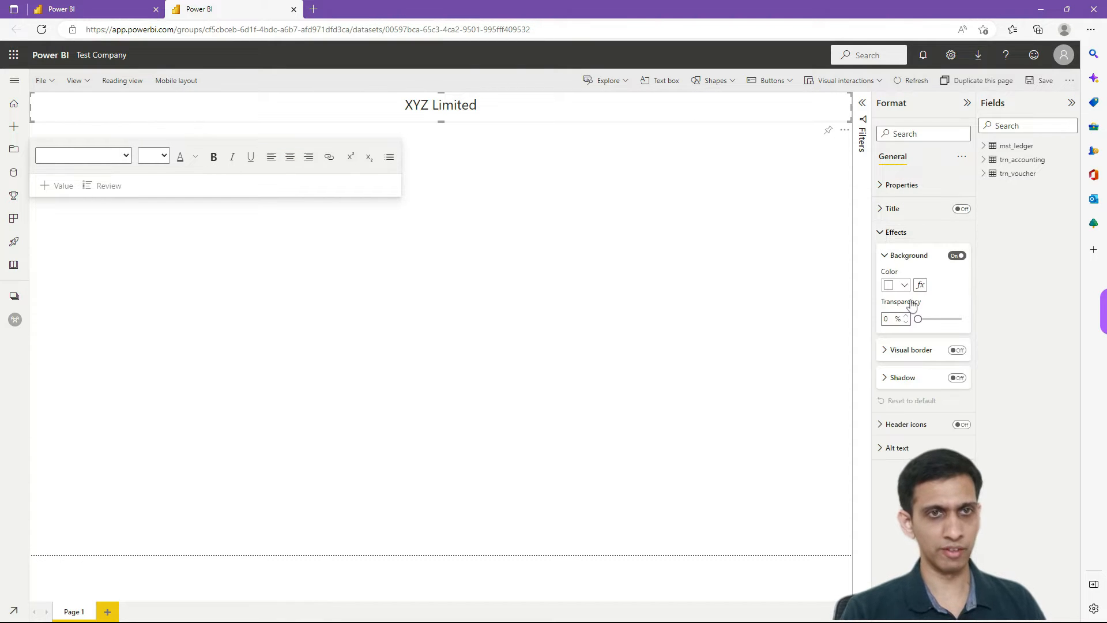
pyautogui.click(904, 286)
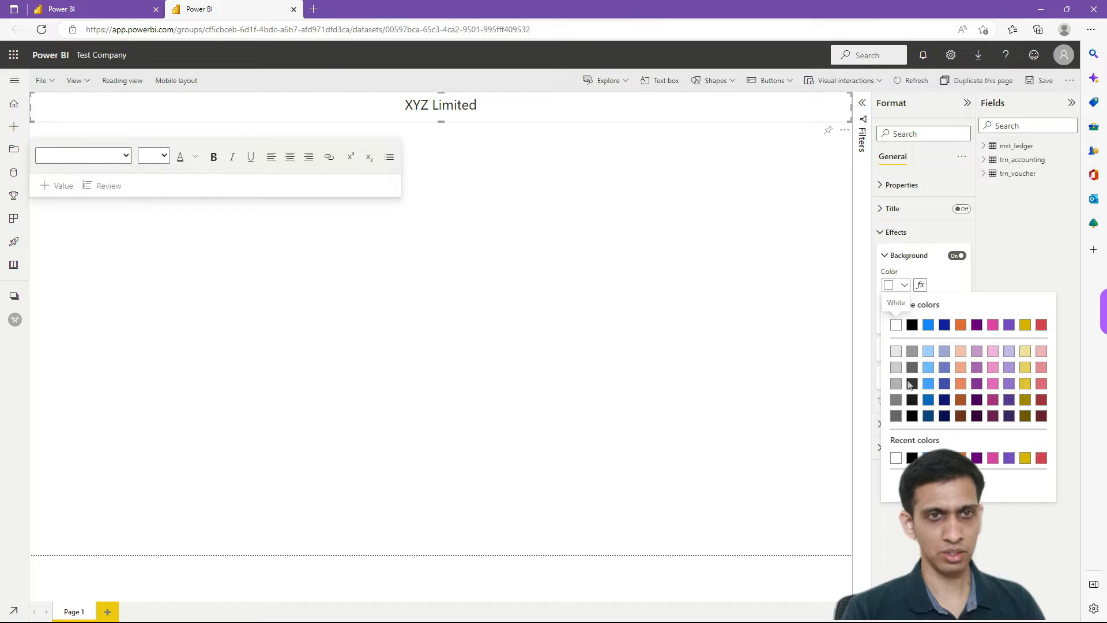
pyautogui.click(930, 400)
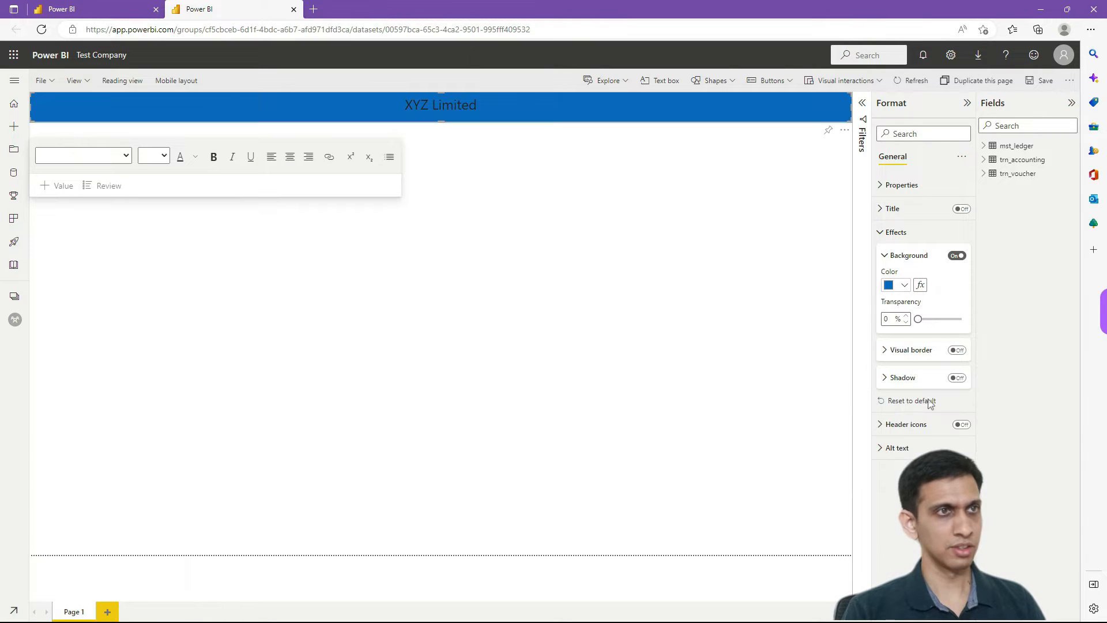
# Change the XYZ Limited title text to white.
pyautogui.click(424, 105)
pyautogui.tripleClick(423, 105)
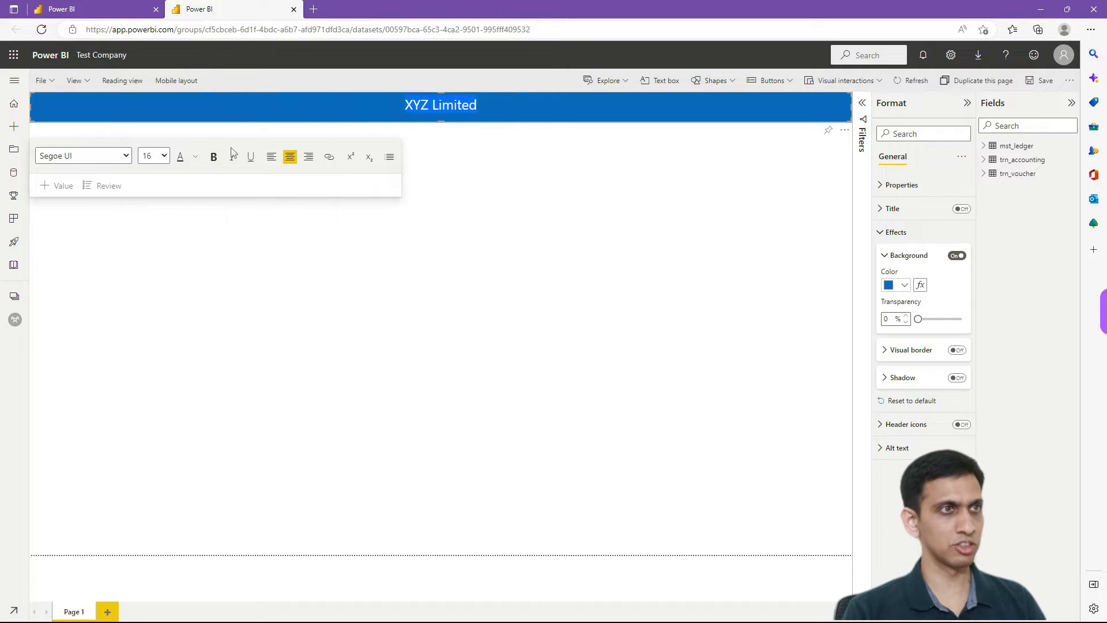
pyautogui.click(195, 157)
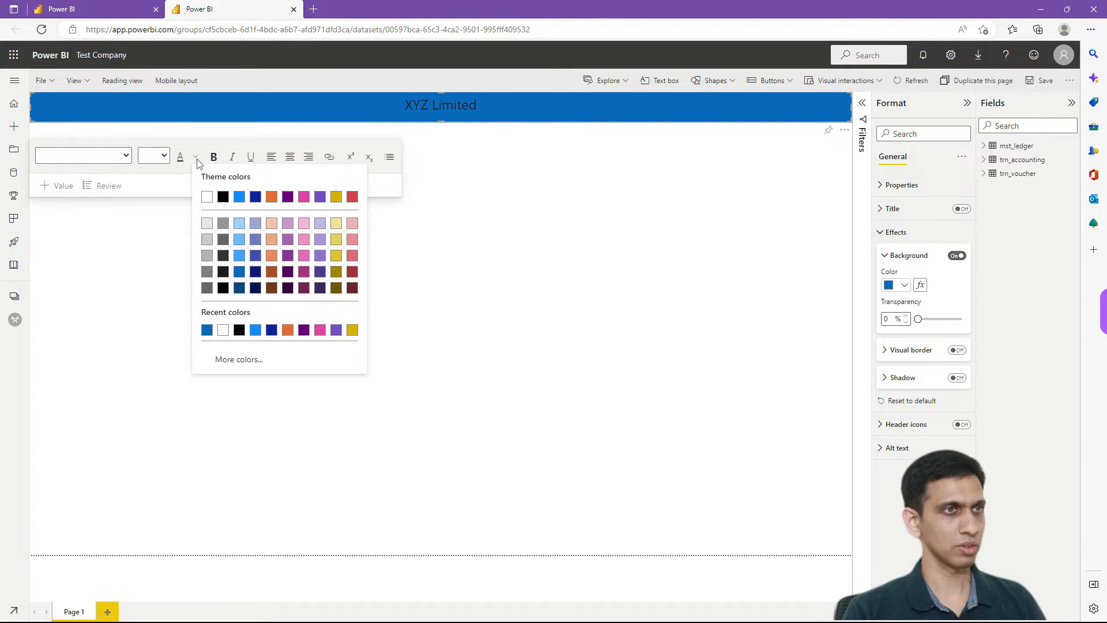
pyautogui.click(223, 329)
pyautogui.click(515, 168)
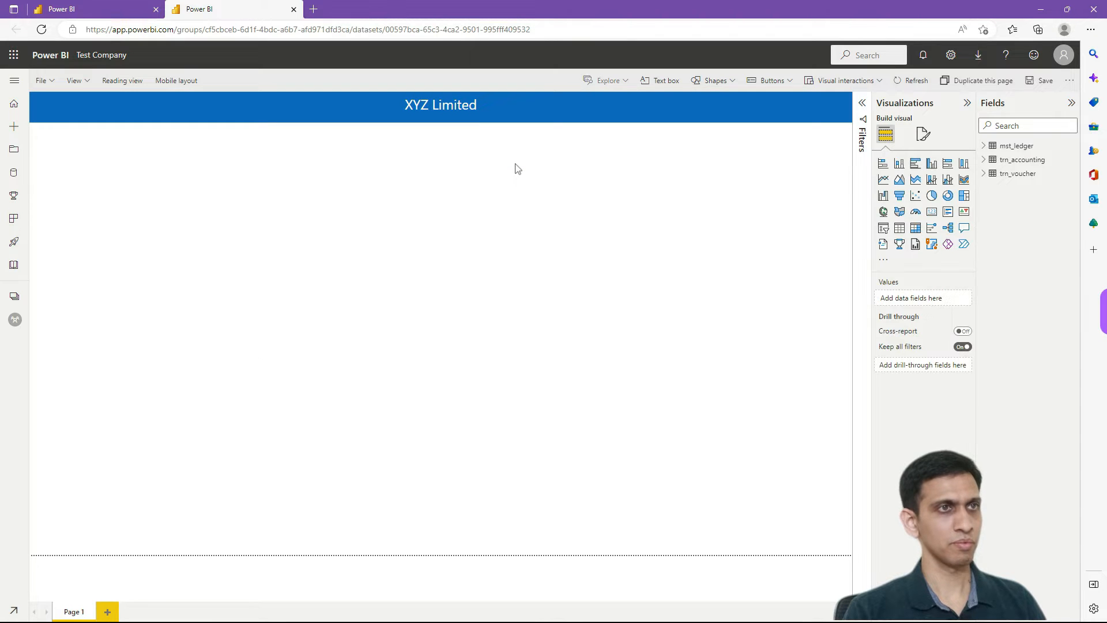
# Slightly reduce the height of the XYZ Limited title text box from its lower edge.
pyautogui.click(477, 108)
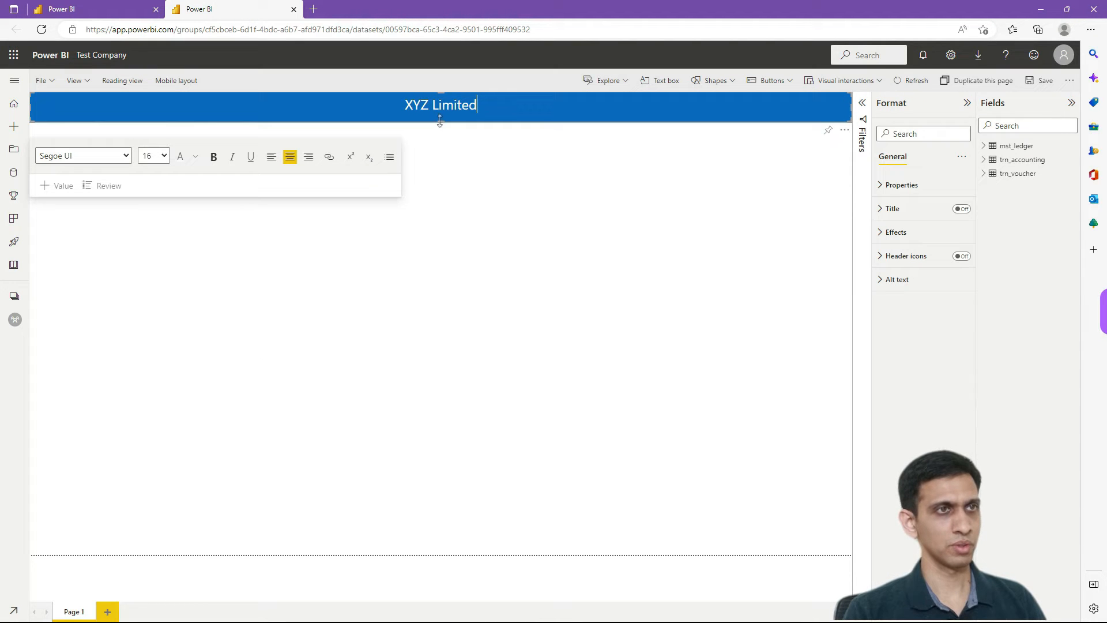
pyautogui.moveTo(441, 121); pyautogui.dragTo(449, 117)
pyautogui.click(518, 239)
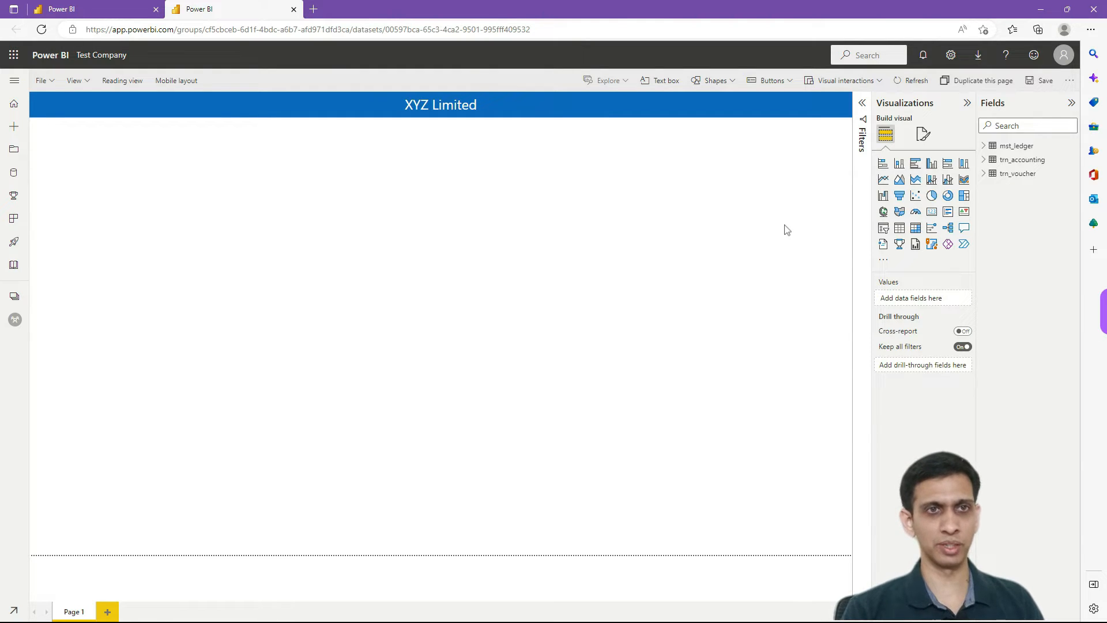
# Add a small slicer below the left end of the title banner and populate it with mst_ledger's name field.
pyautogui.click(883, 228)
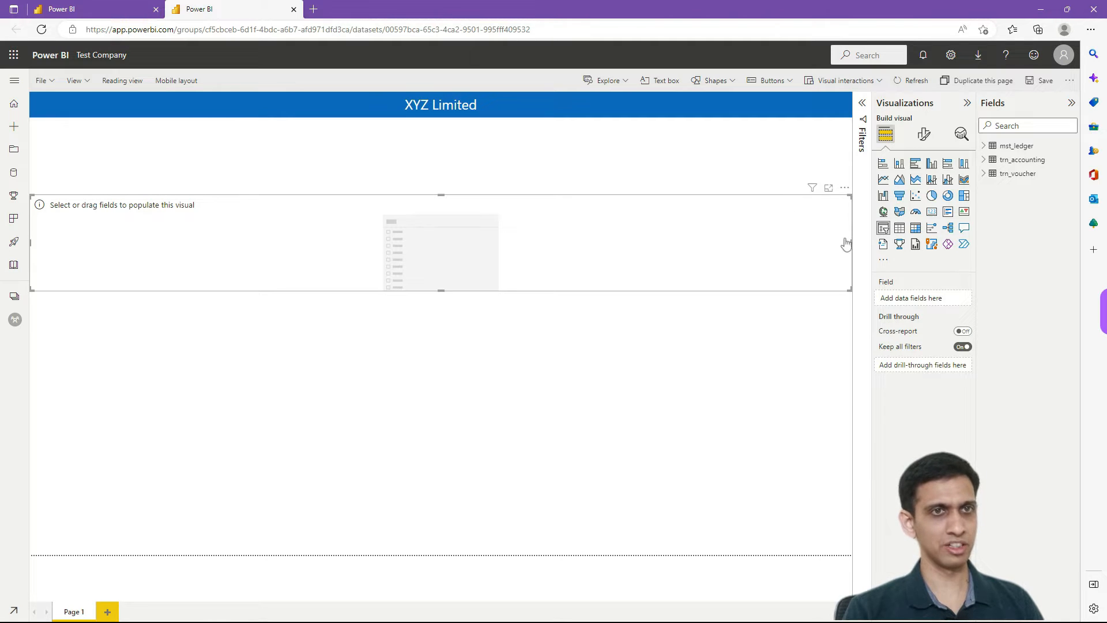
pyautogui.moveTo(851, 243); pyautogui.dragTo(241, 241)
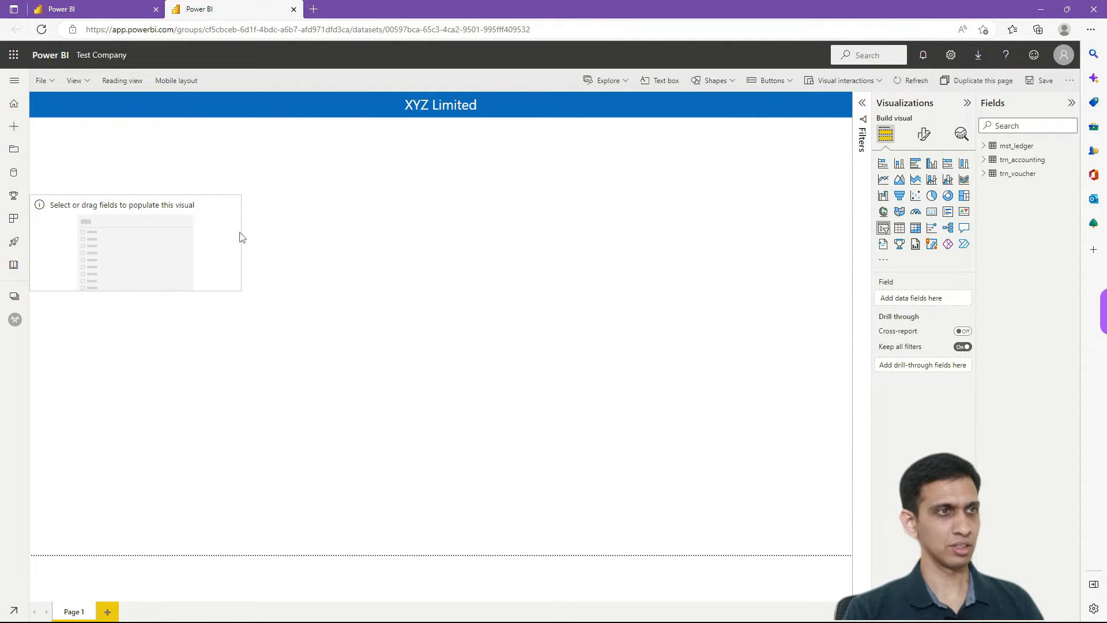
pyautogui.moveTo(120, 251); pyautogui.dragTo(137, 204)
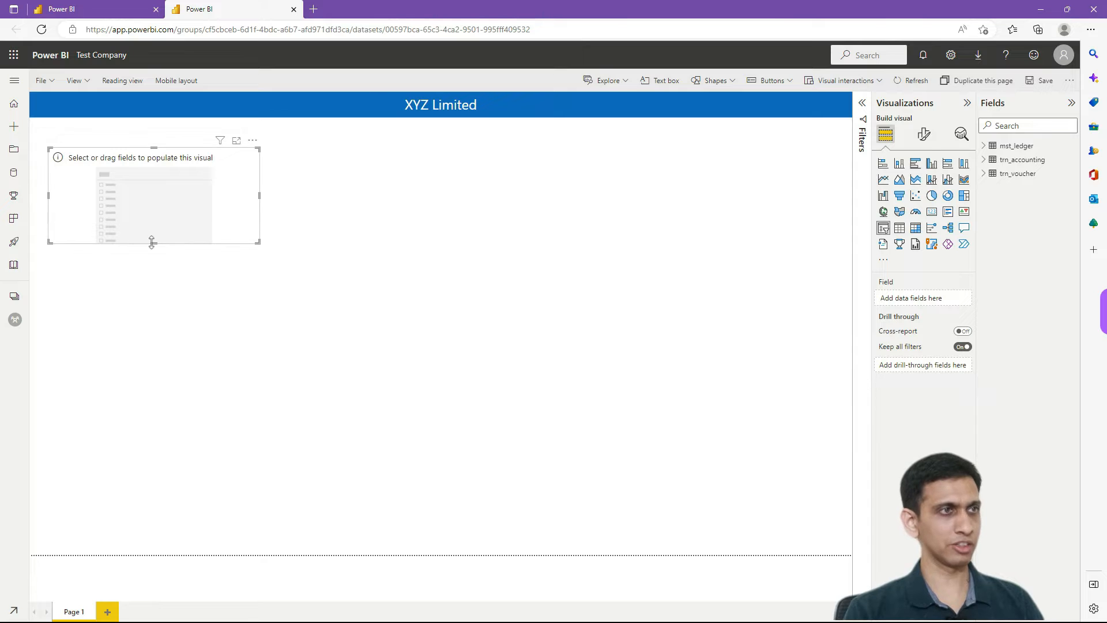
pyautogui.moveTo(151, 245); pyautogui.dragTo(153, 192)
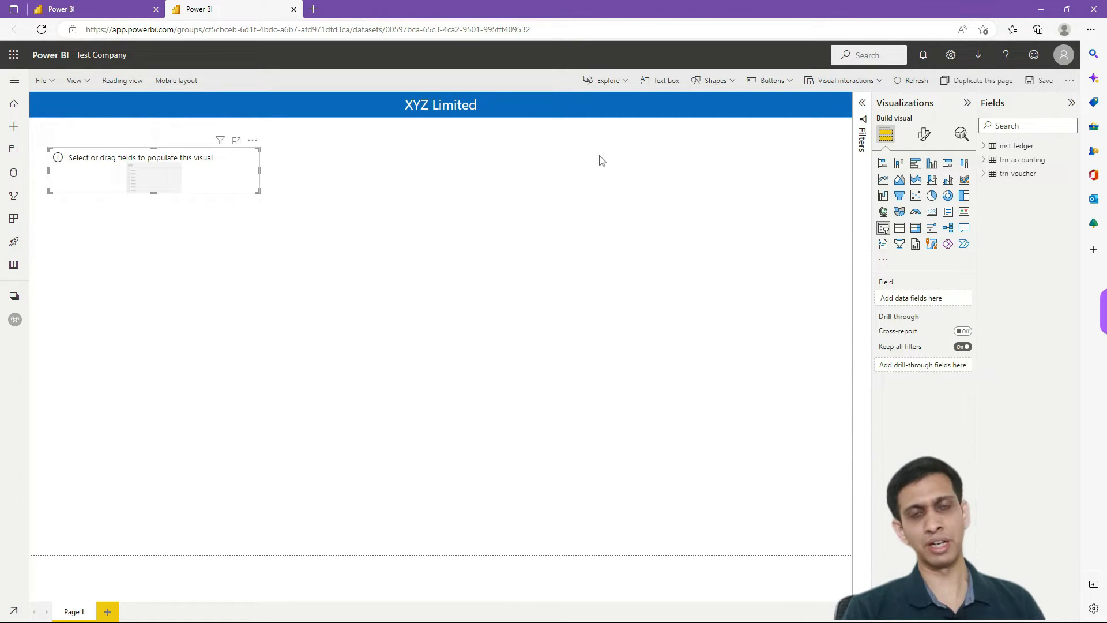
pyautogui.click(983, 147)
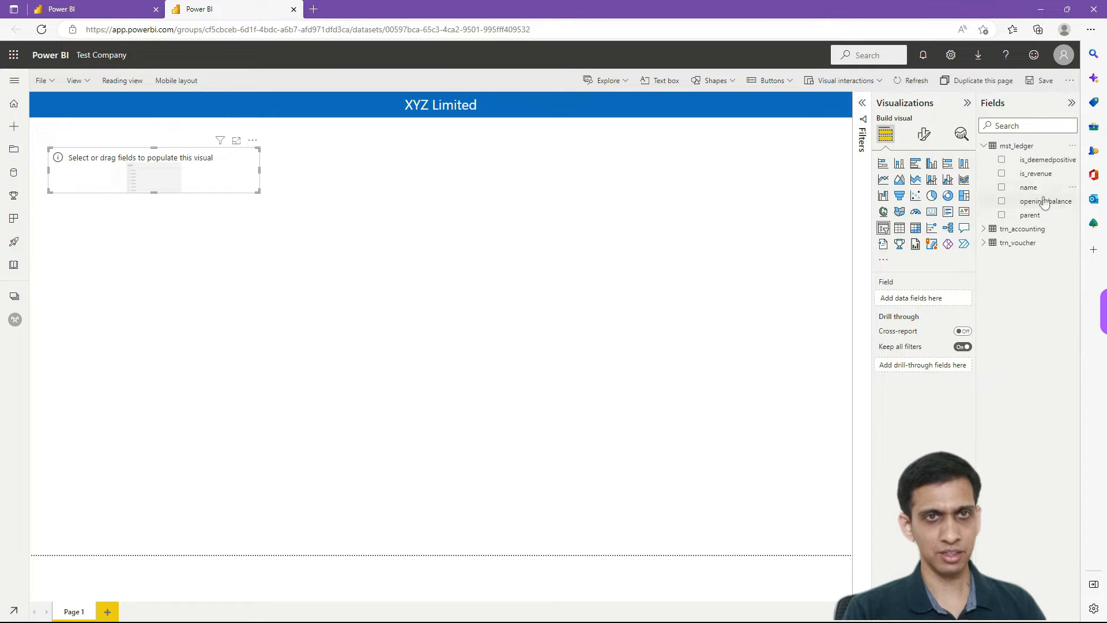
pyautogui.moveTo(1039, 190); pyautogui.dragTo(193, 185)
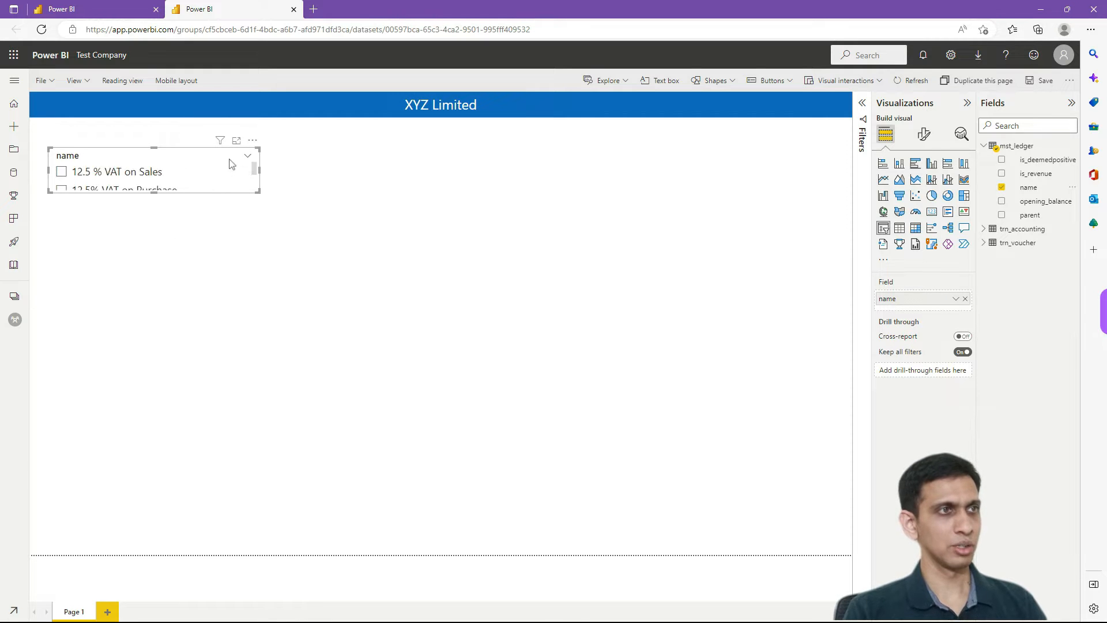
# Enable search in the ledger name slicer and change its type to Dropdown.
pyautogui.click(254, 142)
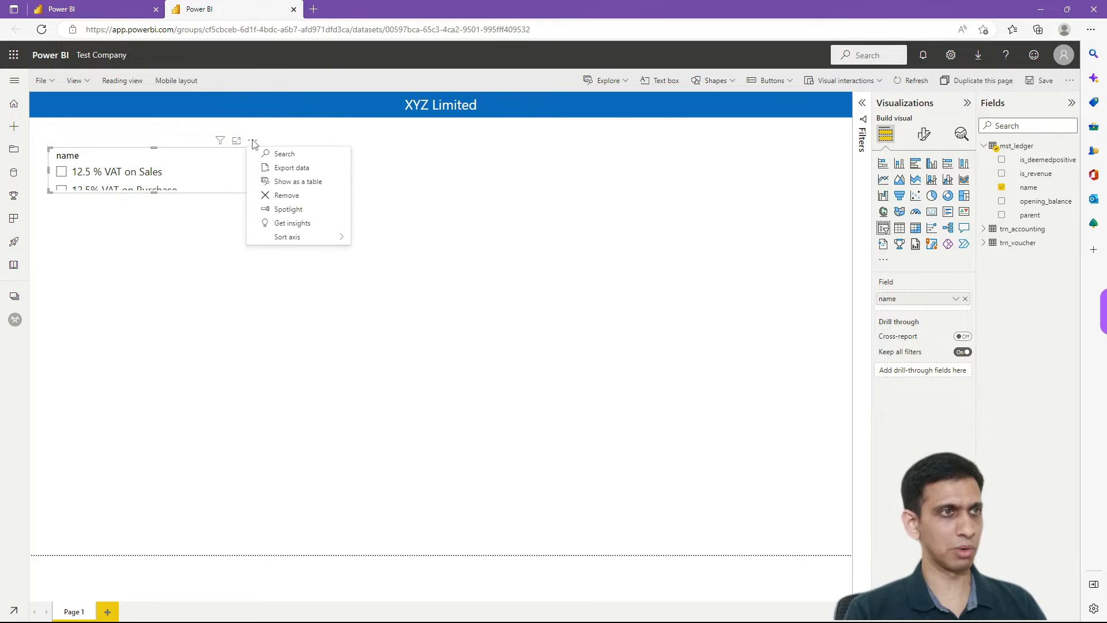
pyautogui.click(278, 153)
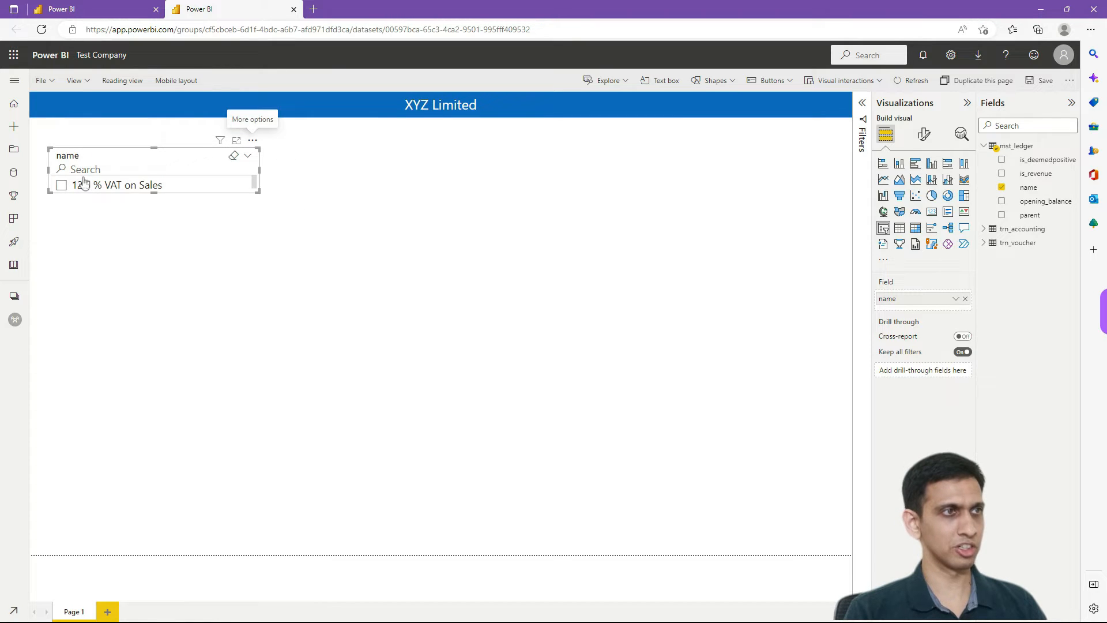
pyautogui.click(247, 157)
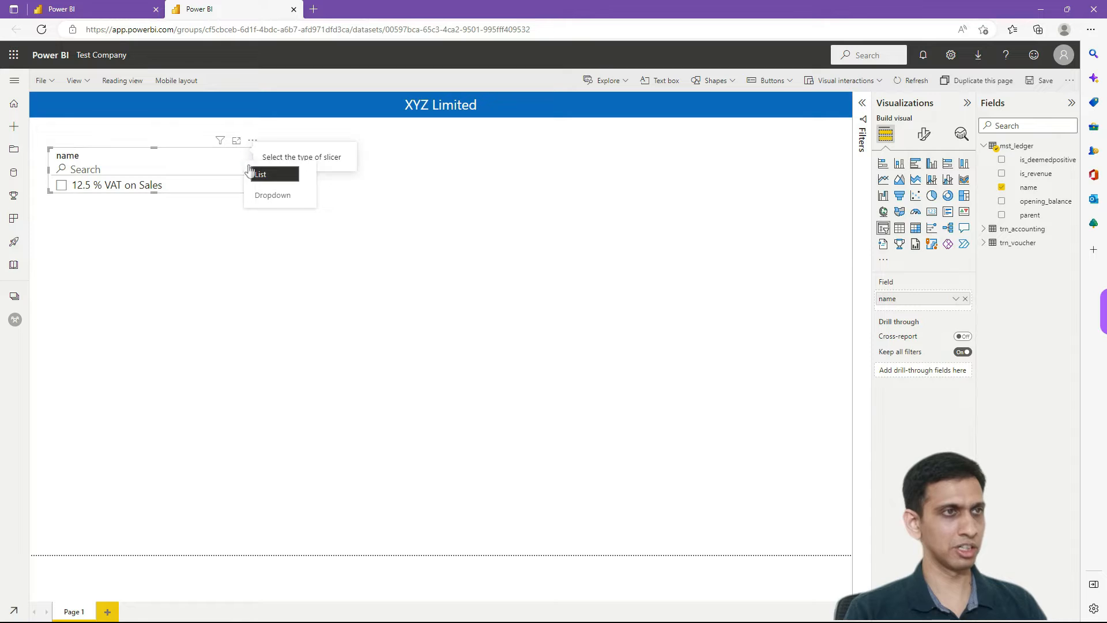
pyautogui.click(271, 196)
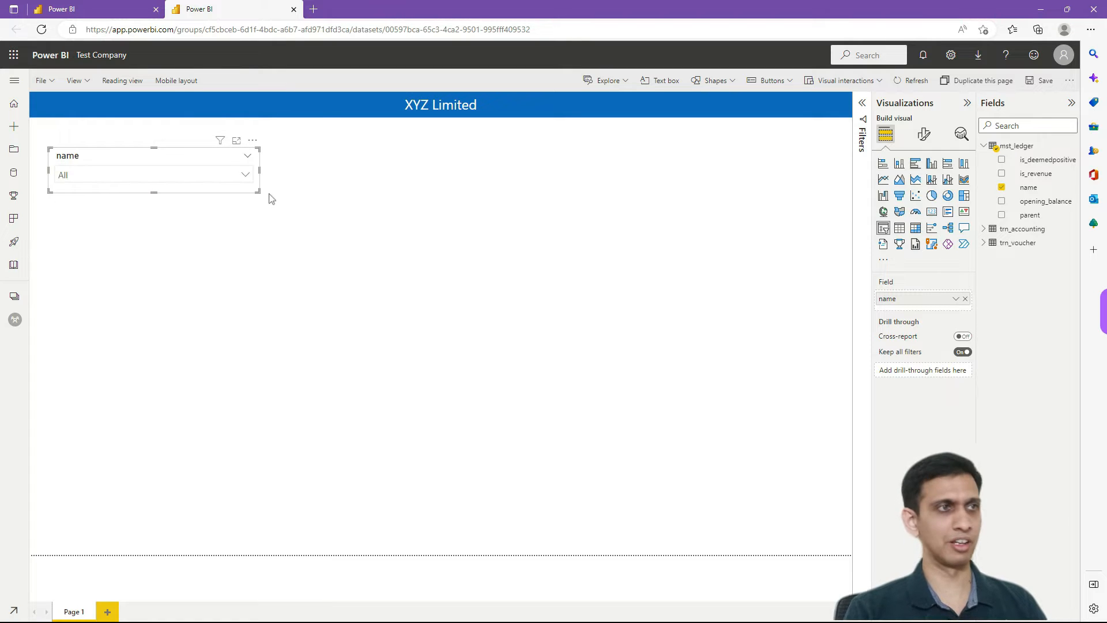
# Rename the slicer's name field to Ledger for this visual and make the slicer slightly taller.
pyautogui.click(956, 299)
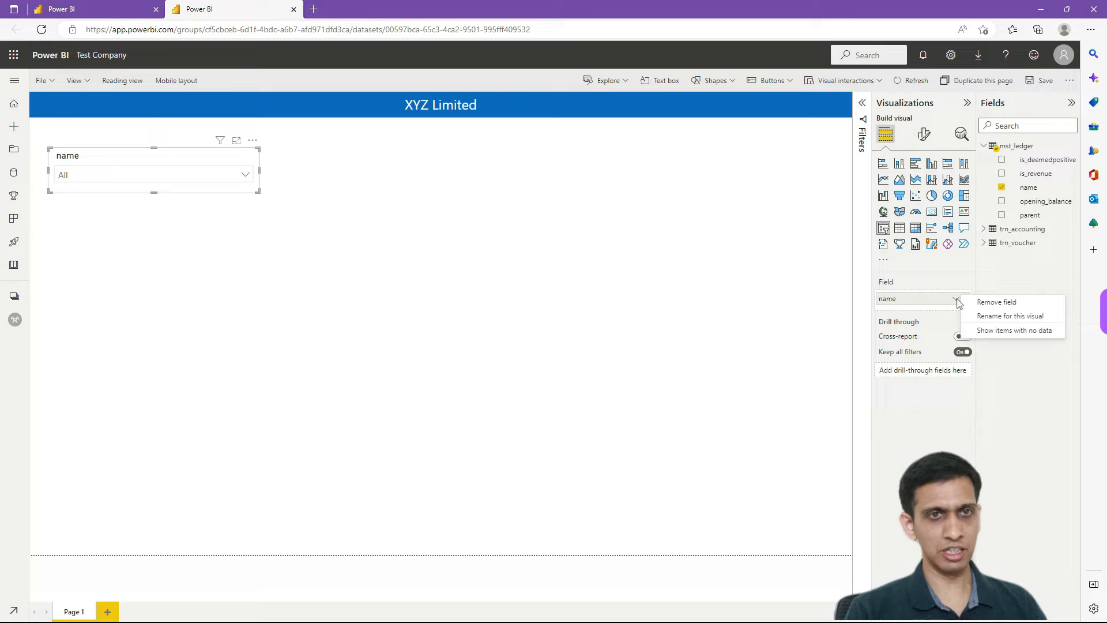
pyautogui.click(997, 316)
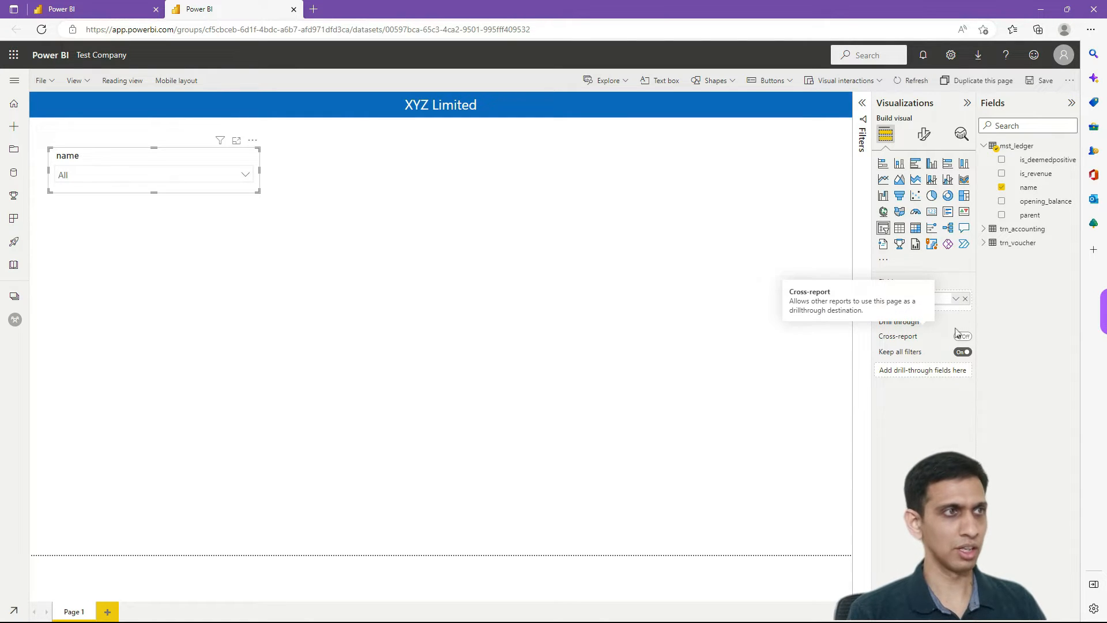
pyautogui.press('Return')
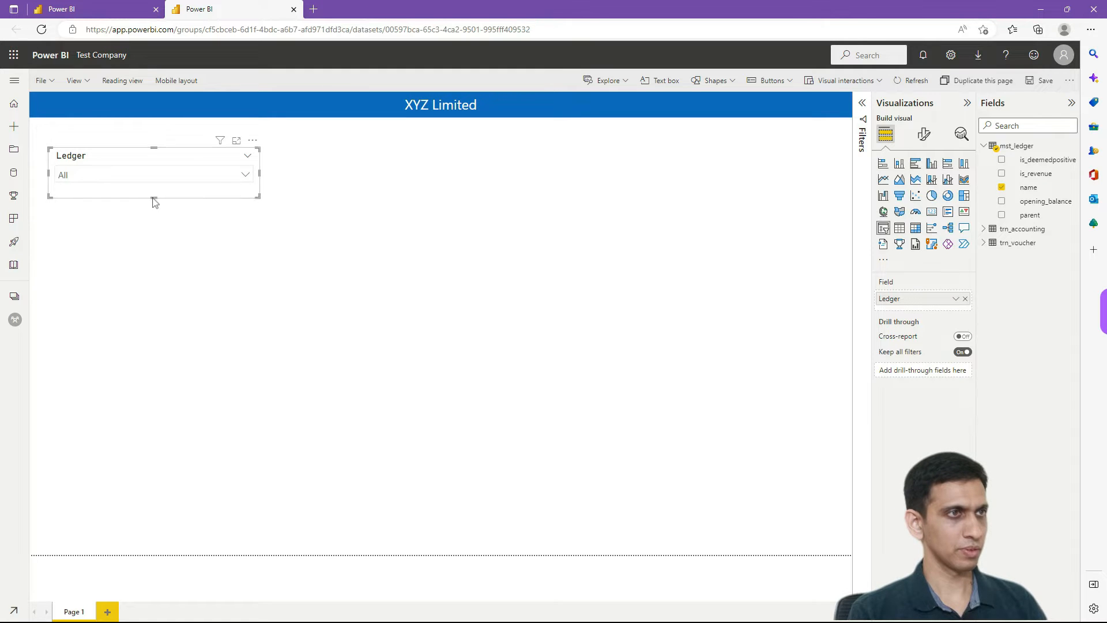
# Search the Ledger slicer for cash and select Cash as its filter value.
pyautogui.click(216, 184)
pyautogui.click(217, 179)
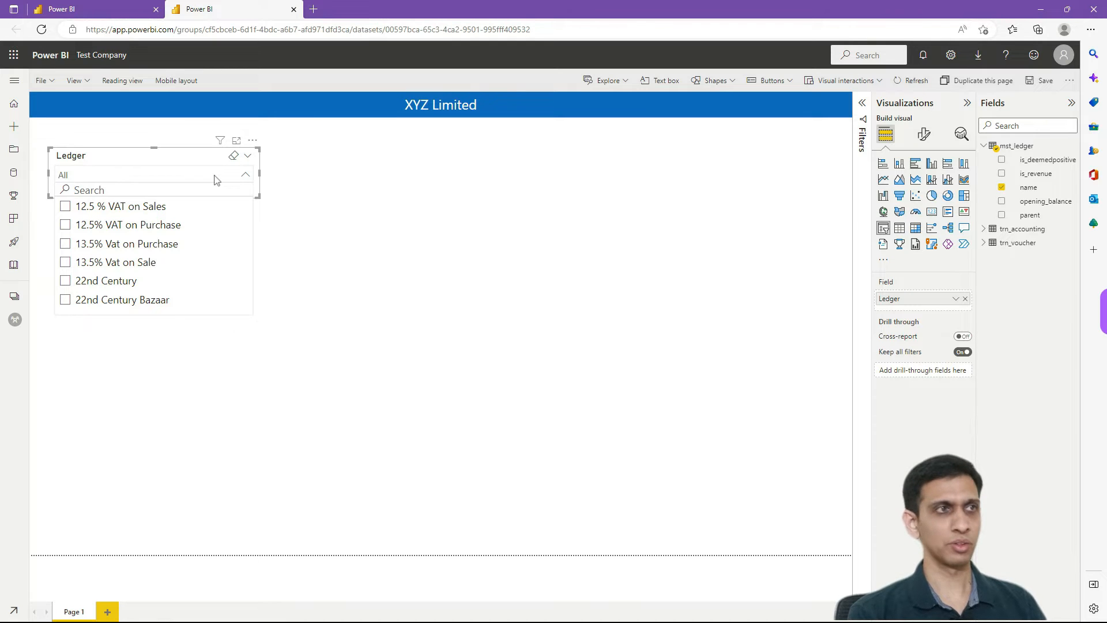
pyautogui.write('cash')
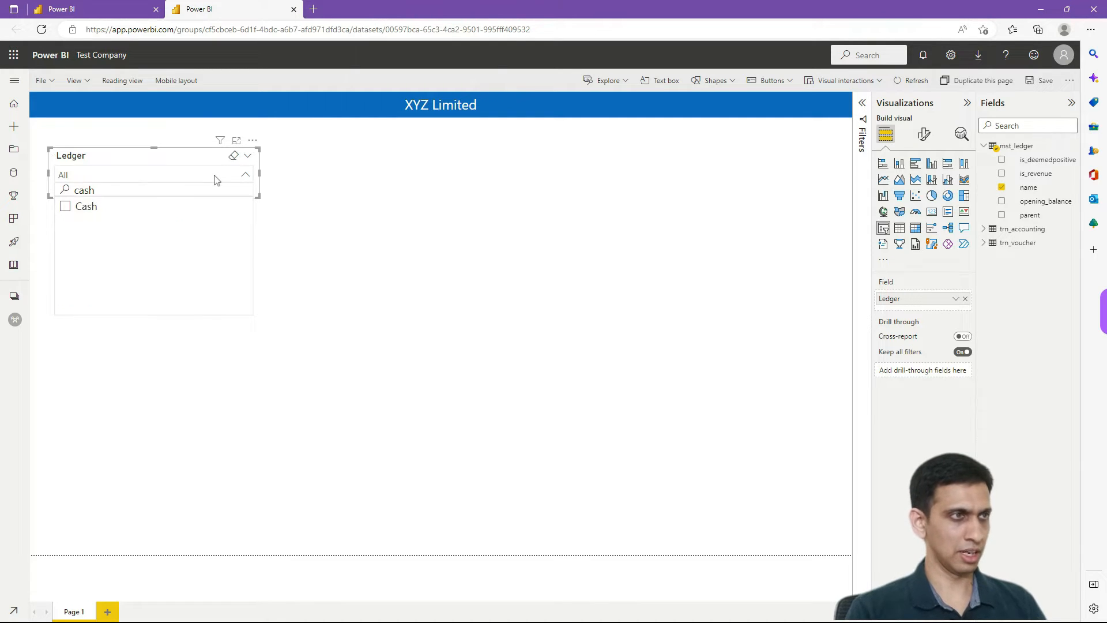
pyautogui.click(65, 207)
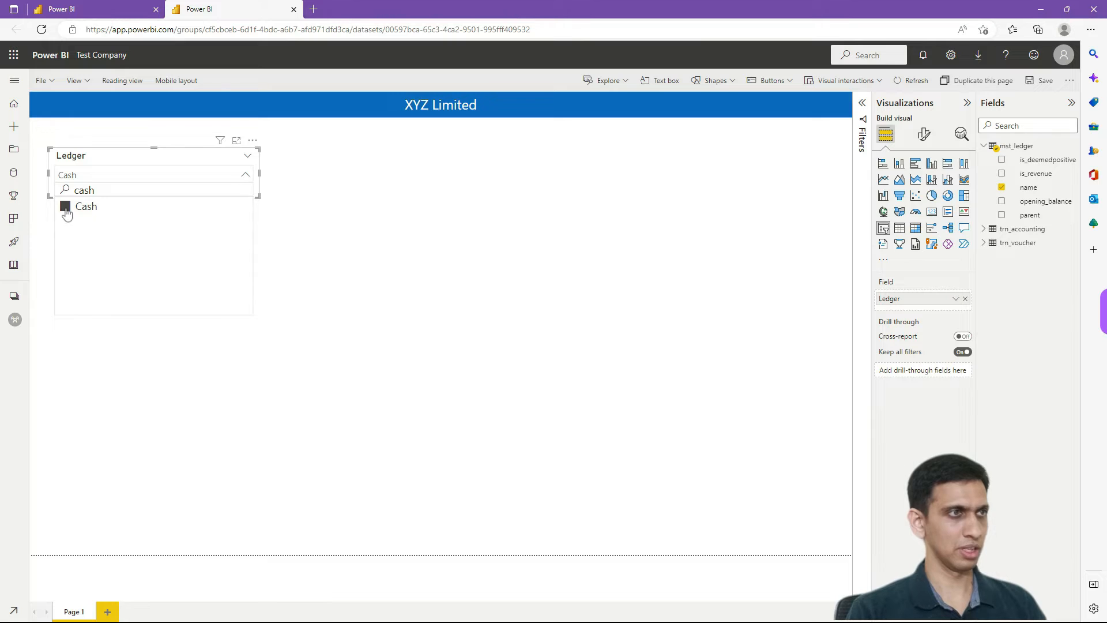
pyautogui.click(455, 186)
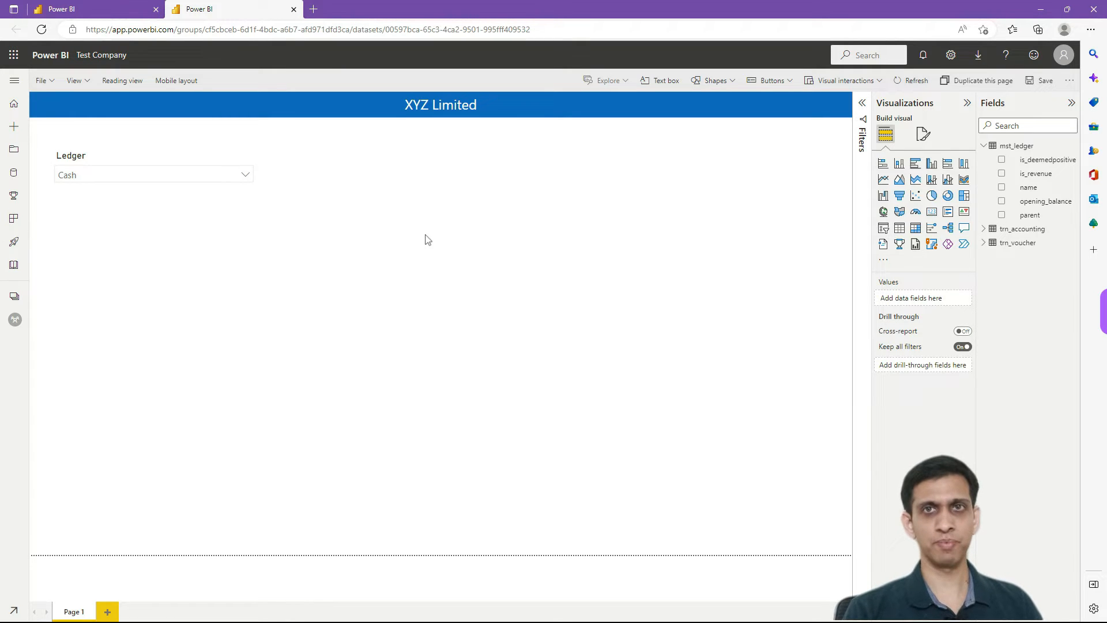
# Switch to TallyPrime and examine the layout of the Cash ledger vouchers as a reference for the report.
pyautogui.hotkey('alt', 'Tab')
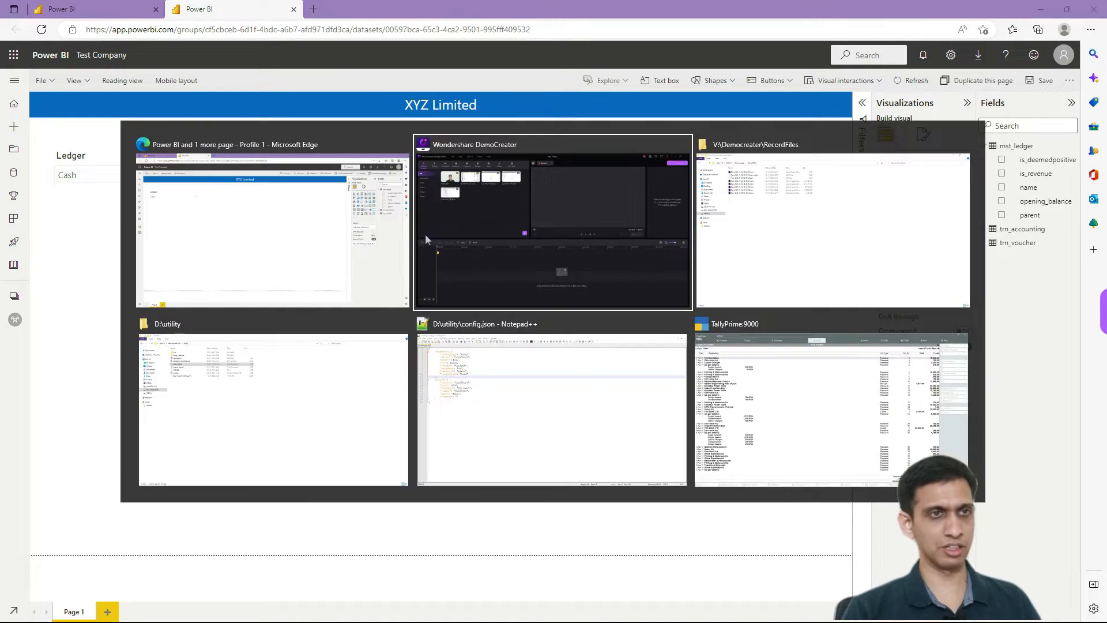
pyautogui.press('Tab')
pyautogui.press('Tab')
pyautogui.press('Tab')
pyautogui.press('Tab')
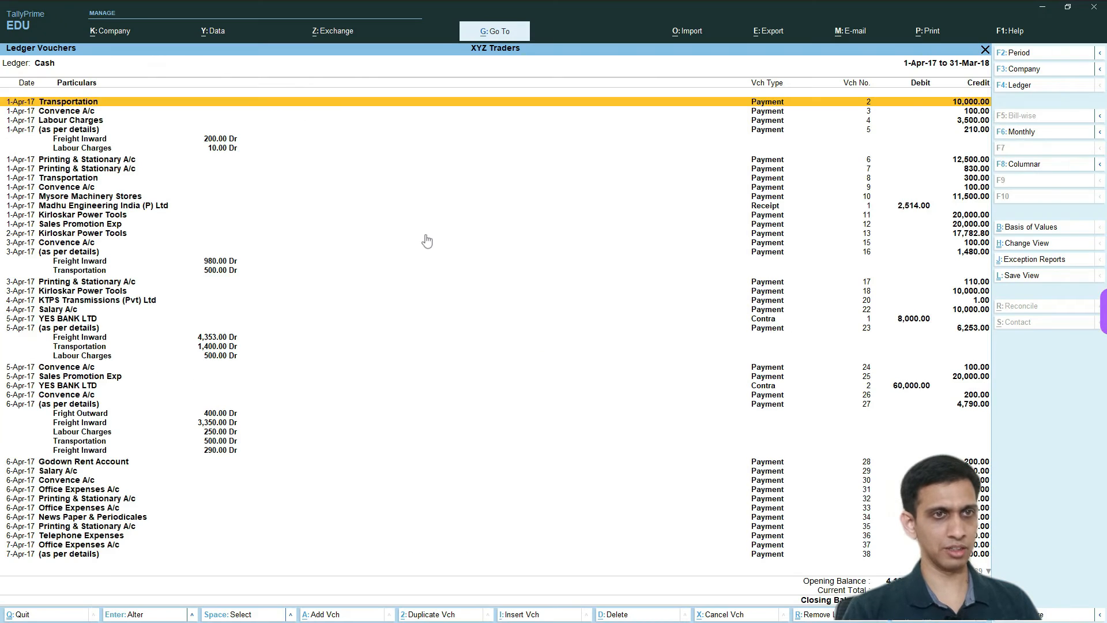
pyautogui.hotkey('alt', 'Tab')
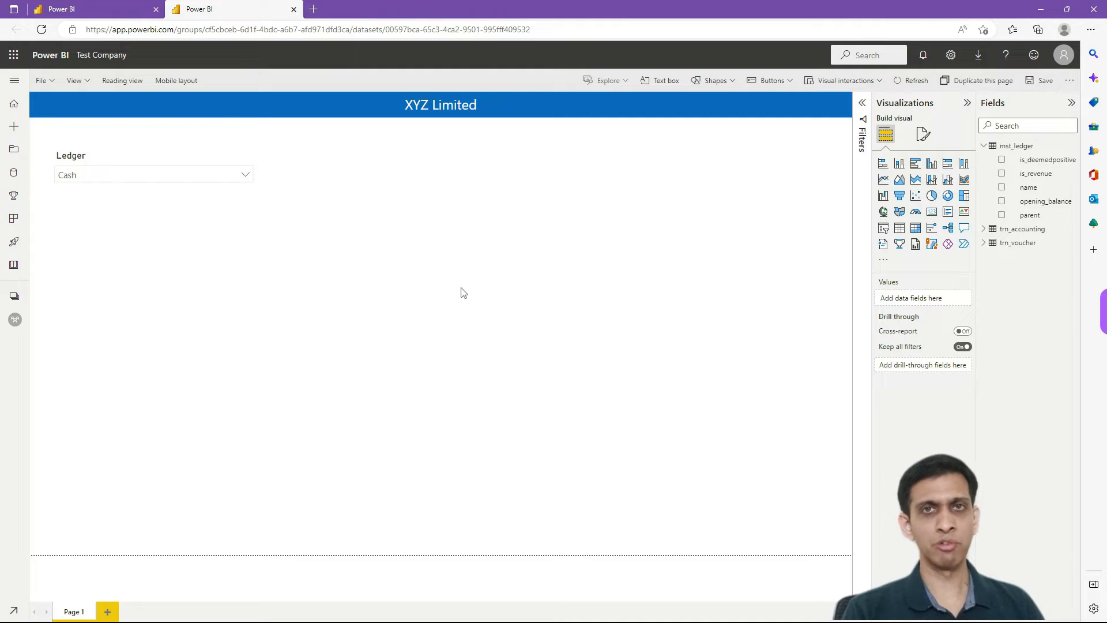
pyautogui.hotkey('alt', 'Tab')
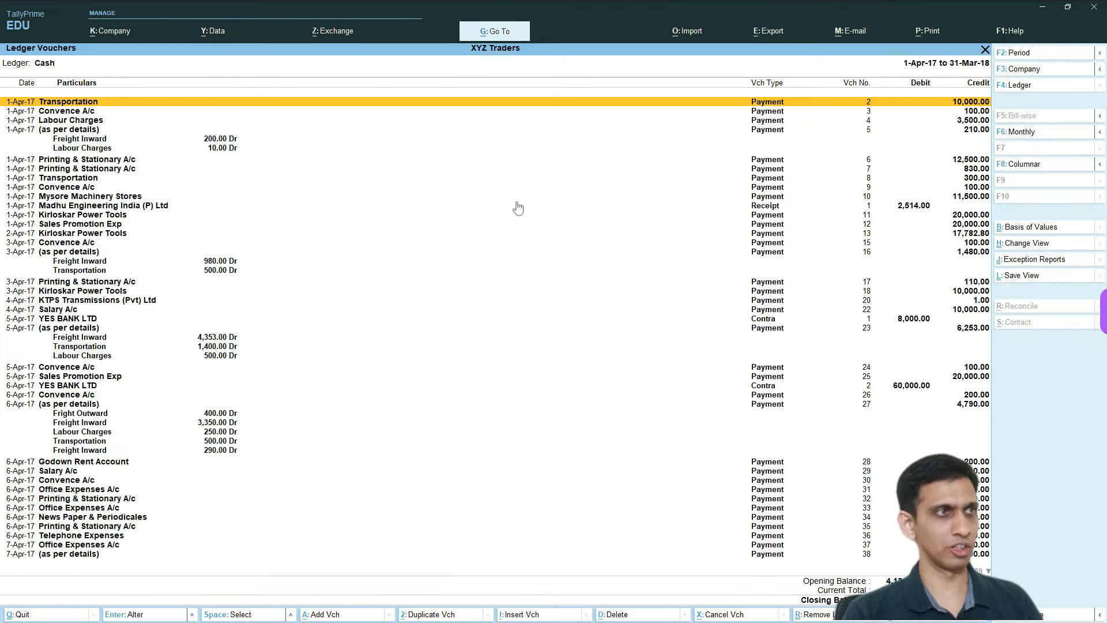
# Switch to Power BI, add a table visual below the Ledger slicer, and shift the slicer slightly toward the page's left margin.
pyautogui.hotkey('alt', 'Tab')
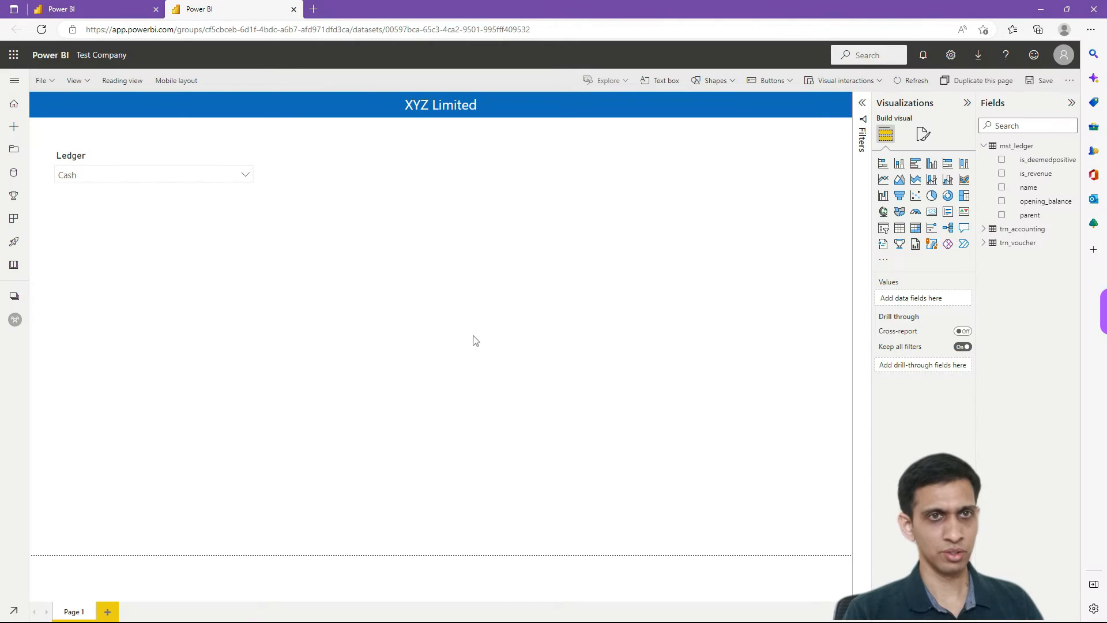
pyautogui.click(901, 233)
pyautogui.moveTo(123, 323); pyautogui.dragTo(130, 304)
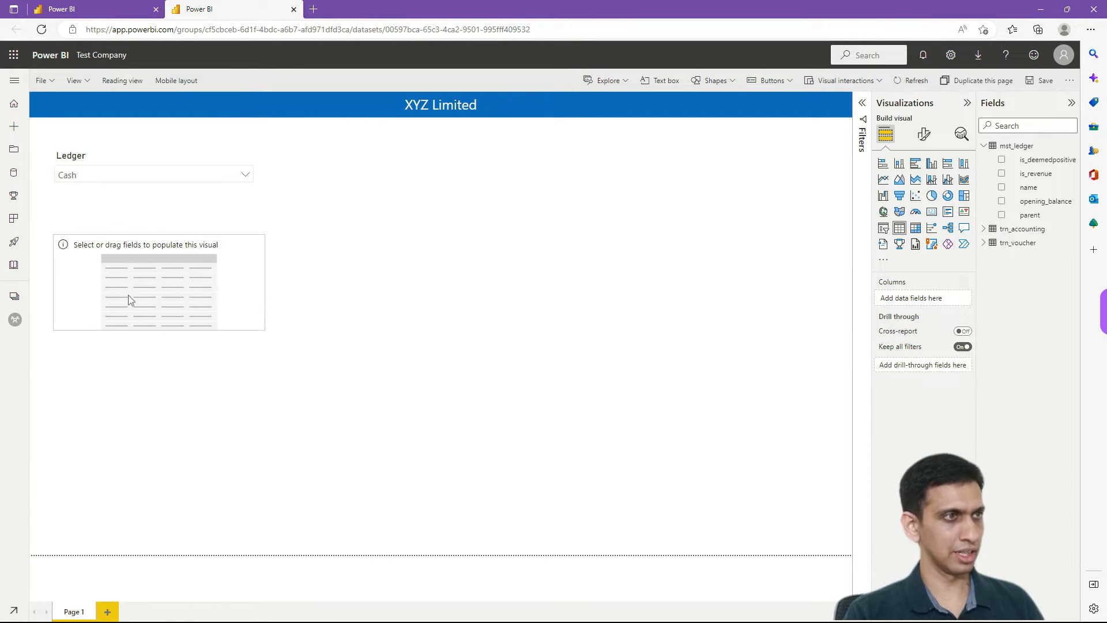
pyautogui.click(91, 161)
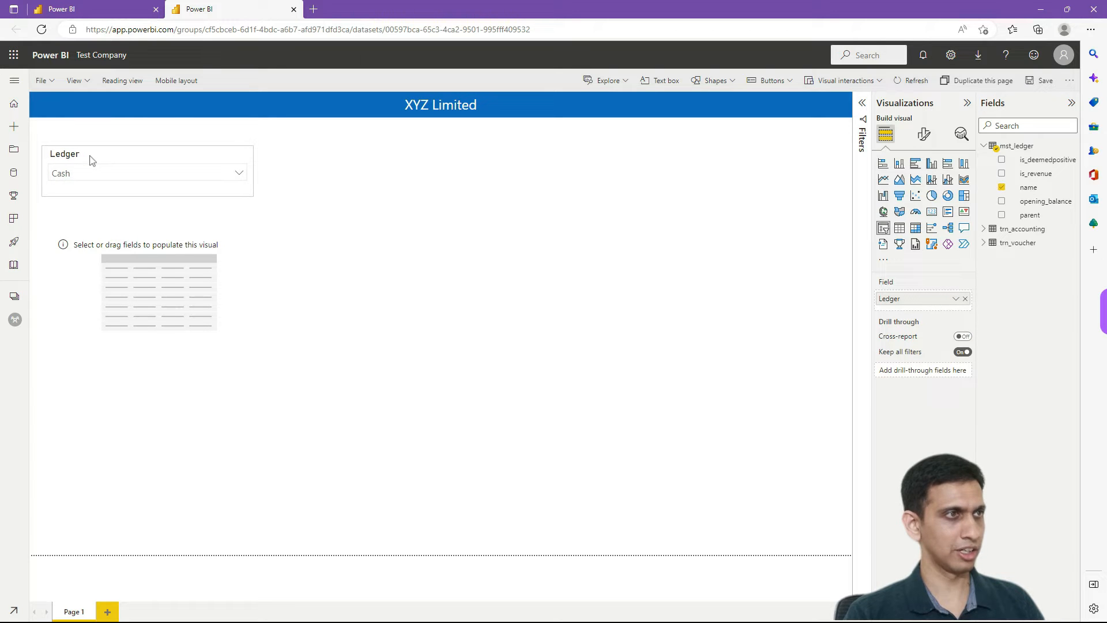
# Align the empty table with the slicer's left edge and stretch it across the page down to near the lower page boundary.
pyautogui.click(117, 293)
pyautogui.moveTo(117, 293); pyautogui.dragTo(105, 271)
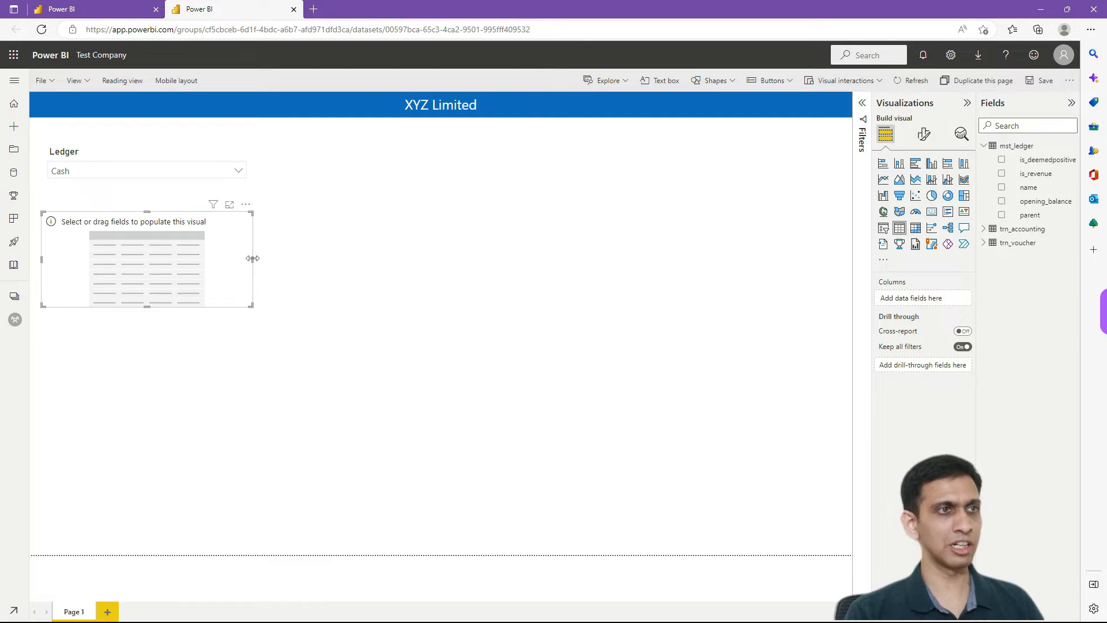
pyautogui.moveTo(252, 259); pyautogui.dragTo(835, 266)
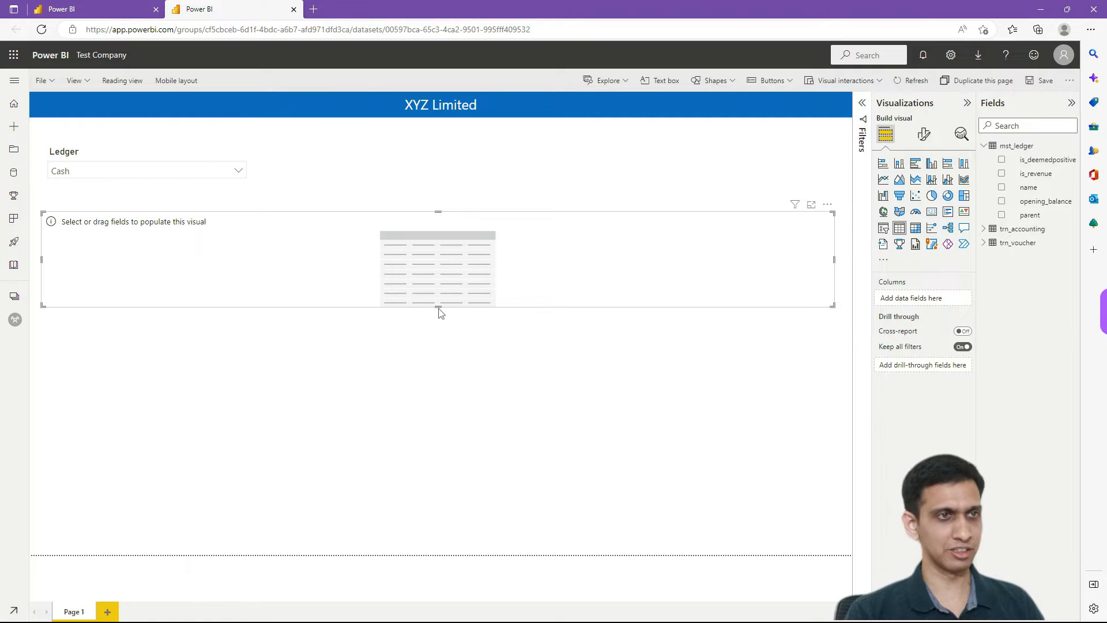
pyautogui.moveTo(439, 304); pyautogui.dragTo(417, 537)
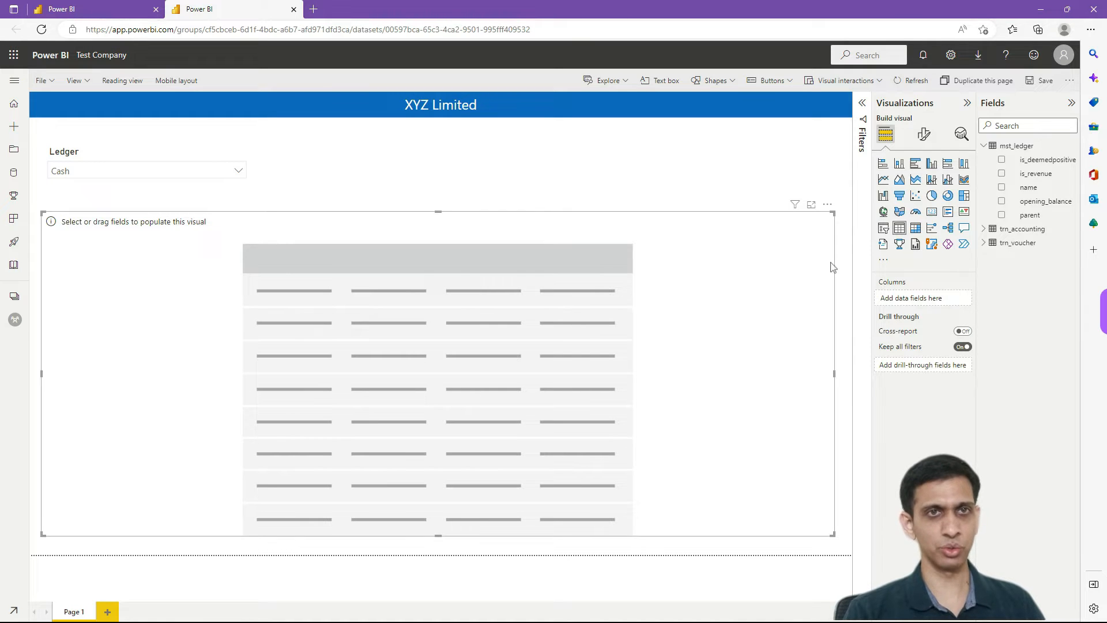
# Check the Cash ledger columns in TallyPrime and add the date field from trn_voucher to the table visual.
pyautogui.click(984, 146)
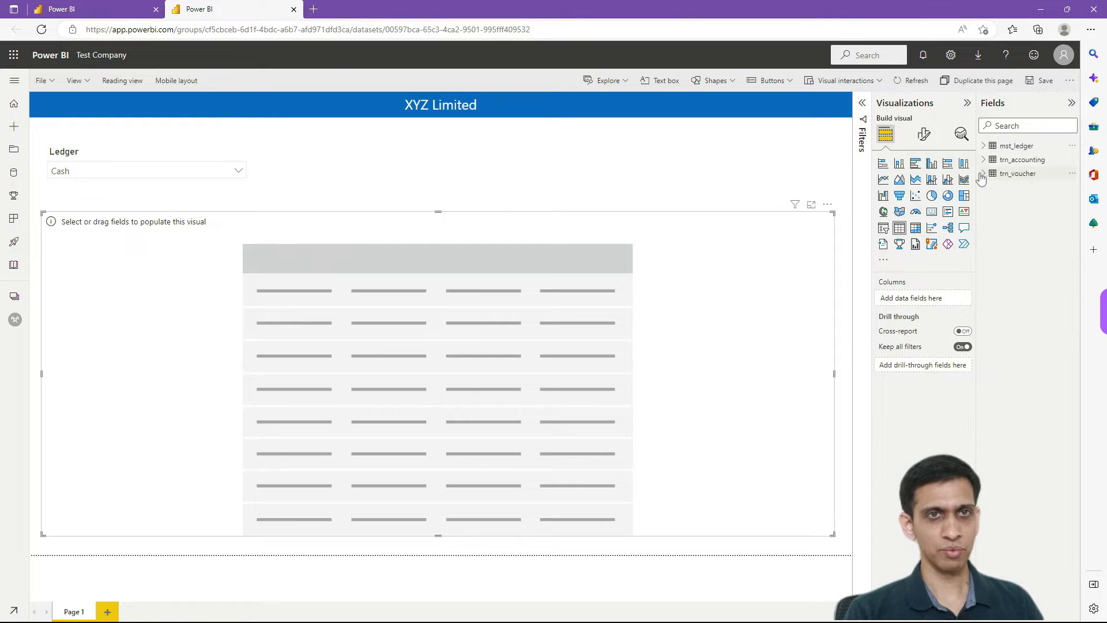
pyautogui.hotkey('alt', 'Tab')
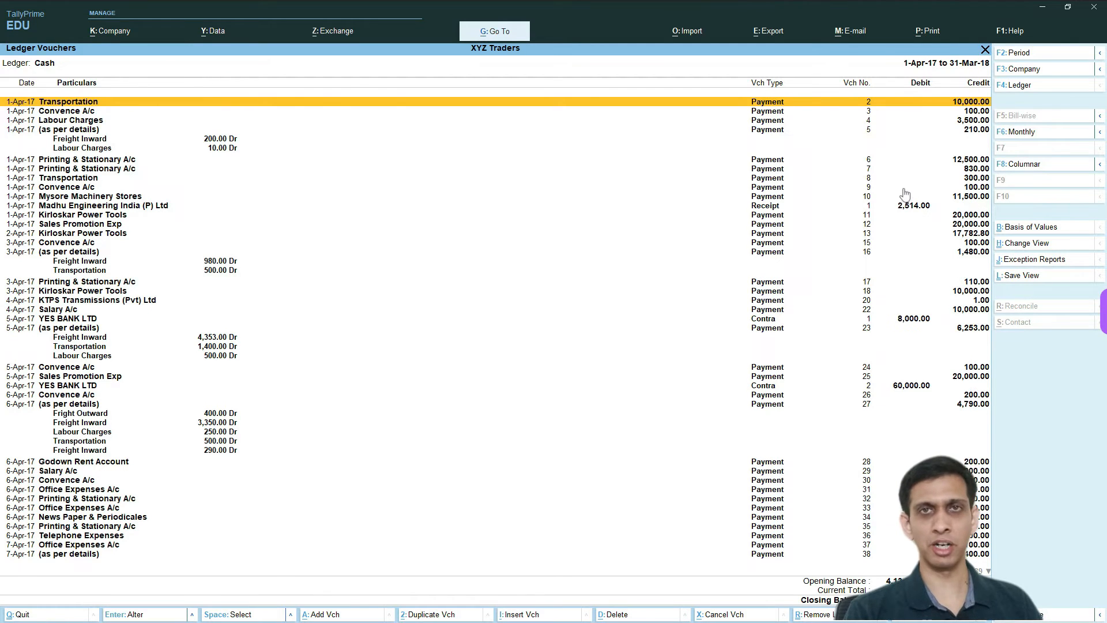
pyautogui.hotkey('alt', 'Tab')
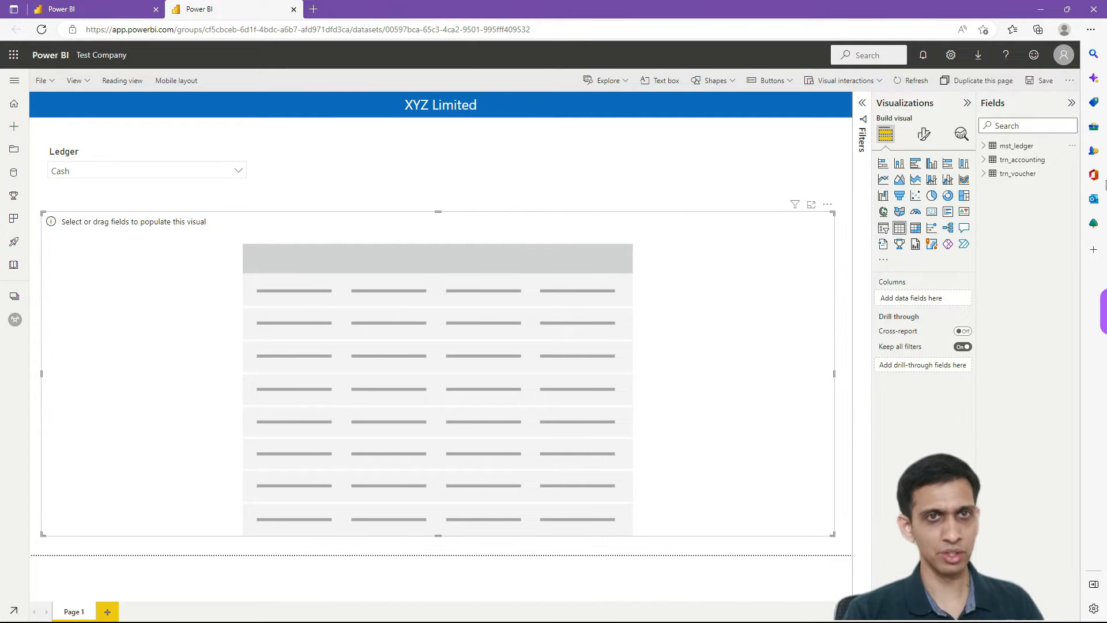
pyautogui.click(987, 178)
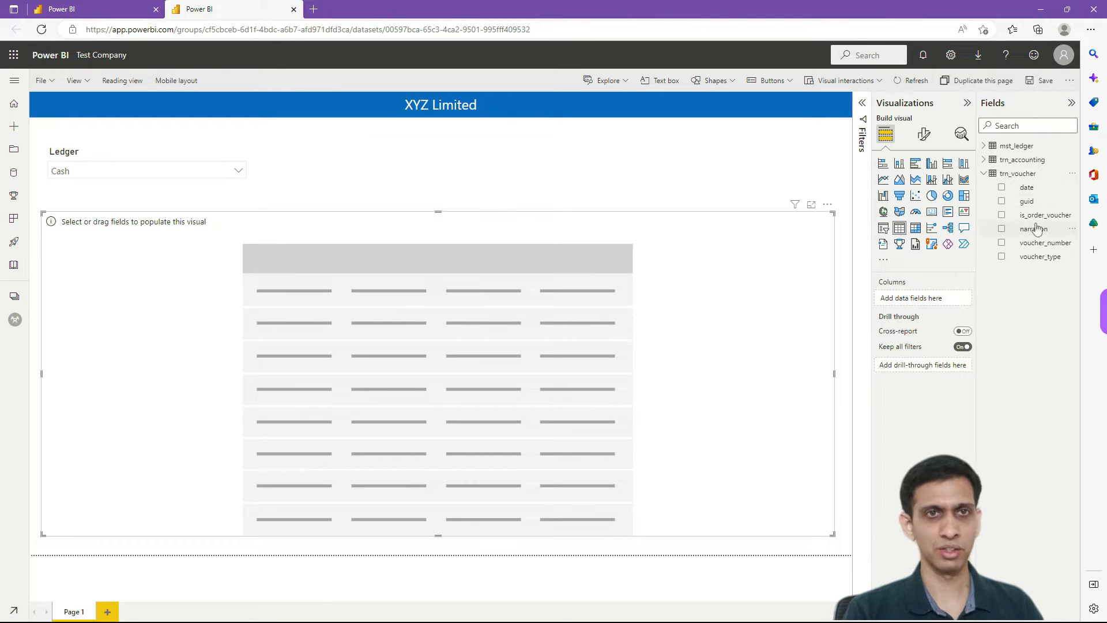
pyautogui.moveTo(1036, 191); pyautogui.dragTo(216, 335)
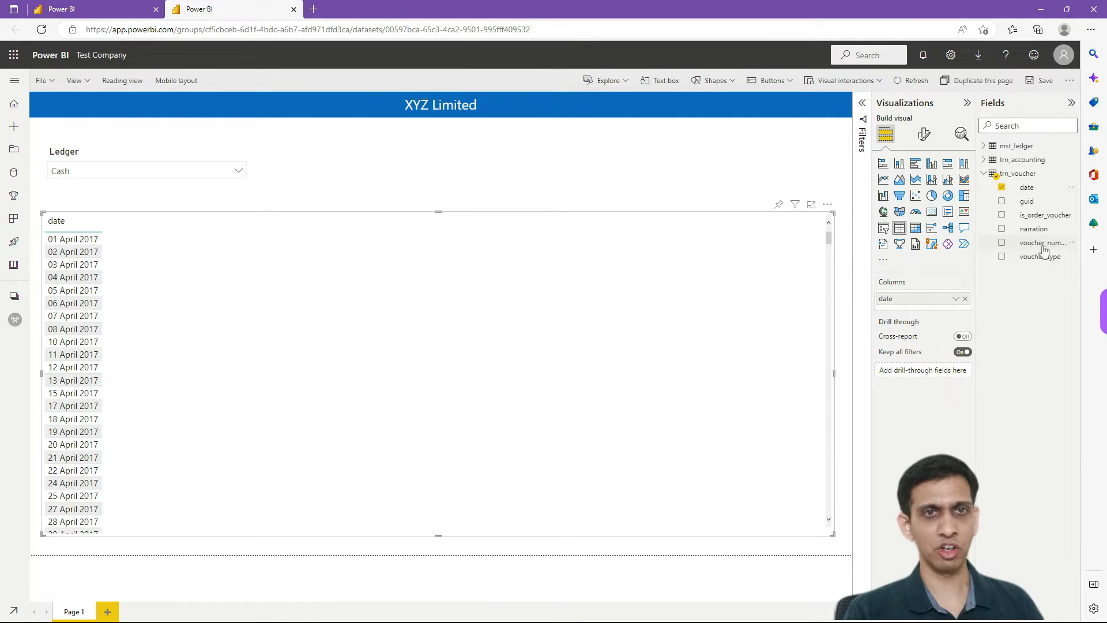
# Add voucher_type and voucher_number from trn_voucher to the table after the date column, using TallyPrime's voucher layout as reference.
pyautogui.moveTo(1041, 256)
pyautogui.mouseDown()
pyautogui.moveTo(613, 256)
pyautogui.moveTo(360, 300)
pyautogui.moveTo(1038, 265)
pyautogui.moveTo(1053, 252)
pyautogui.mouseUp()
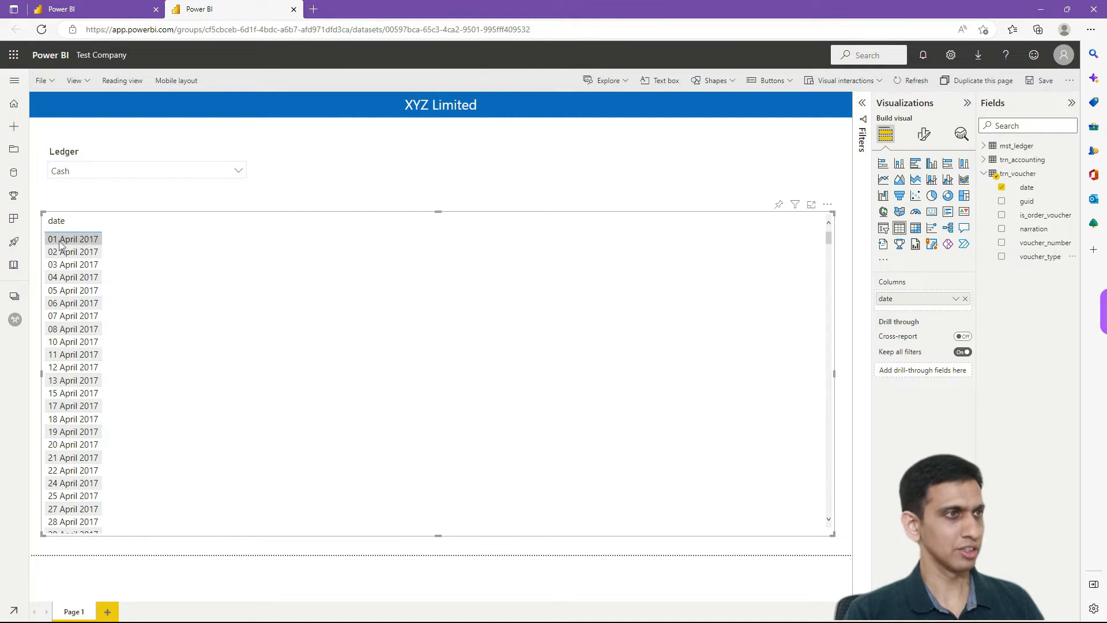
pyautogui.hotkey('alt', 'Tab')
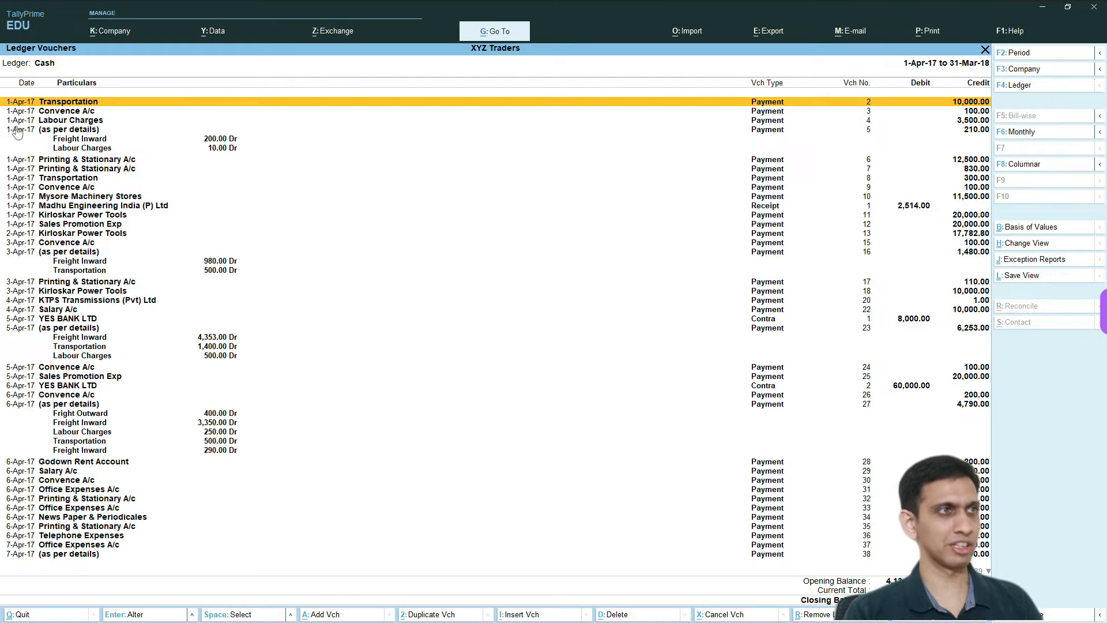
pyautogui.hotkey('alt', 'Tab')
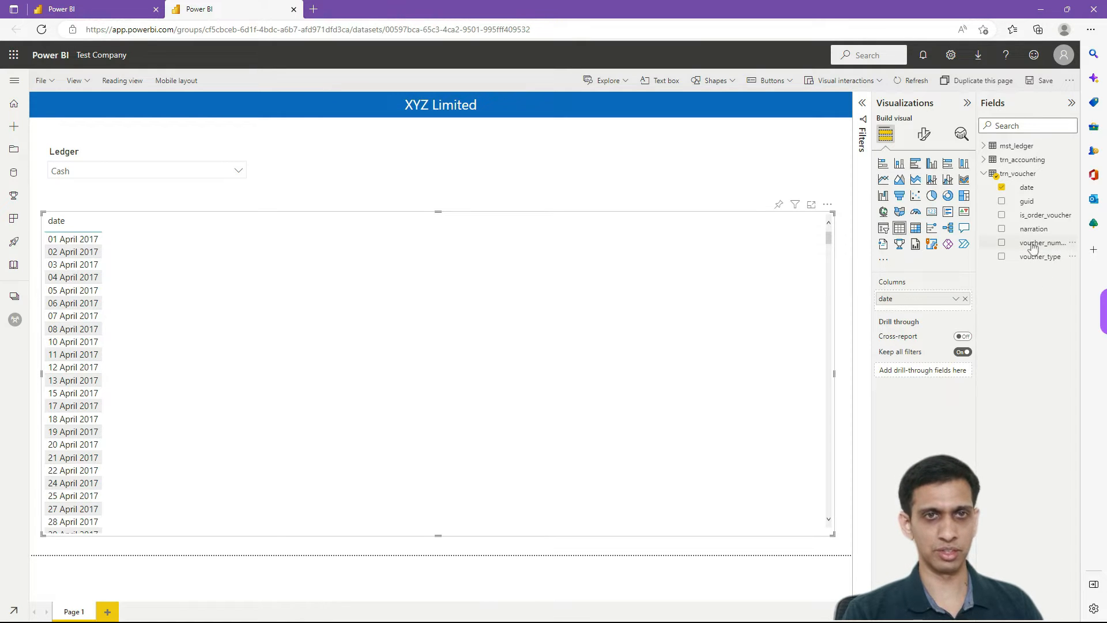
pyautogui.moveTo(1040, 256); pyautogui.dragTo(478, 324)
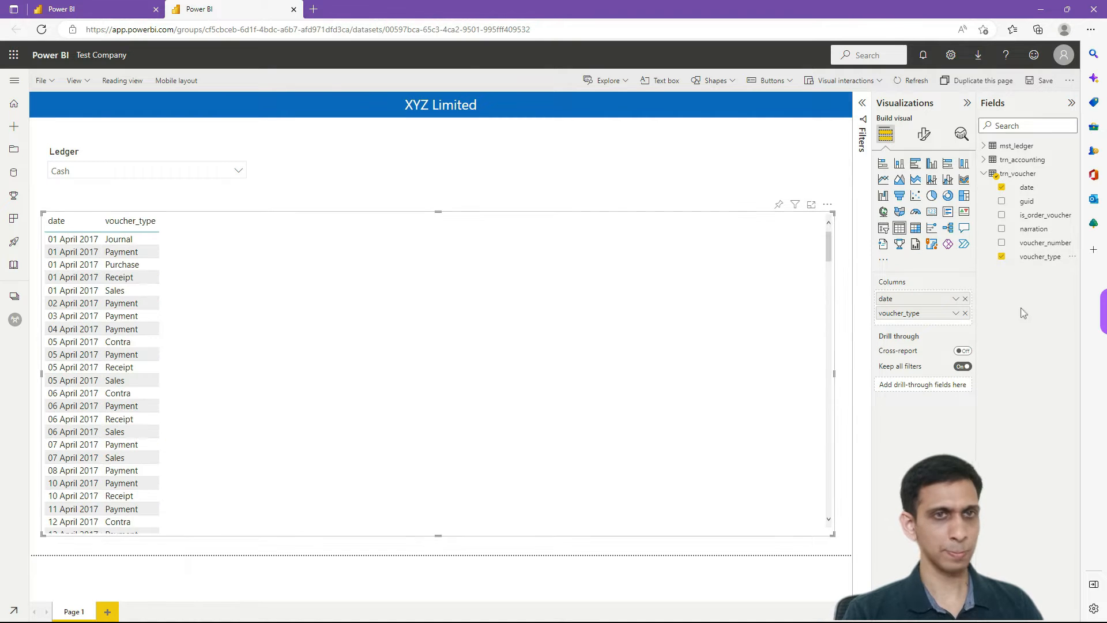
pyautogui.moveTo(1048, 247); pyautogui.dragTo(484, 313)
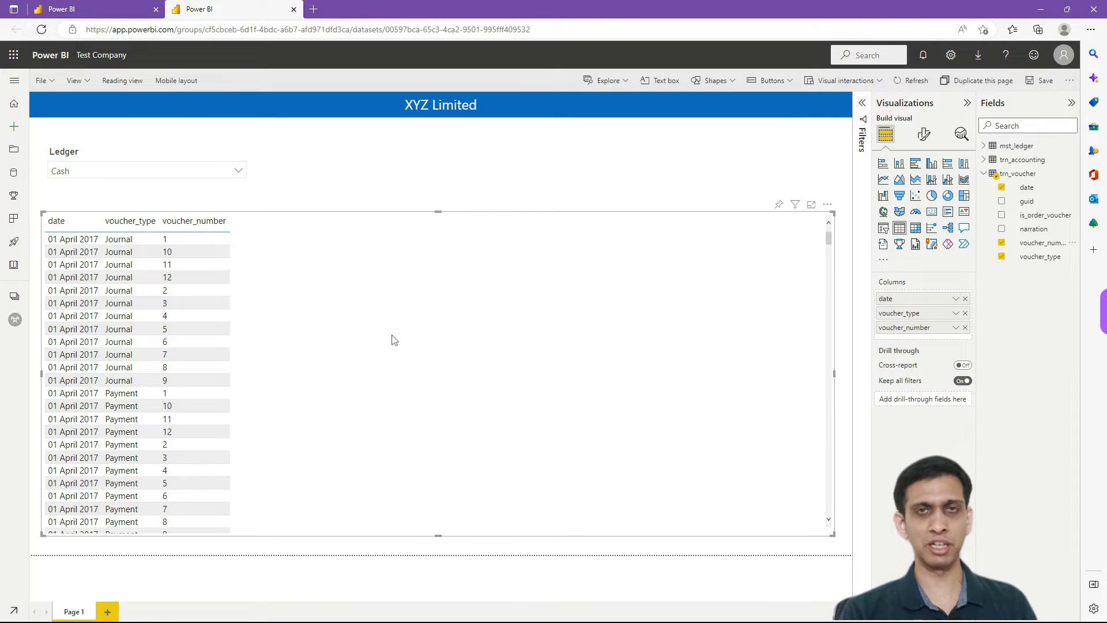
# Compare the voucher rows listed in the table visual with the Cash ledger vouchers in TallyPrime.
pyautogui.scroll(-2, 360, 354)
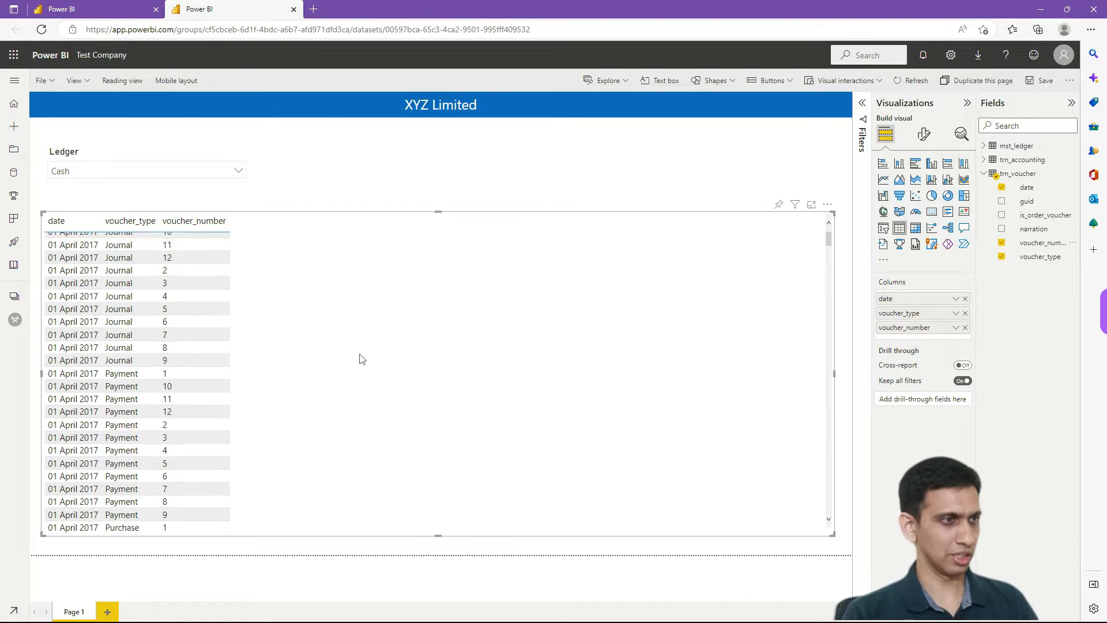
pyautogui.scroll(2, 361, 358)
pyautogui.hotkey('alt', 'Tab')
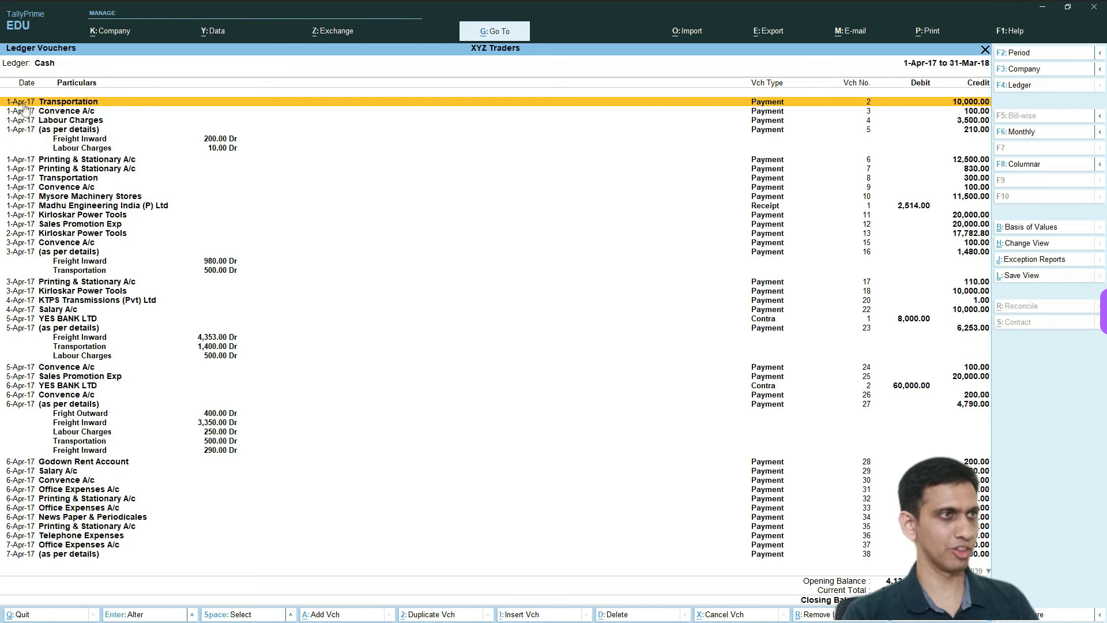
pyautogui.hotkey('alt', 'Tab')
pyautogui.scroll(-5, 241, 394)
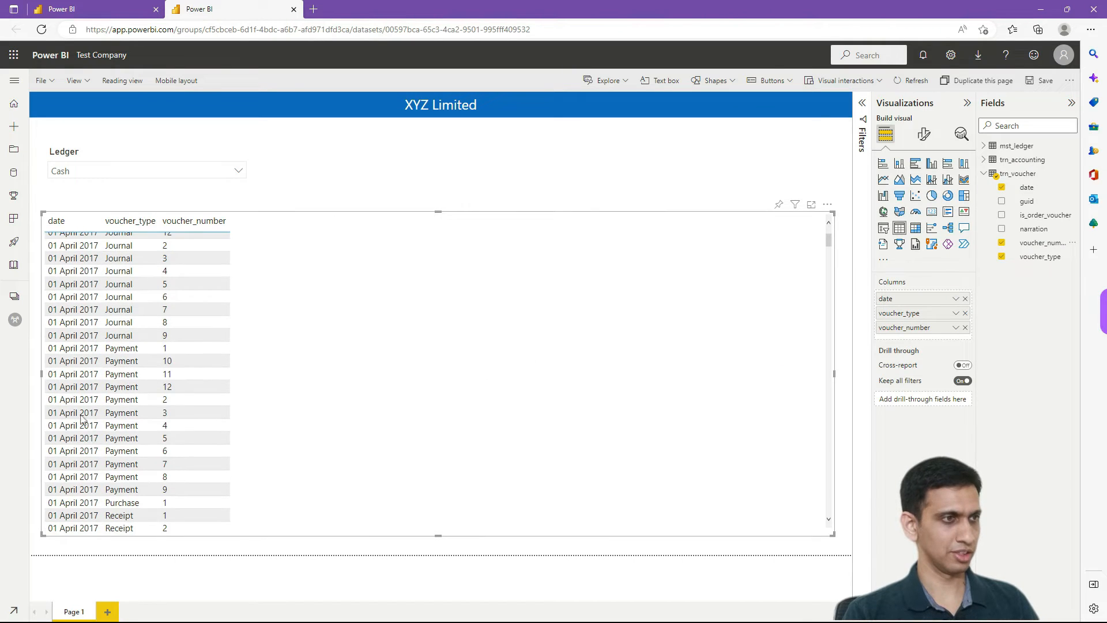
pyautogui.scroll(5, 363, 415)
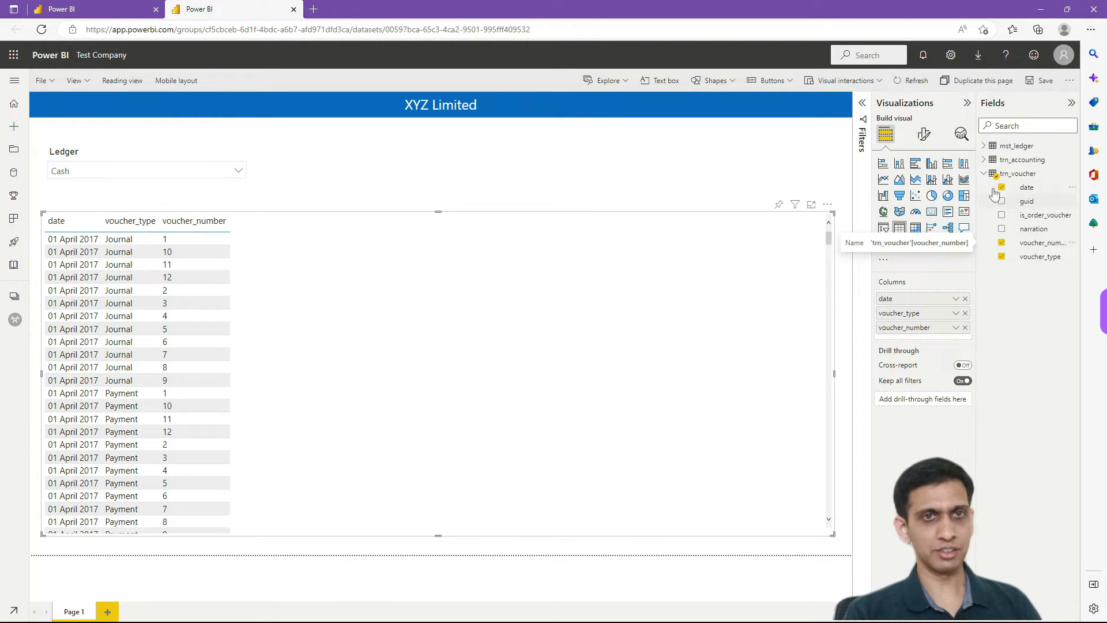
# Add the ledger field from trn_accounting to the table visual and look through the filtered rows.
pyautogui.click(984, 174)
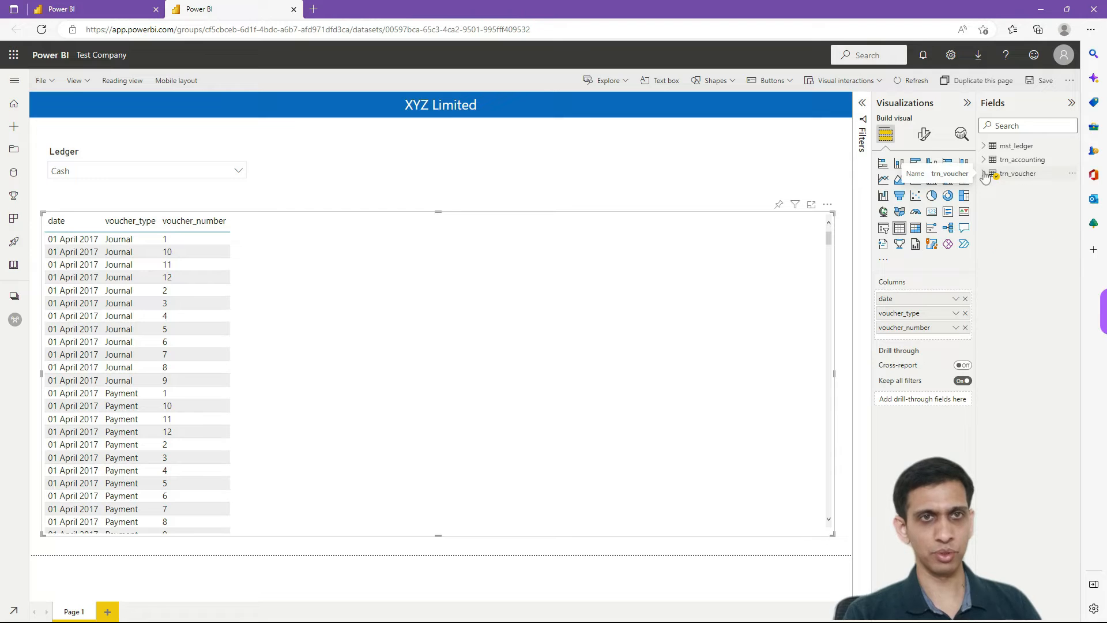
pyautogui.click(984, 160)
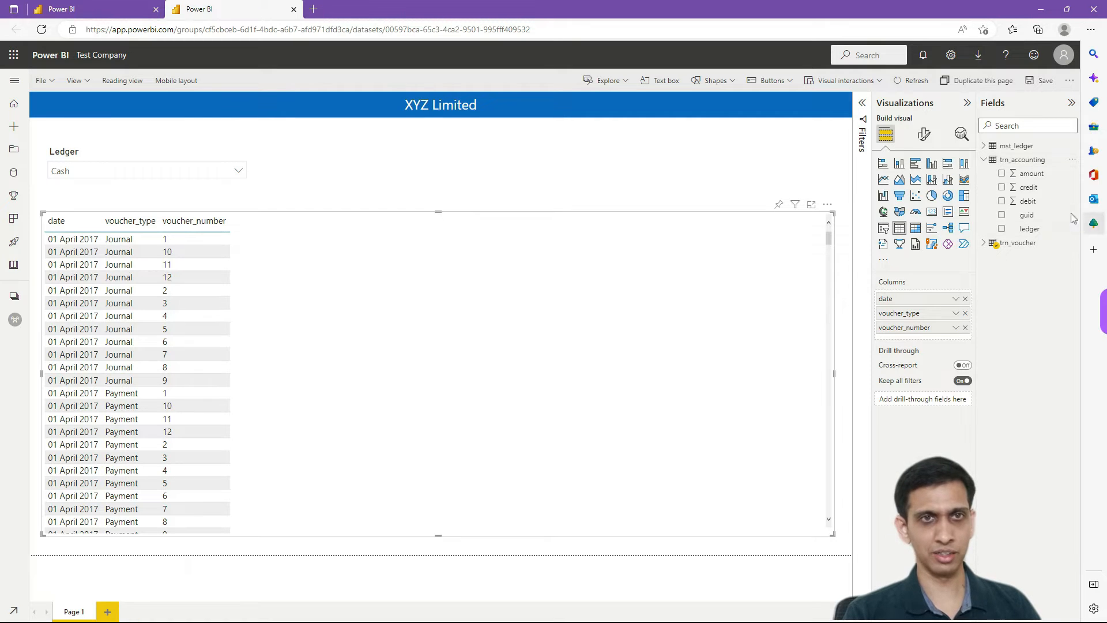
pyautogui.moveTo(1047, 230); pyautogui.dragTo(428, 321)
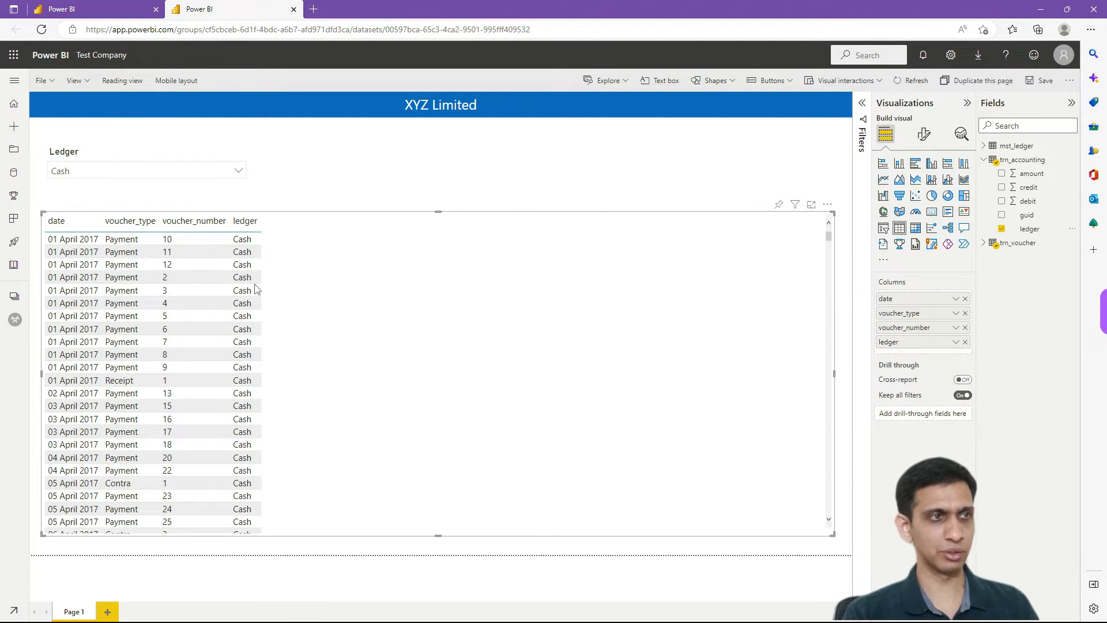
pyautogui.scroll(-4, 243, 305)
pyautogui.scroll(4, 248, 308)
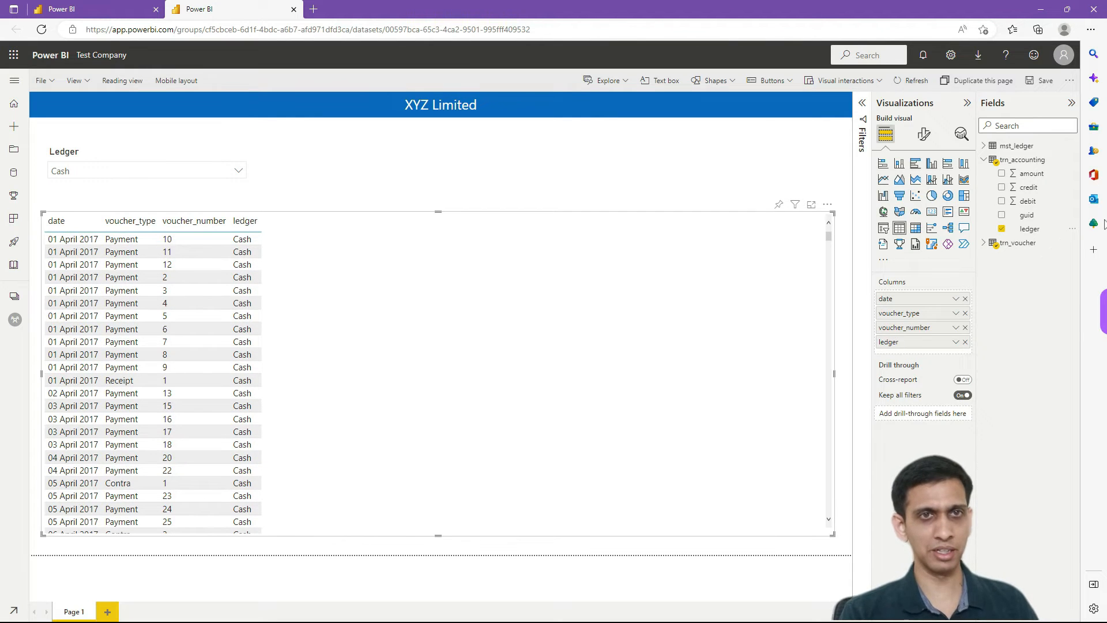
# Add the debit and credit fields from trn_accounting to the table and widen its ledger column slightly.
pyautogui.moveTo(1032, 202); pyautogui.dragTo(552, 338)
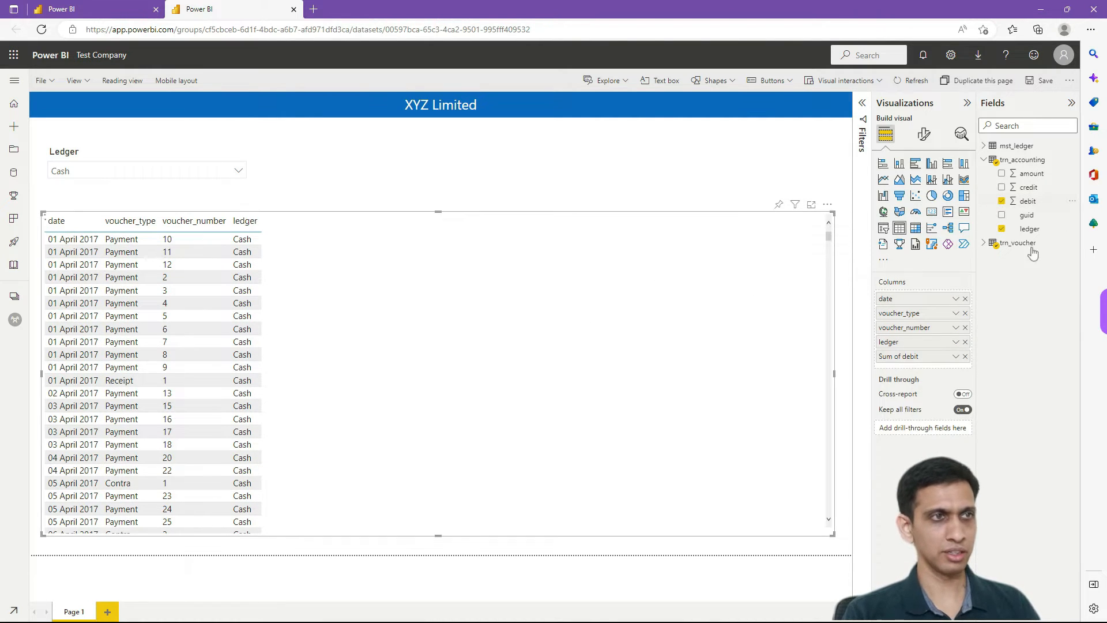
pyautogui.moveTo(1026, 190); pyautogui.dragTo(308, 311)
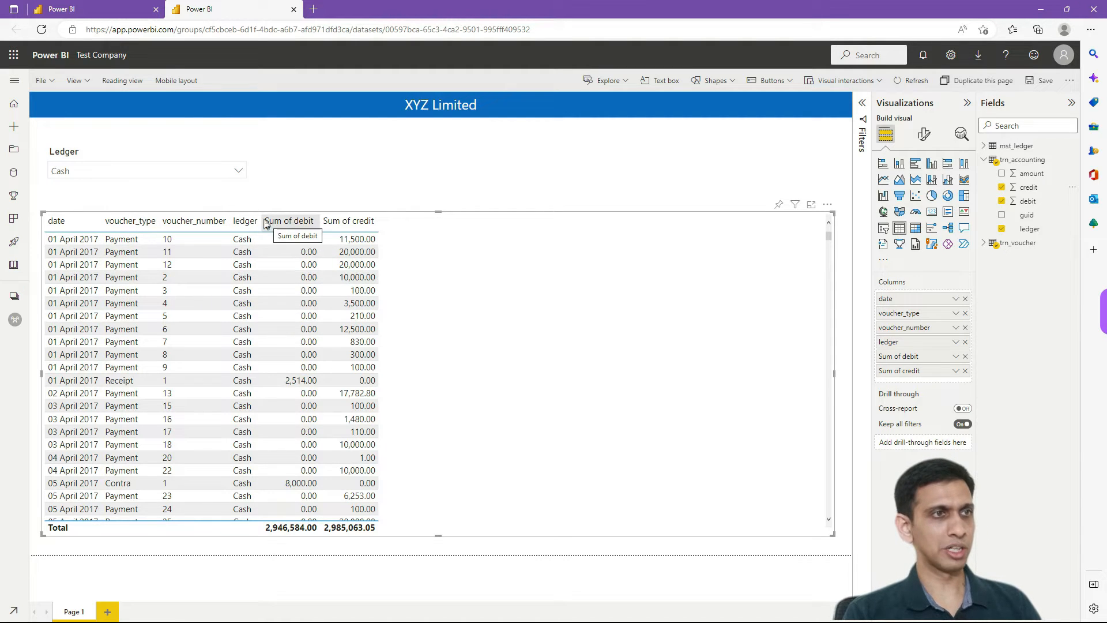
pyautogui.moveTo(261, 219); pyautogui.dragTo(282, 219)
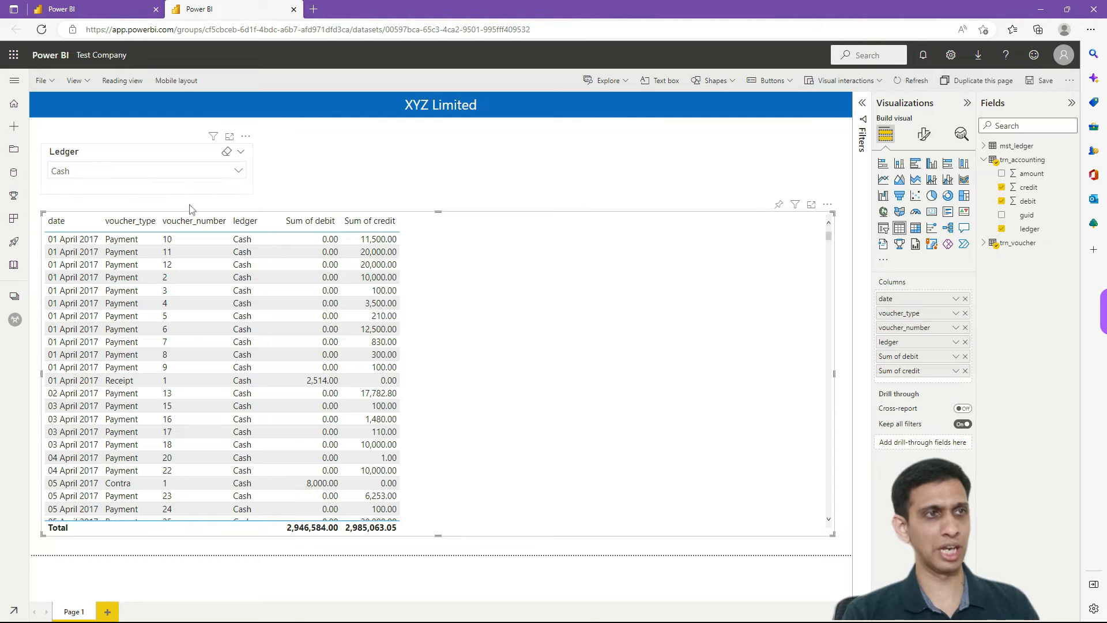
# Switch to TallyPrime, select payment voucher 5 in the Cash ledger, and show the vouchers in condensed form.
pyautogui.hotkey('alt', 'Tab')
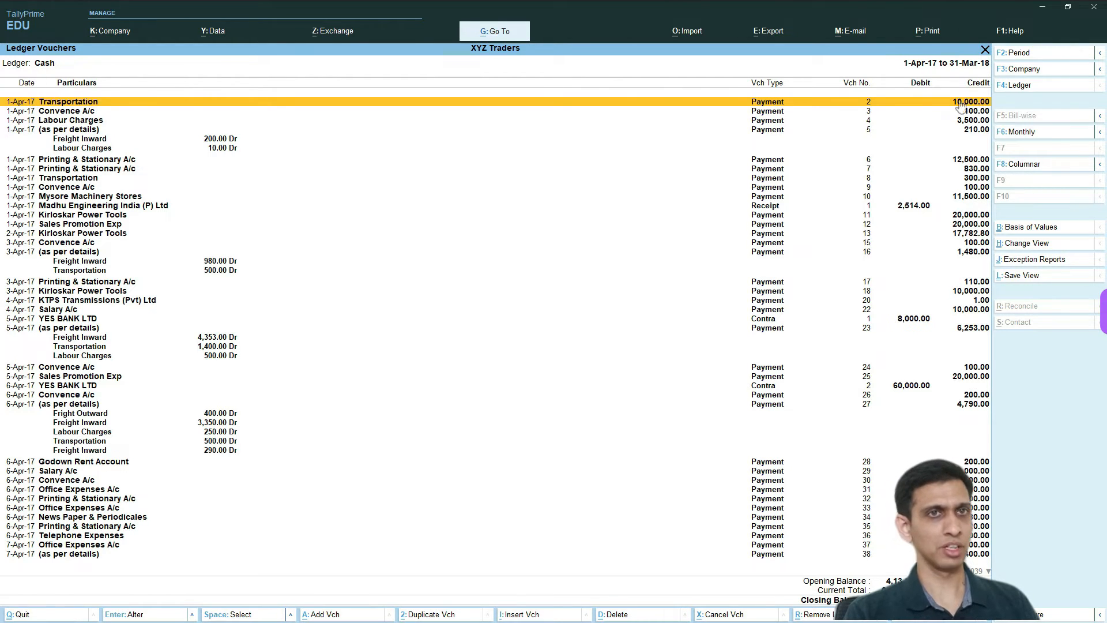
pyautogui.click(82, 136)
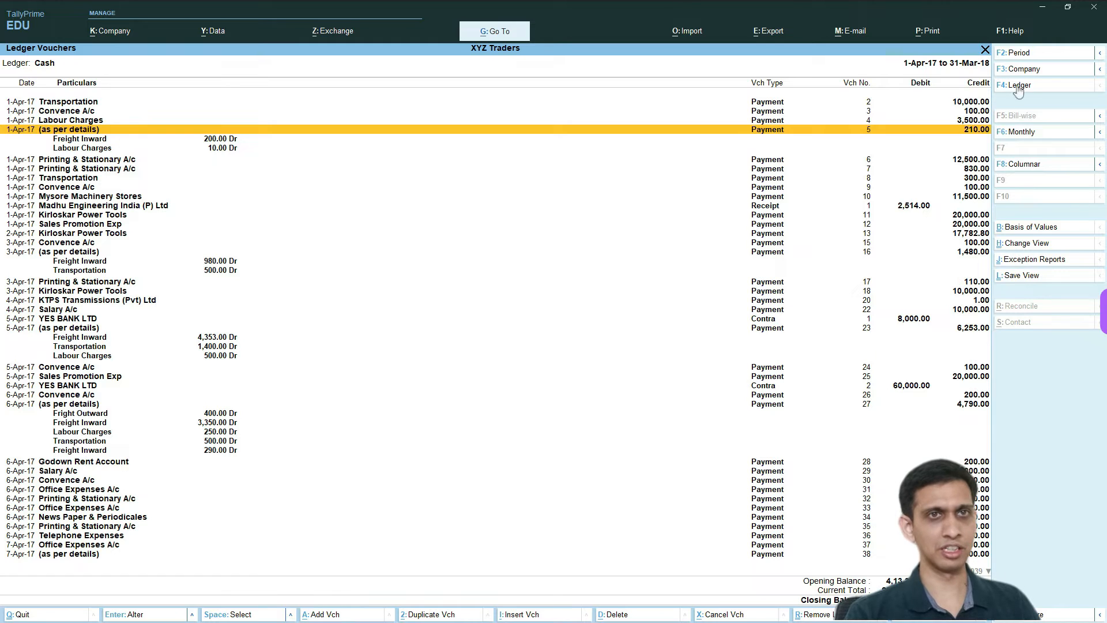
pyautogui.press('alt')
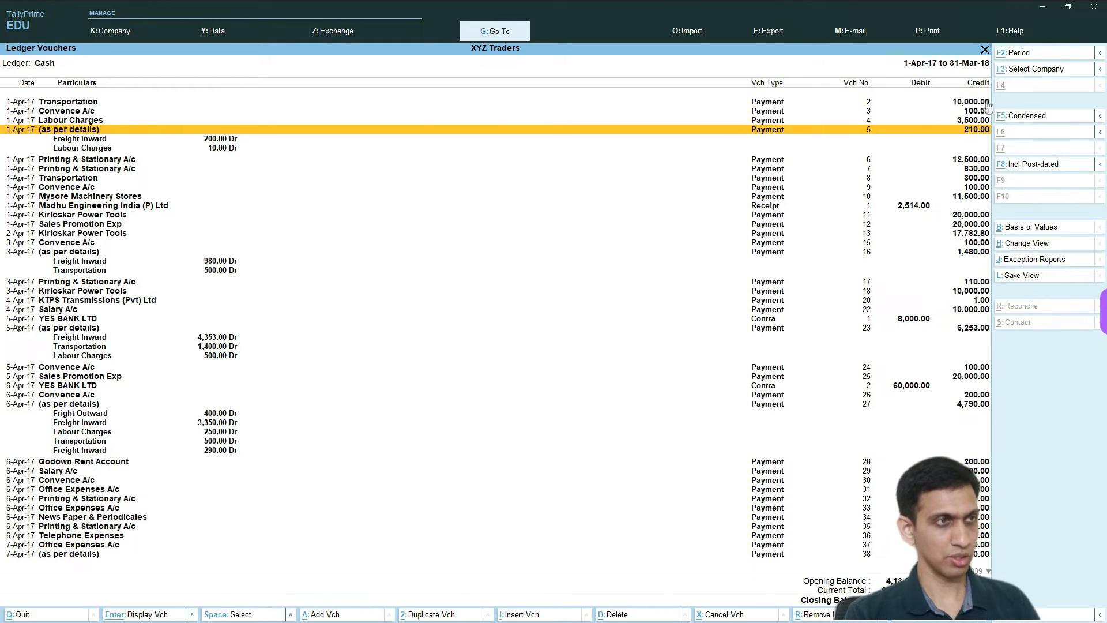
pyautogui.hotkey('alt', 'F5')
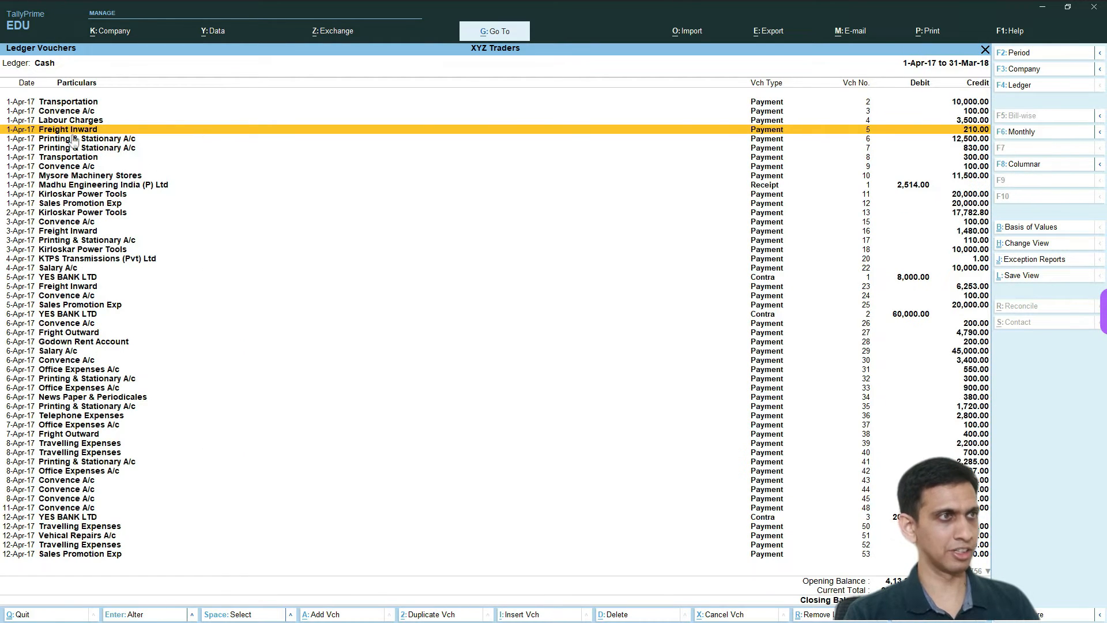
# Expand the details of payment voucher 5 to examine its multiple ledger entries, and collapse them again.
pyautogui.press('Up')
pyautogui.press('Down')
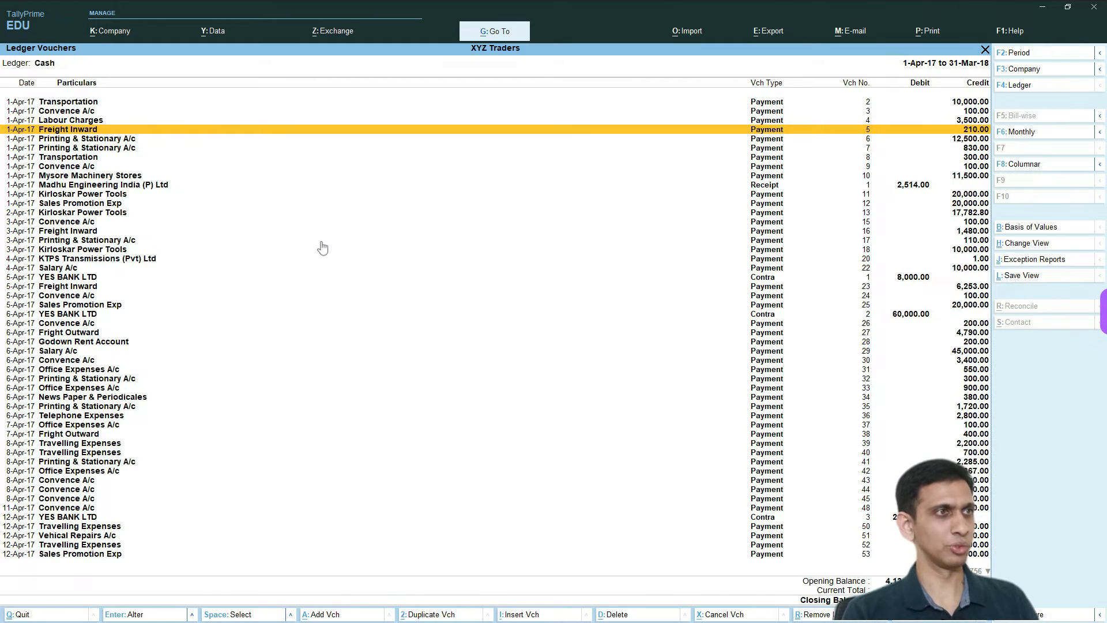
pyautogui.hotkey('shift', 'Return')
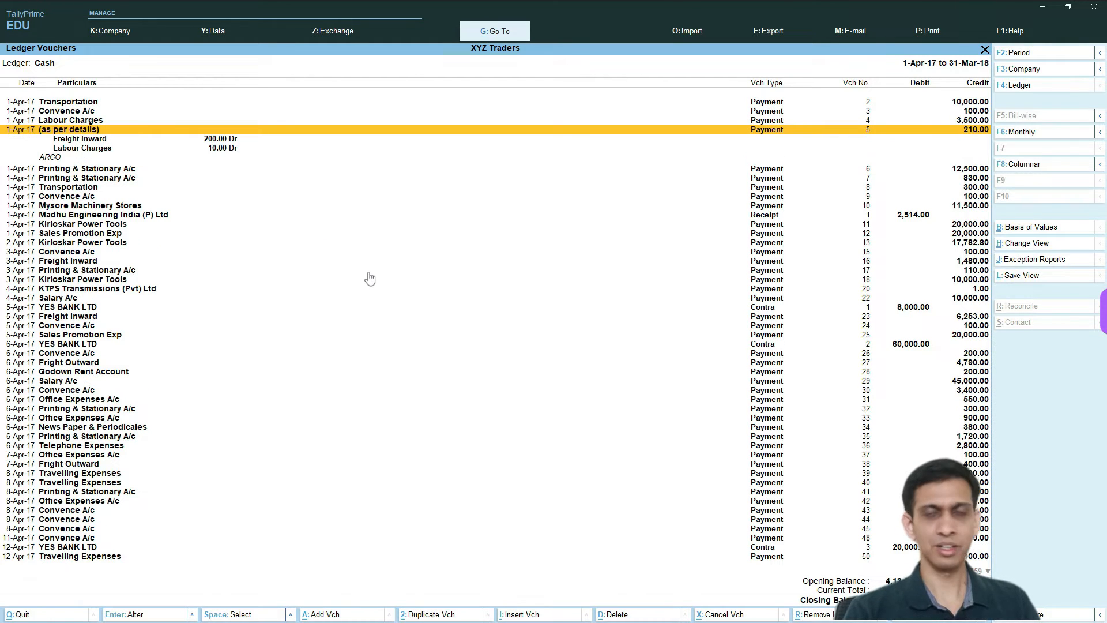
pyautogui.hotkey('shift', 'Return')
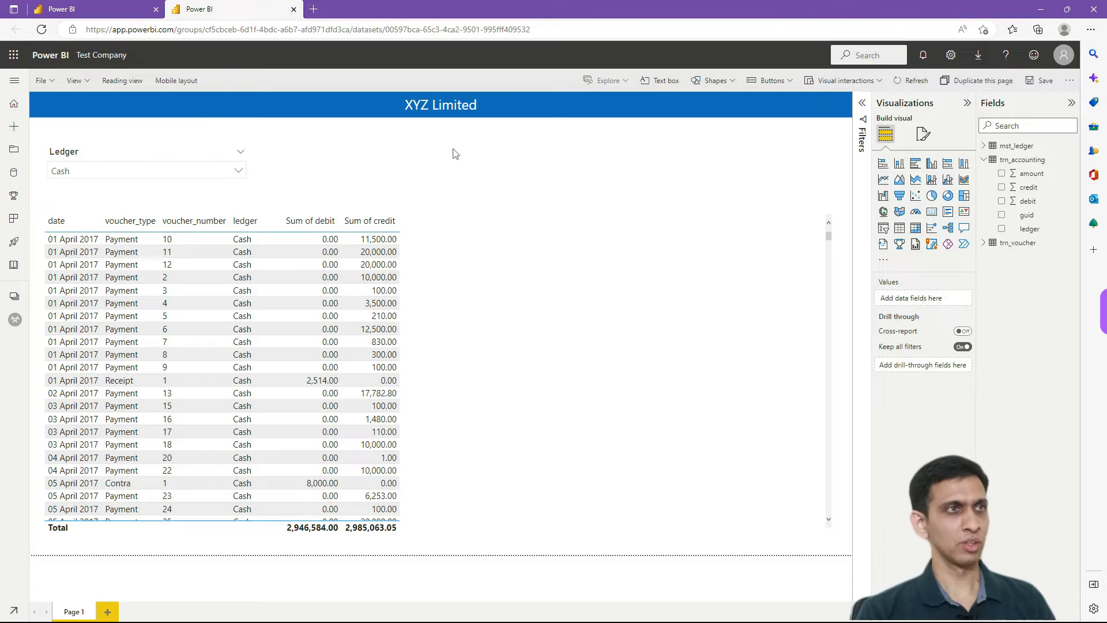
# Return to the Accounting Data datamart model and start a new measure named oppo_ledger in the trn_accounting table.
pyautogui.click(87, 10)
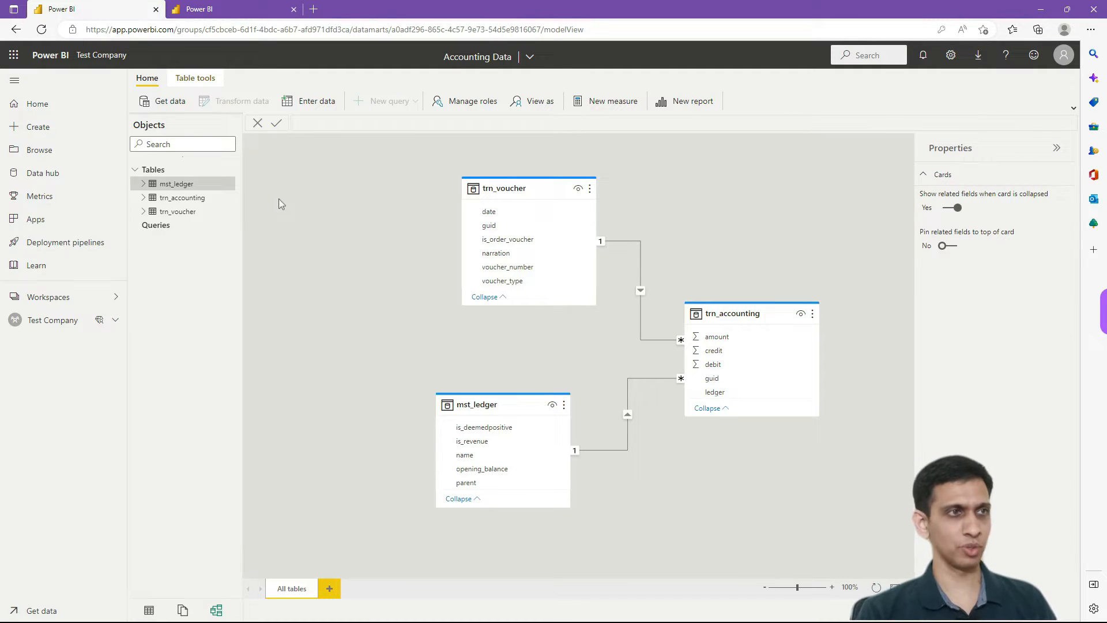
pyautogui.click(211, 203)
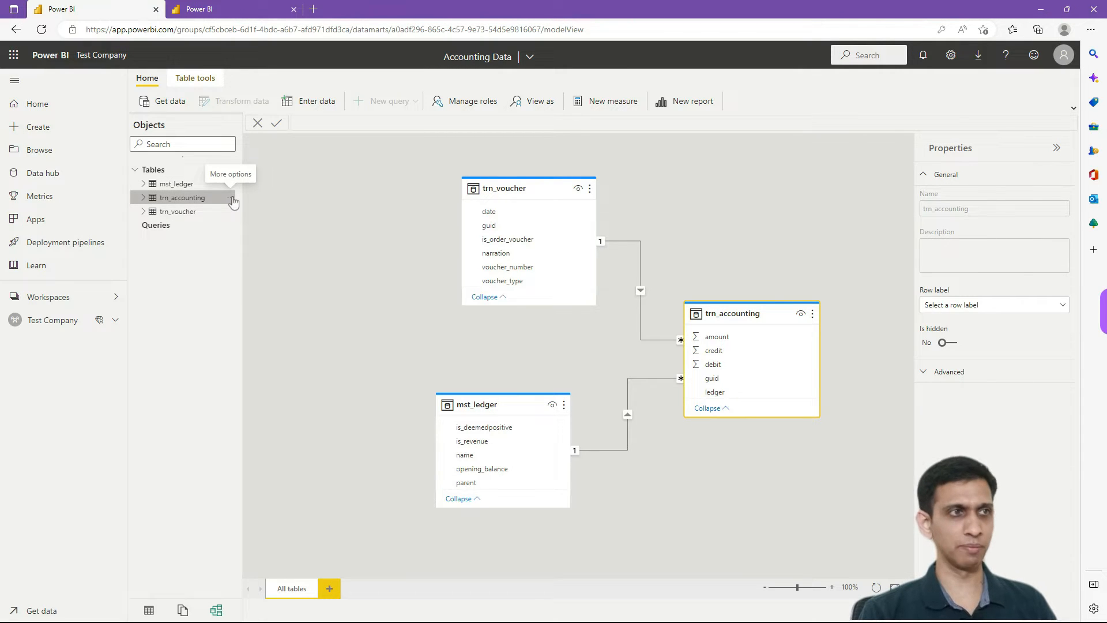
pyautogui.click(231, 201)
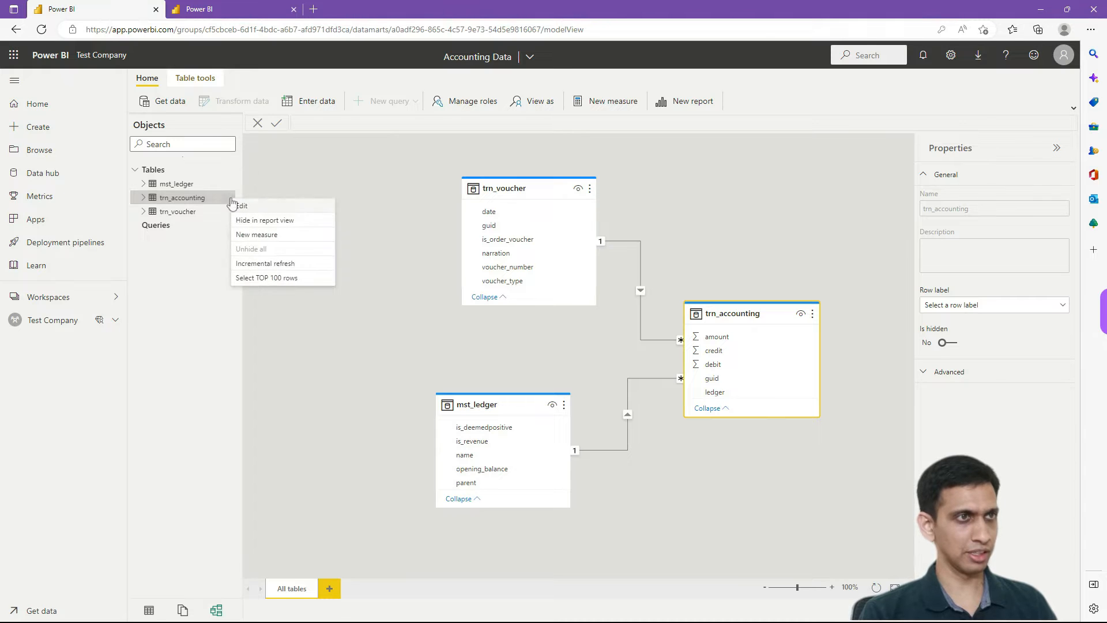
pyautogui.click(260, 235)
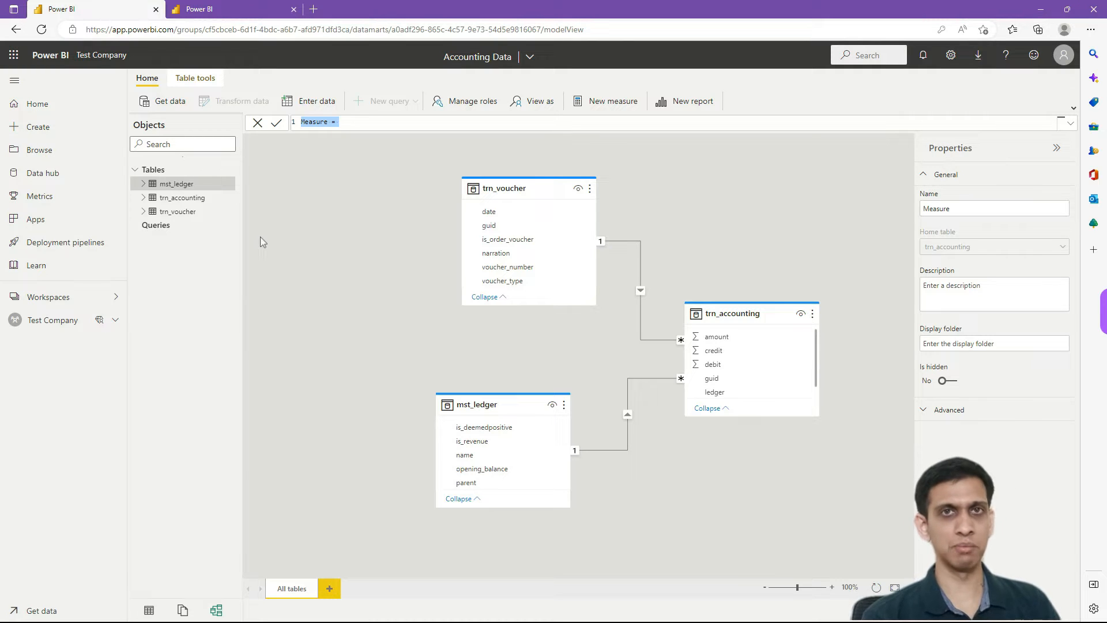
pyautogui.write('op')
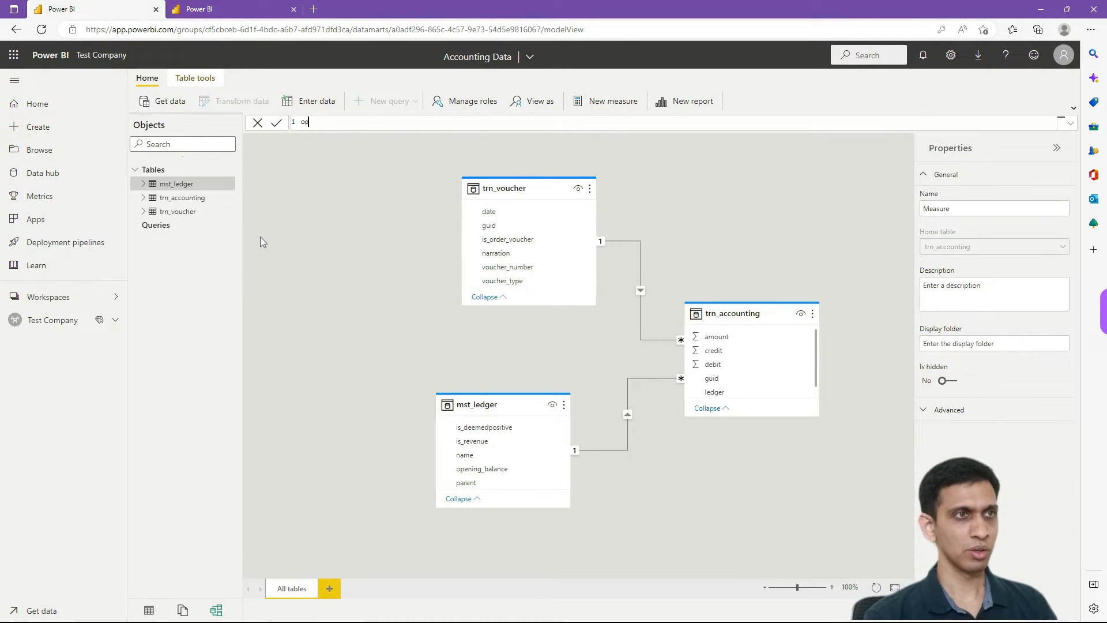
pyautogui.write('po_')
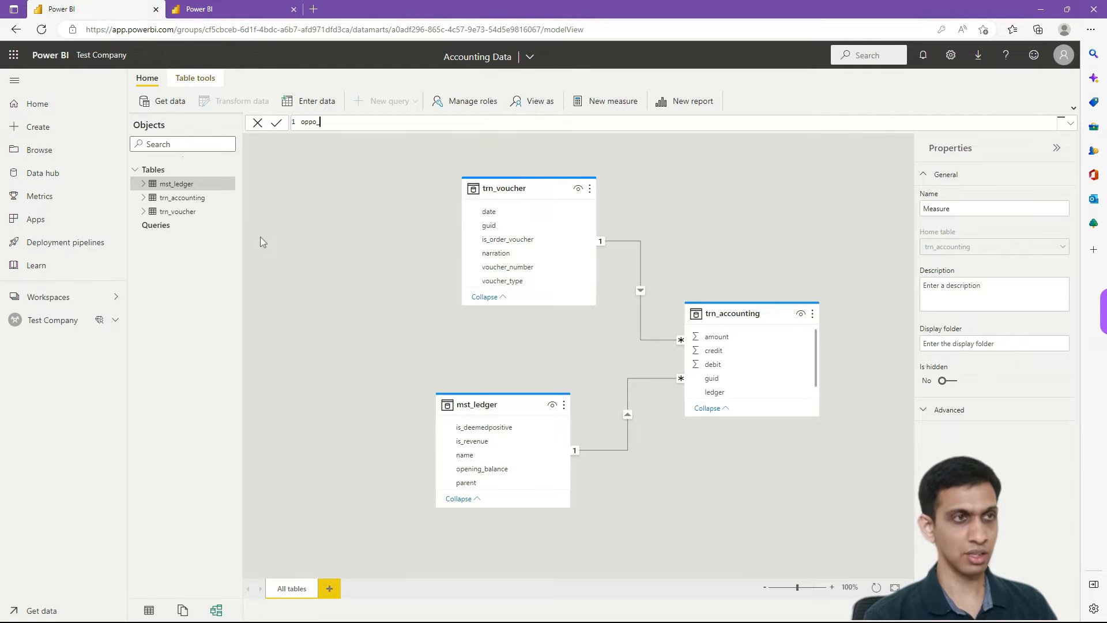
pyautogui.write('ledger =')
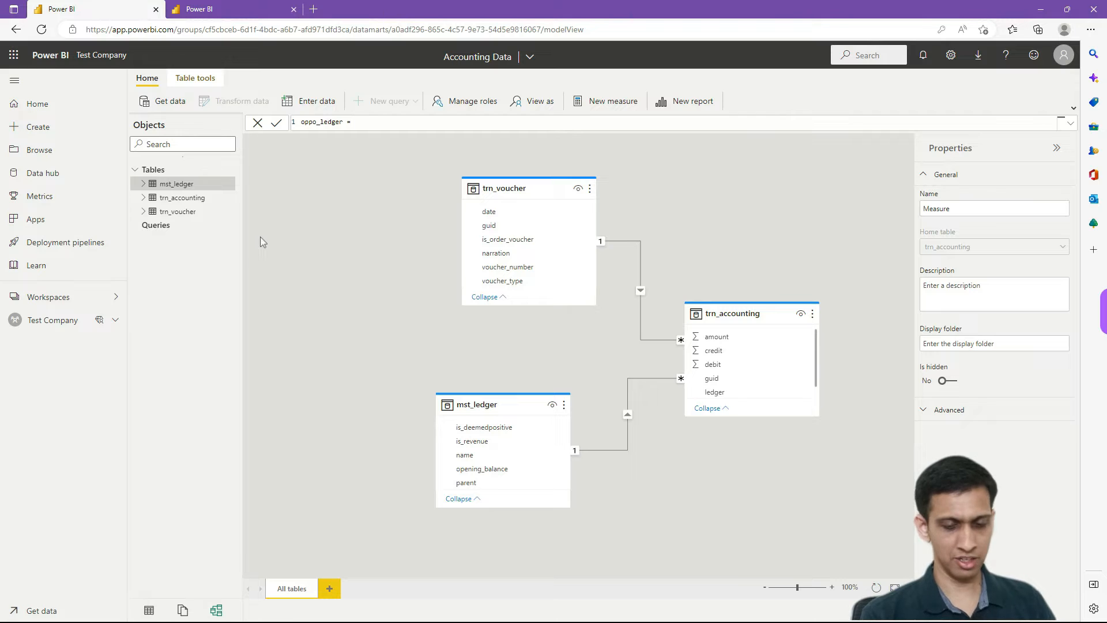
# On a new line of the oppo_ledger formula, define the variable curr_guid as MAX([guid]).
pyautogui.hotkey('shift', 'Return')
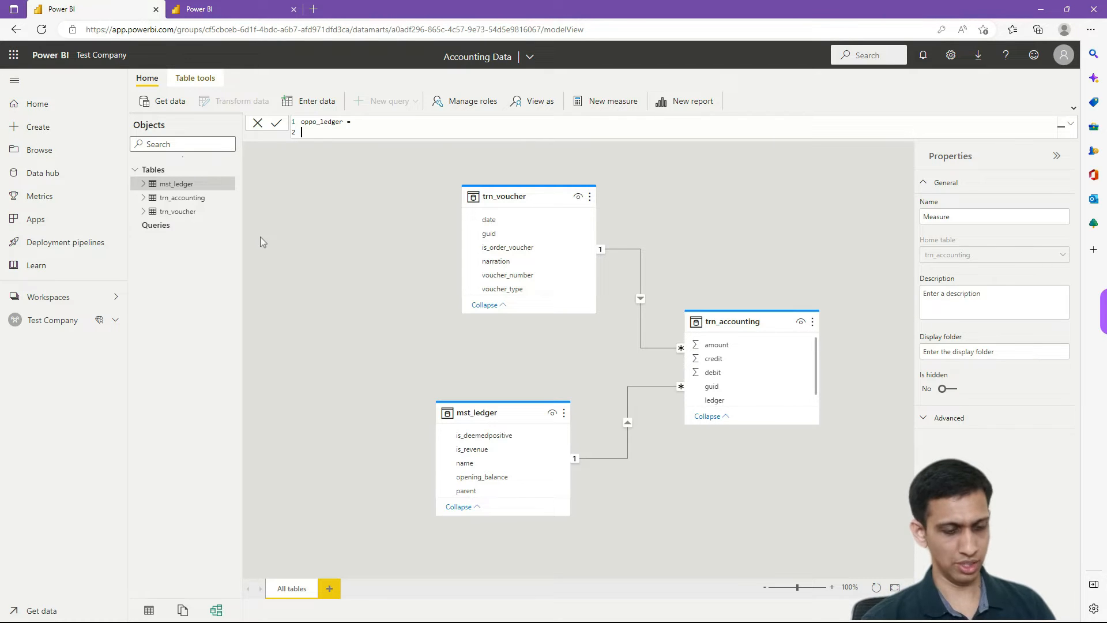
pyautogui.write('var ')
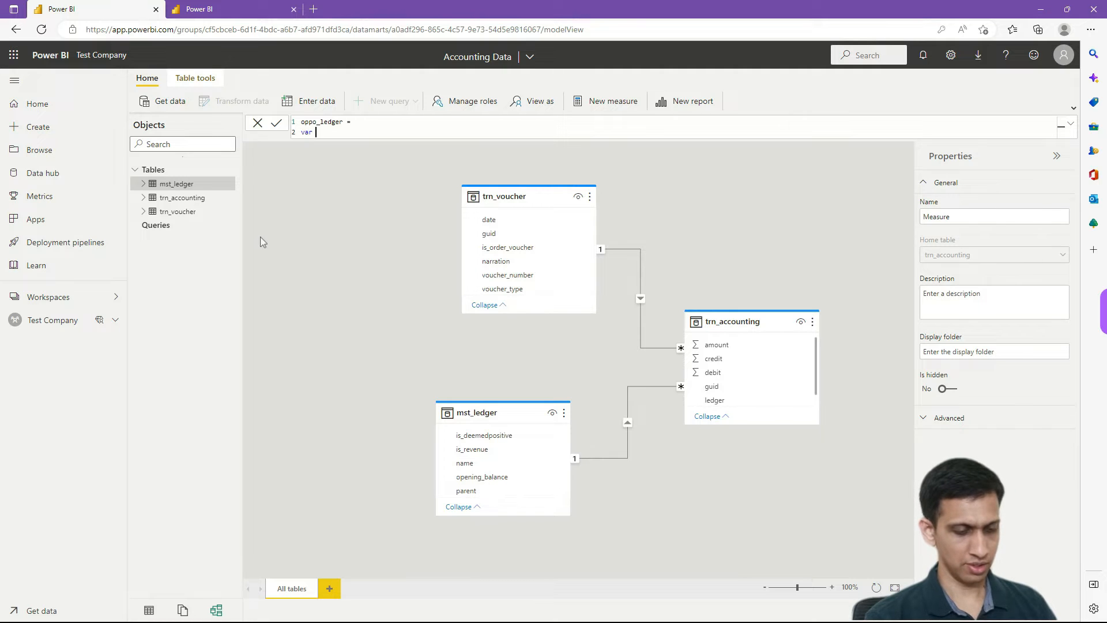
pyautogui.write('curr_')
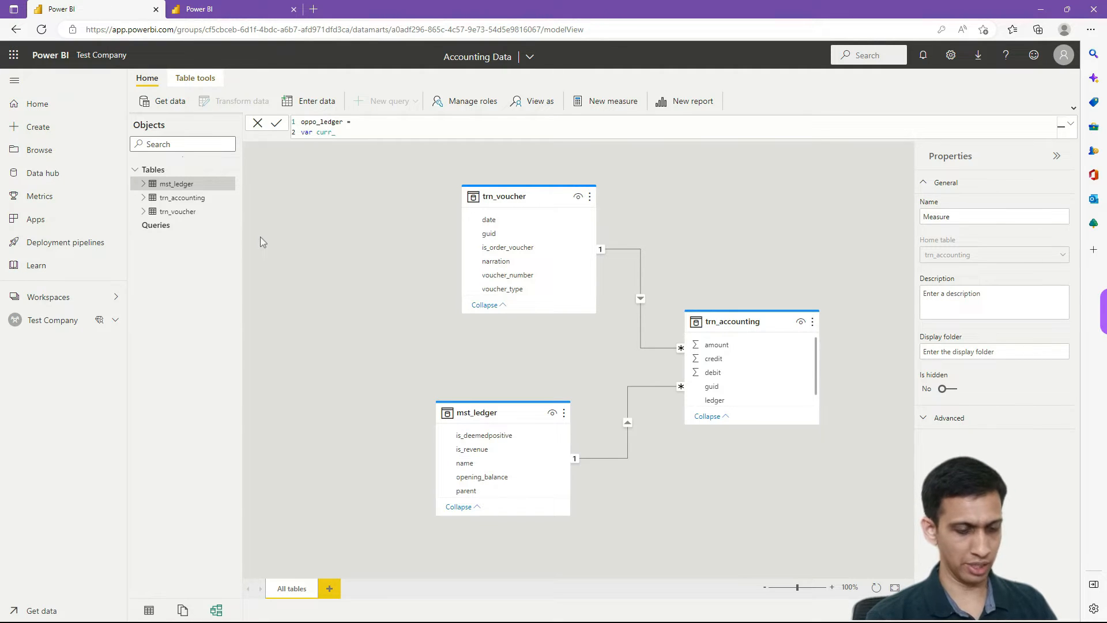
pyautogui.write('guid =')
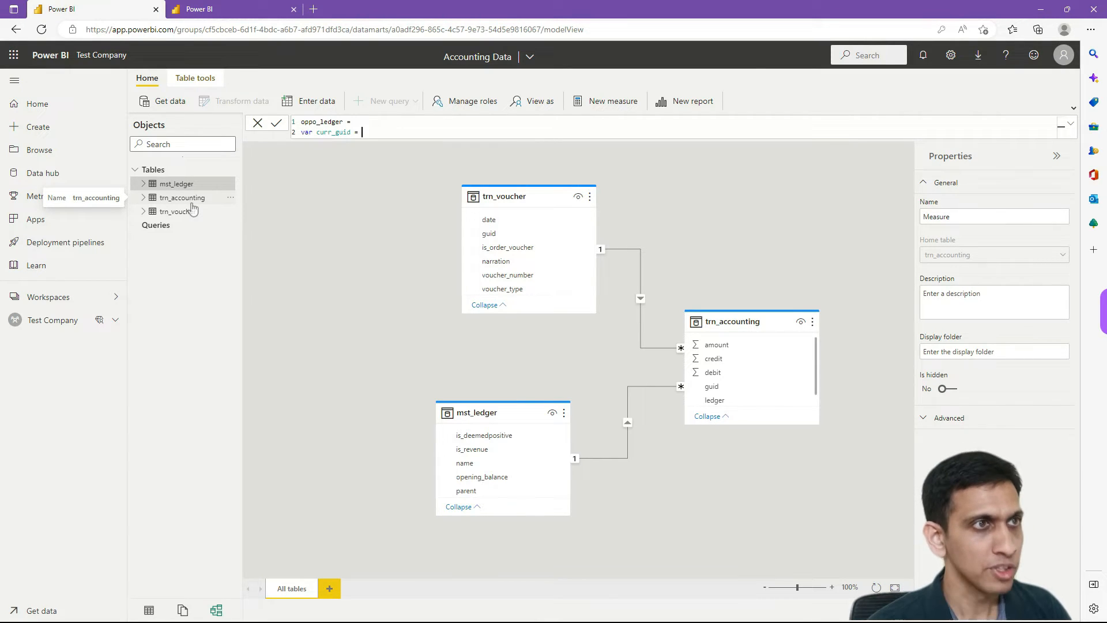
pyautogui.write('M')
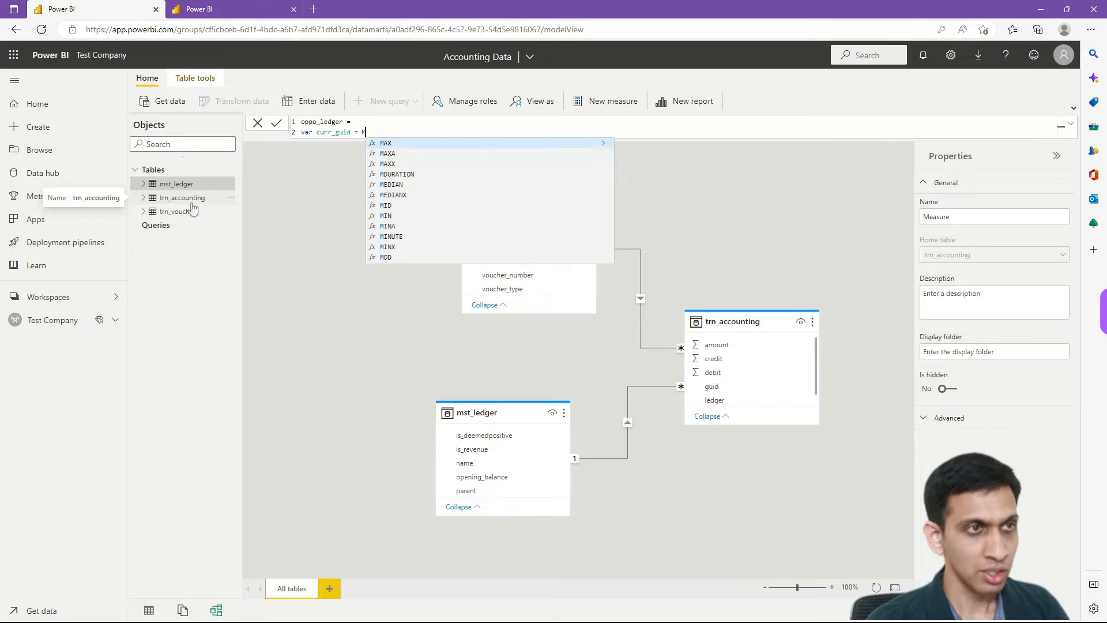
pyautogui.write('AX(')
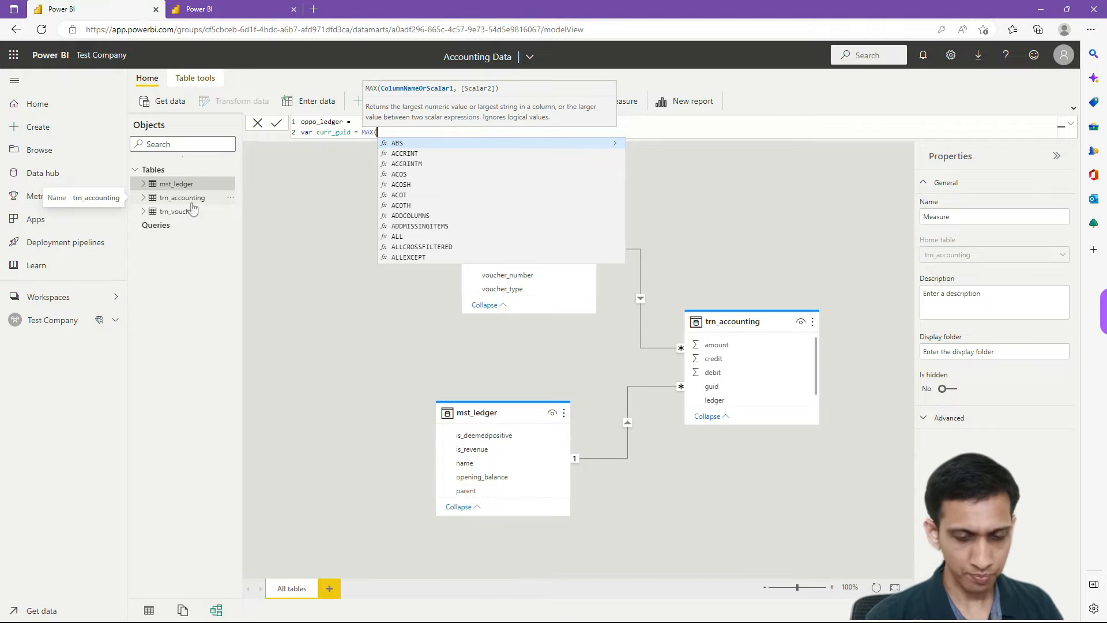
pyautogui.write('[')
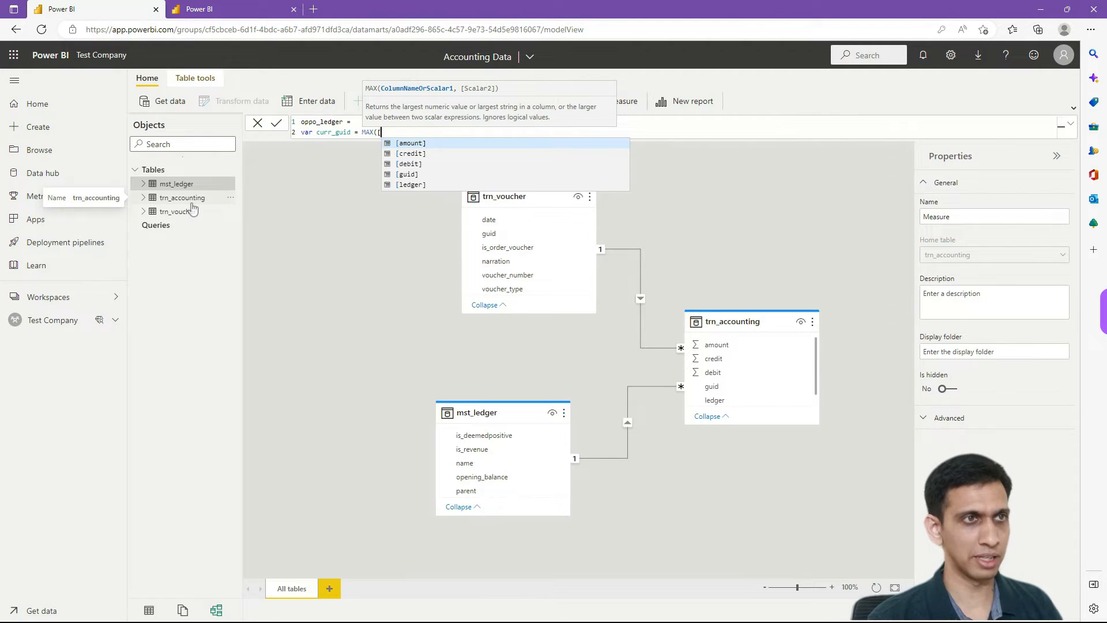
pyautogui.press('Down')
pyautogui.press('Down')
pyautogui.press('Down')
pyautogui.press('Tab')
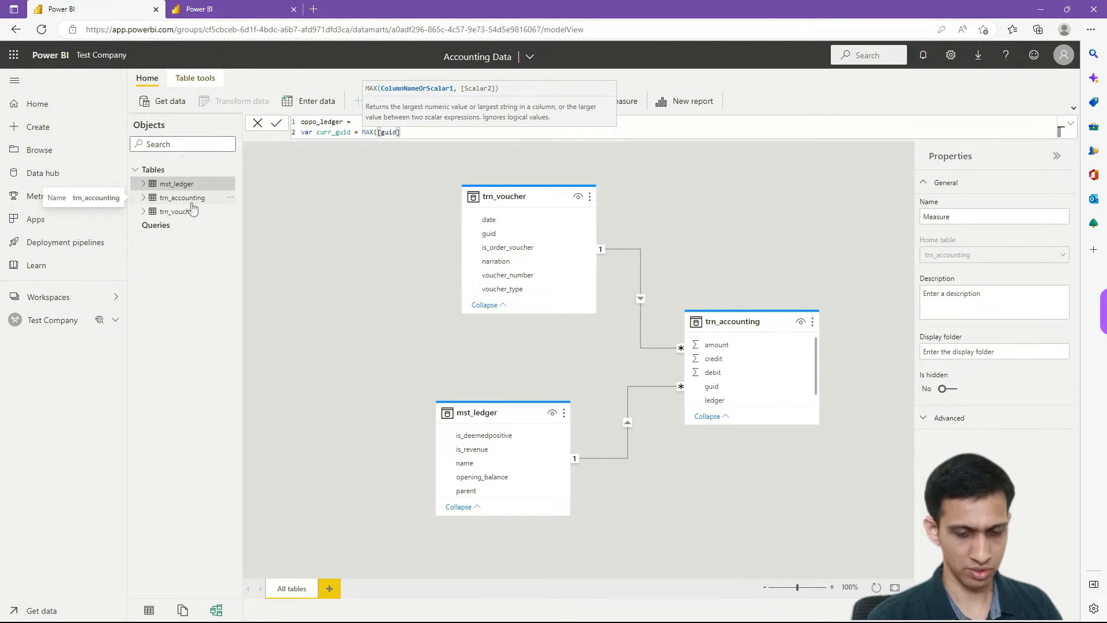
pyautogui.write(')')
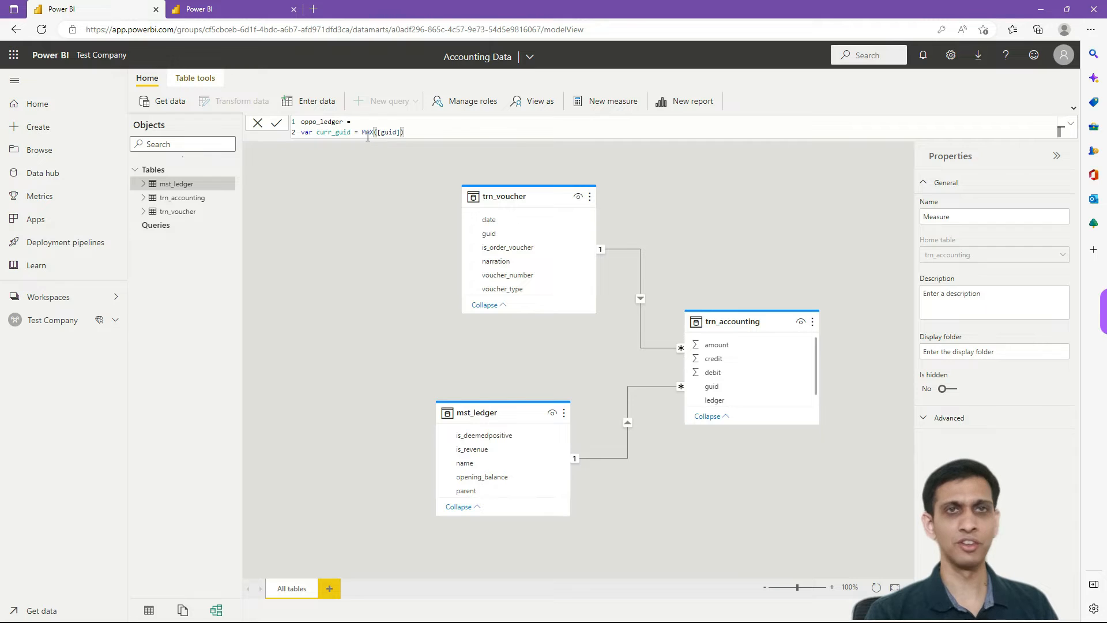
# Add a third formula line defining the variable curr_ledger as MAX([ledger]).
pyautogui.hotkey('shift', 'Return')
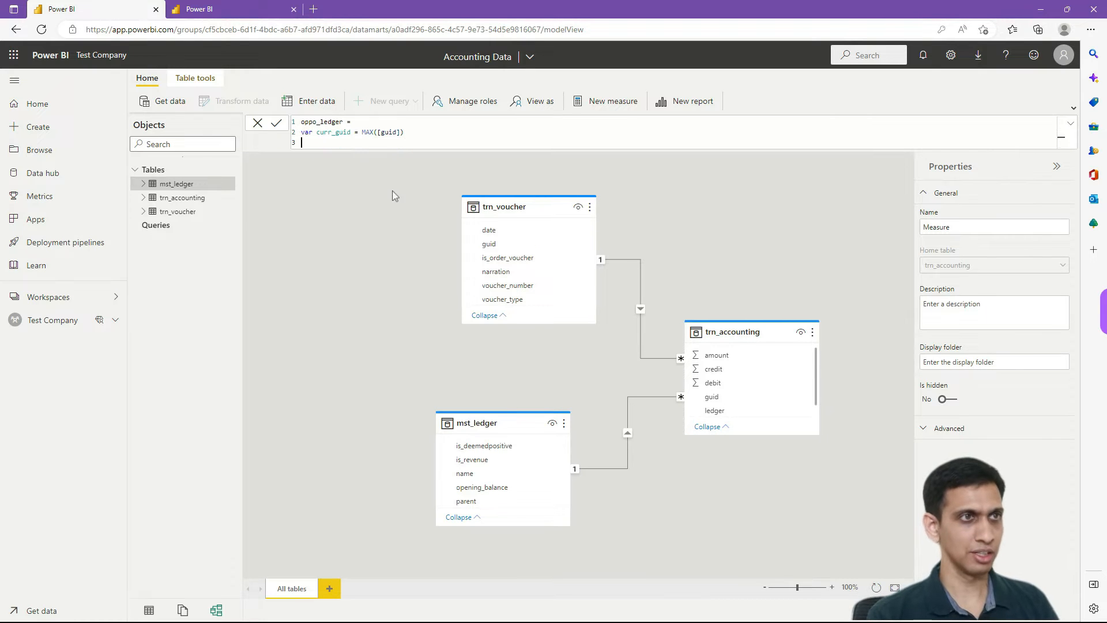
pyautogui.write('VA')
pyautogui.press('BackSpace')
pyautogui.press('BackSpace')
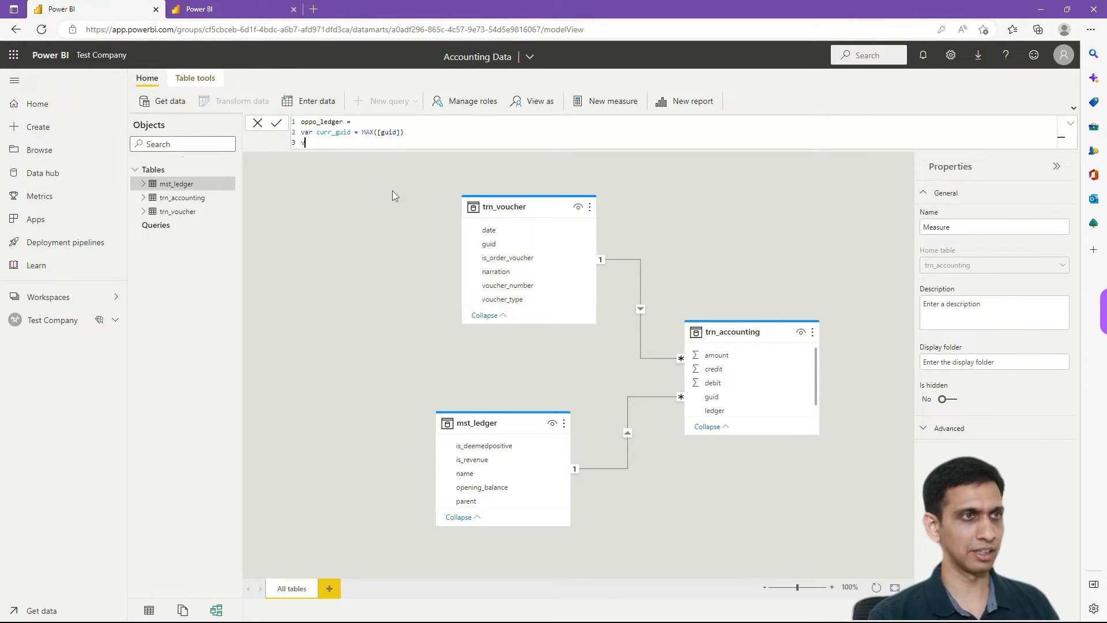
pyautogui.write('var curr_')
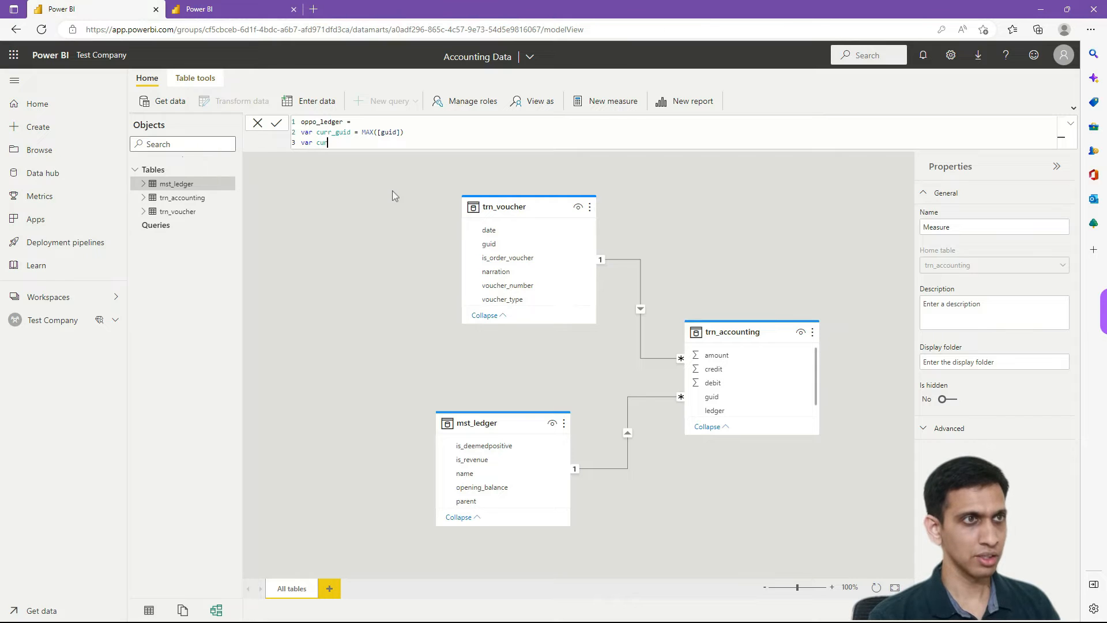
pyautogui.write('ger =')
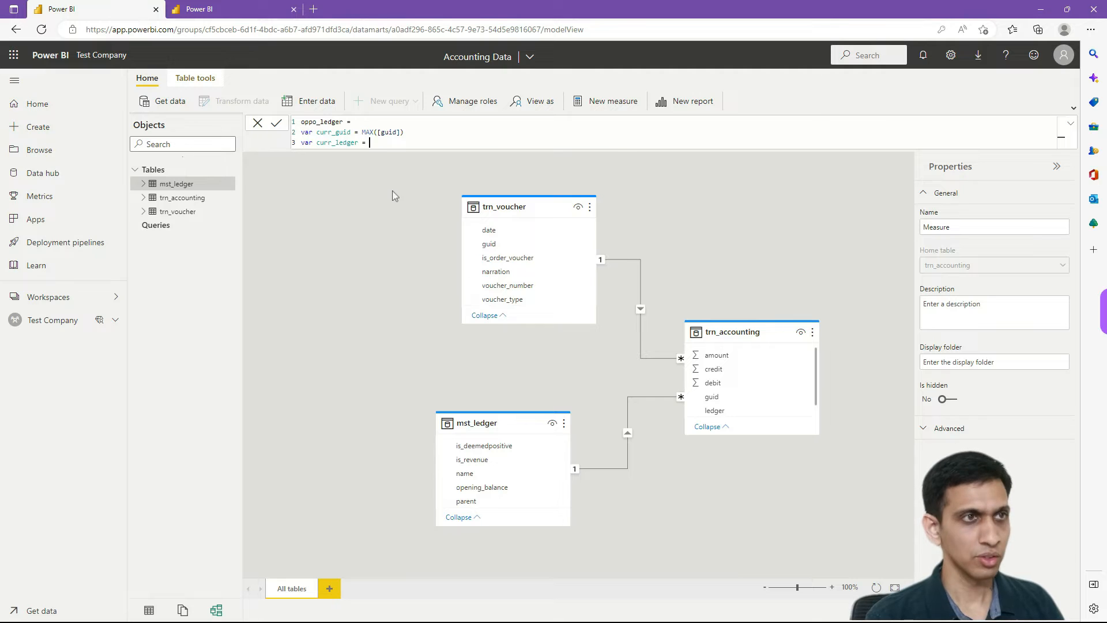
pyautogui.write('MAX(')
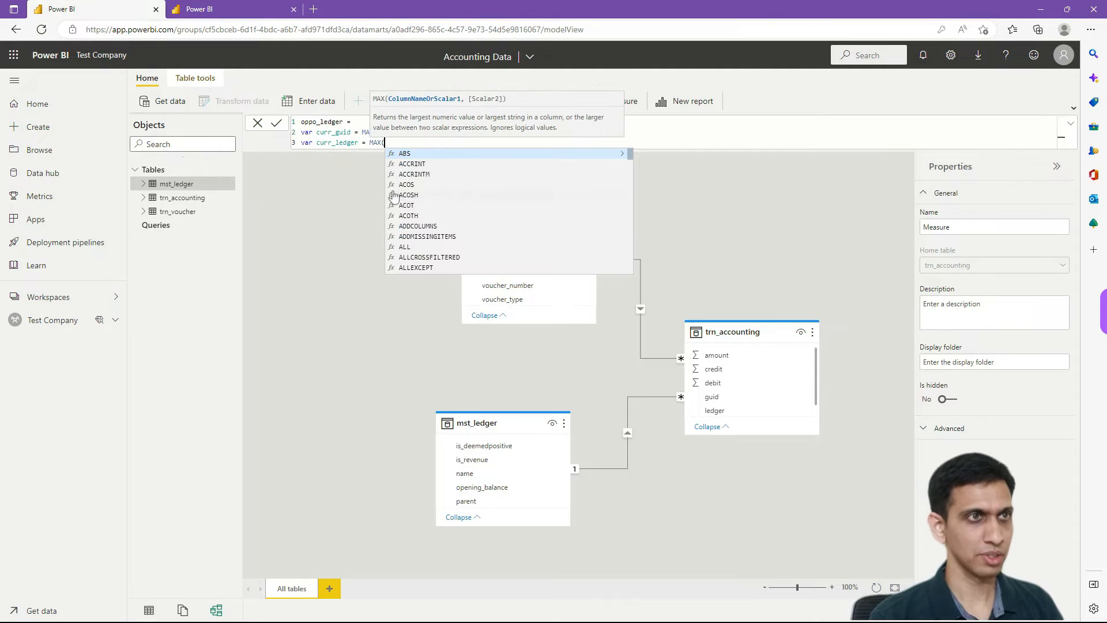
pyautogui.write('[ledger])')
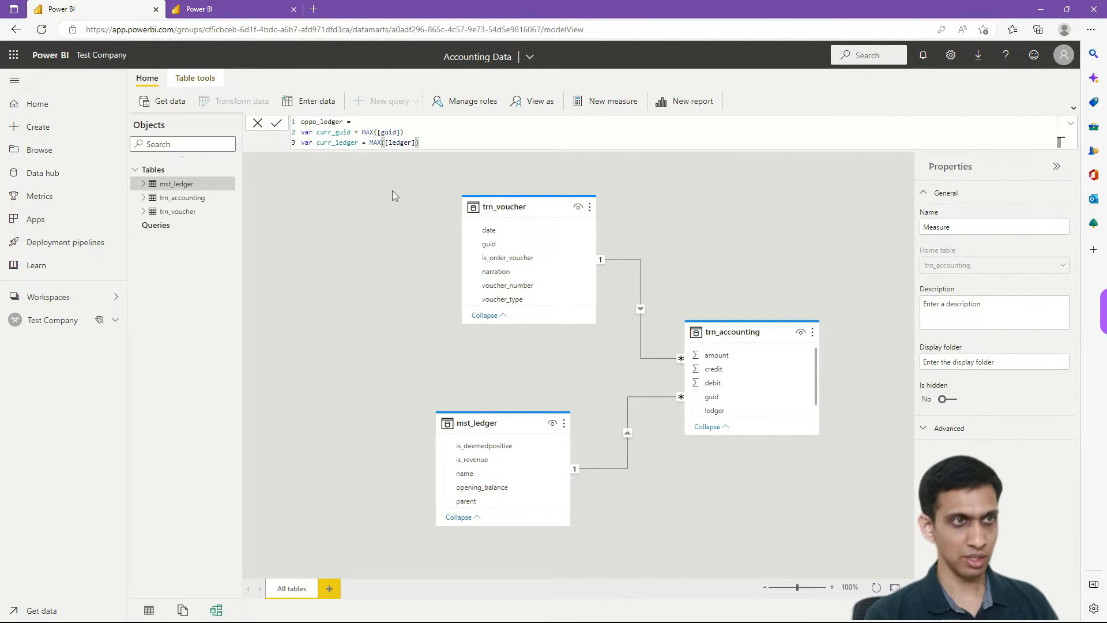
# Add a return line that begins a CALCULATE expression with MAX([ledger]) as its first argument.
pyautogui.hotkey('shift', 'Return')
pyautogui.write('re')
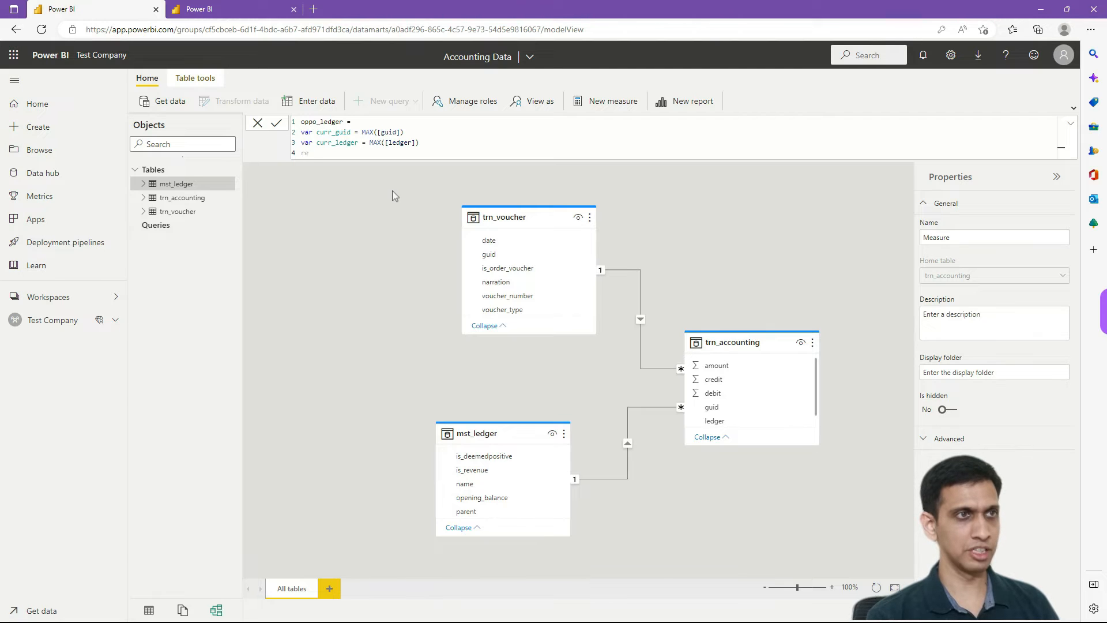
pyautogui.write('turn')
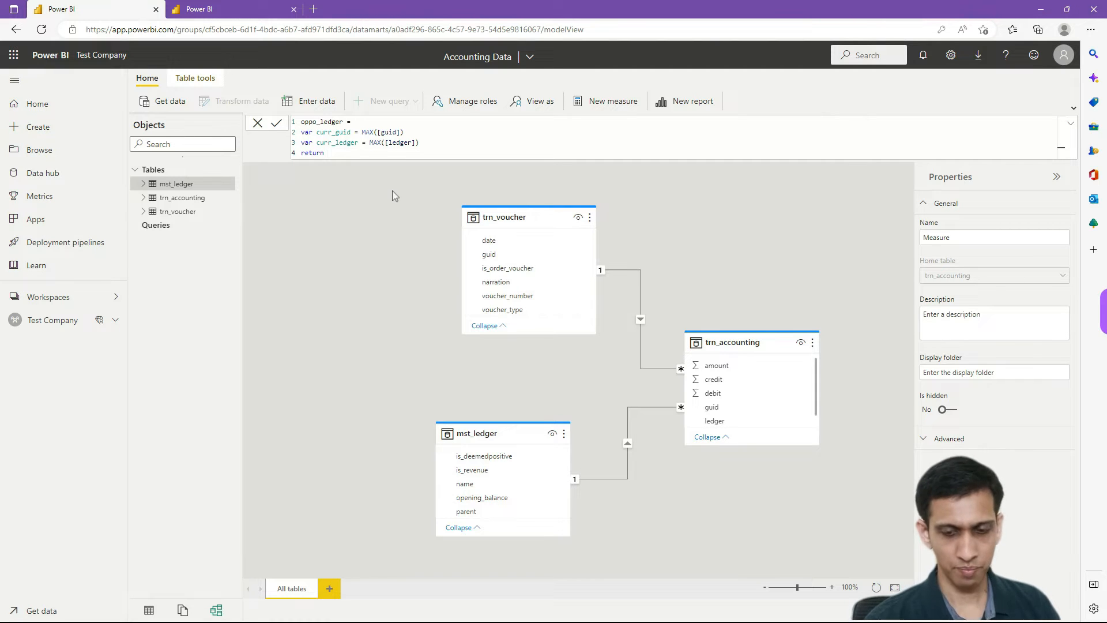
pyautogui.write(' CALCULATE(')
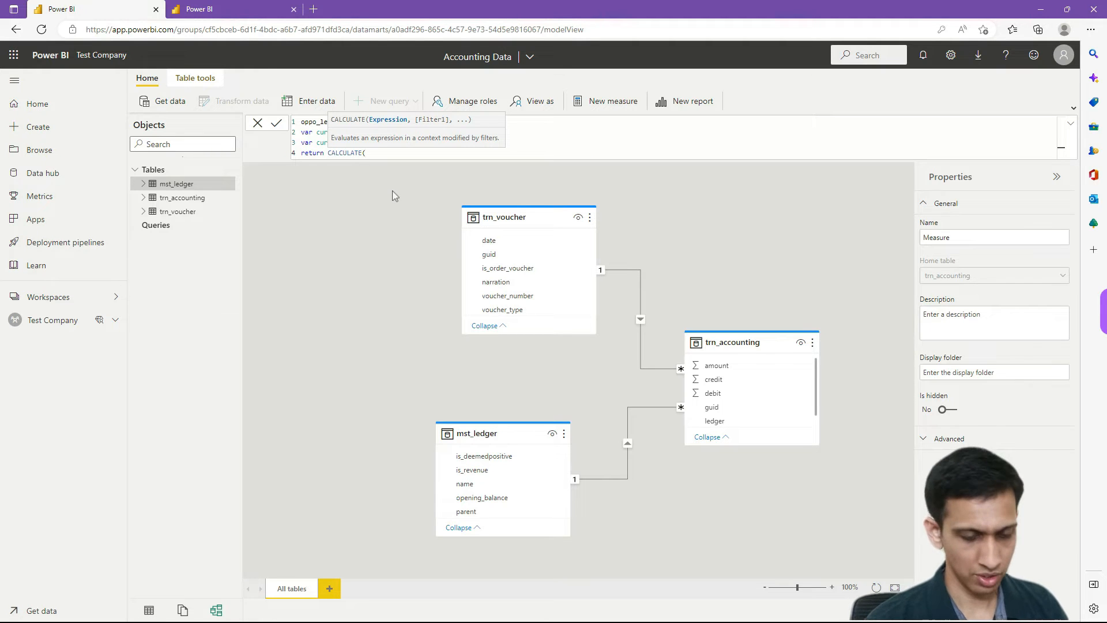
pyautogui.write('MAX')
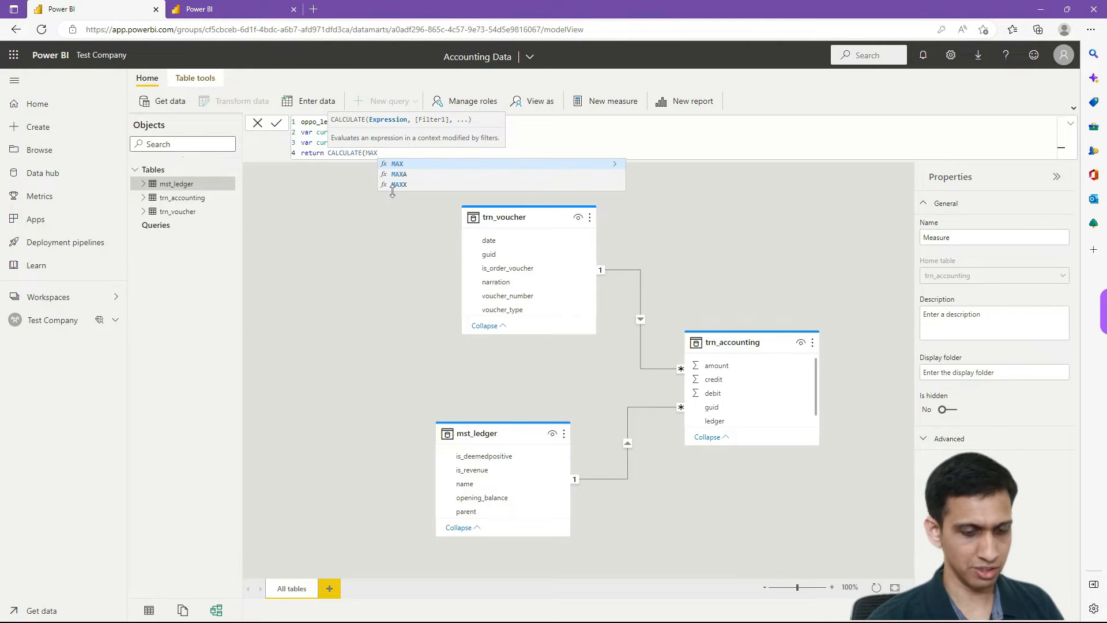
pyautogui.write('(')
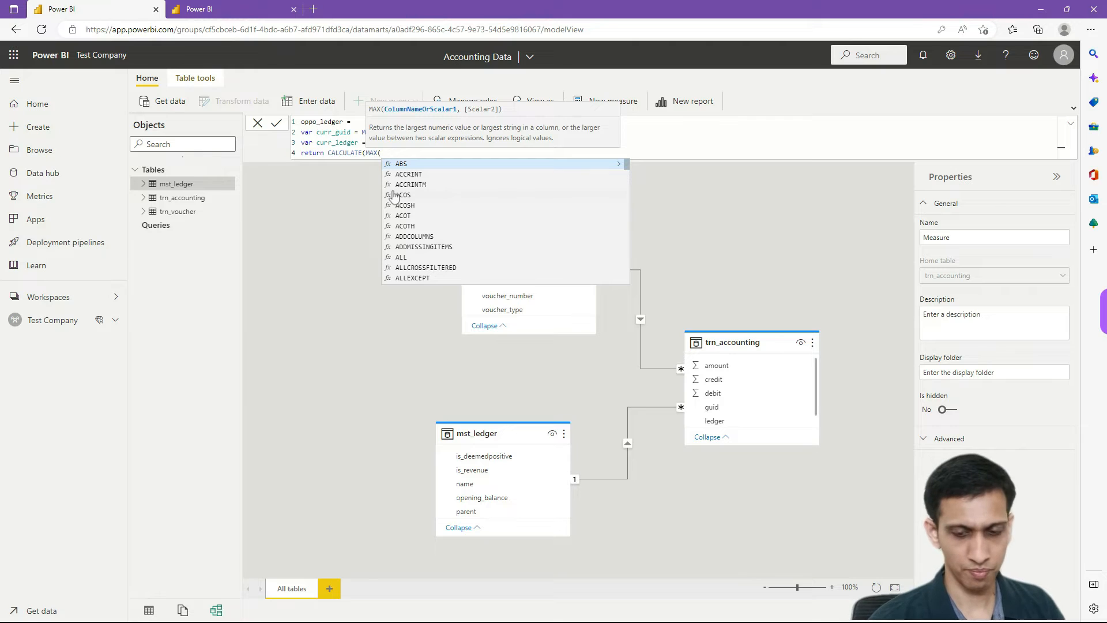
pyautogui.write('[l')
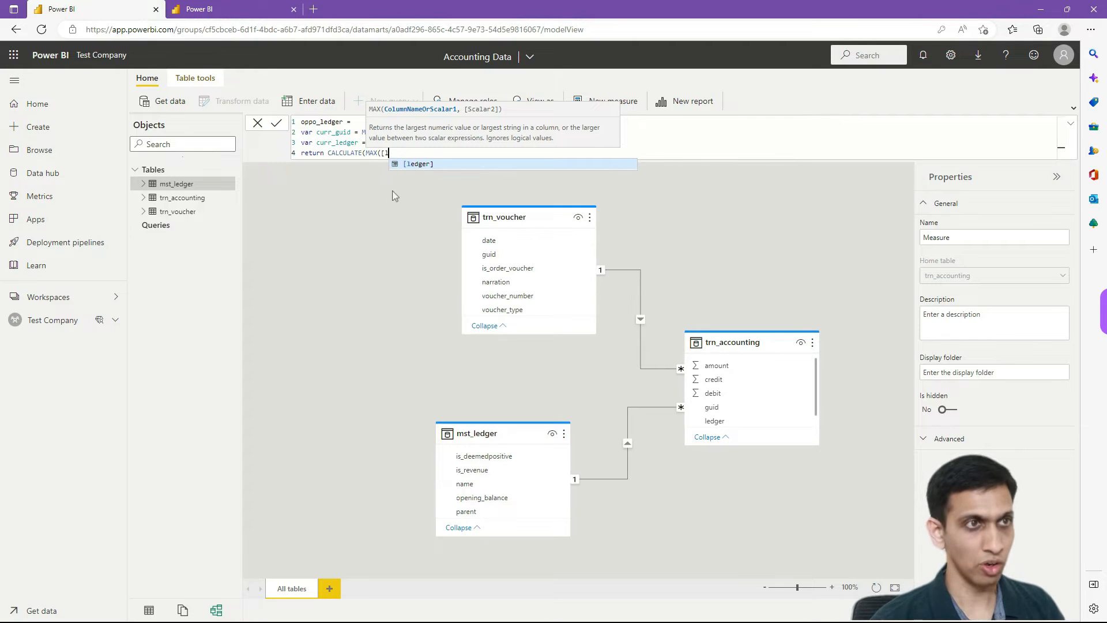
pyautogui.write('edger]),')
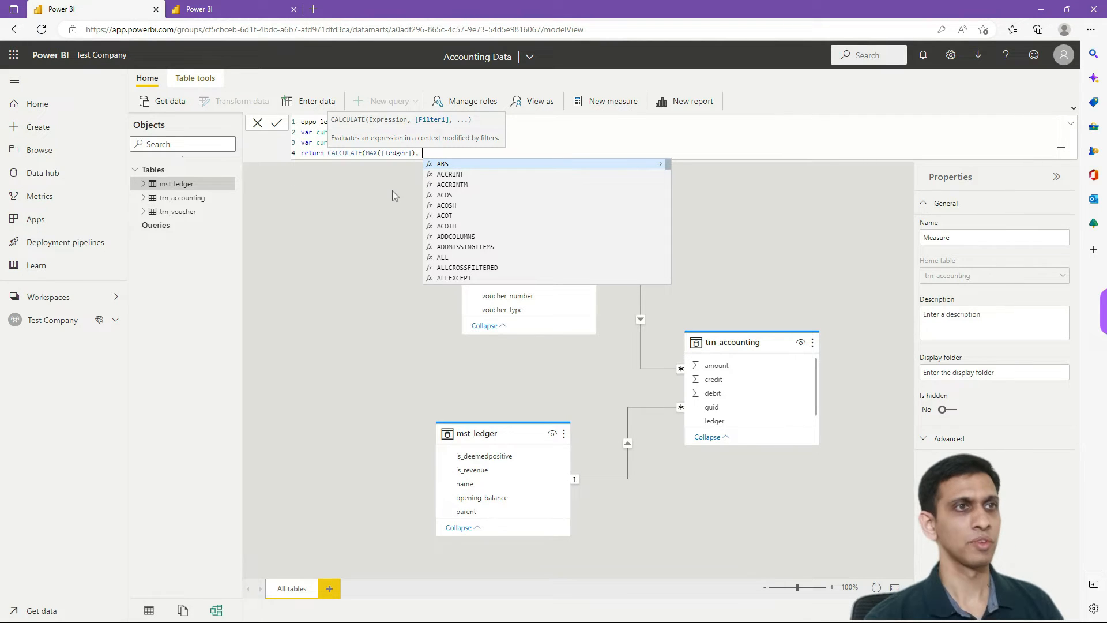
# Add a FILTER over ALL(trn_accounting) as the CALCULATE filter argument in the oppo_ledger formula.
pyautogui.write(' FILTER(')
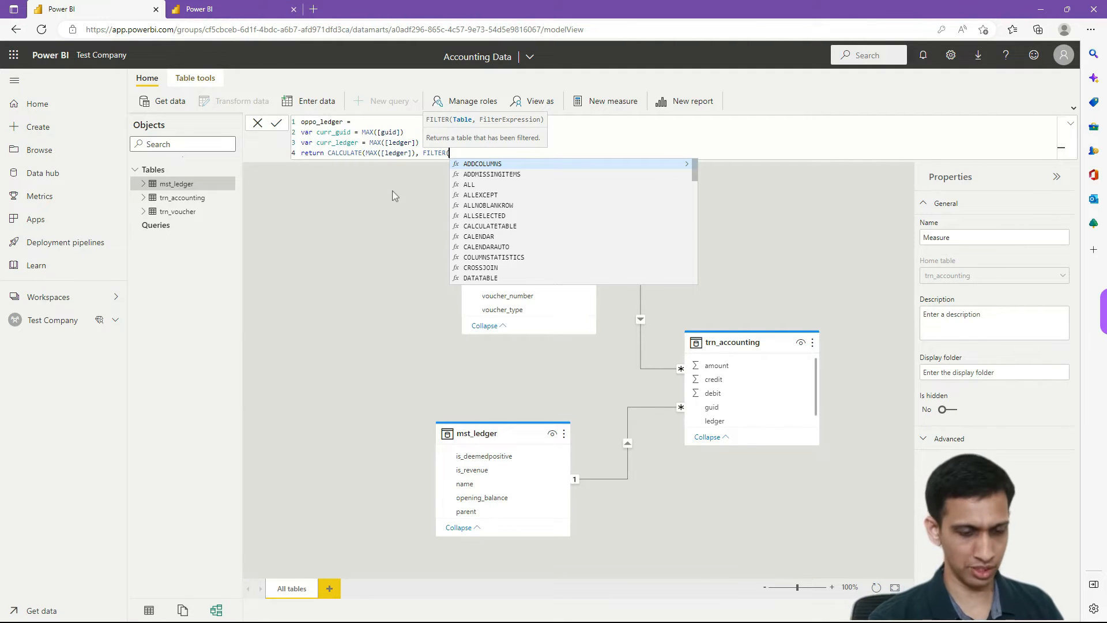
pyautogui.write('ALL')
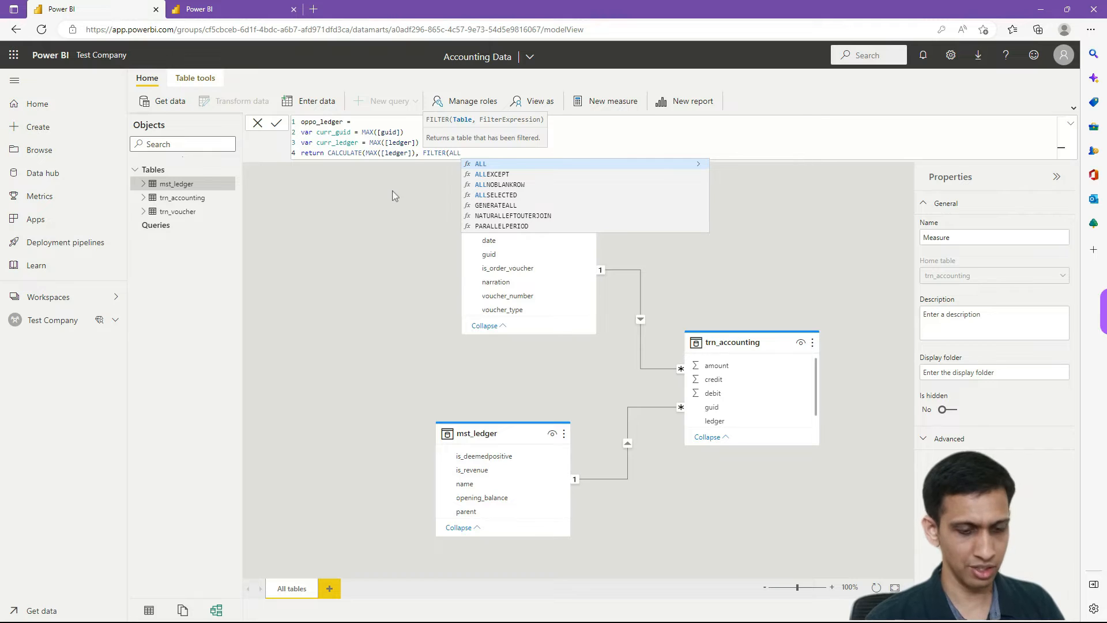
pyautogui.write('(')
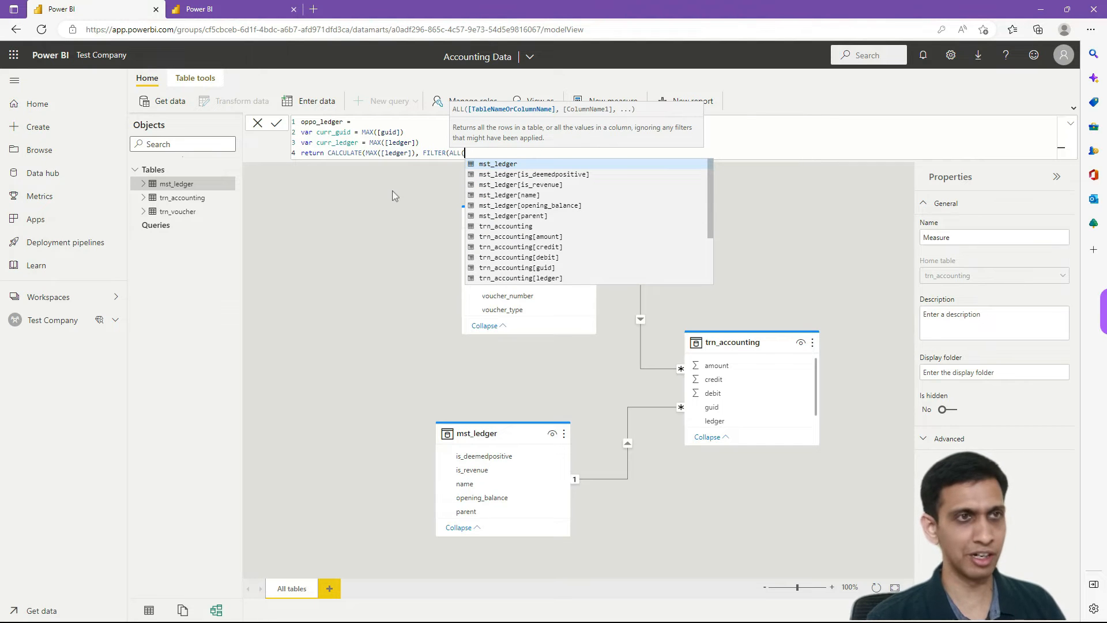
pyautogui.write('trn')
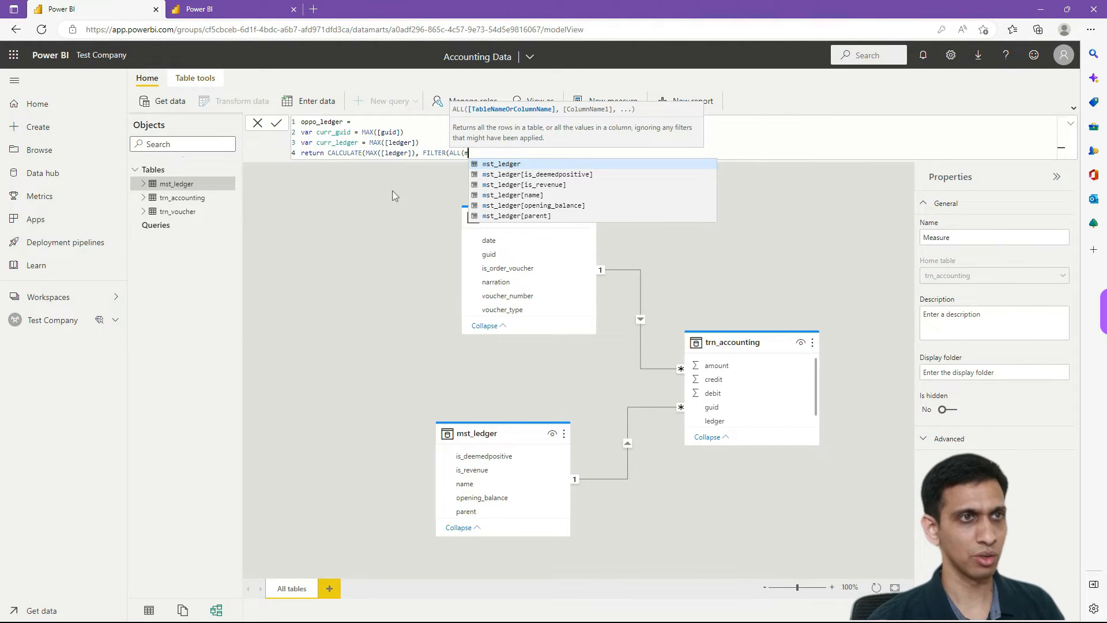
pyautogui.write('_')
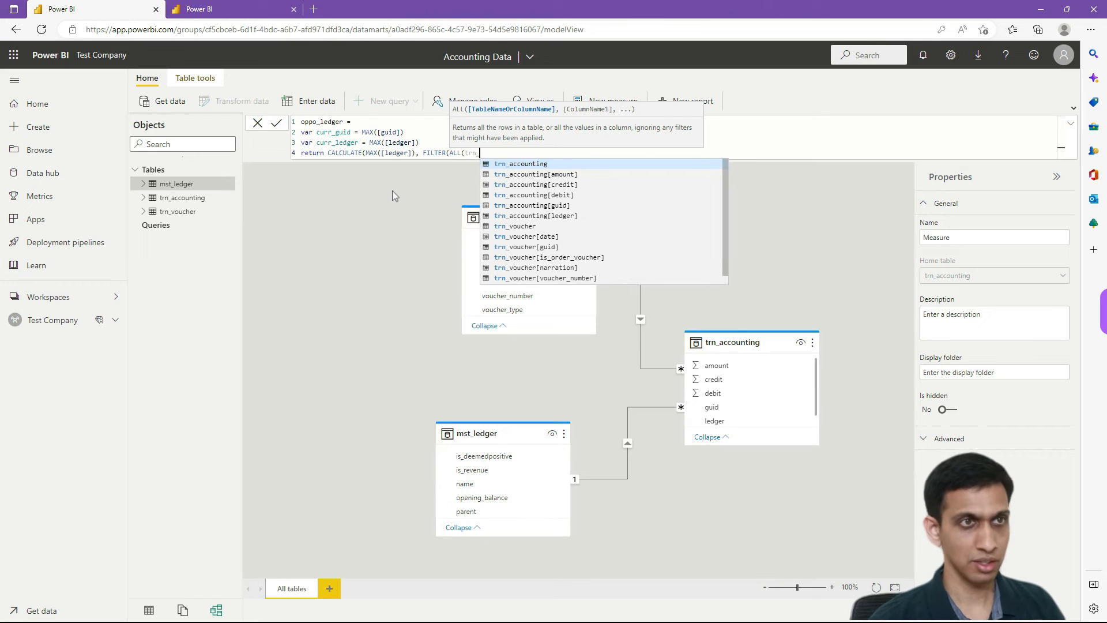
pyautogui.write('accounting)')
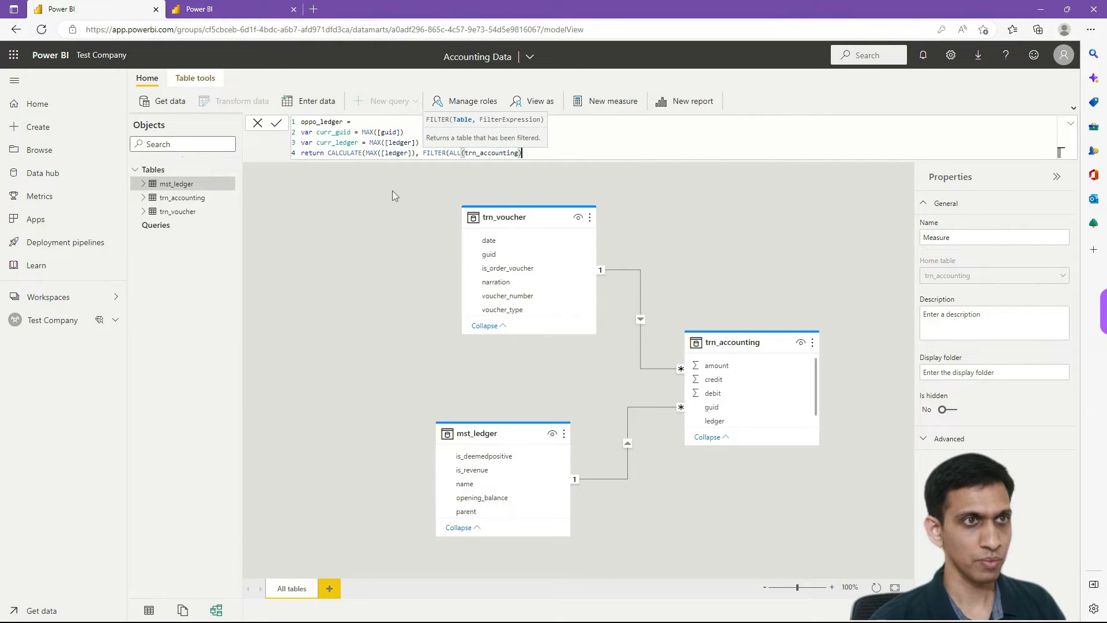
pyautogui.write(',')
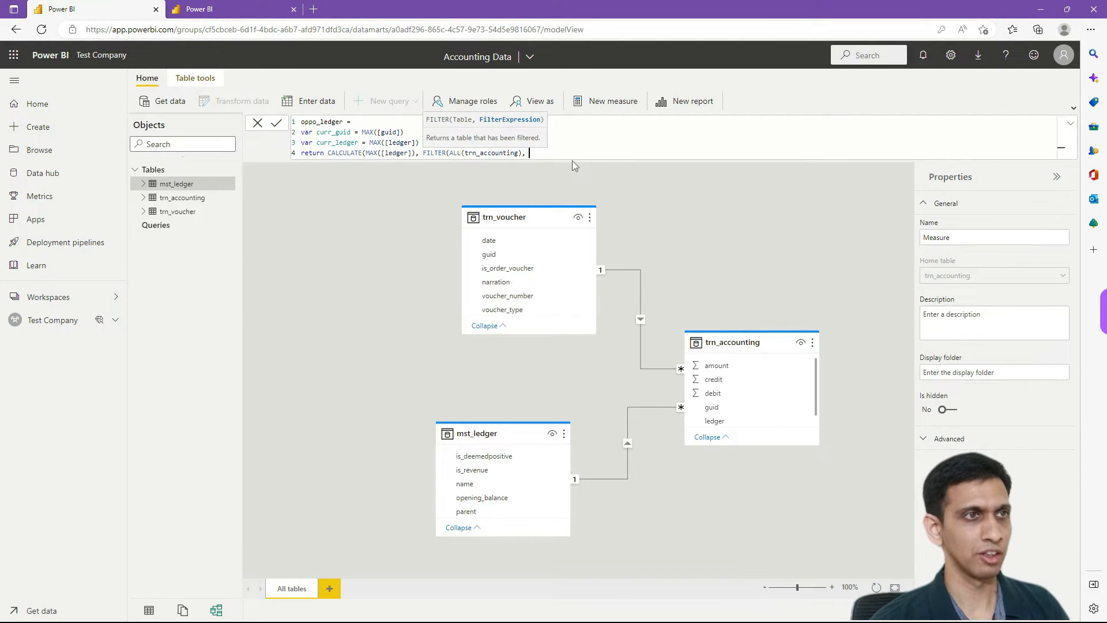
# Enter curr_guid = [guid] as the first condition of the FILTER expression.
pyautogui.write('curr')
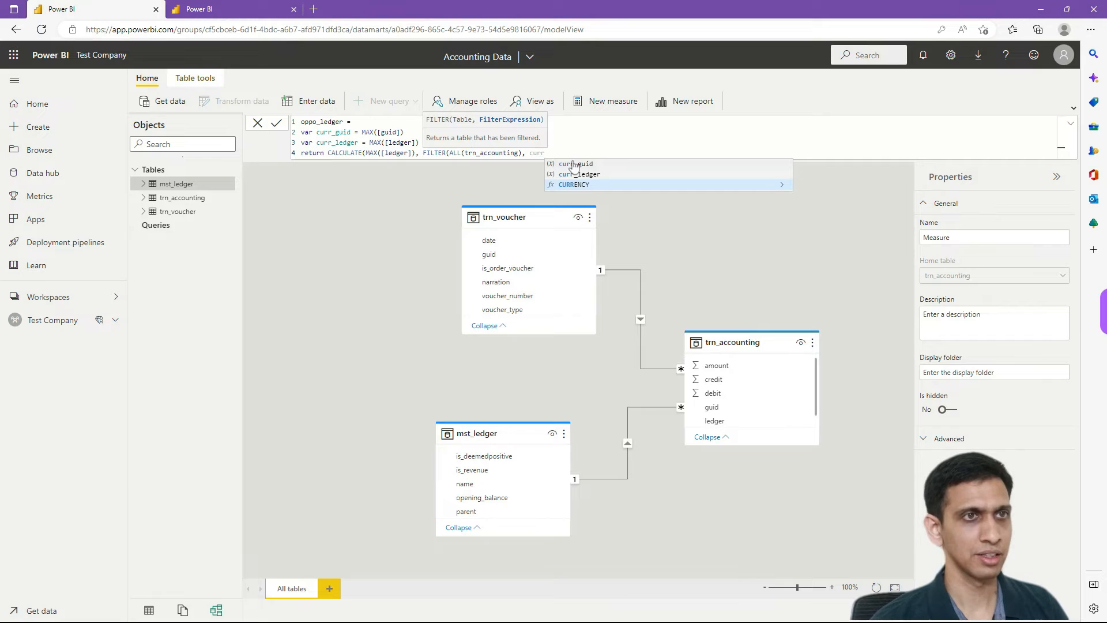
pyautogui.click(575, 165)
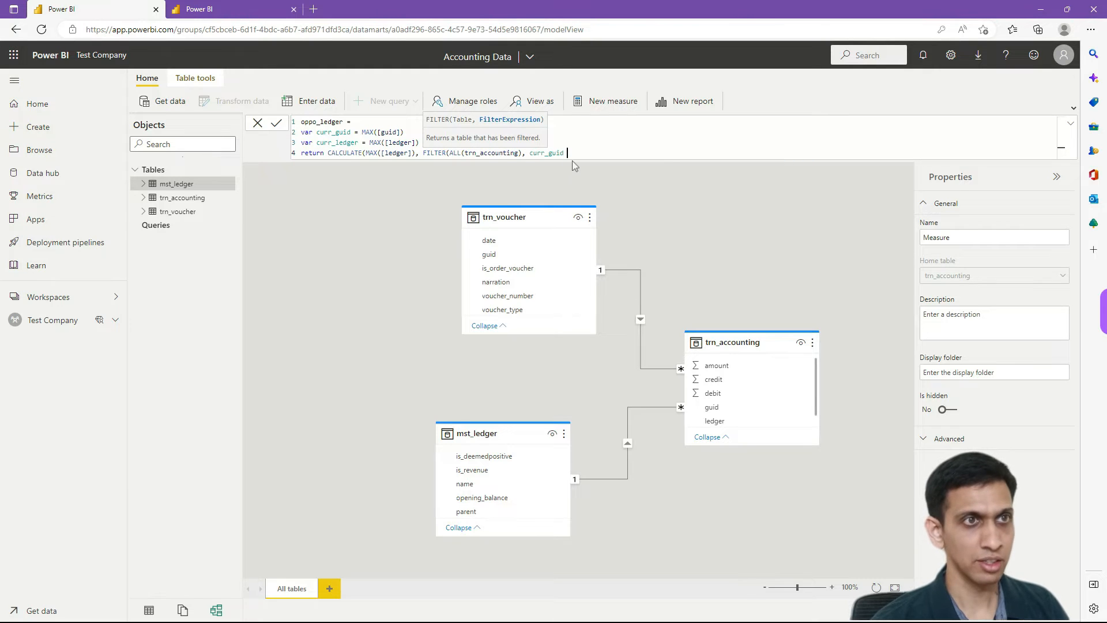
pyautogui.write('= [')
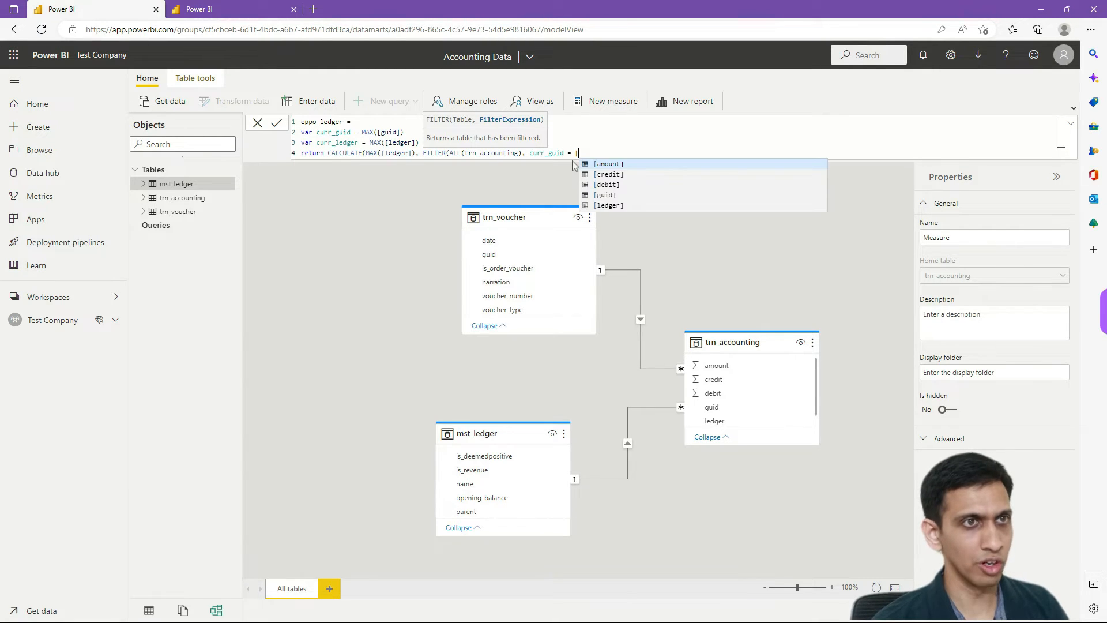
pyautogui.write('gui')
pyautogui.press('Tab')
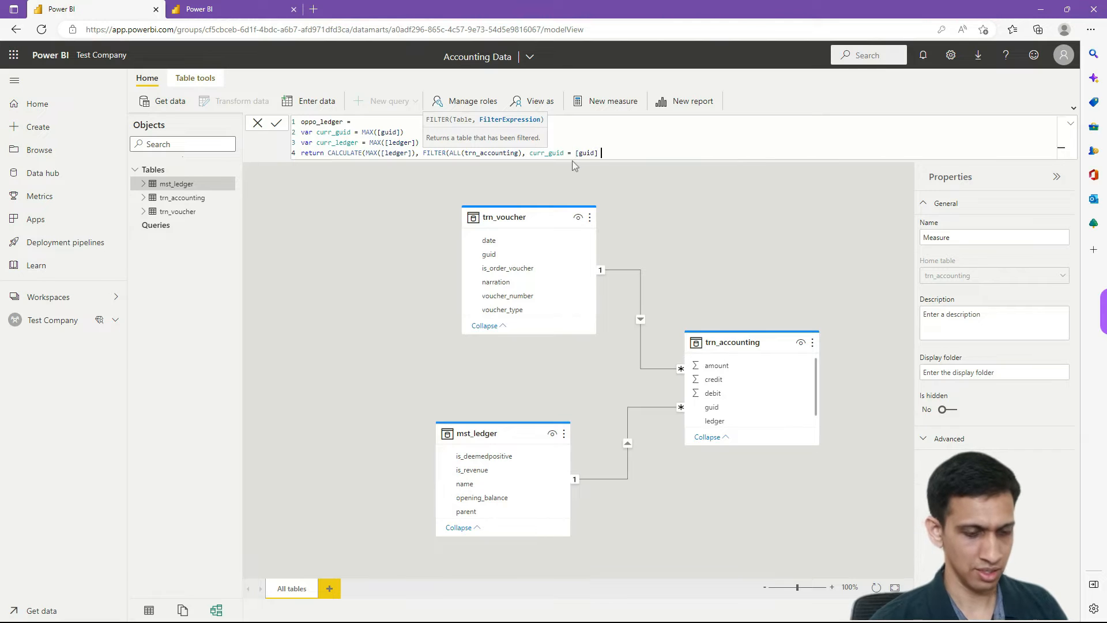
# Extend the FILTER expression with && curr_ledger <> [ledger] to exclude the current ledger.
pyautogui.write('&&')
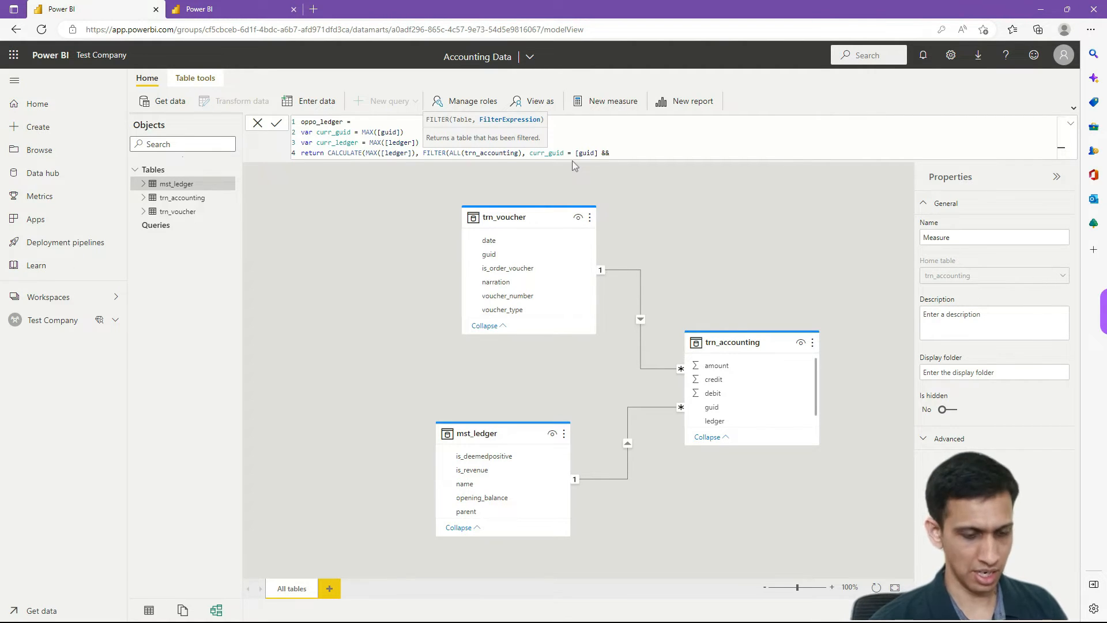
pyautogui.write(' curr')
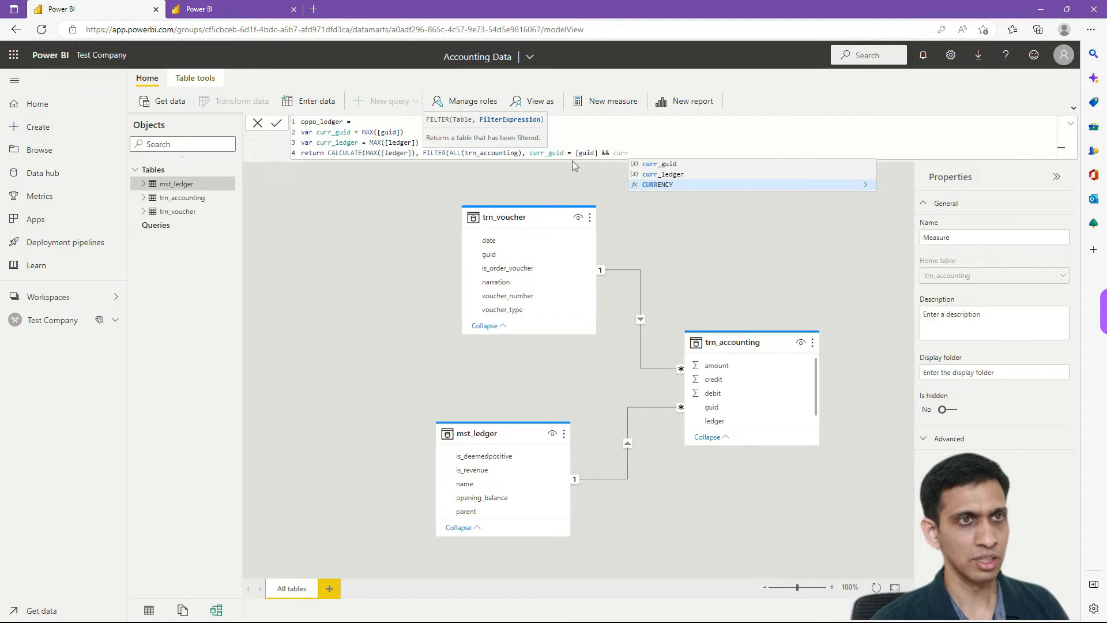
pyautogui.press('Up')
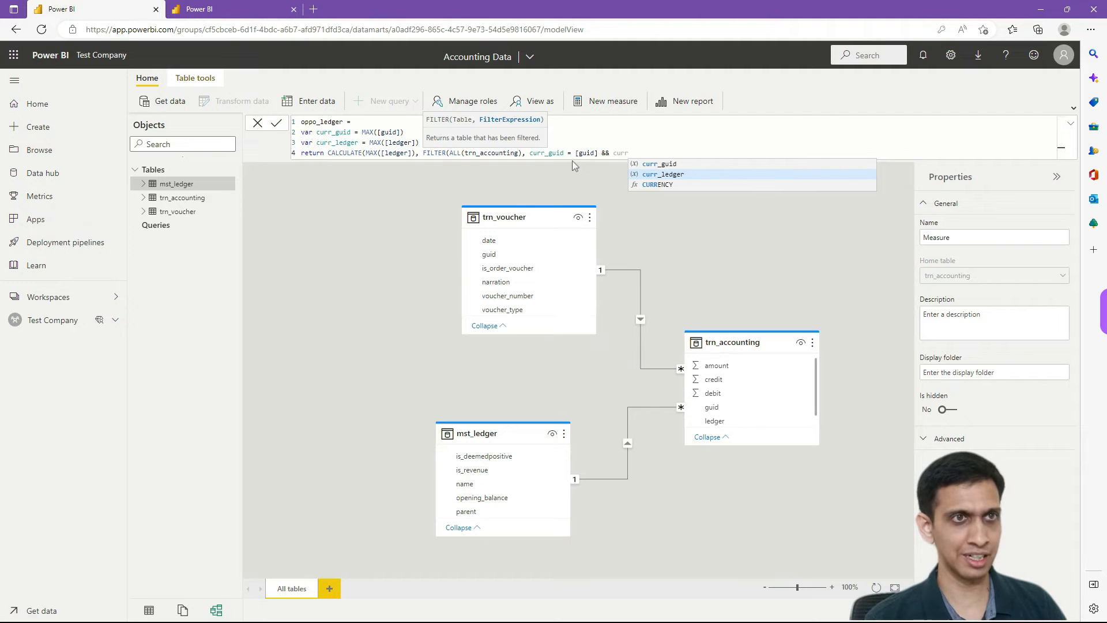
pyautogui.write('_ledger')
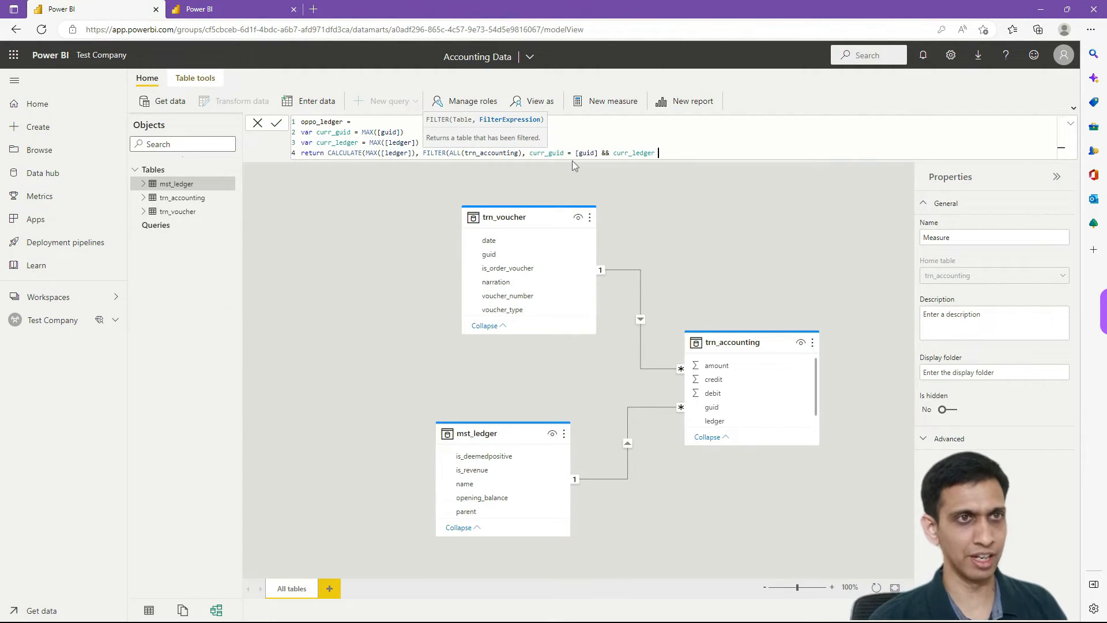
pyautogui.write(' <>')
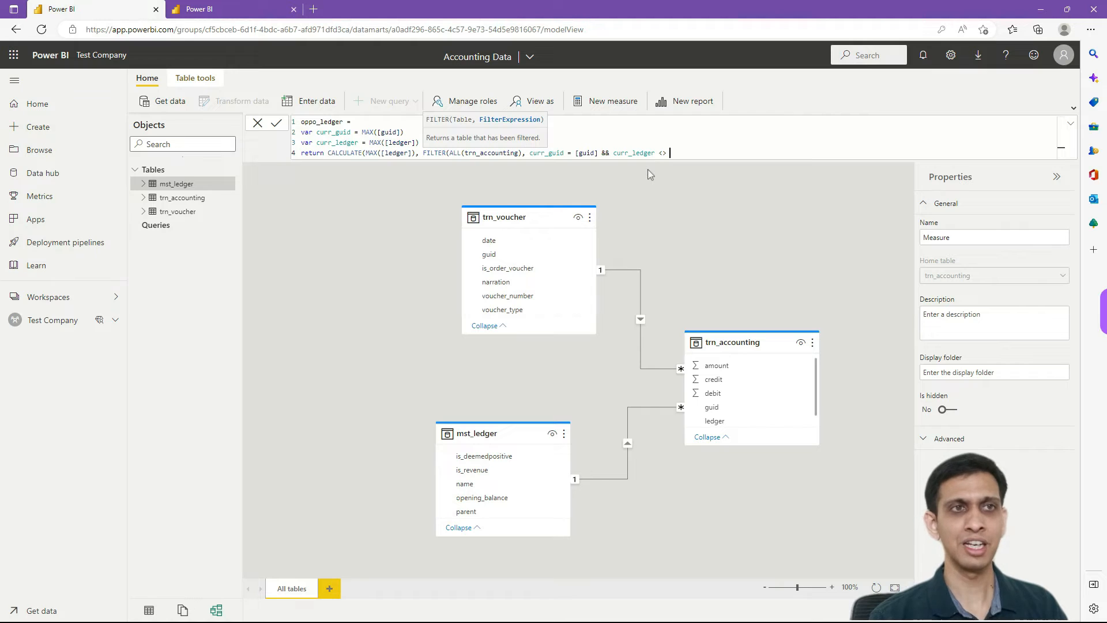
pyautogui.write('[ledger]')
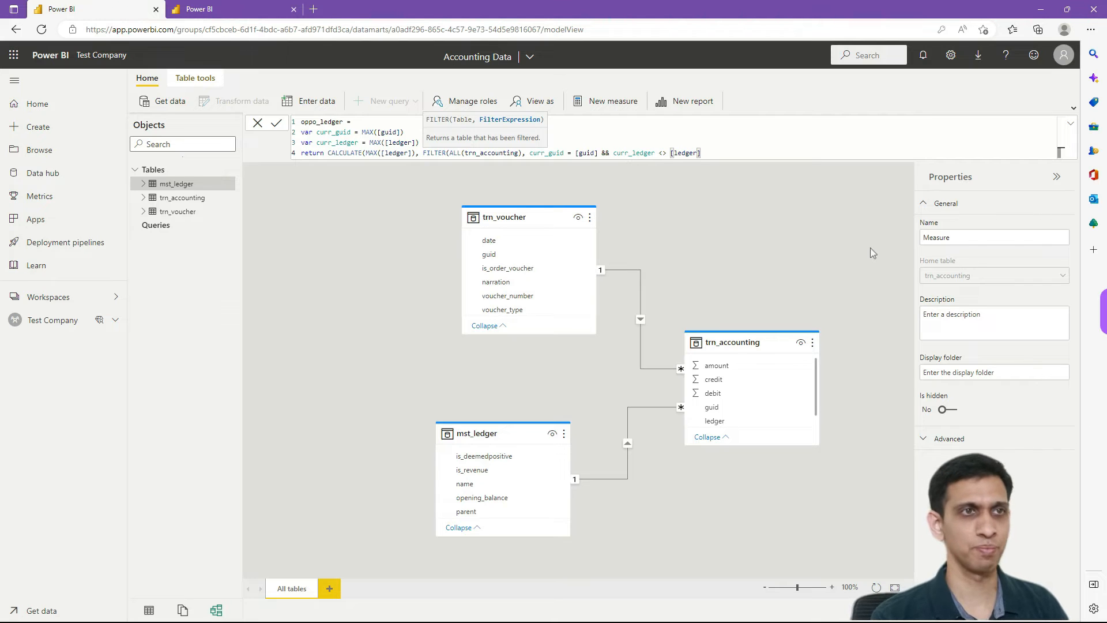
# Close the FILTER and CALCULATE parentheses, commit the oppo_ledger measure, and check for it in the trn_accounting table.
pyautogui.write(')')
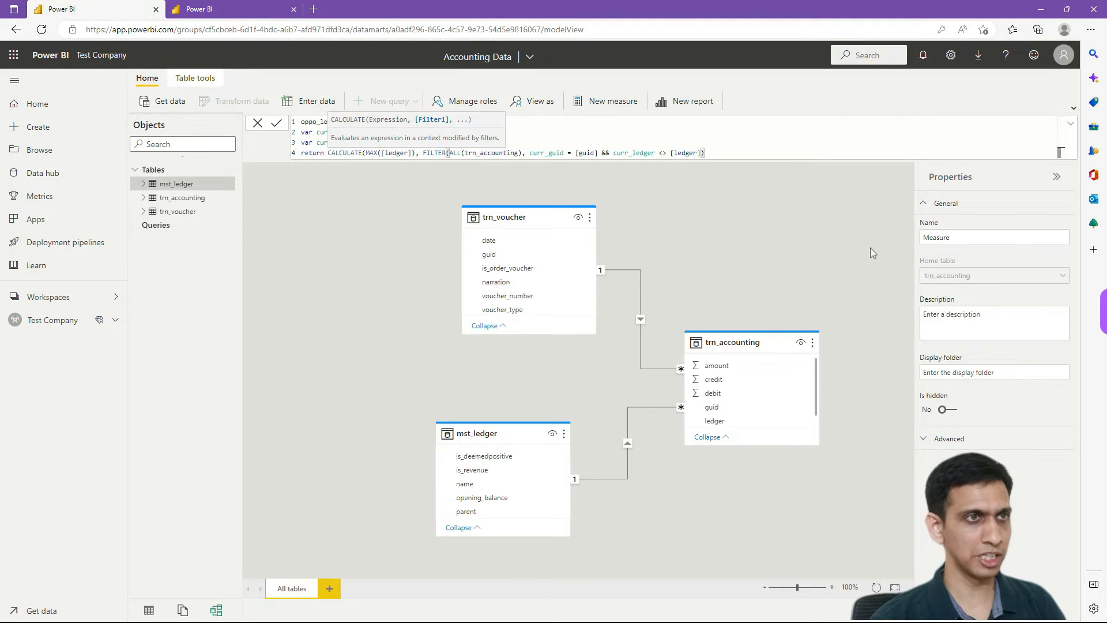
pyautogui.write(')')
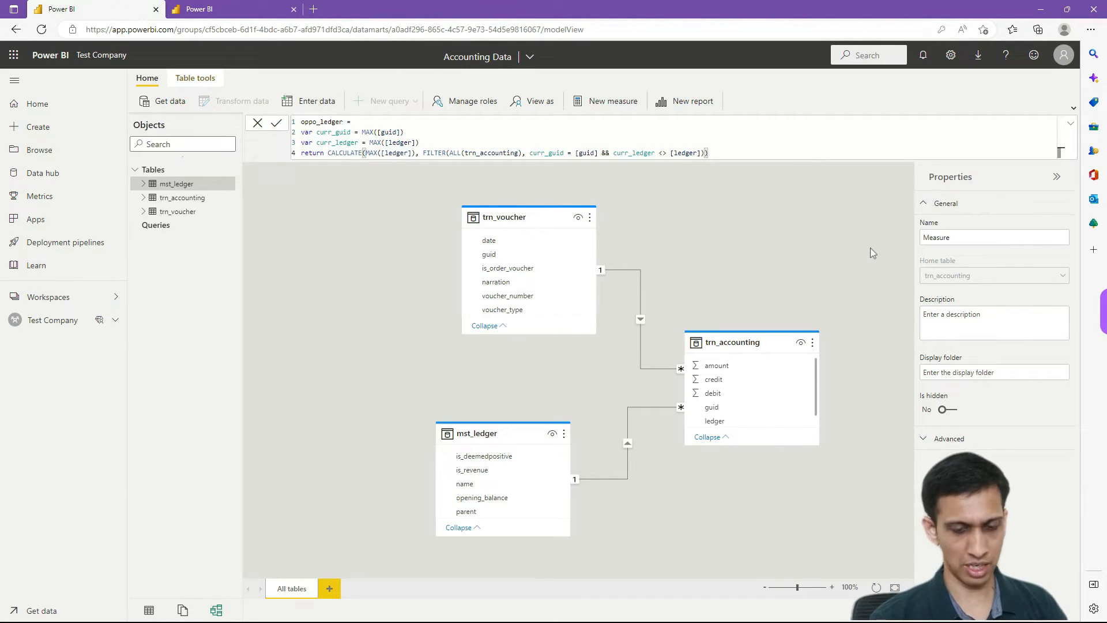
pyautogui.press('Return')
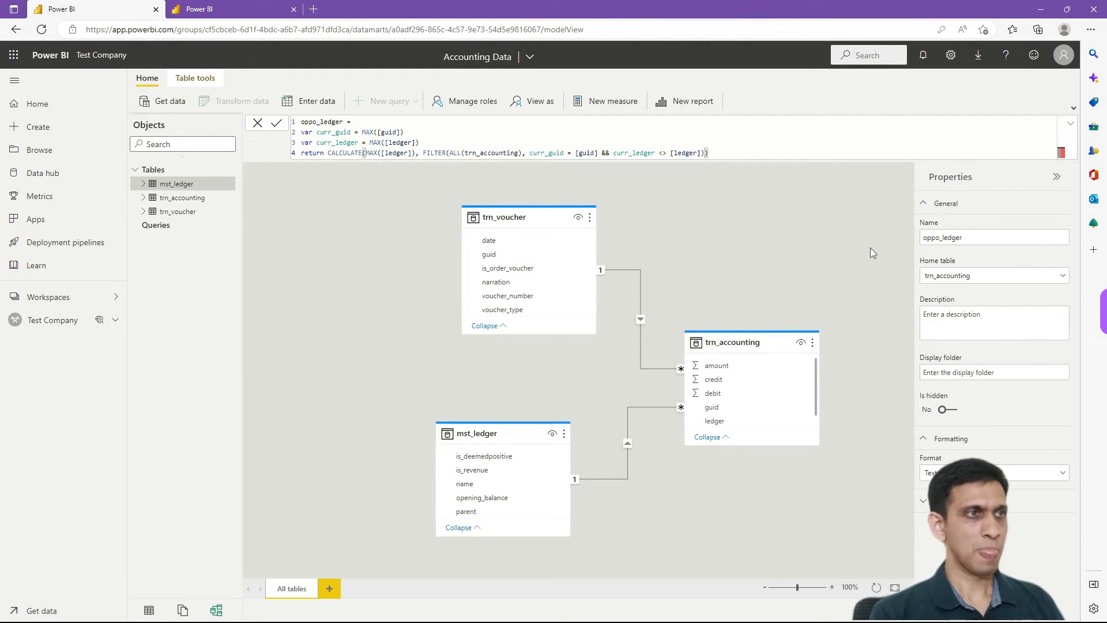
pyautogui.click(144, 198)
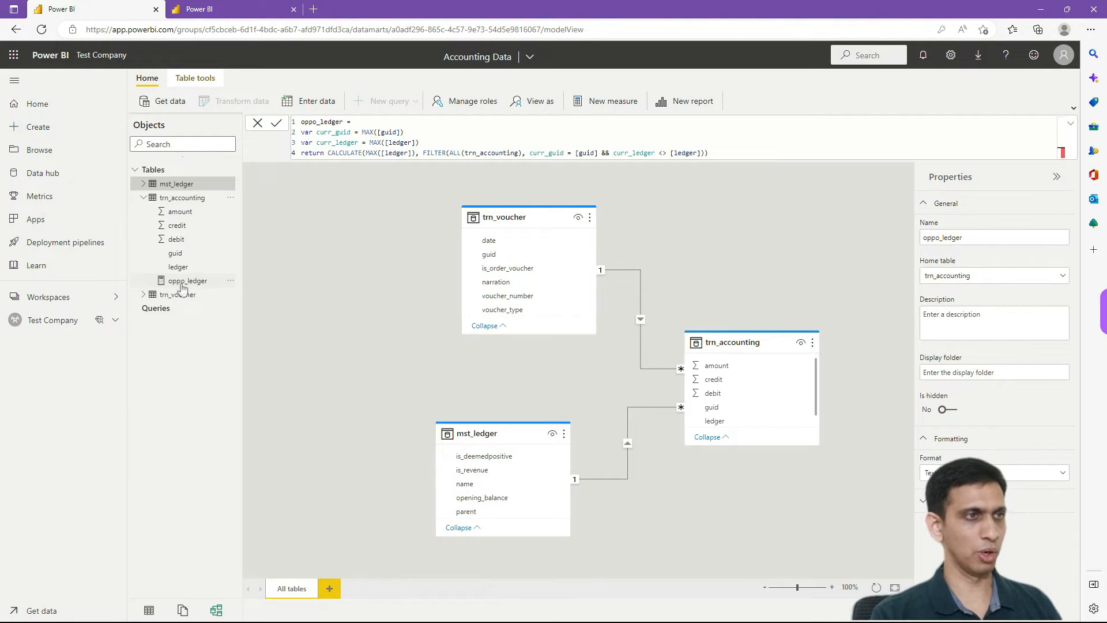
pyautogui.click(306, 288)
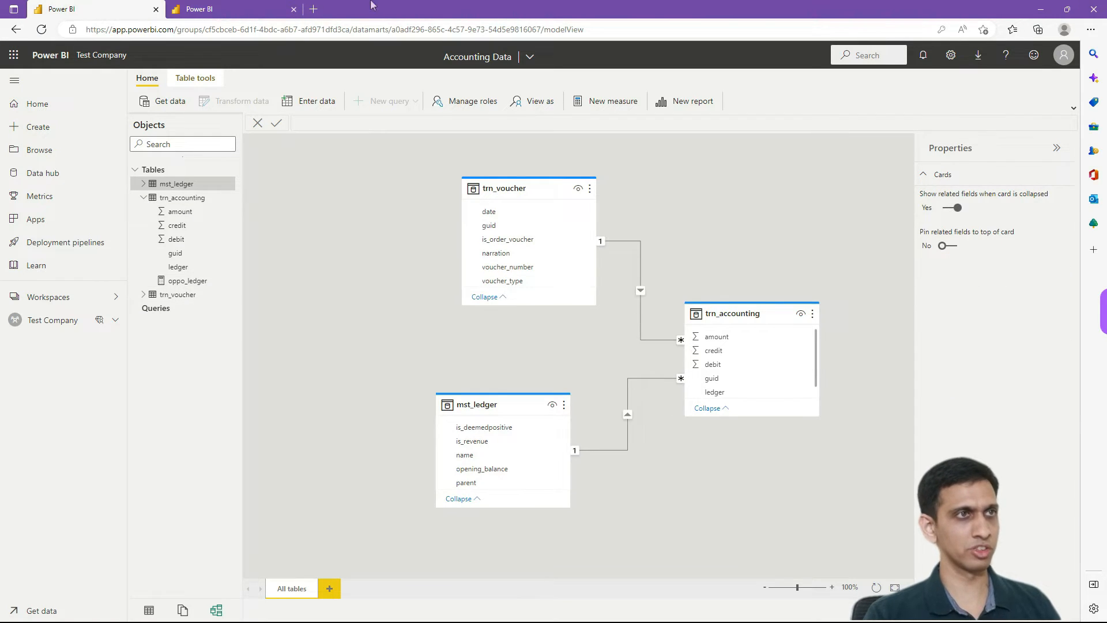
# Refresh the XYZ Limited report and replace the table's ledger column with the oppo_ledger measure, placed between voucher_number and Sum of debit.
pyautogui.click(223, 10)
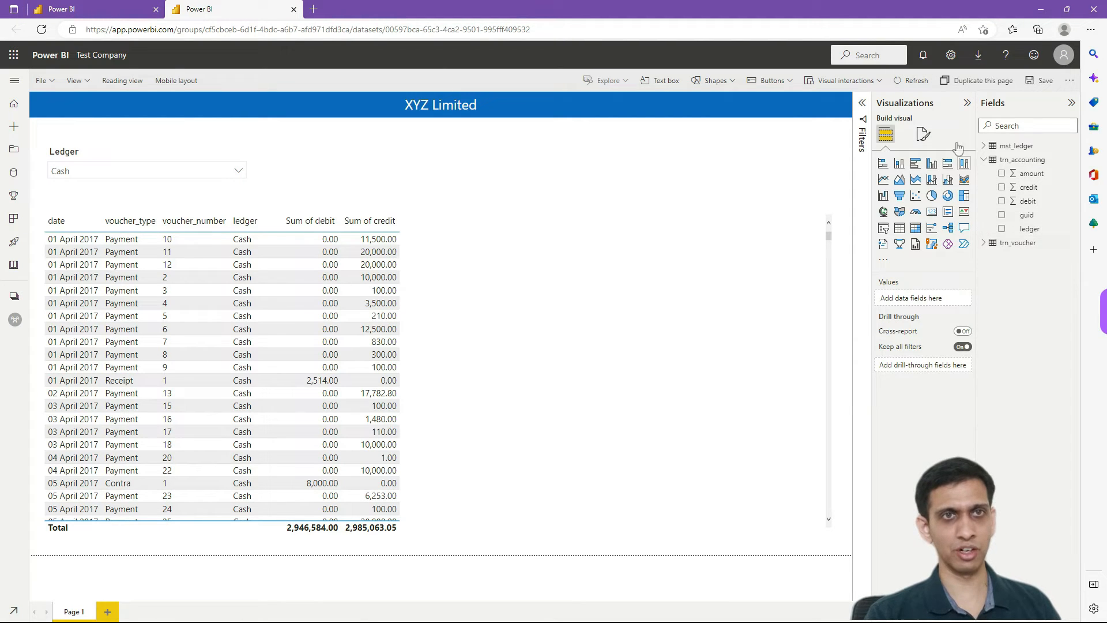
pyautogui.click(906, 83)
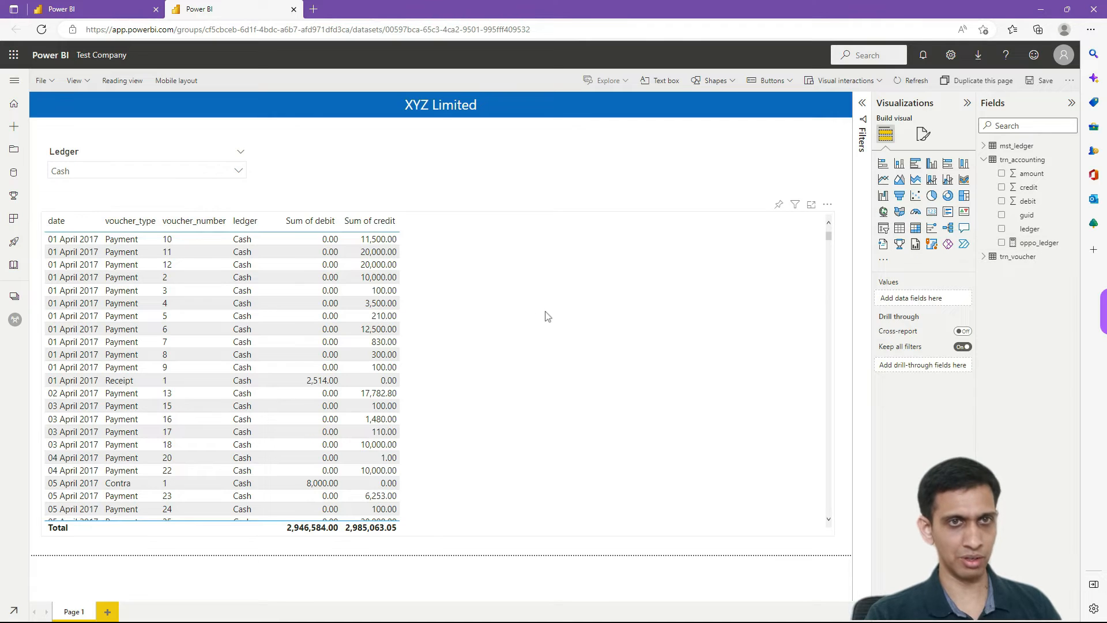
pyautogui.click(651, 317)
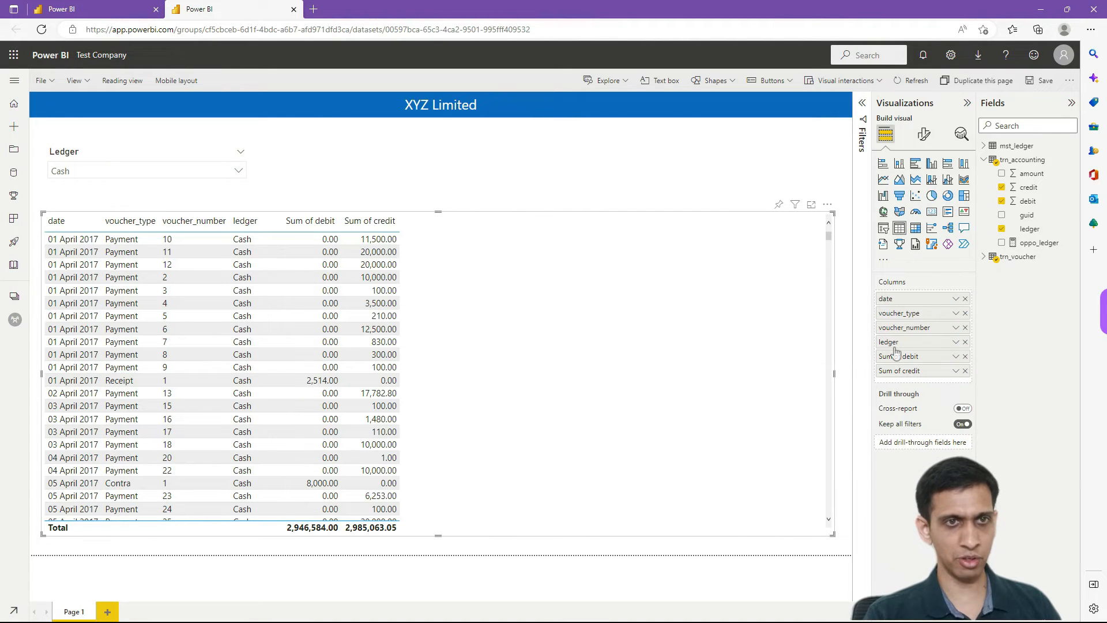
pyautogui.click(965, 343)
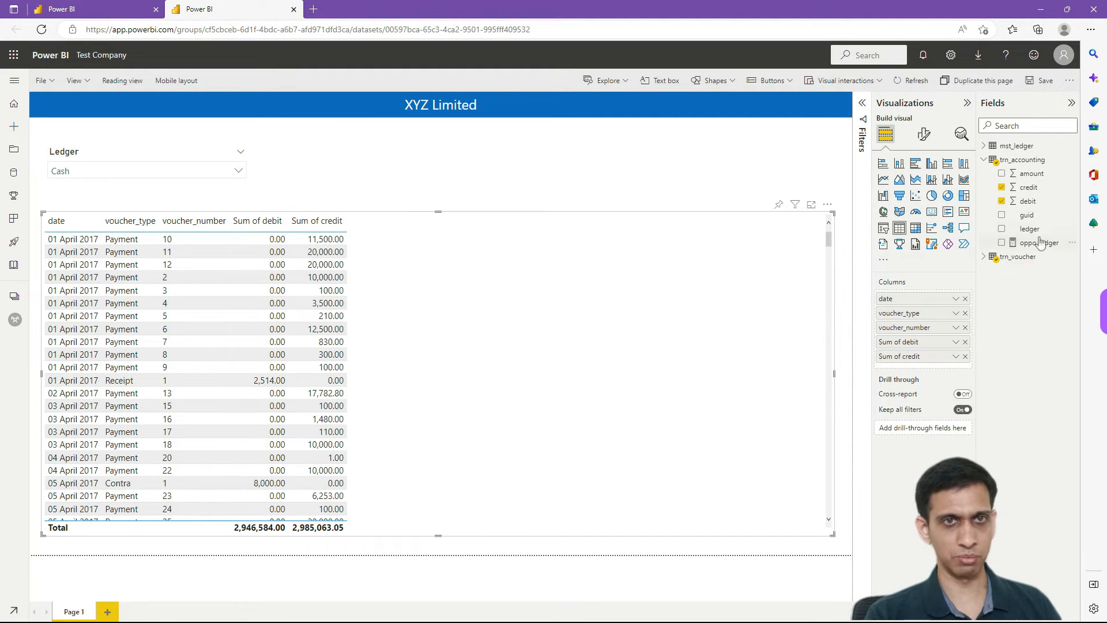
pyautogui.moveTo(1041, 242); pyautogui.dragTo(952, 335)
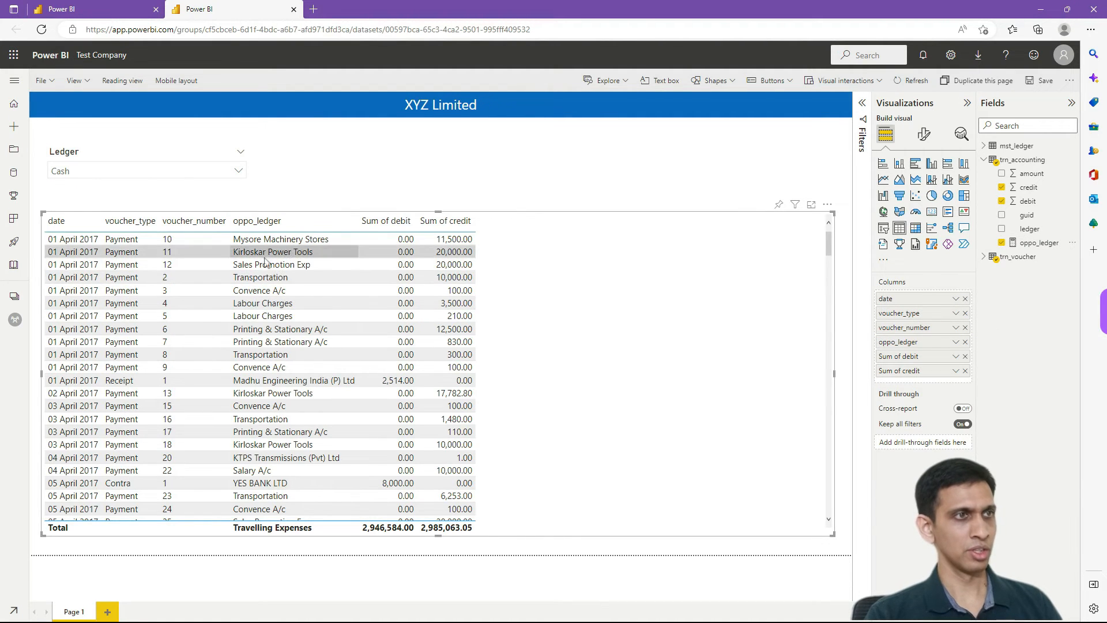
# Compare the report table's oppo_ledger entries with the Cash ledger vouchers in TallyPrime, including payment voucher 10.
pyautogui.scroll(-2, 277, 294)
pyautogui.scroll(2, 282, 288)
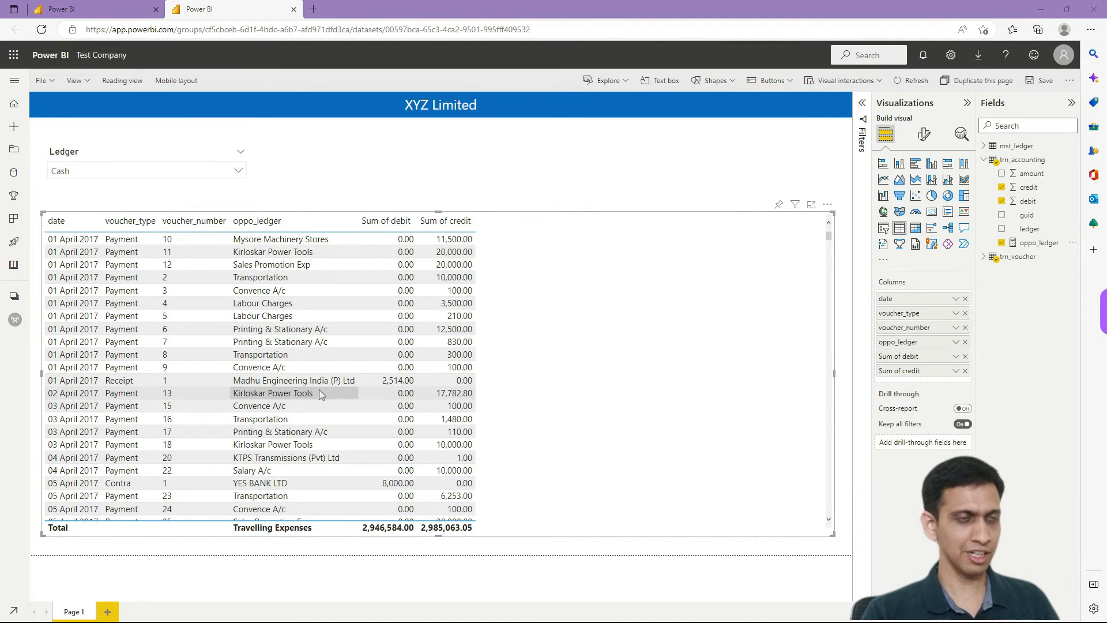
pyautogui.hotkey('alt', 'Tab')
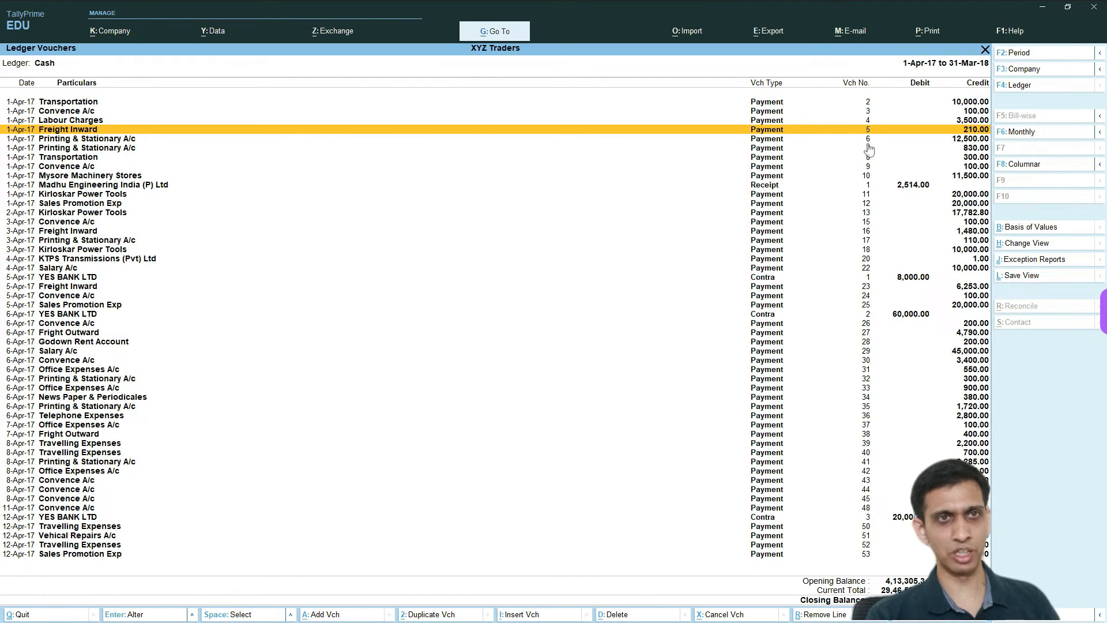
pyautogui.hotkey('alt', 'Tab')
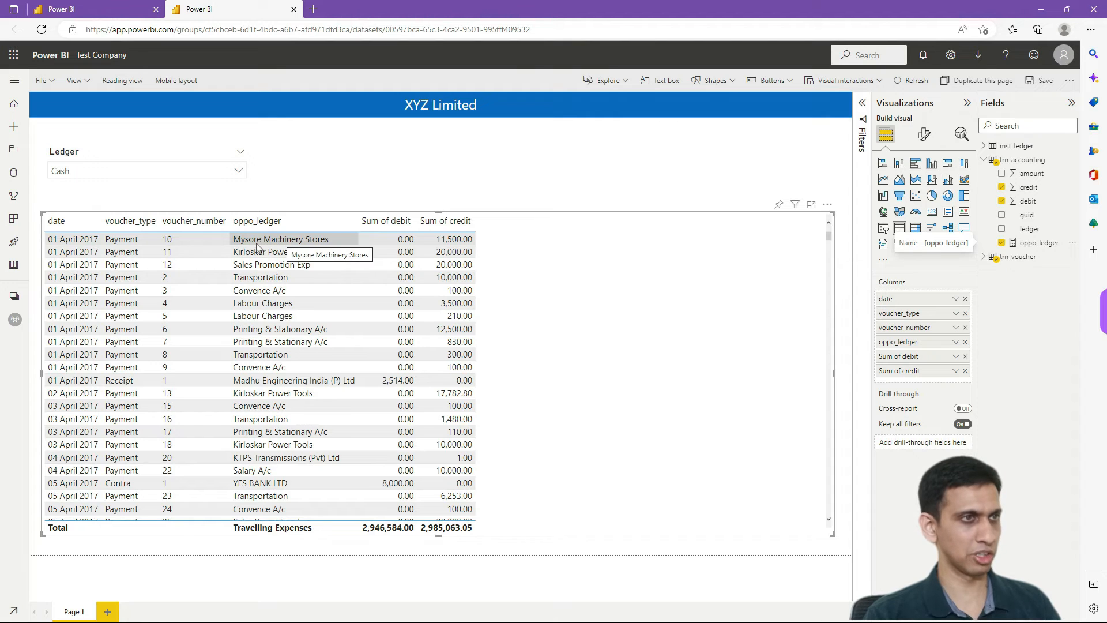
pyautogui.hotkey('alt', 'Tab')
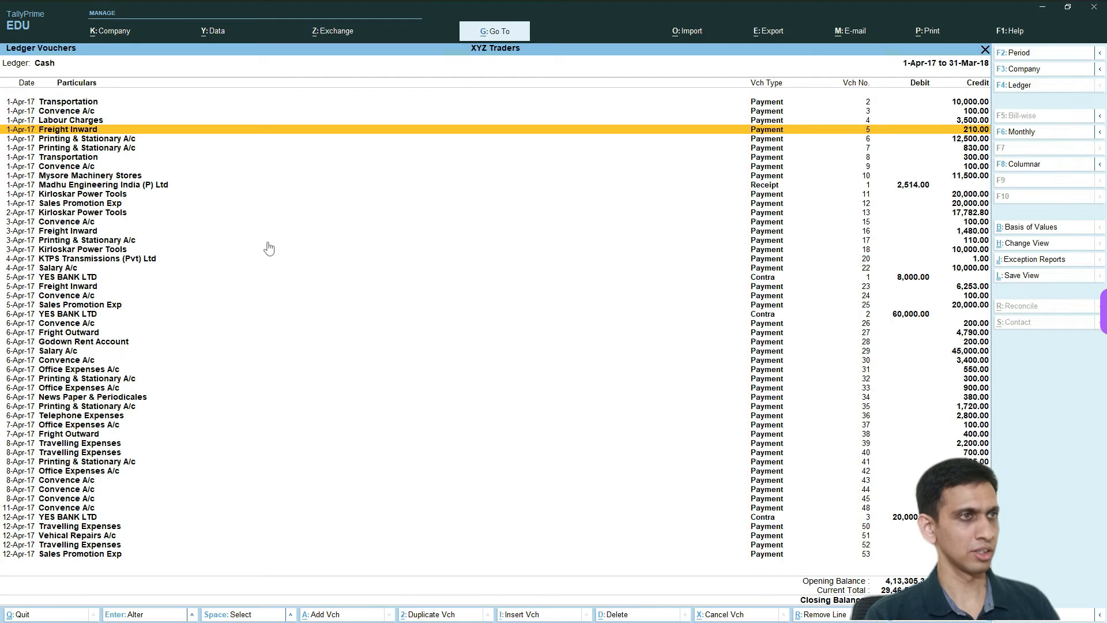
pyautogui.press('Down')
pyautogui.press('Down')
pyautogui.press('Down')
pyautogui.press('Down')
pyautogui.press('Down')
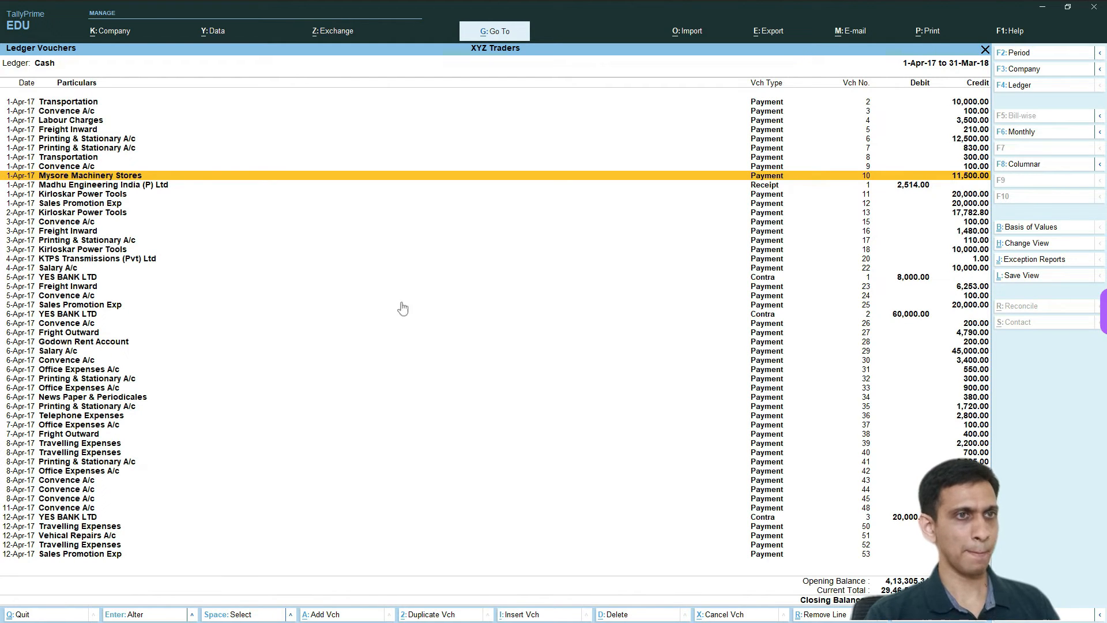
pyautogui.press('alt')
pyautogui.hotkey('alt', 'Tab')
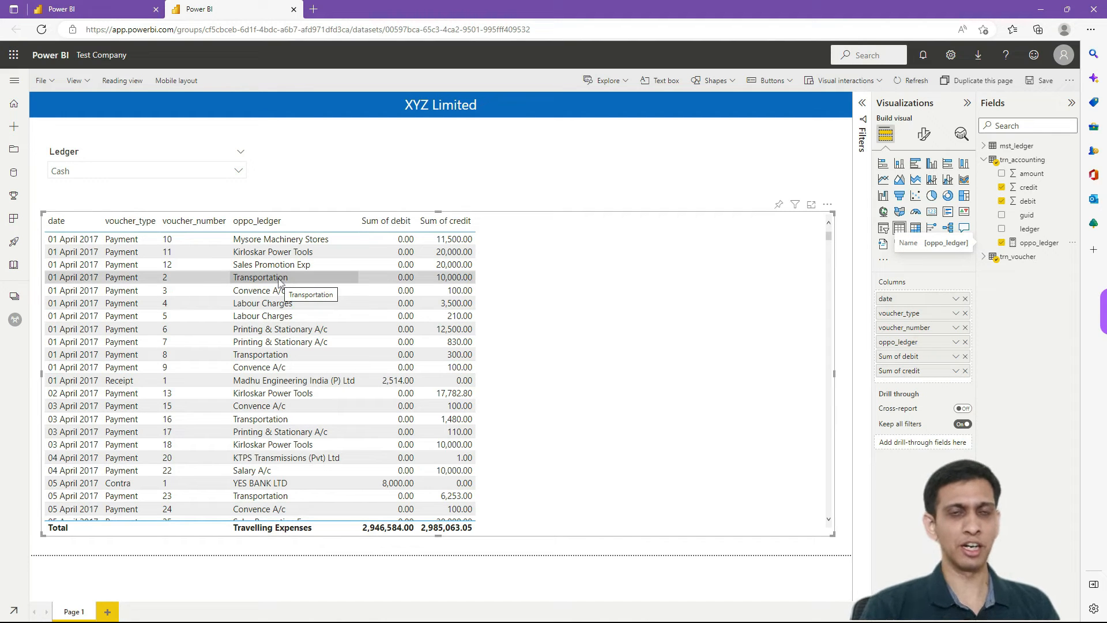
pyautogui.click(437, 178)
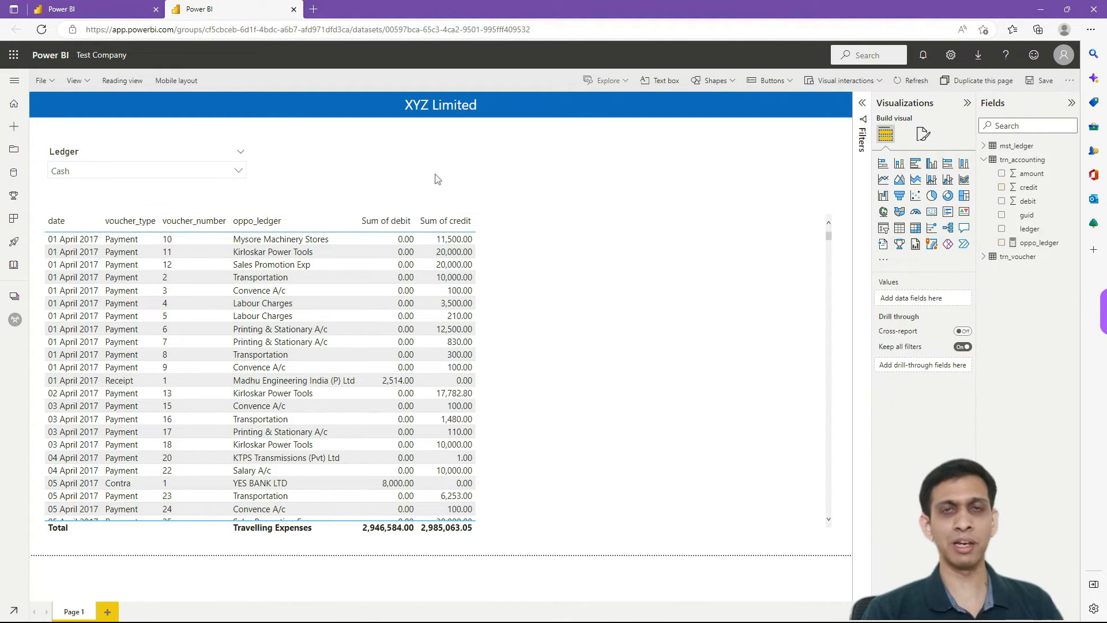
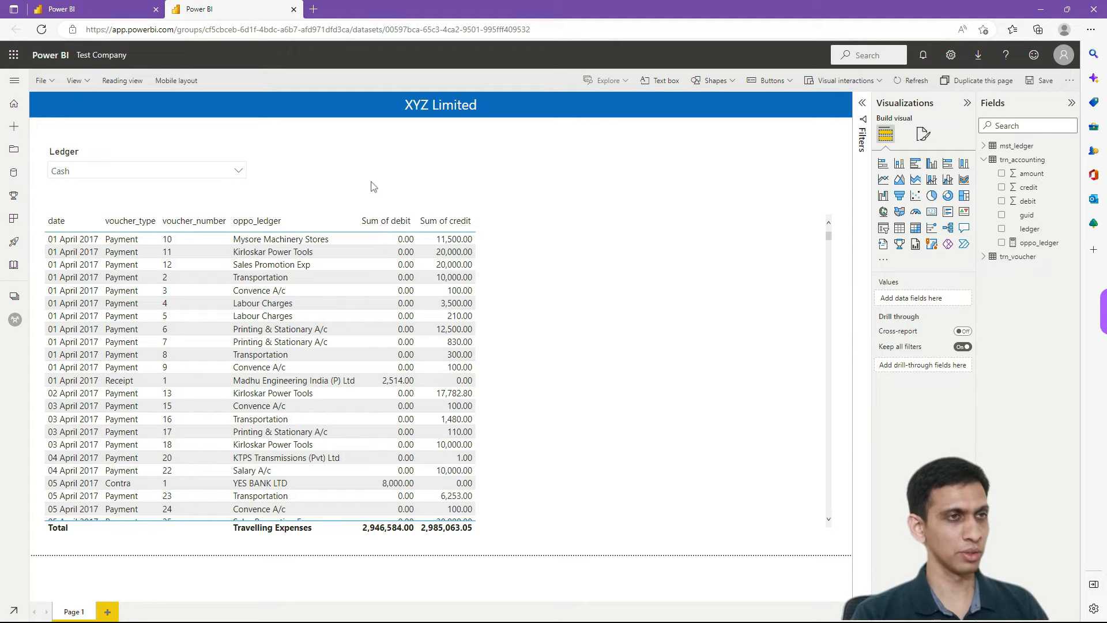
# Rename the date and voucher_type columns of the report table as Date and Type for this visual.
pyautogui.click(625, 317)
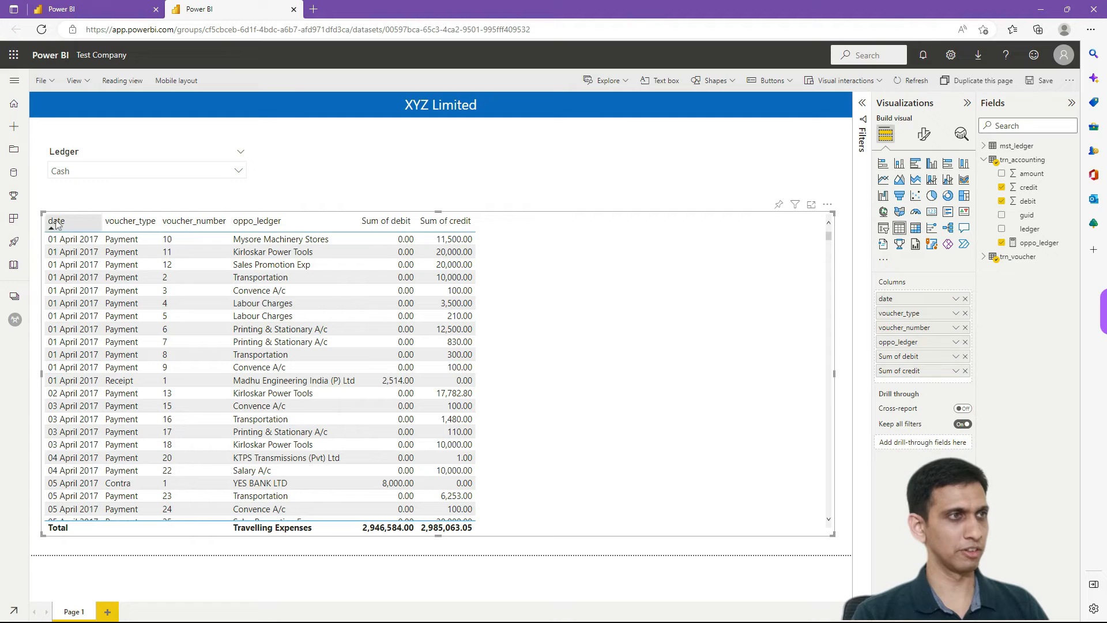
pyautogui.click(955, 300)
pyautogui.click(987, 316)
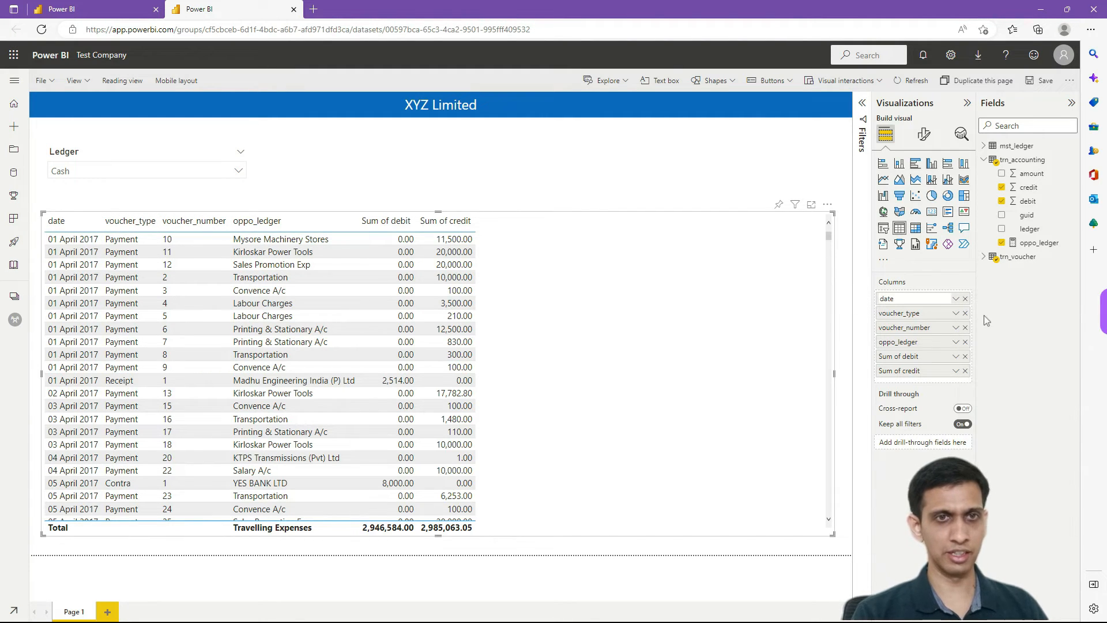
pyautogui.write('D')
pyautogui.press('Return')
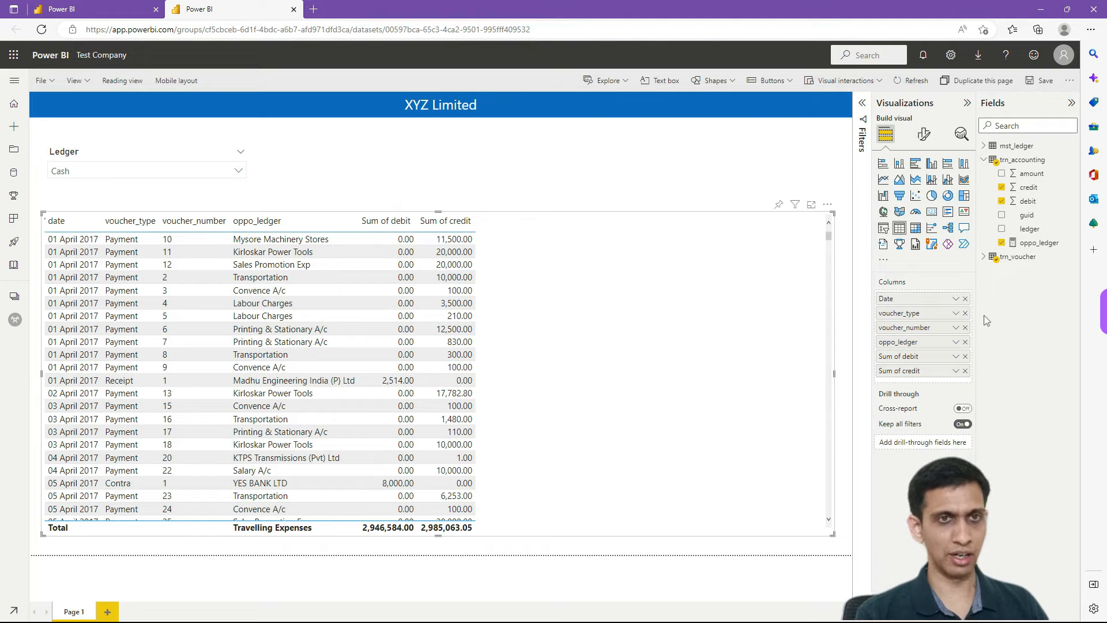
pyautogui.click(955, 313)
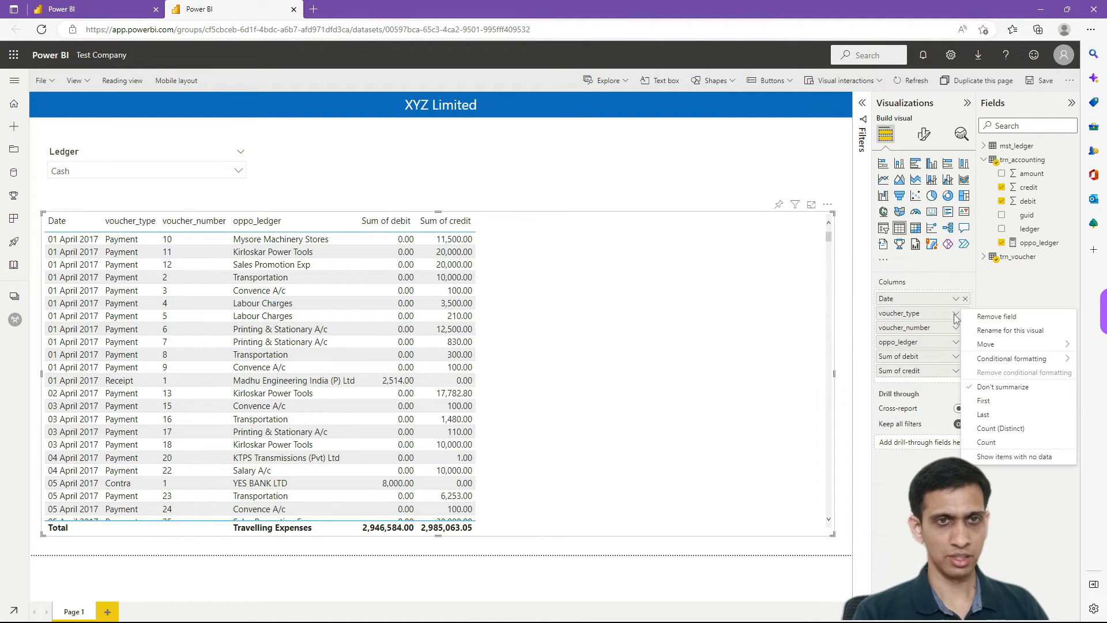
pyautogui.click(987, 330)
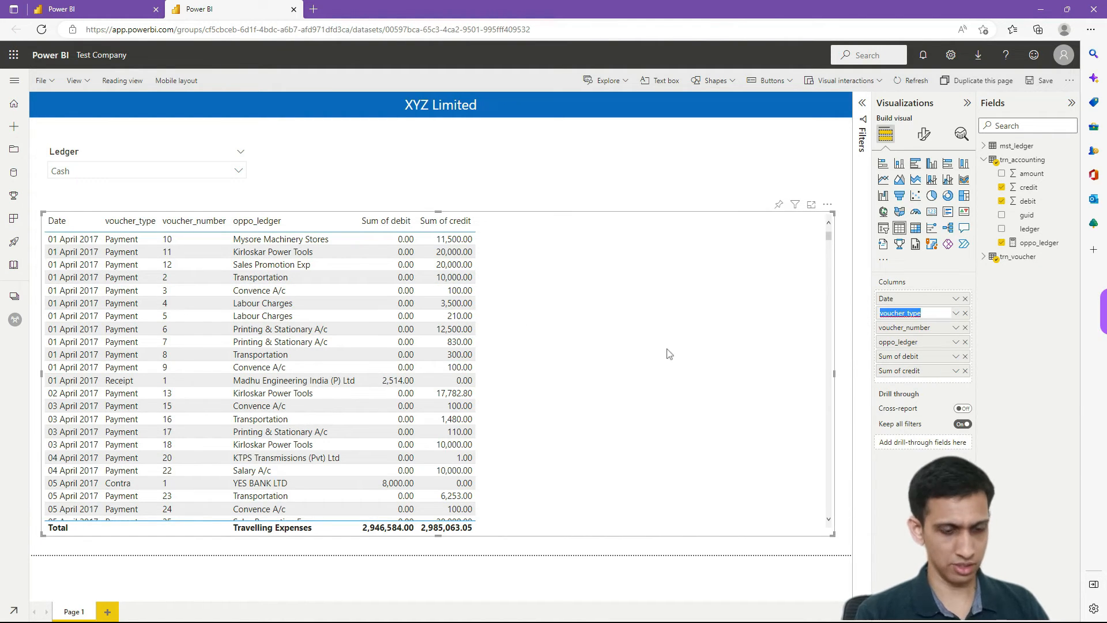
pyautogui.write('Type')
pyautogui.press('Return')
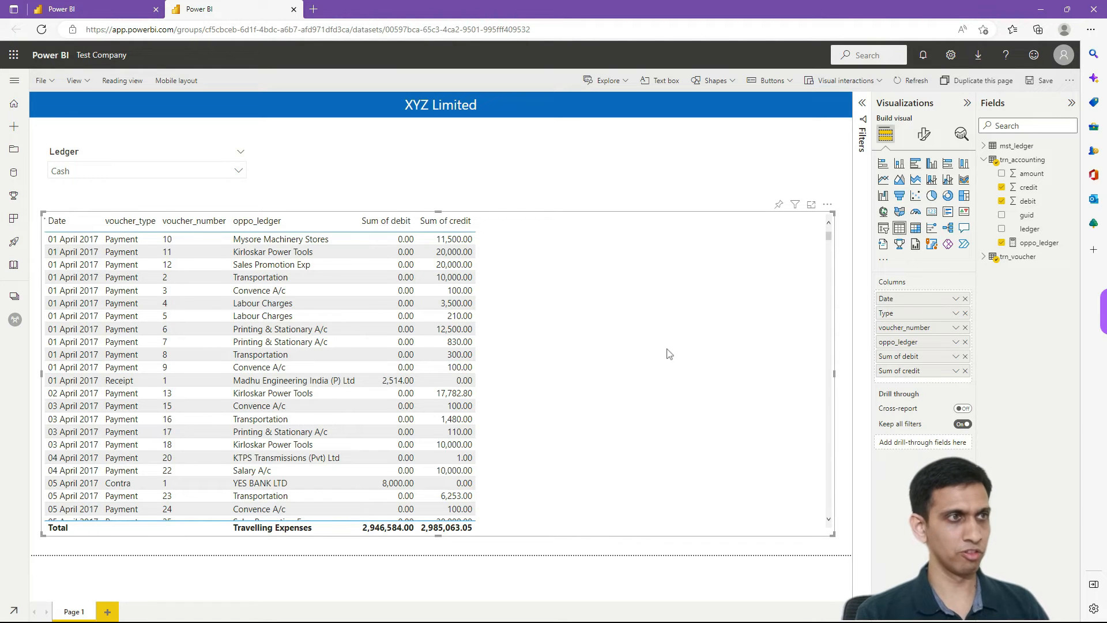
# Rename the table's voucher_number column as Vch Number and its oppo_ledger column as Ledger for this visual.
pyautogui.click(955, 327)
pyautogui.click(969, 348)
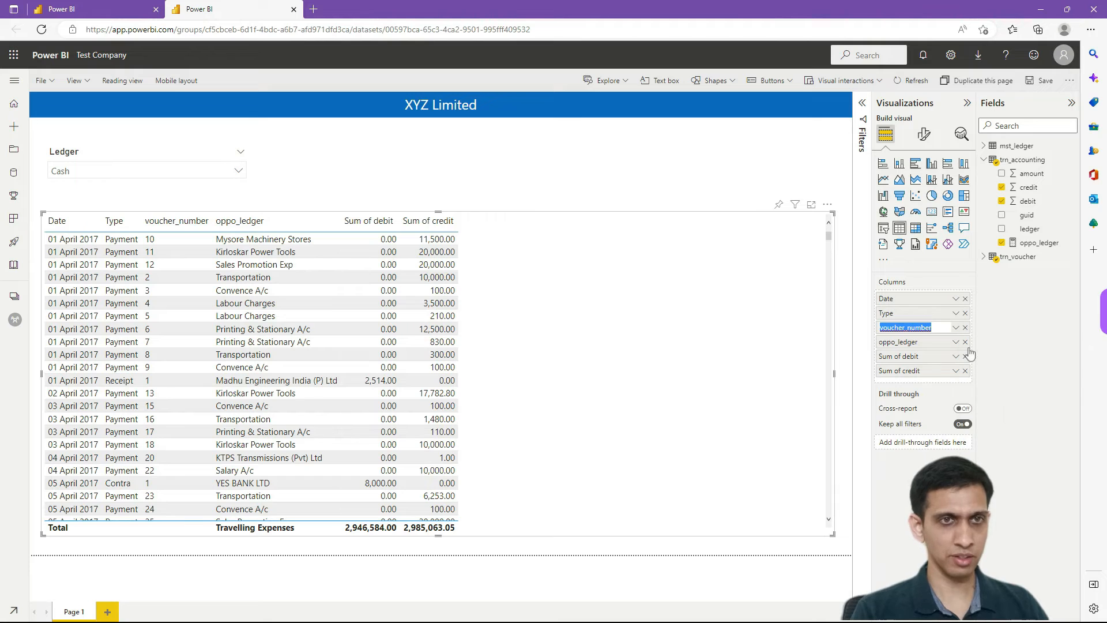
pyautogui.write('Vo')
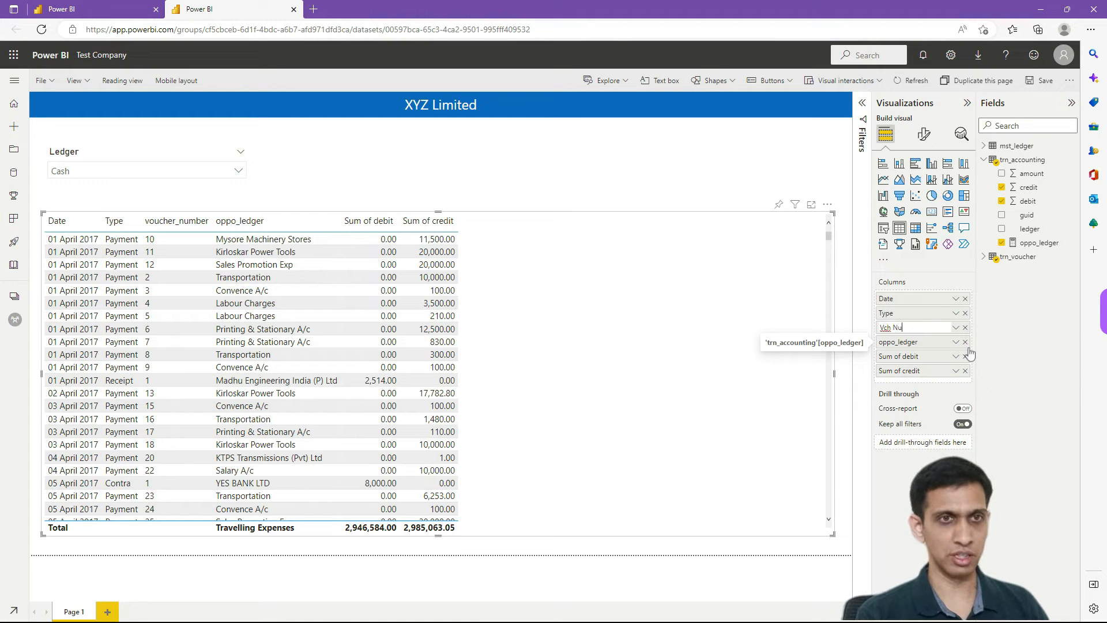
pyautogui.press('Return')
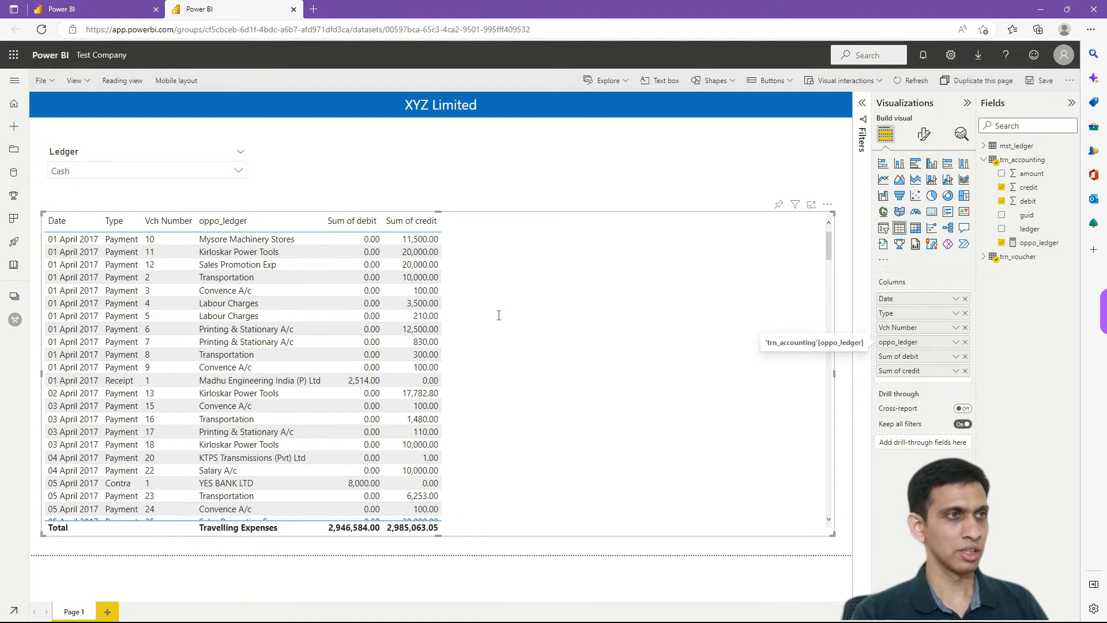
pyautogui.click(955, 342)
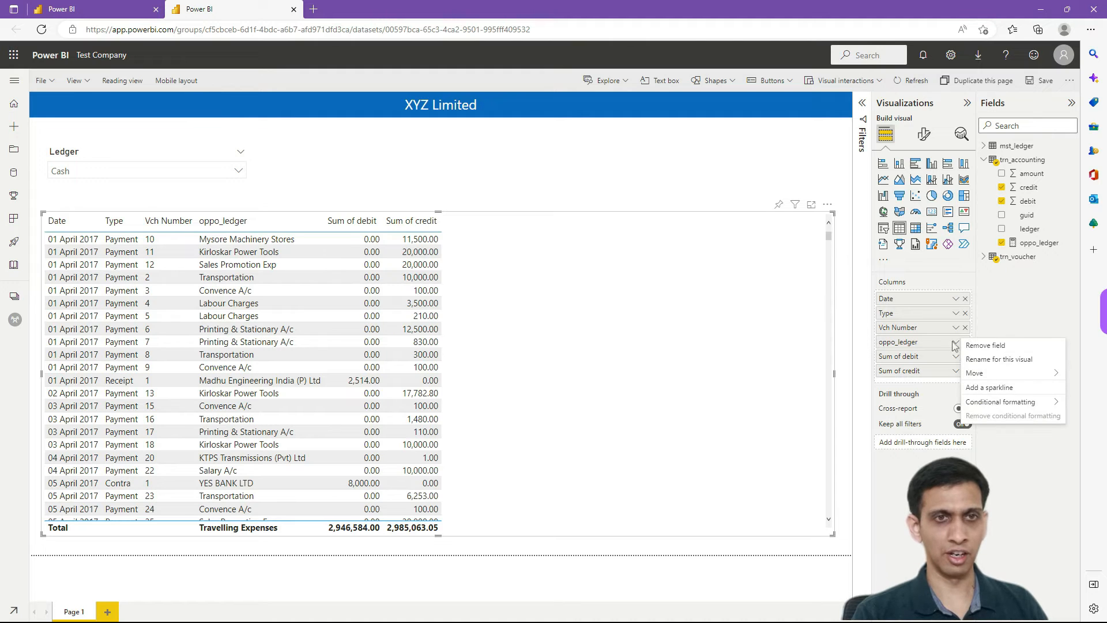
pyautogui.click(973, 360)
pyautogui.write('Ledger')
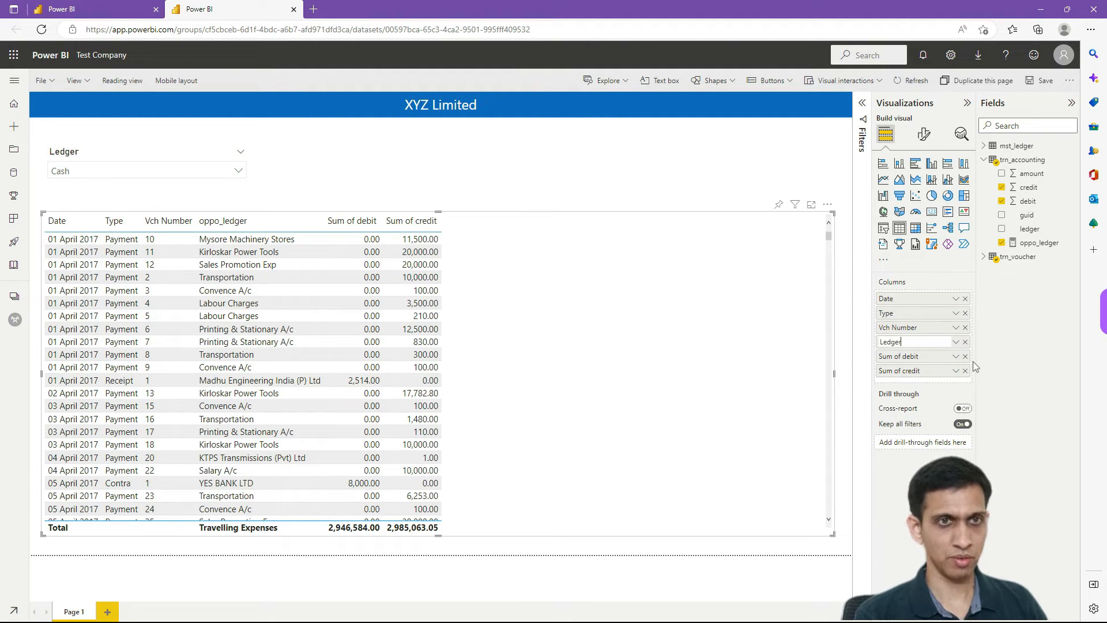
pyautogui.press('Return')
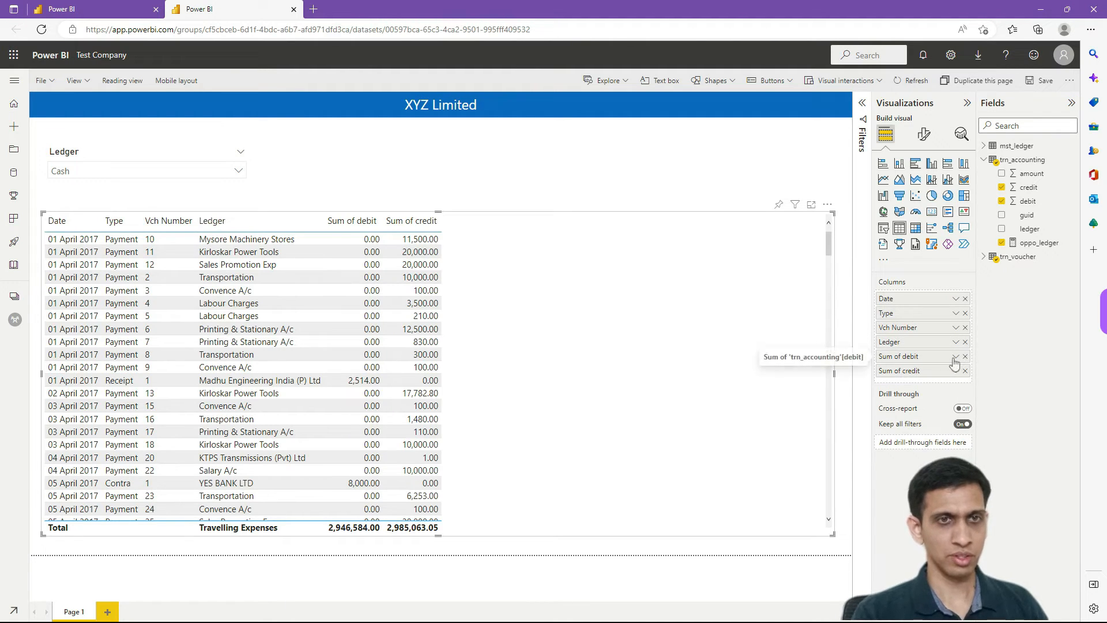
# Rename the table's Sum of debit column as Debit for this visual.
pyautogui.click(954, 358)
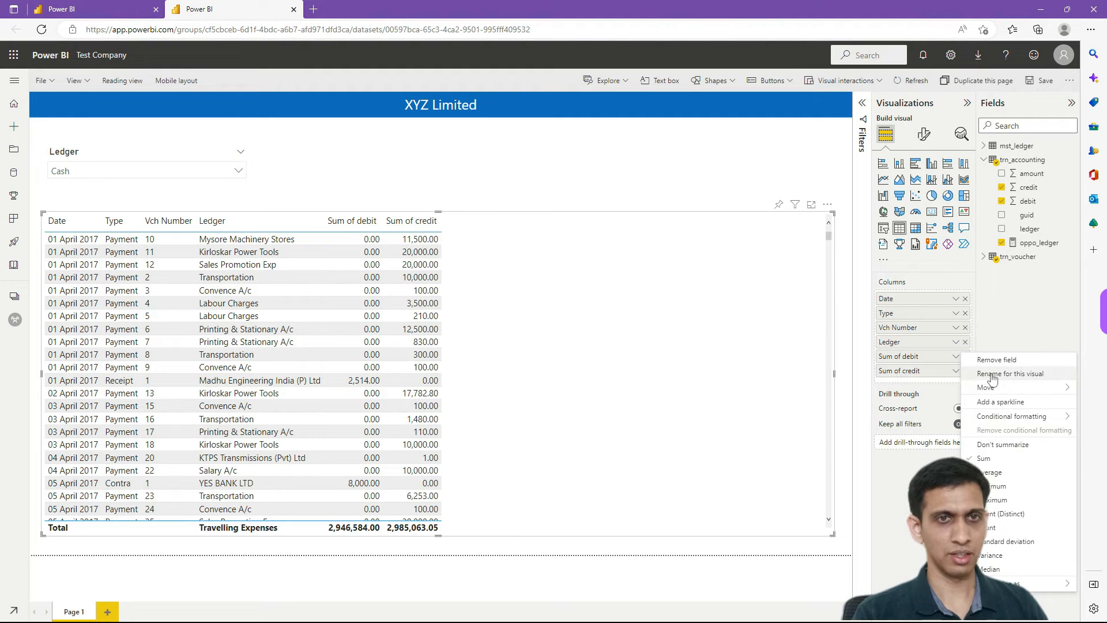
pyautogui.click(990, 372)
pyautogui.write('D')
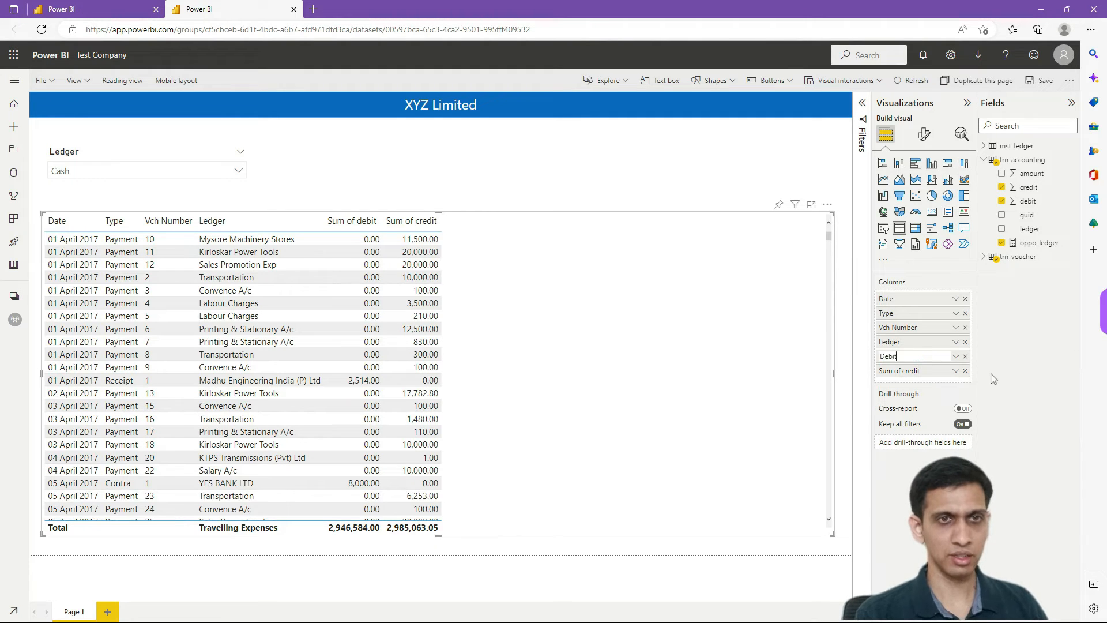
pyautogui.press('Return')
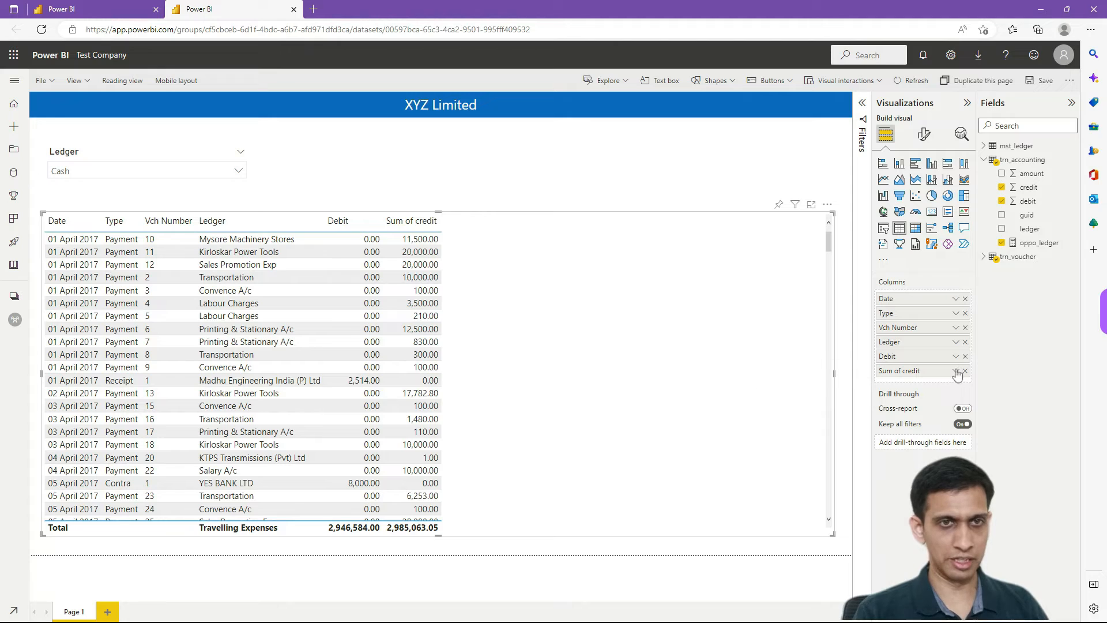
# Rename the table's Sum of credit column as Ledger for this visual.
pyautogui.click(956, 372)
pyautogui.click(981, 395)
pyautogui.write('Le')
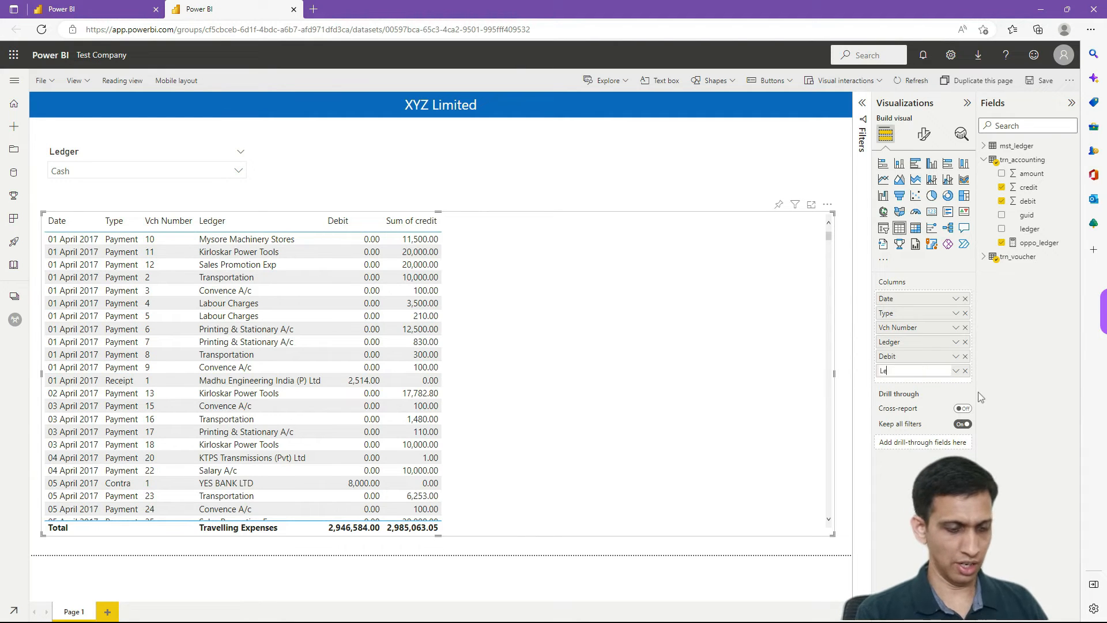
pyautogui.write('dger')
pyautogui.press('Return')
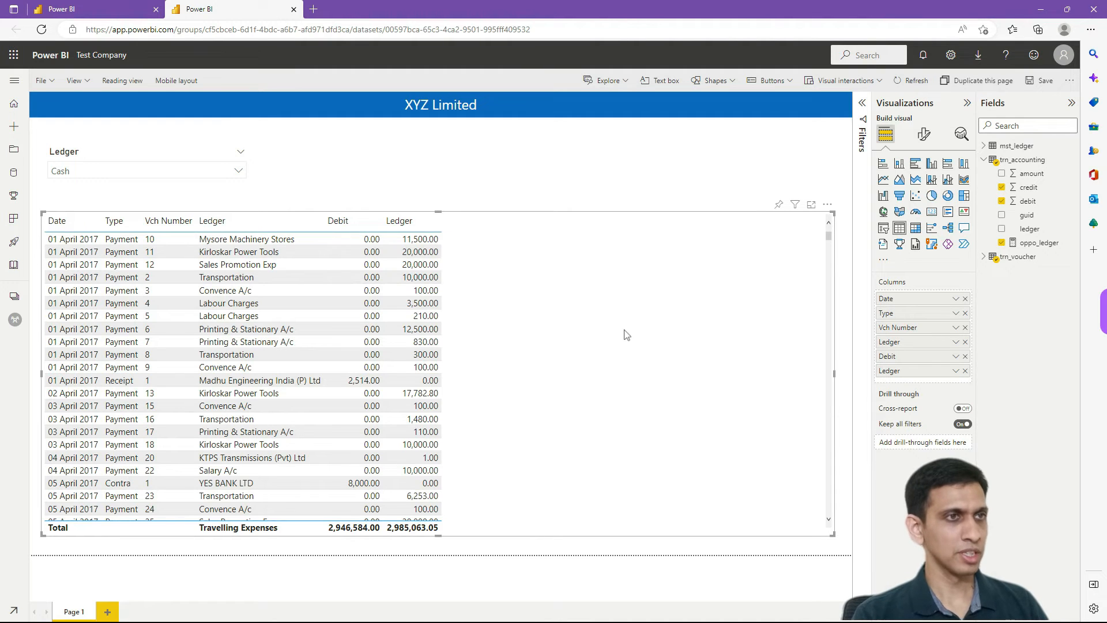
# Widen the table's Type, Vch Number and Debit columns and the last amount column to space out the entries.
pyautogui.scroll(-1, 575, 351)
pyautogui.scroll(1, 575, 350)
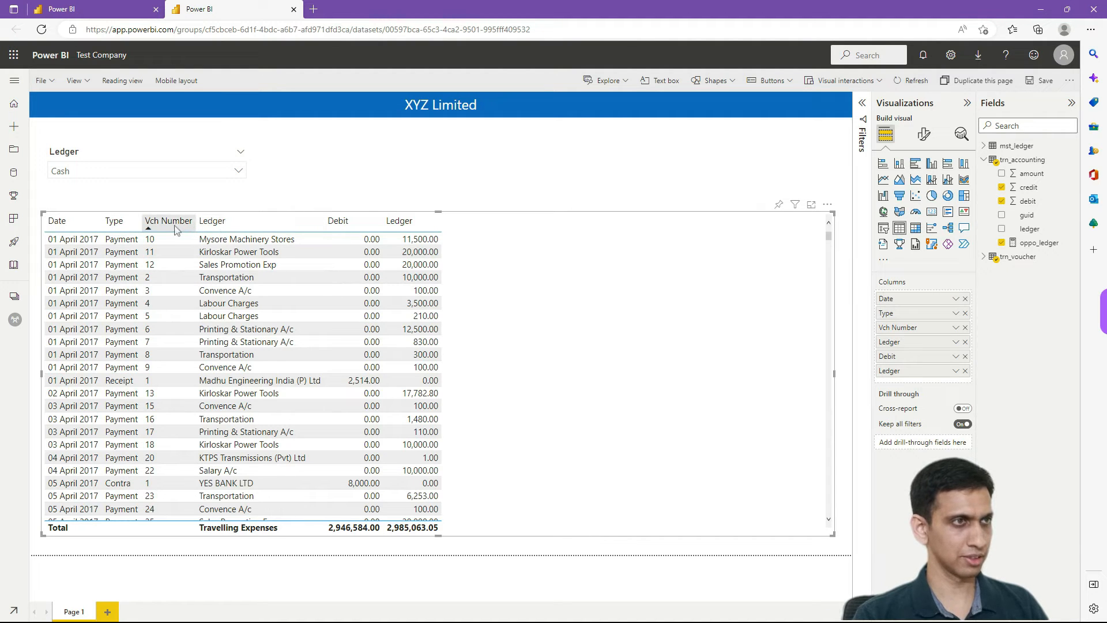
pyautogui.moveTo(140, 223); pyautogui.dragTo(159, 223)
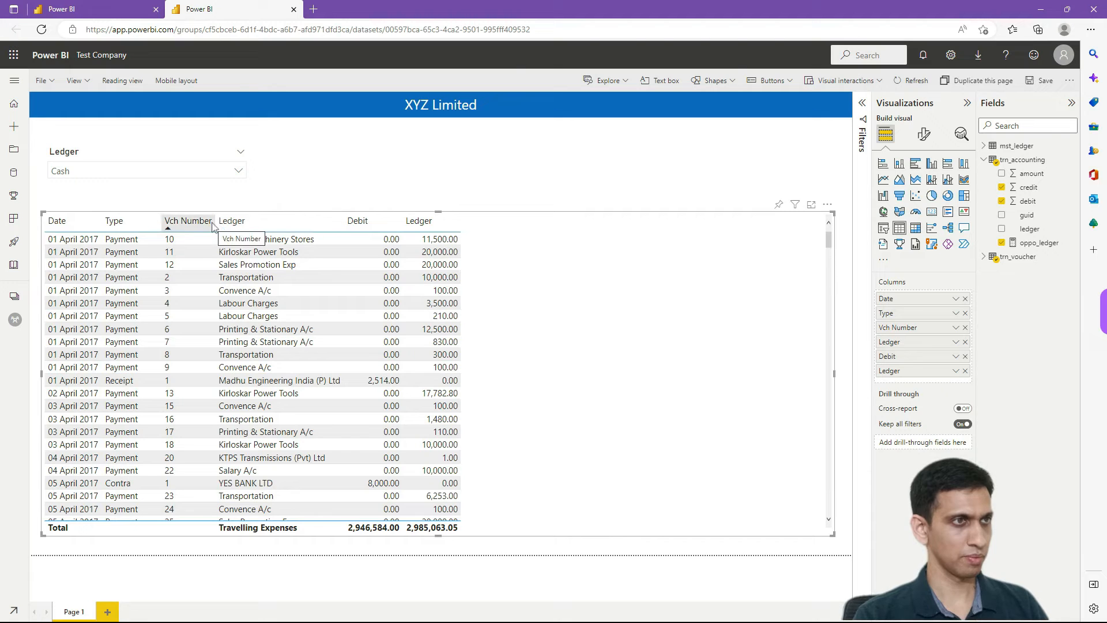
pyautogui.moveTo(212, 226); pyautogui.dragTo(220, 226)
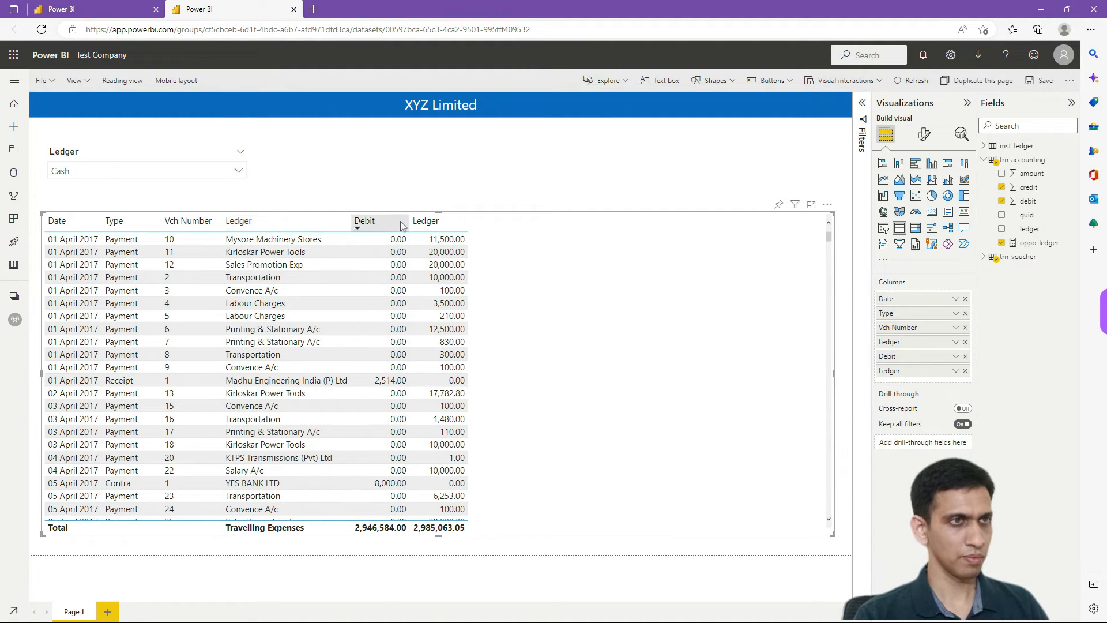
pyautogui.moveTo(405, 224); pyautogui.dragTo(504, 226)
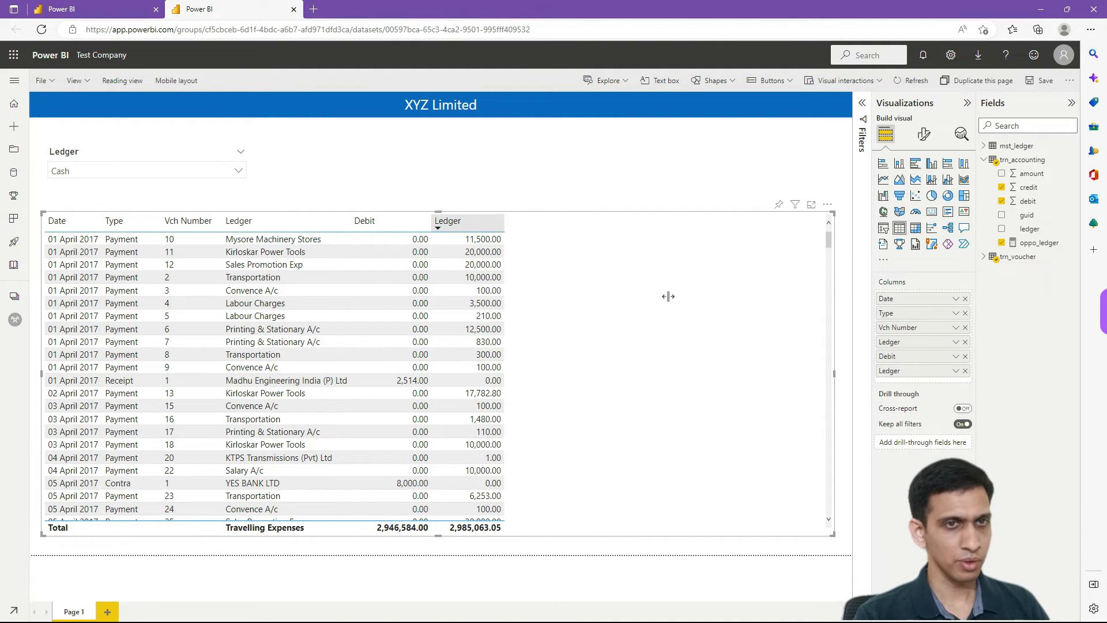
# Rename the table's last amount column as Credit for this visual.
pyautogui.click(952, 373)
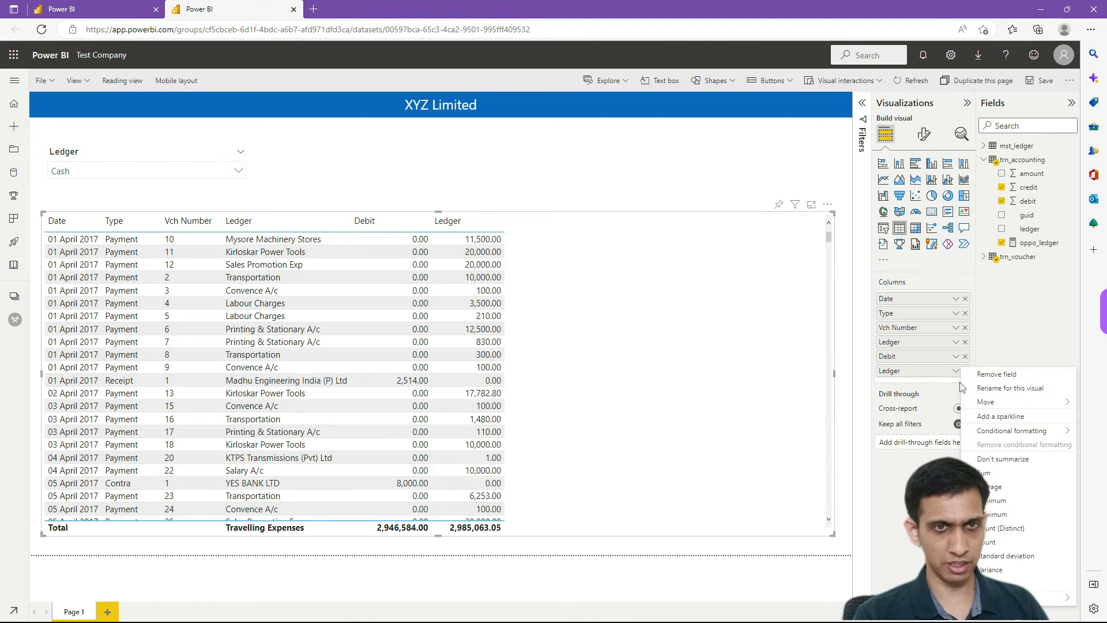
pyautogui.click(976, 389)
pyautogui.write('Credit')
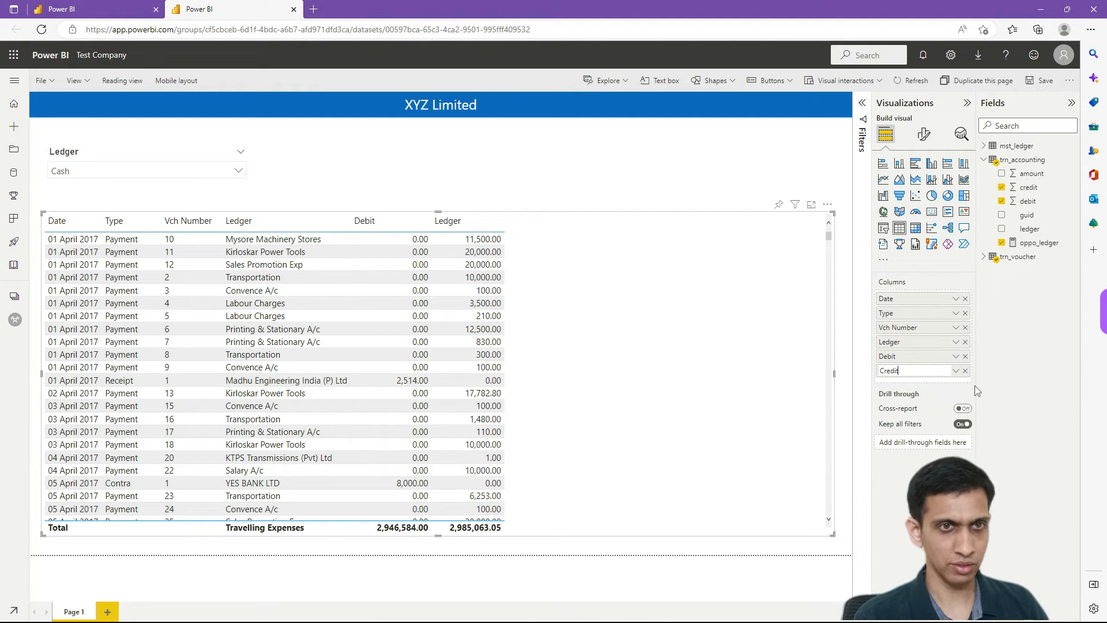
pyautogui.press('Return')
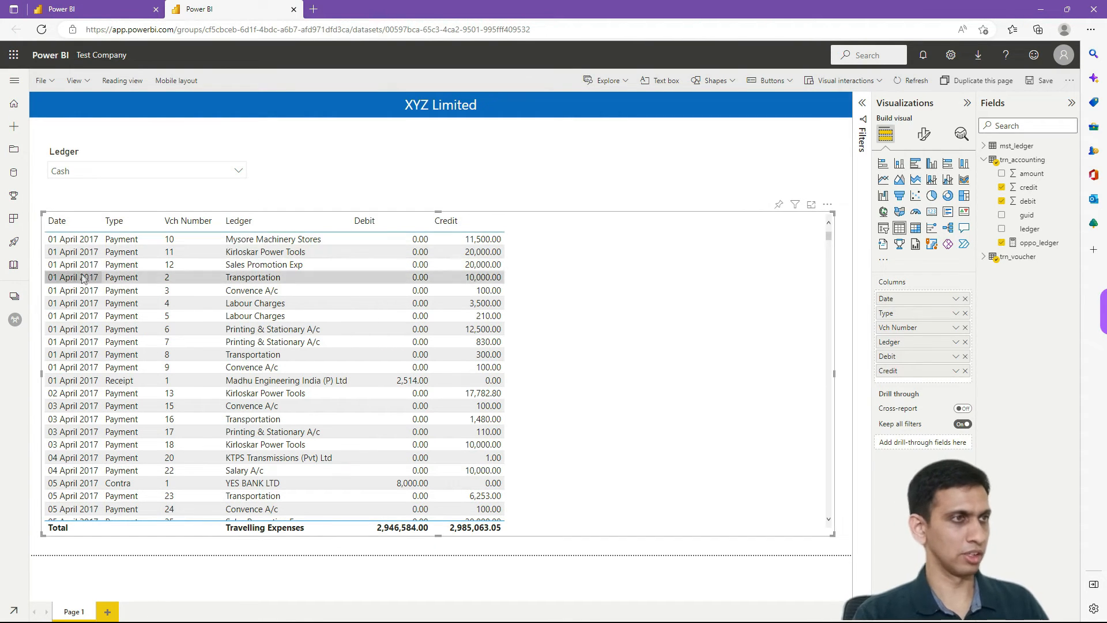
# Set the trn_voucher date column's format to *15/03/2001 (dd/mm/yyyy) in the Accounting Data datamart, then refresh the XYZ Limited report.
pyautogui.scroll(-5, 403, 392)
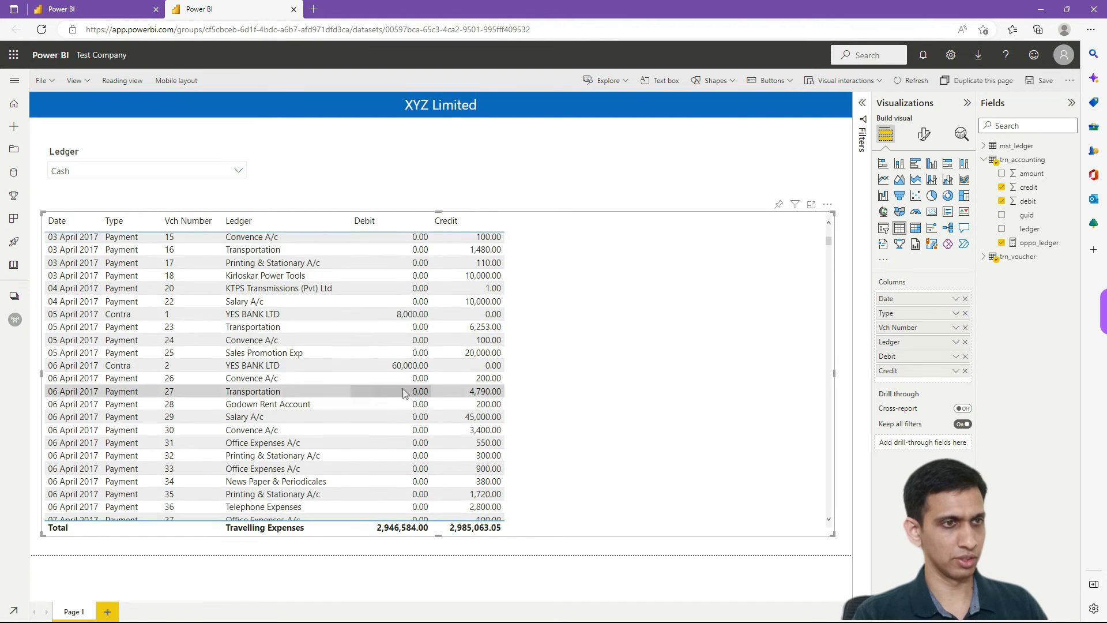
pyautogui.scroll(3, 418, 424)
pyautogui.scroll(3, 512, 380)
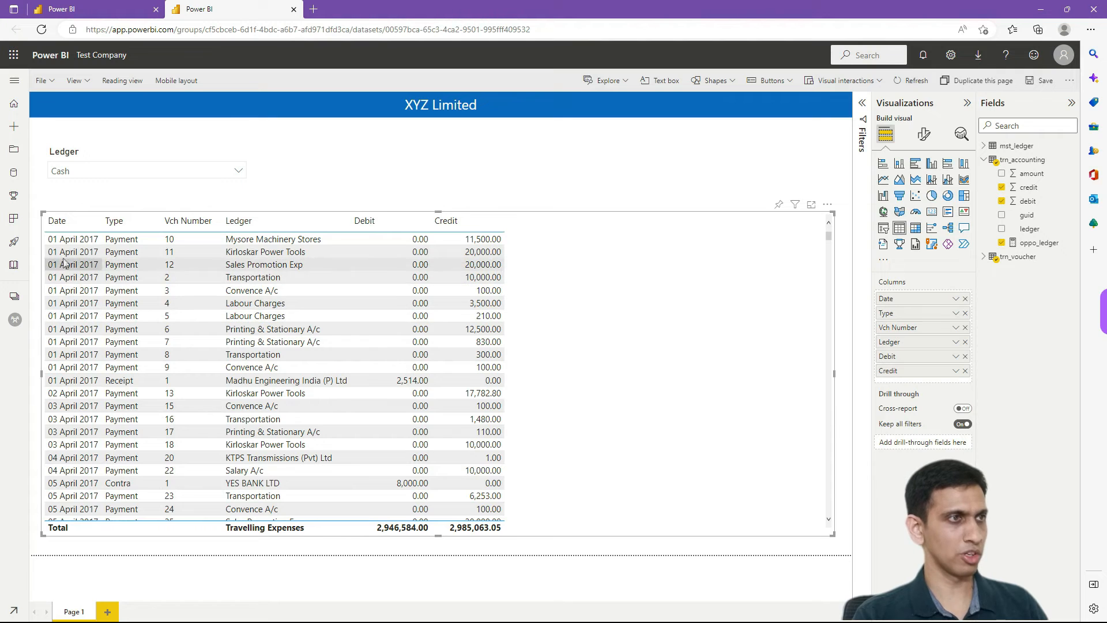
pyautogui.scroll(-3, 63, 317)
pyautogui.scroll(3, 66, 300)
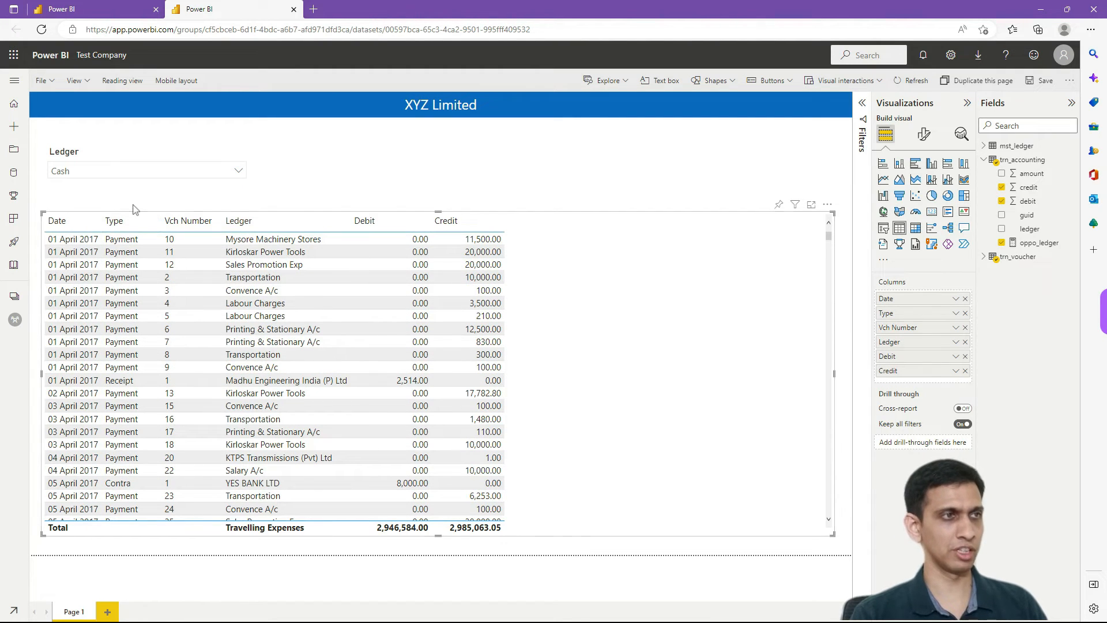
pyautogui.click(106, 6)
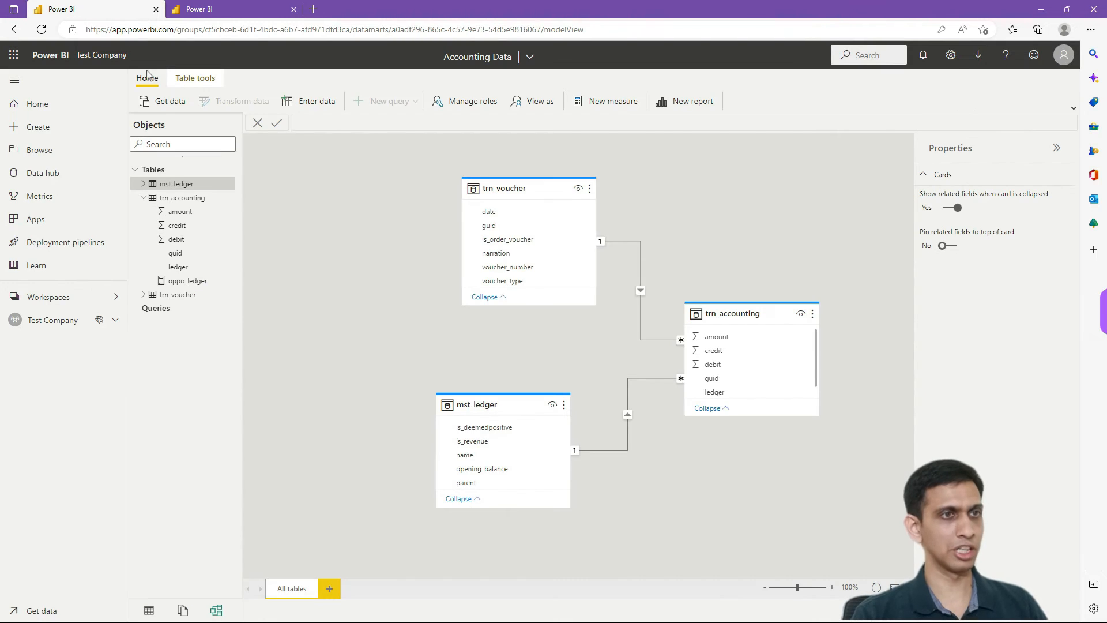
pyautogui.click(142, 198)
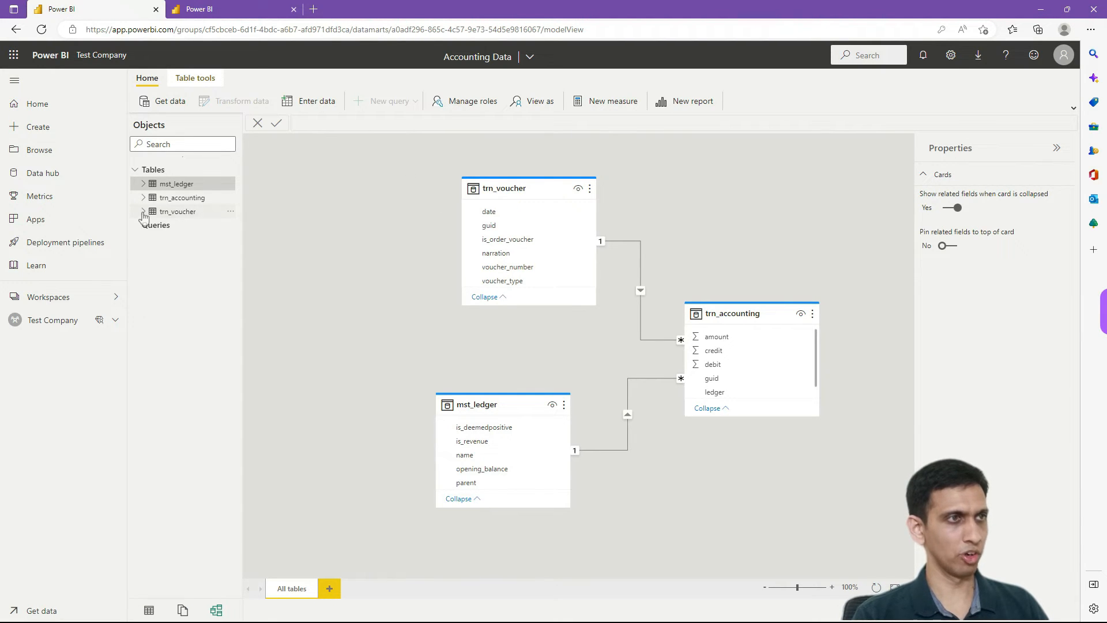
pyautogui.click(143, 211)
pyautogui.click(184, 225)
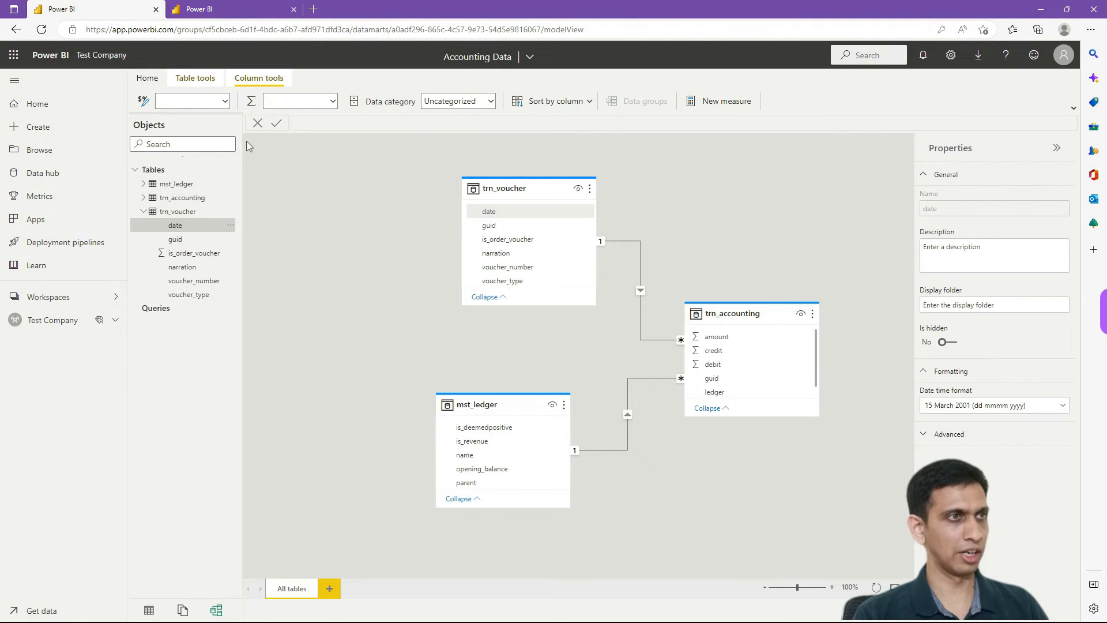
pyautogui.click(225, 102)
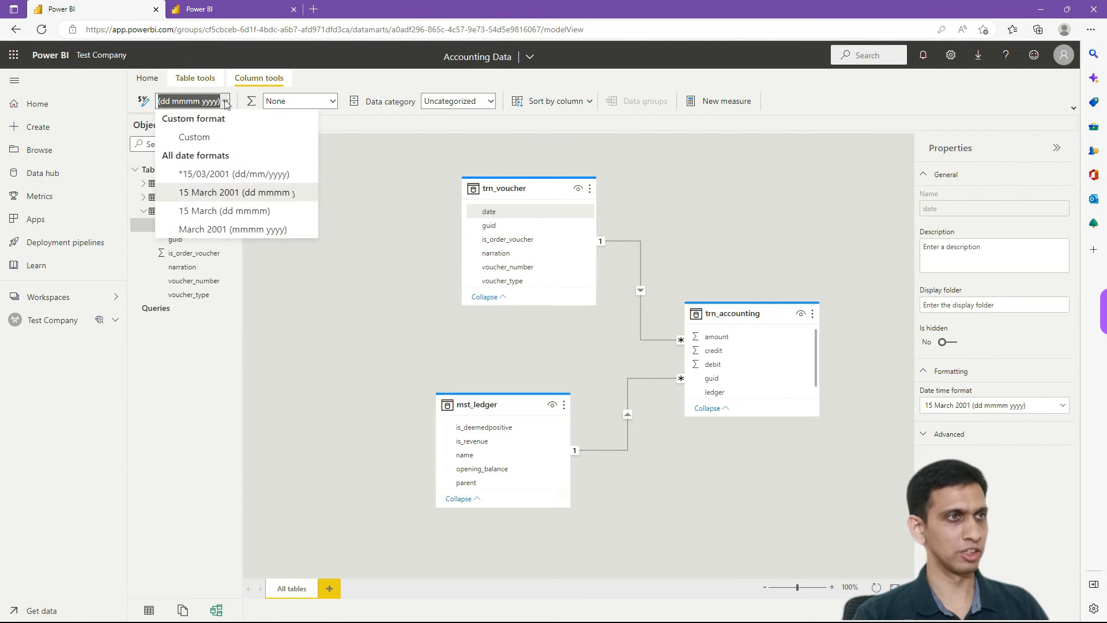
pyautogui.click(235, 176)
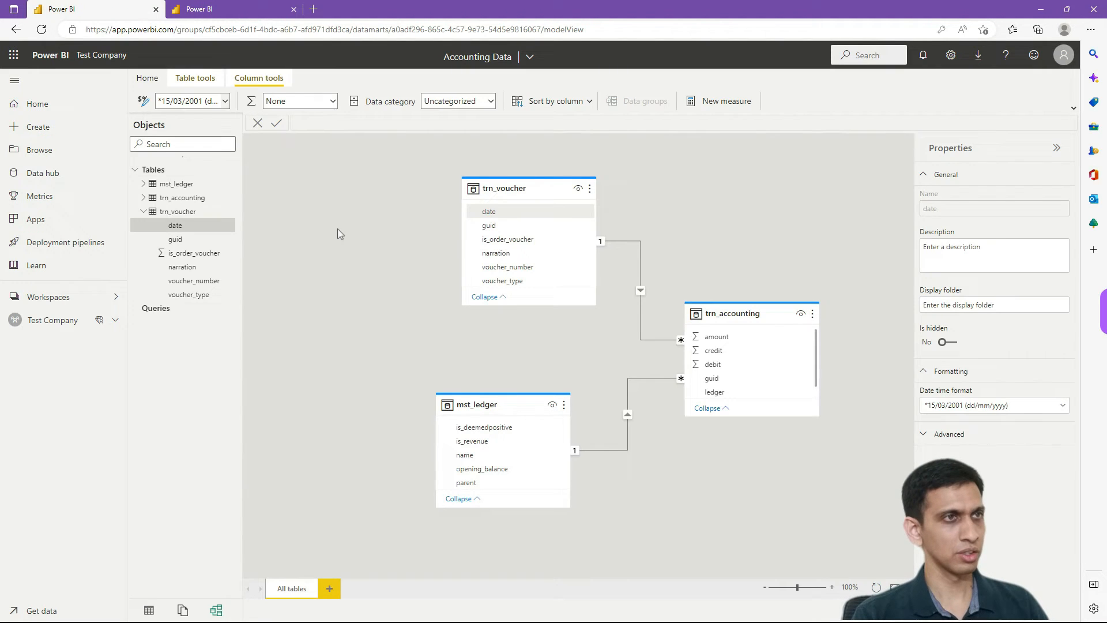
pyautogui.click(337, 228)
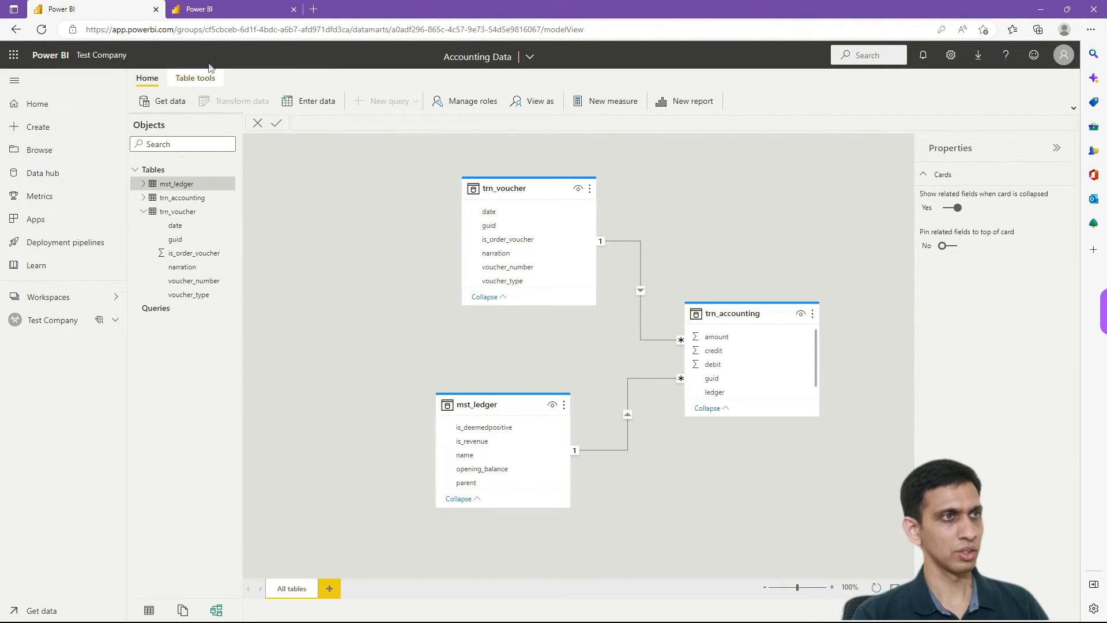
pyautogui.click(217, 10)
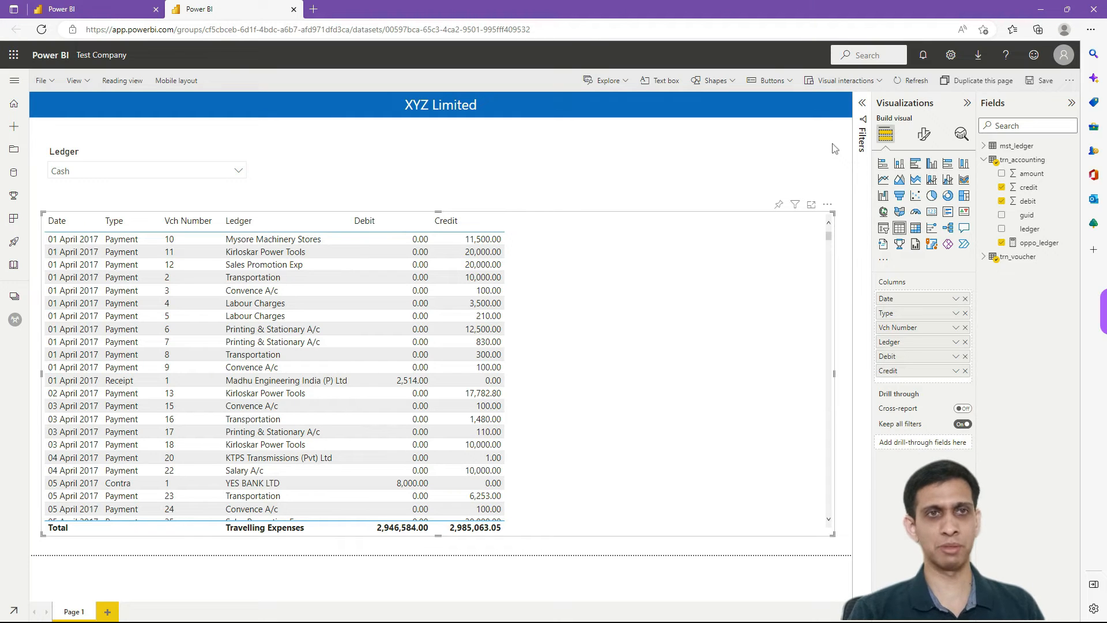
pyautogui.click(912, 85)
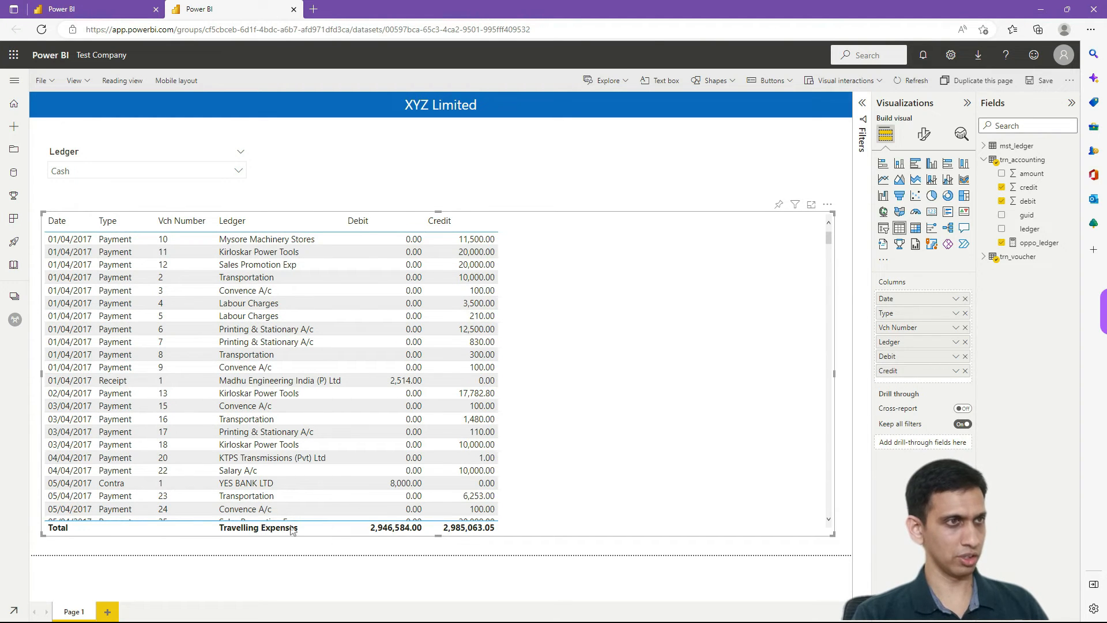
# Try the Specific column formatting for the table's Ledger column, turning Apply to values off and back on.
pyautogui.scroll(-5, 259, 529)
pyautogui.scroll(-1, 251, 535)
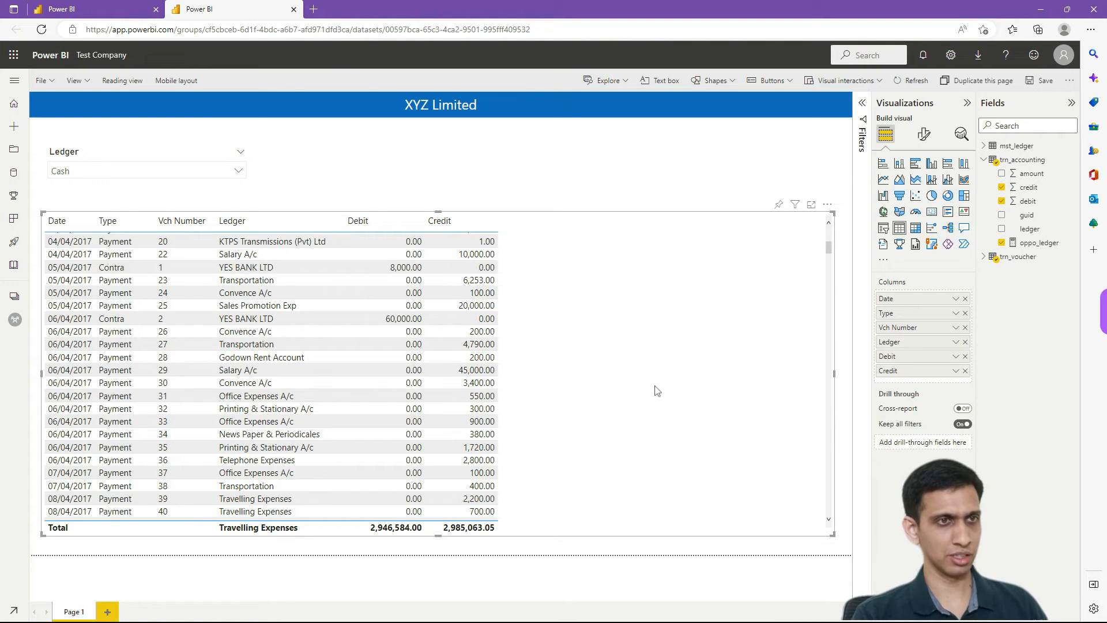
pyautogui.click(923, 136)
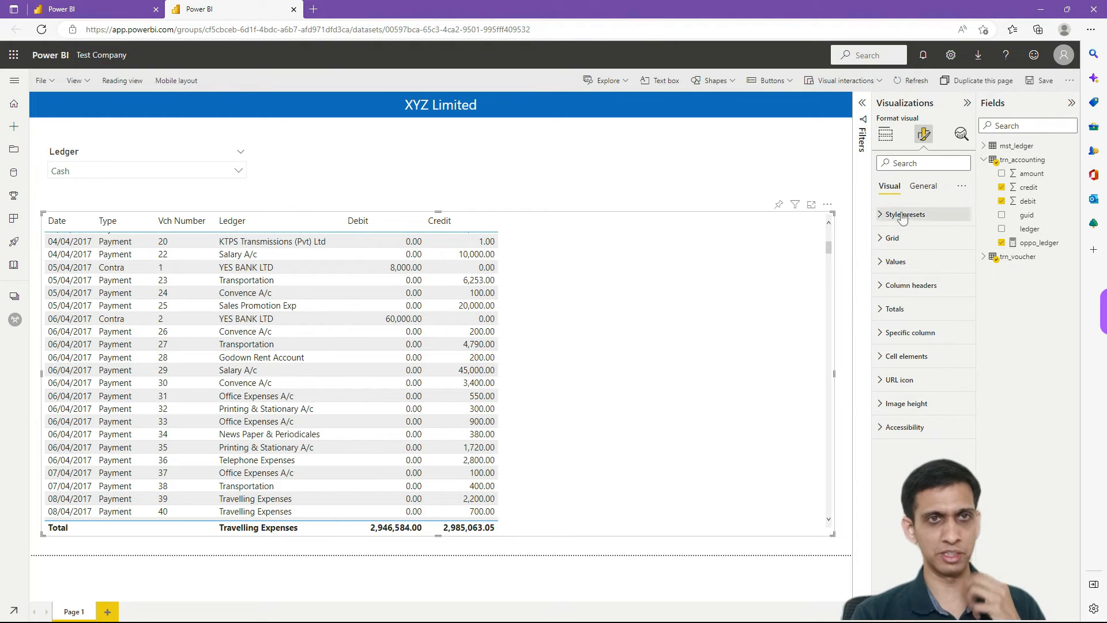
pyautogui.click(890, 333)
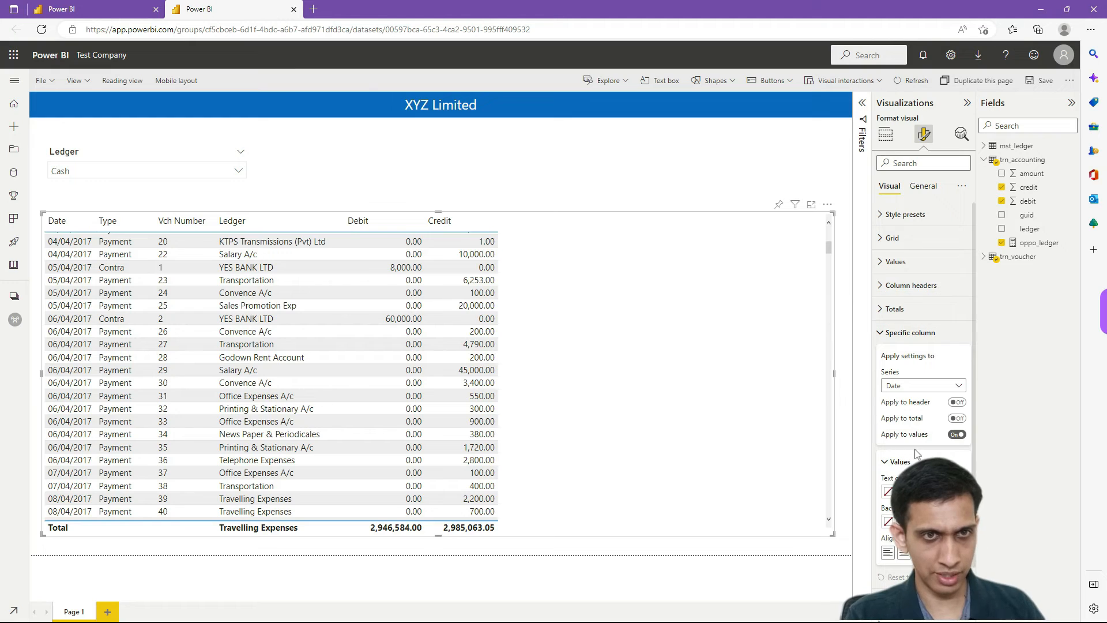
pyautogui.click(922, 389)
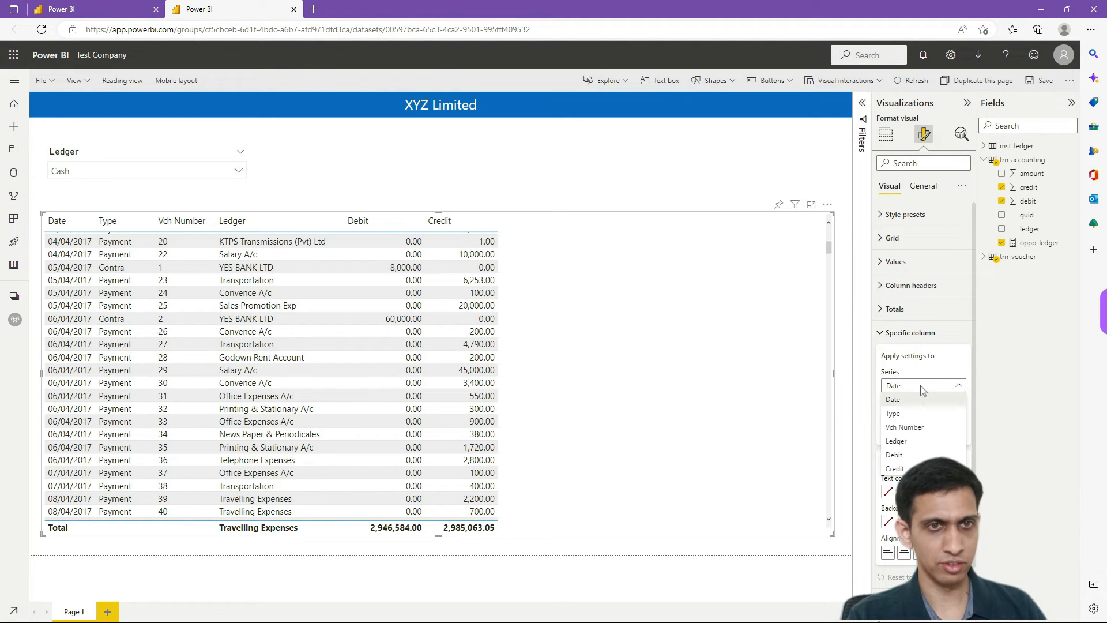
pyautogui.click(899, 441)
pyautogui.scroll(-8, 254, 519)
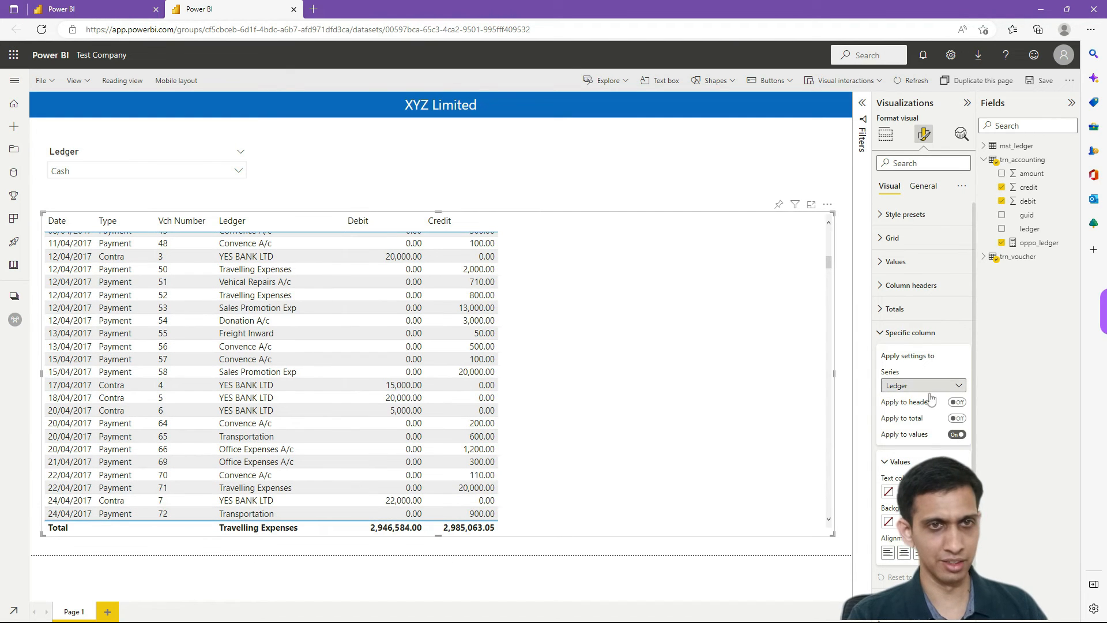
pyautogui.click(956, 435)
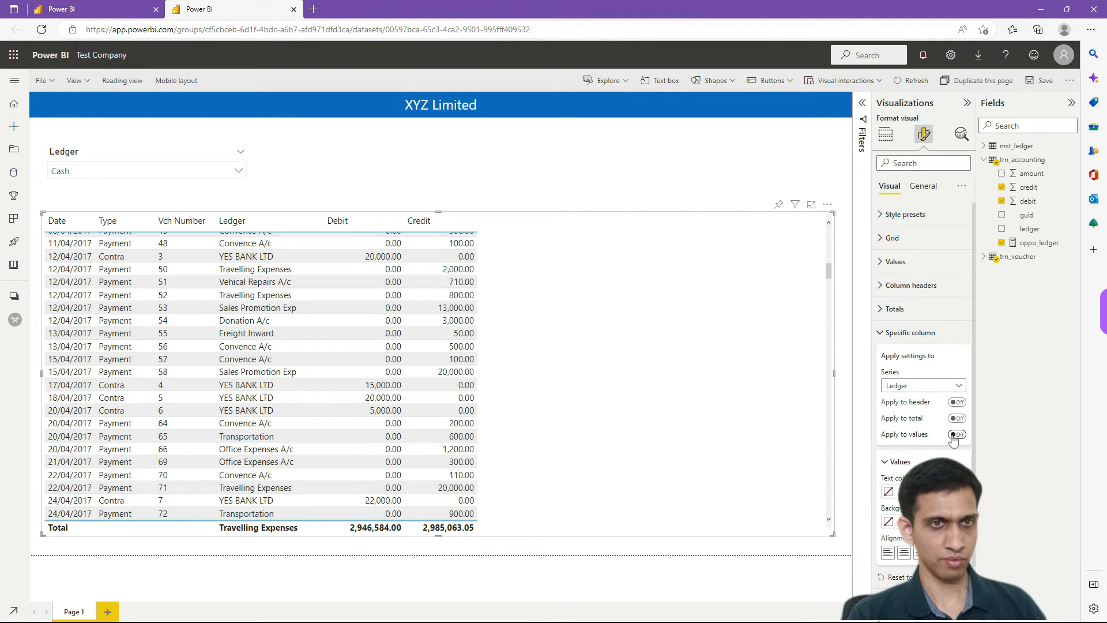
pyautogui.click(957, 435)
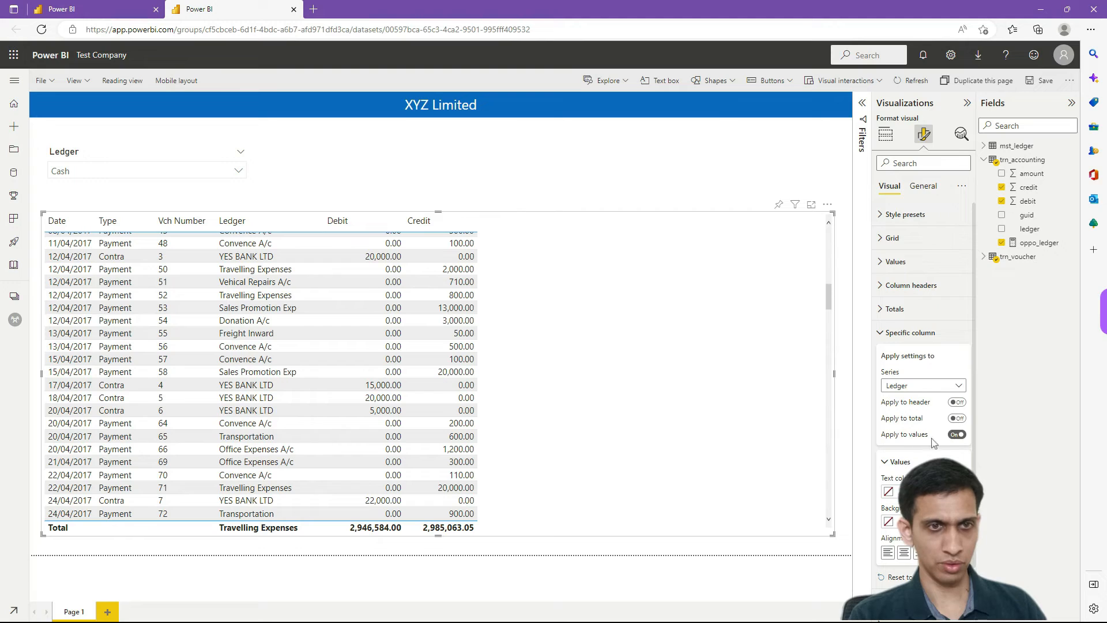
pyautogui.scroll(-1, 951, 421)
pyautogui.scroll(1, 916, 415)
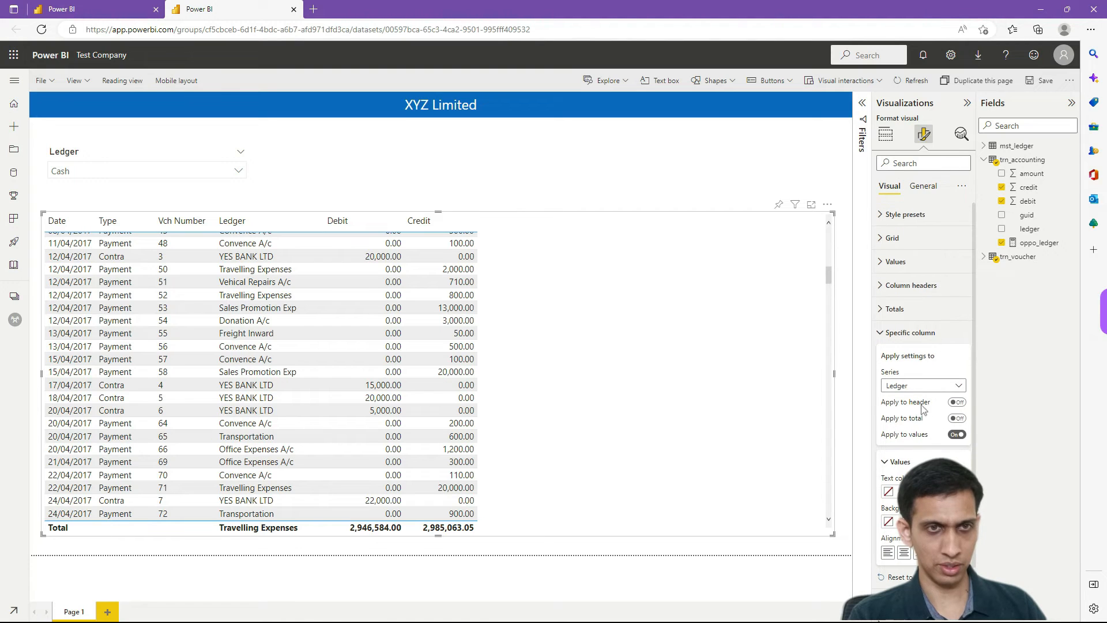
pyautogui.click(948, 385)
pyautogui.click(910, 442)
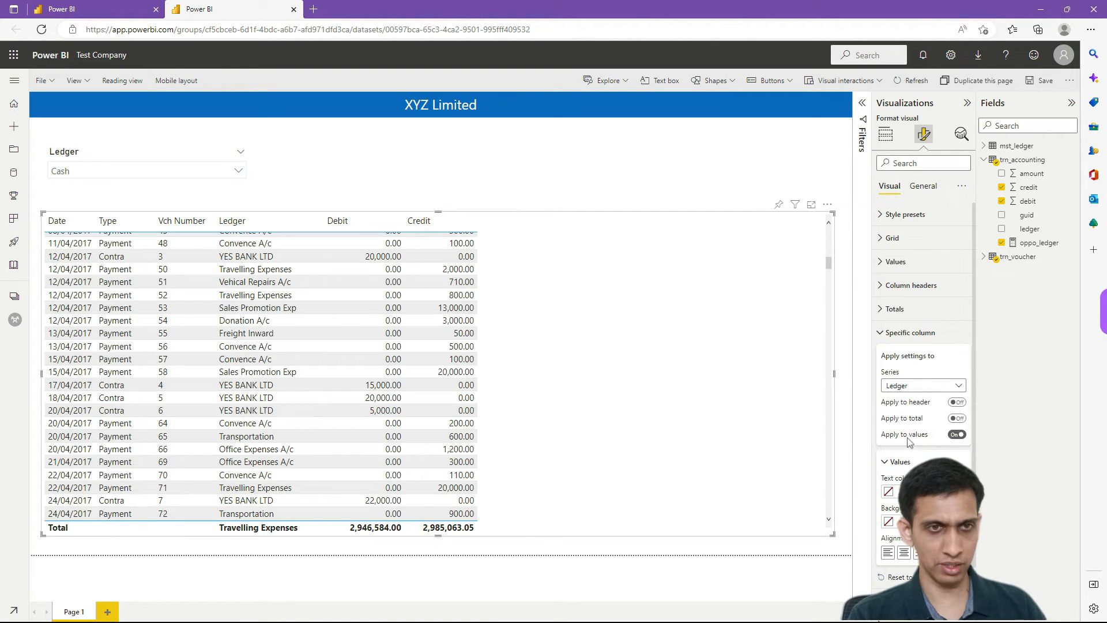
pyautogui.click(882, 332)
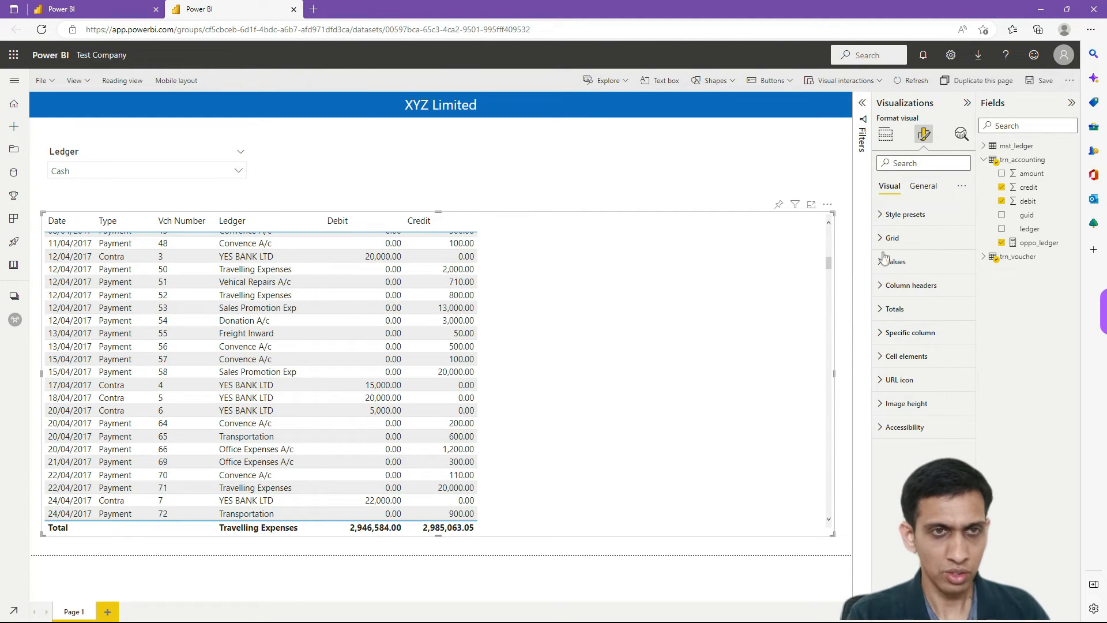
# Search the table's formatting options for "tot" and turn off the Totals values.
pyautogui.click(915, 189)
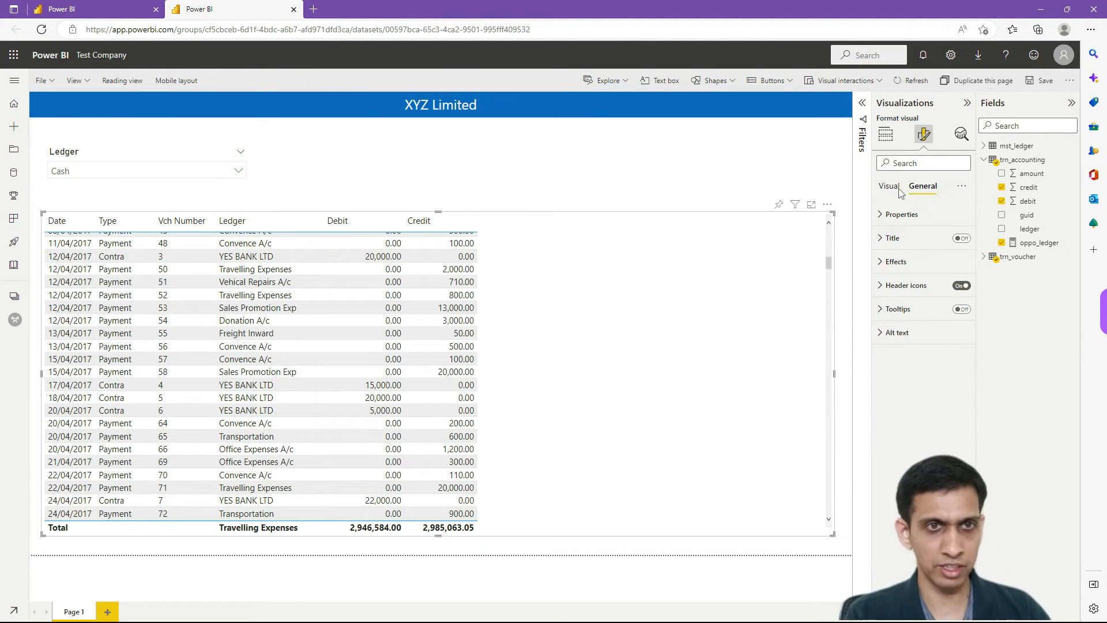
pyautogui.click(890, 187)
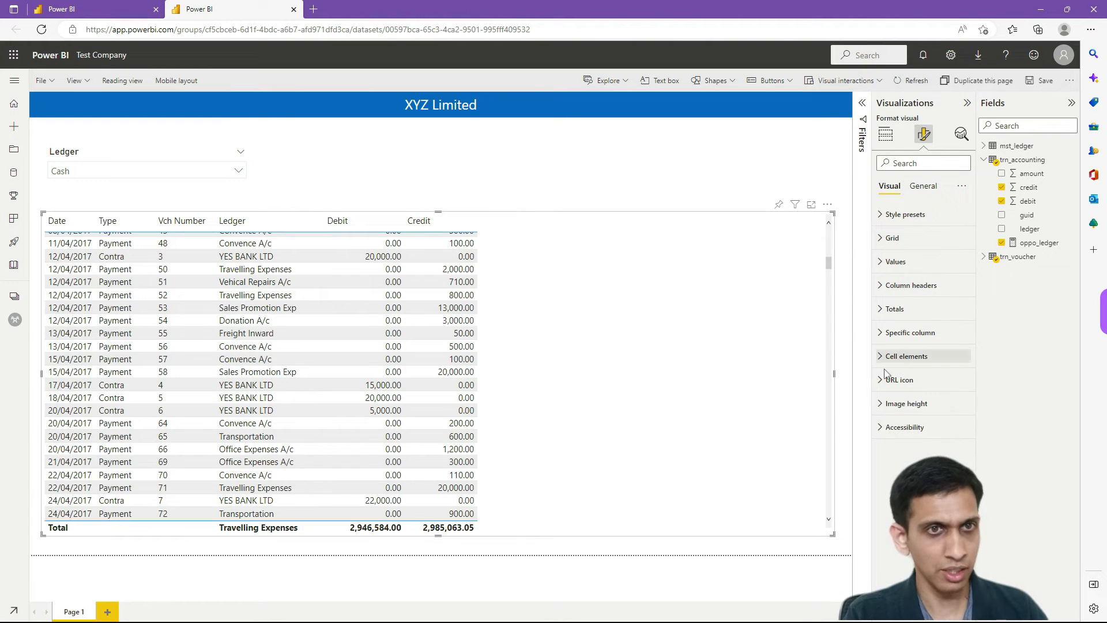
pyautogui.click(916, 168)
pyautogui.write('foo')
pyautogui.press('BackSpace')
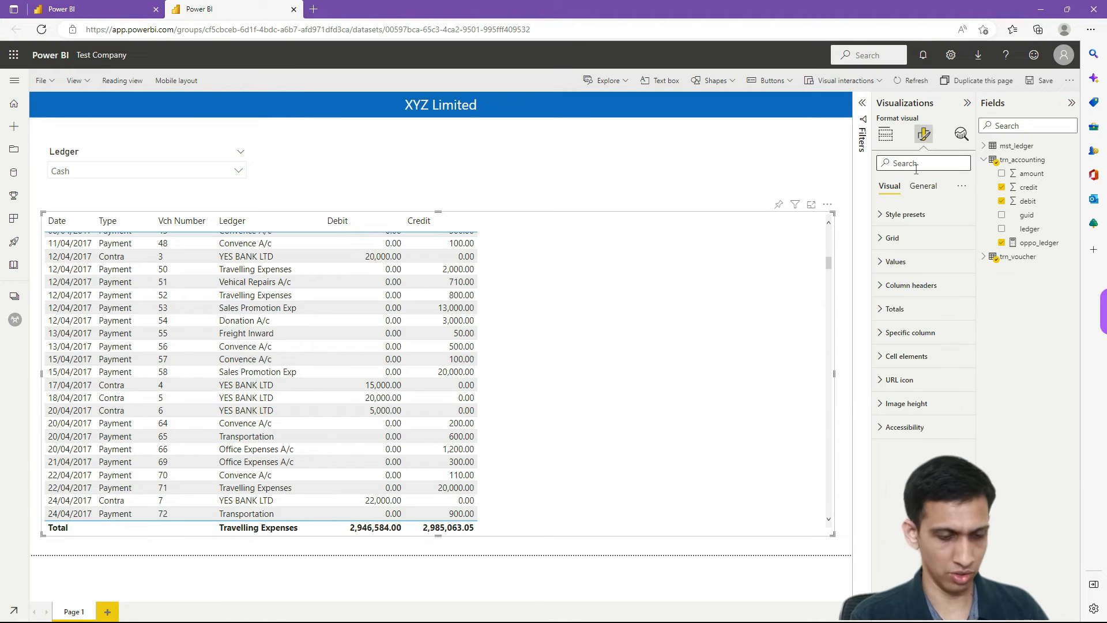
pyautogui.write('sub')
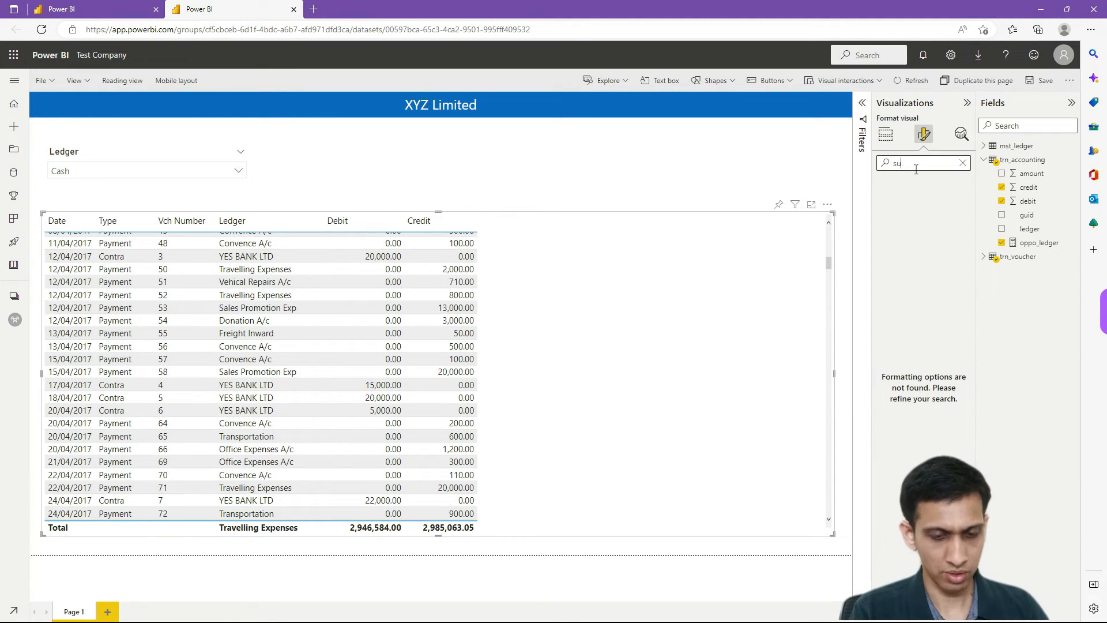
pyautogui.press('BackSpace')
pyautogui.press('BackSpace')
pyautogui.write('tot')
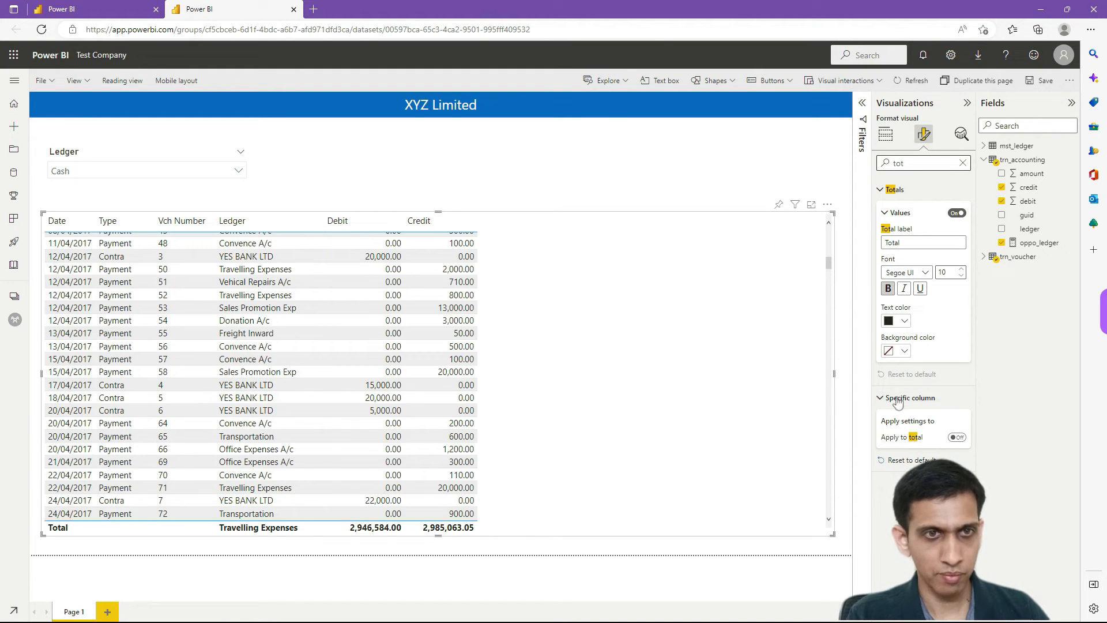
pyautogui.click(956, 213)
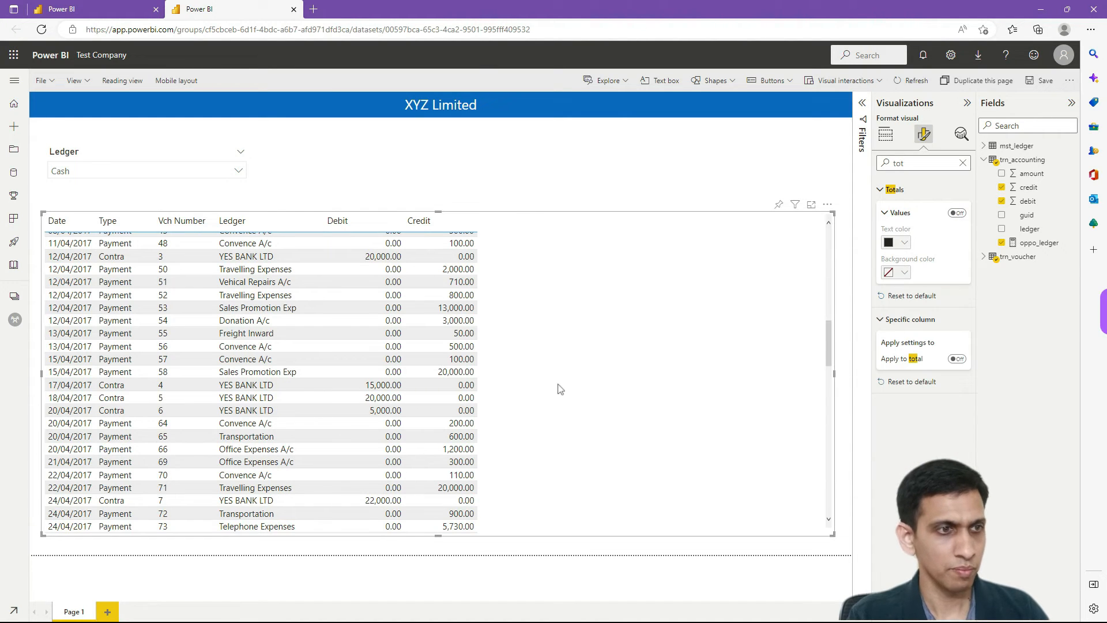
# Review the table's voucher rows, clear the formatting search, and look over the Column headers and Totals options.
pyautogui.scroll(-5, 326, 451)
pyautogui.scroll(-3, 328, 452)
pyautogui.scroll(20, 305, 444)
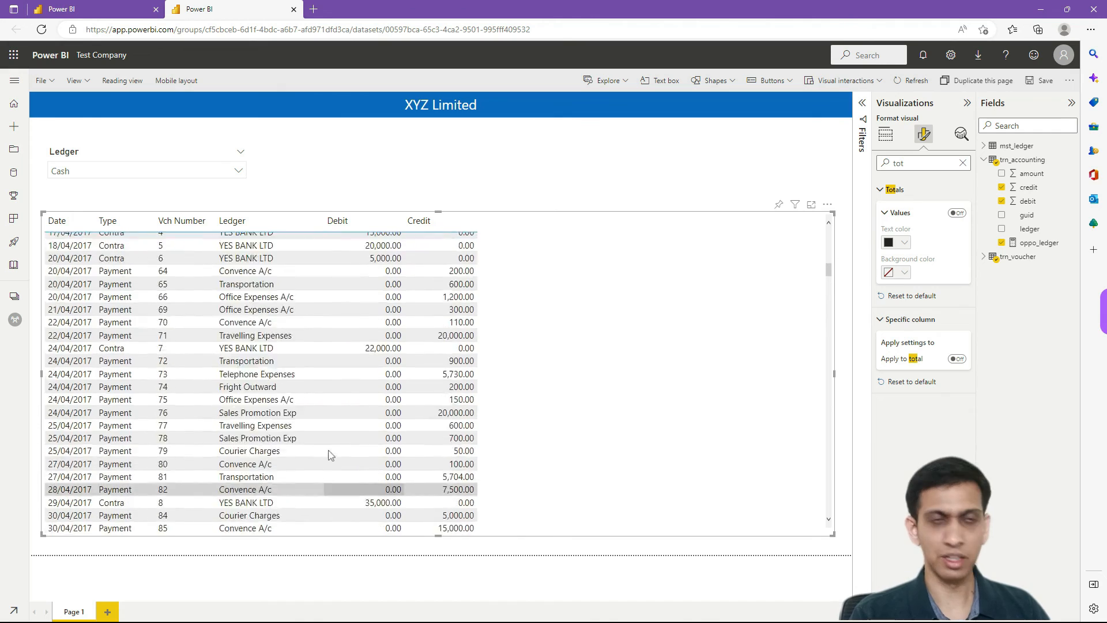
pyautogui.scroll(-2, 284, 440)
pyautogui.scroll(5, 230, 374)
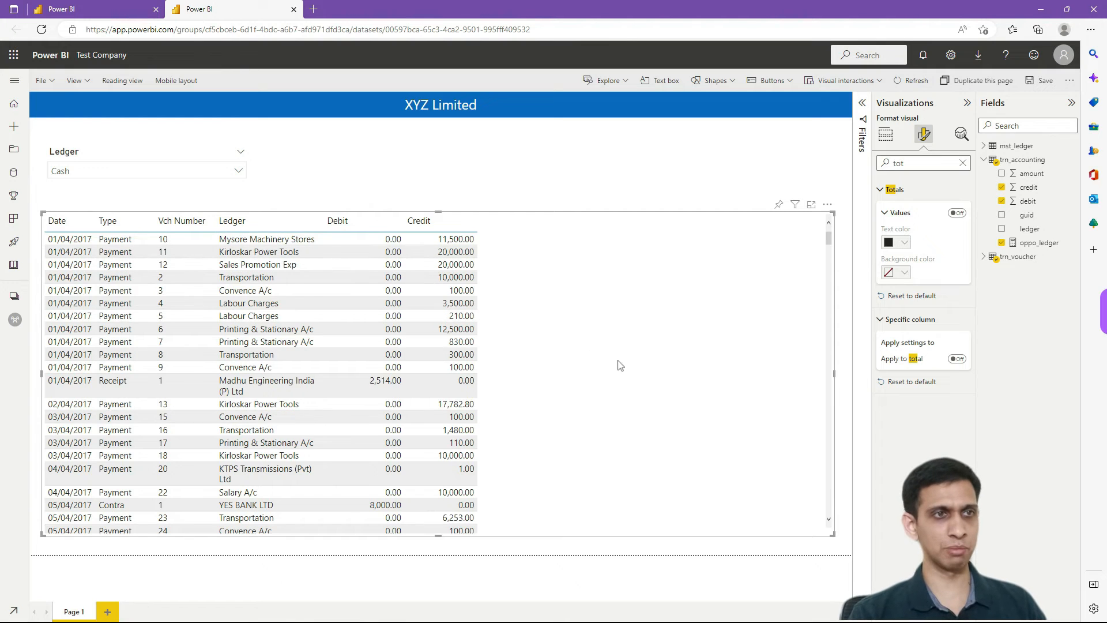
pyautogui.click(963, 163)
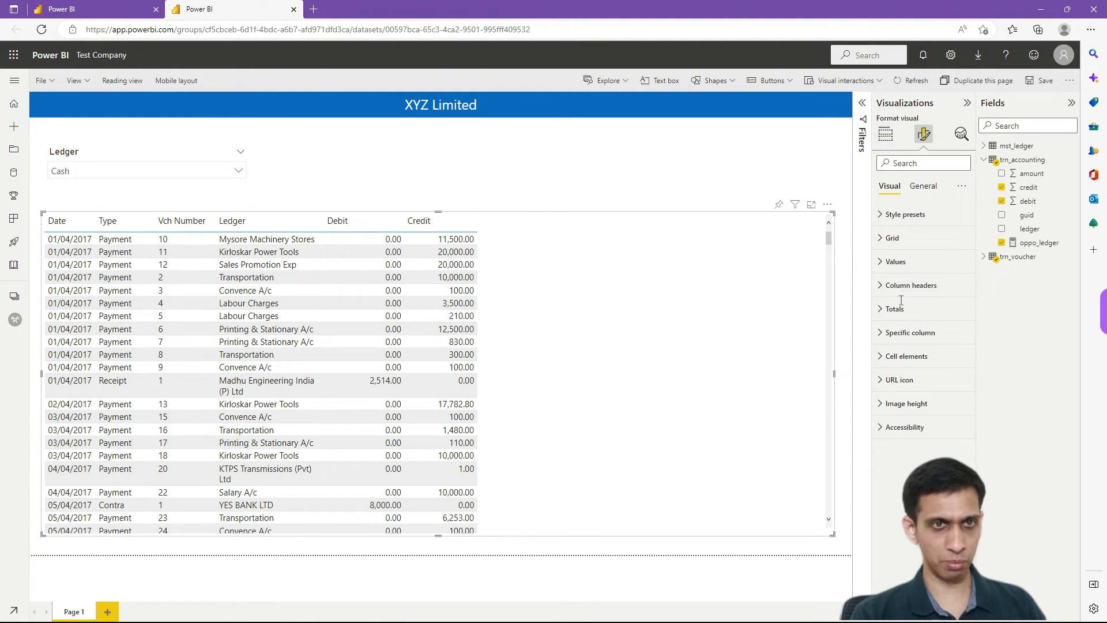
pyautogui.click(882, 287)
pyautogui.click(883, 286)
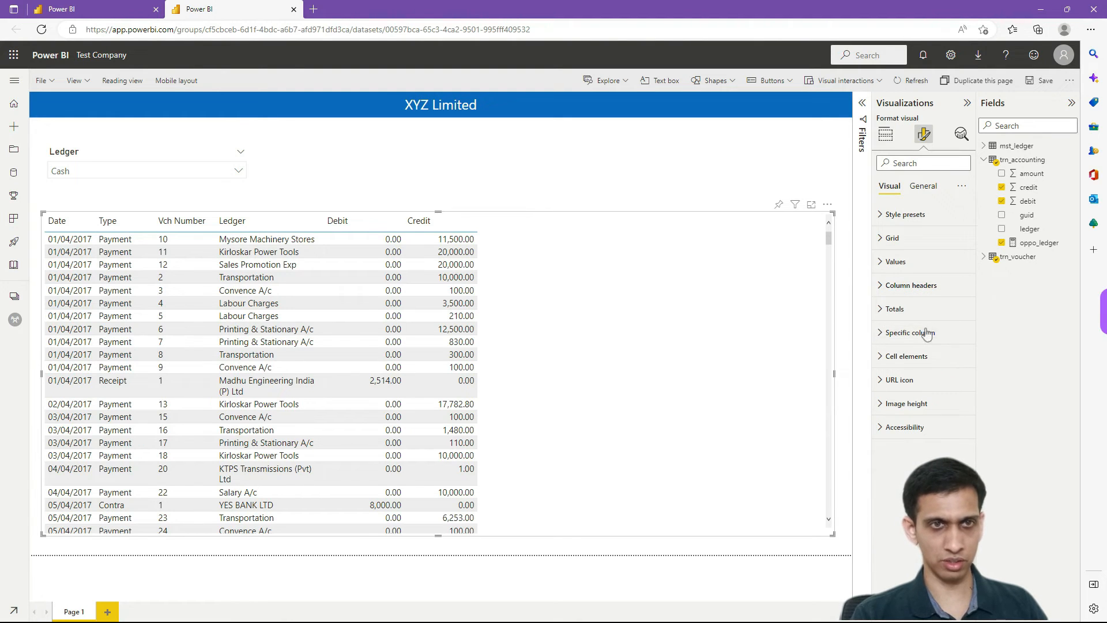
pyautogui.click(899, 311)
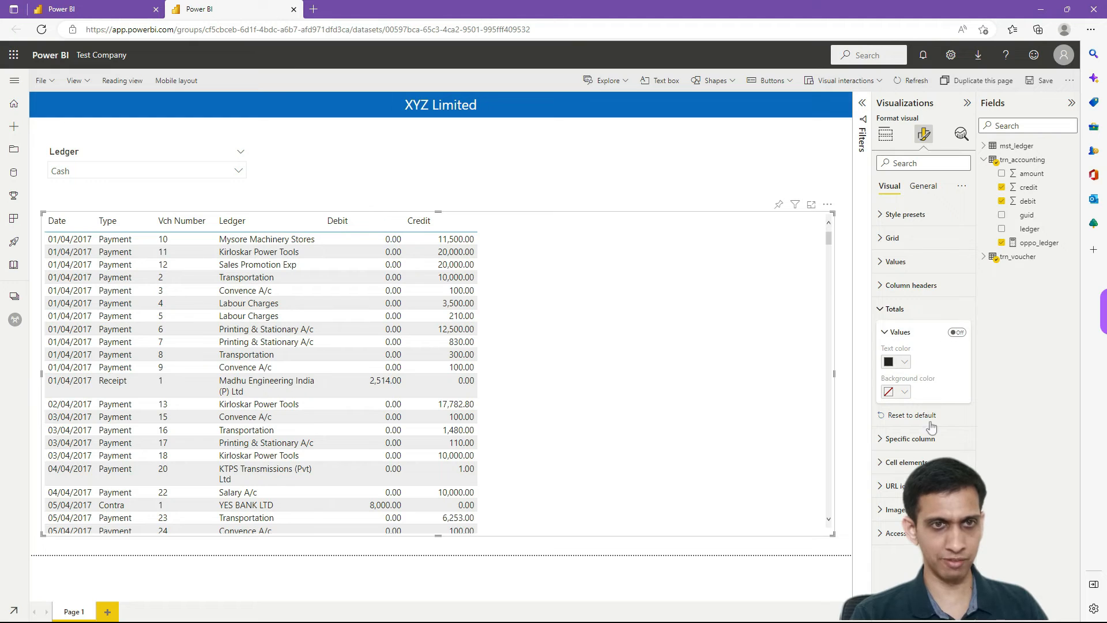
pyautogui.click(882, 309)
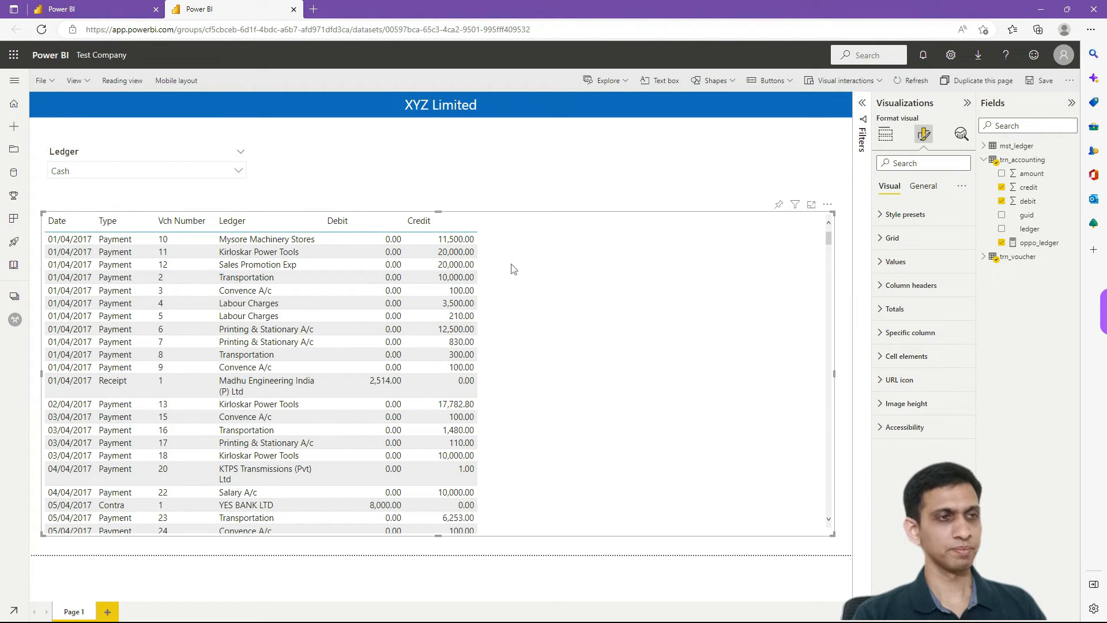
# Rename the report page Page 1 as Ledger Account.
pyautogui.doubleClick(72, 612)
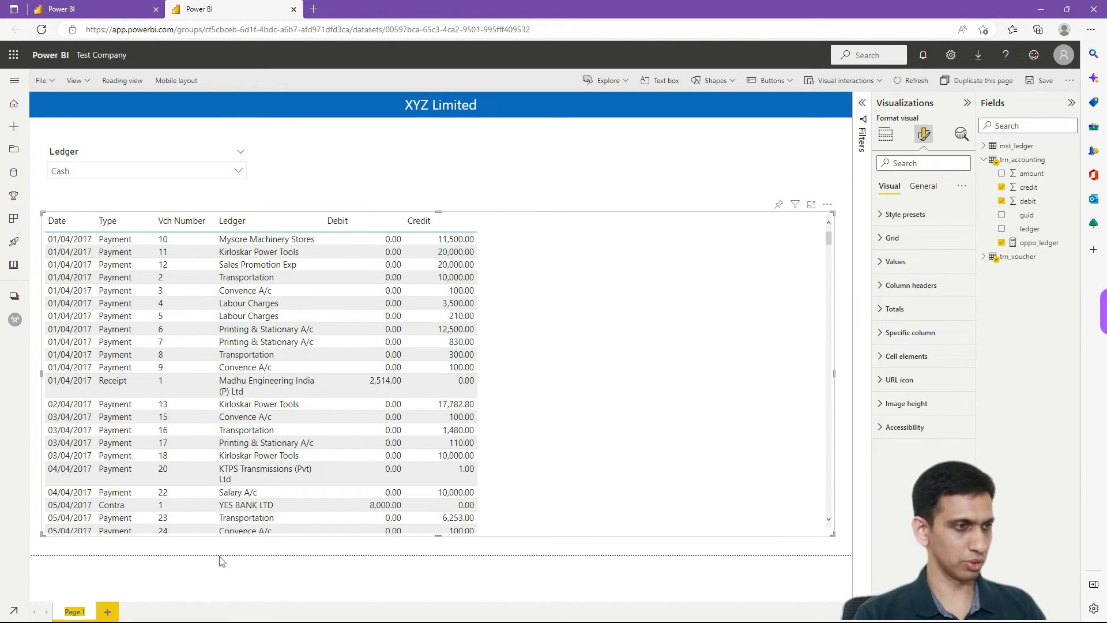
pyautogui.write('Le')
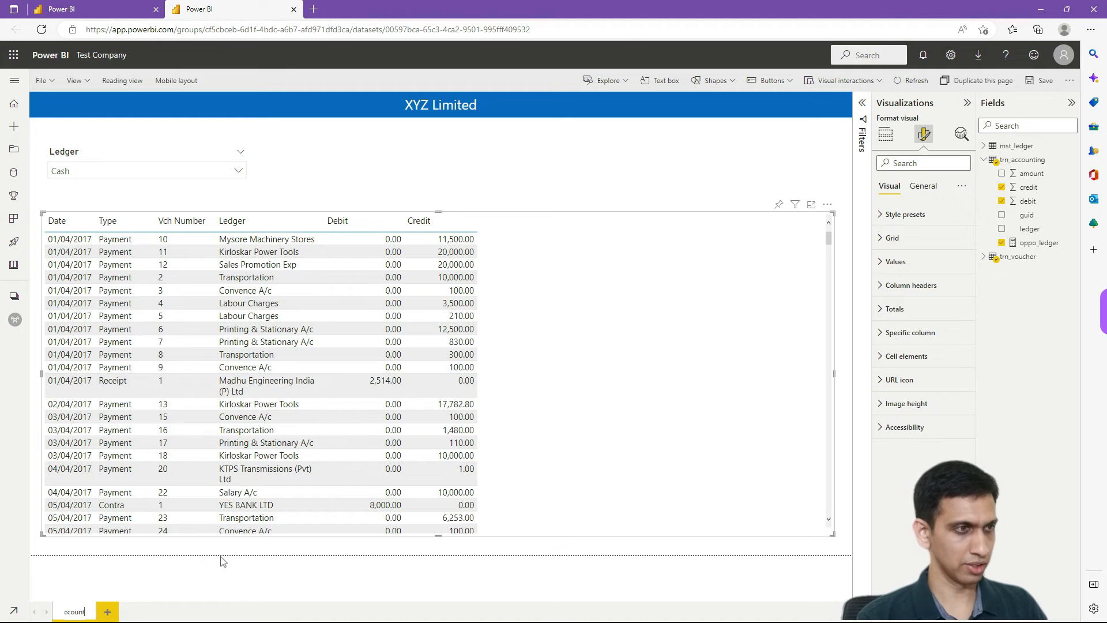
pyautogui.press('Return')
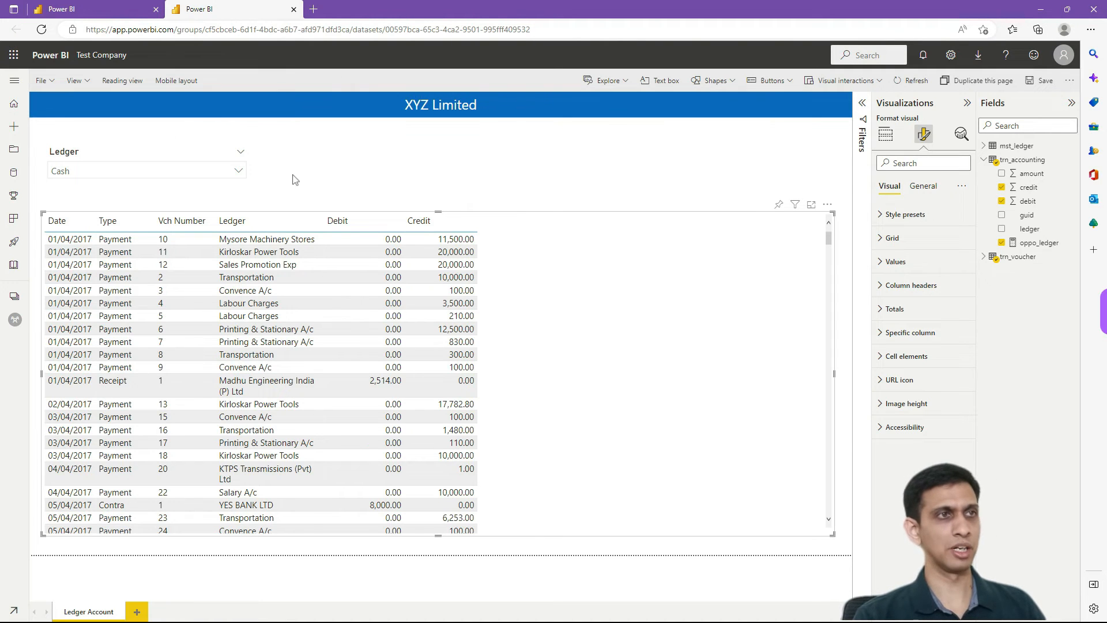
# Save the report as Ledger Report in the Test Company workspace.
pyautogui.click(48, 82)
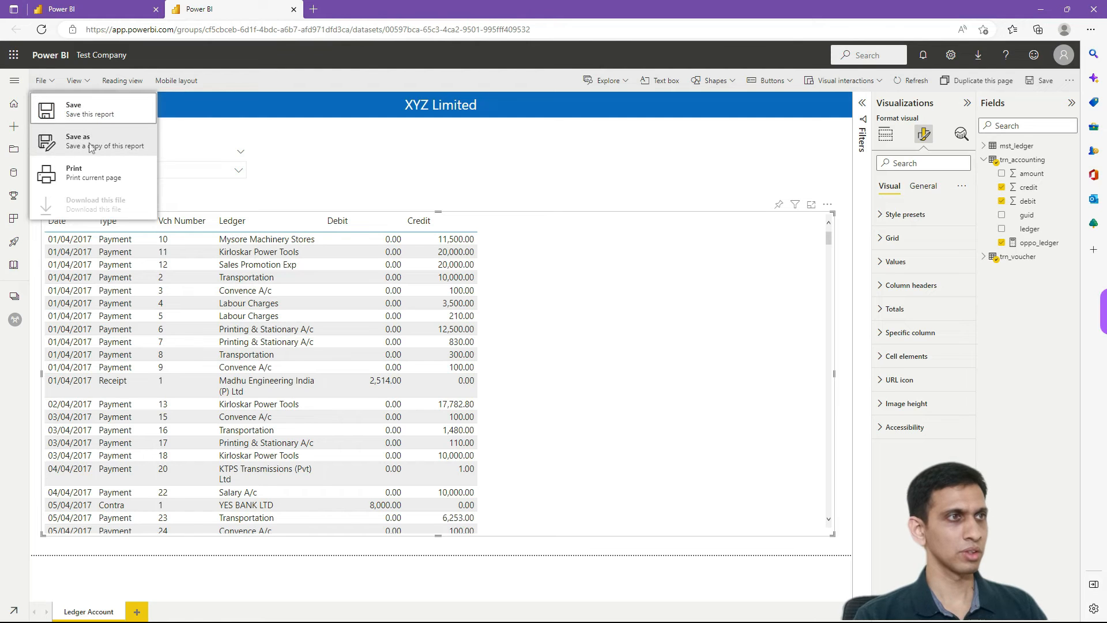
pyautogui.click(84, 110)
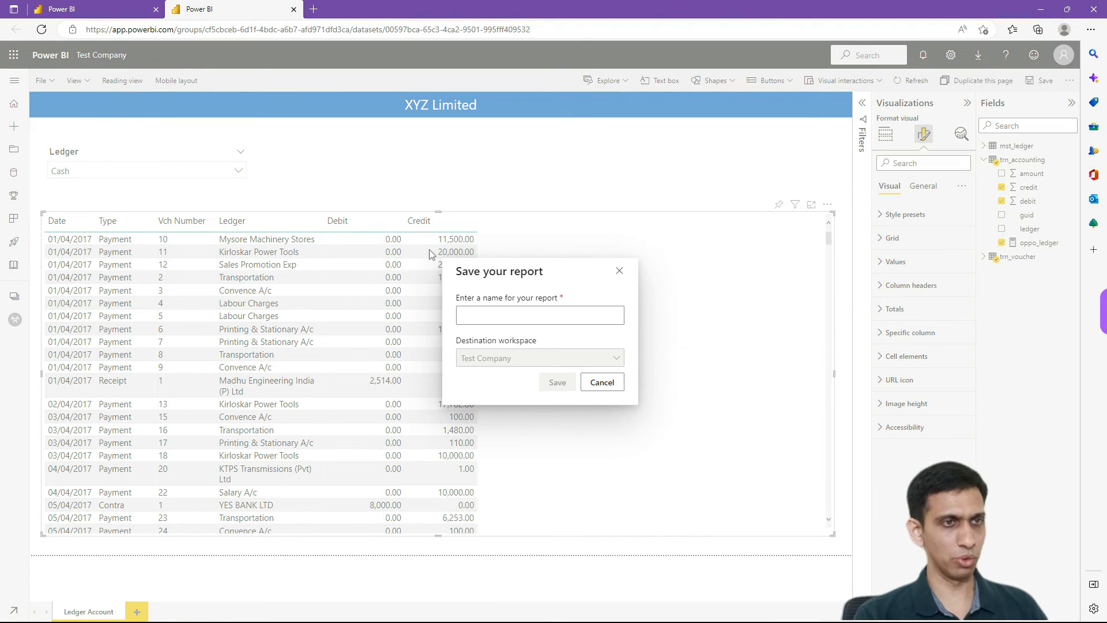
pyautogui.write('Ledg')
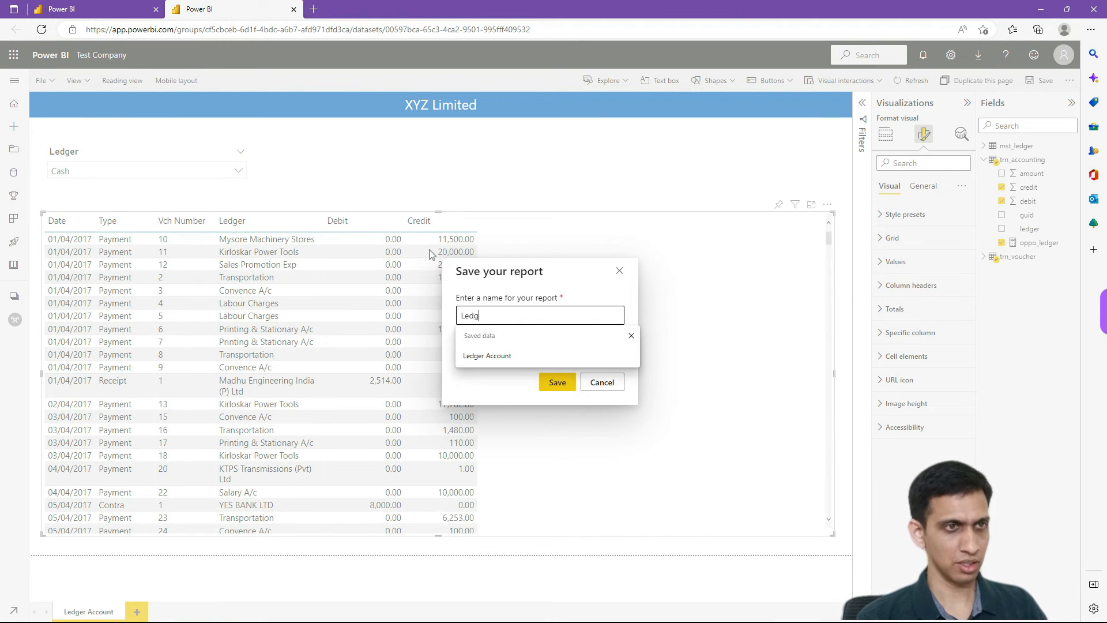
pyautogui.write('er R')
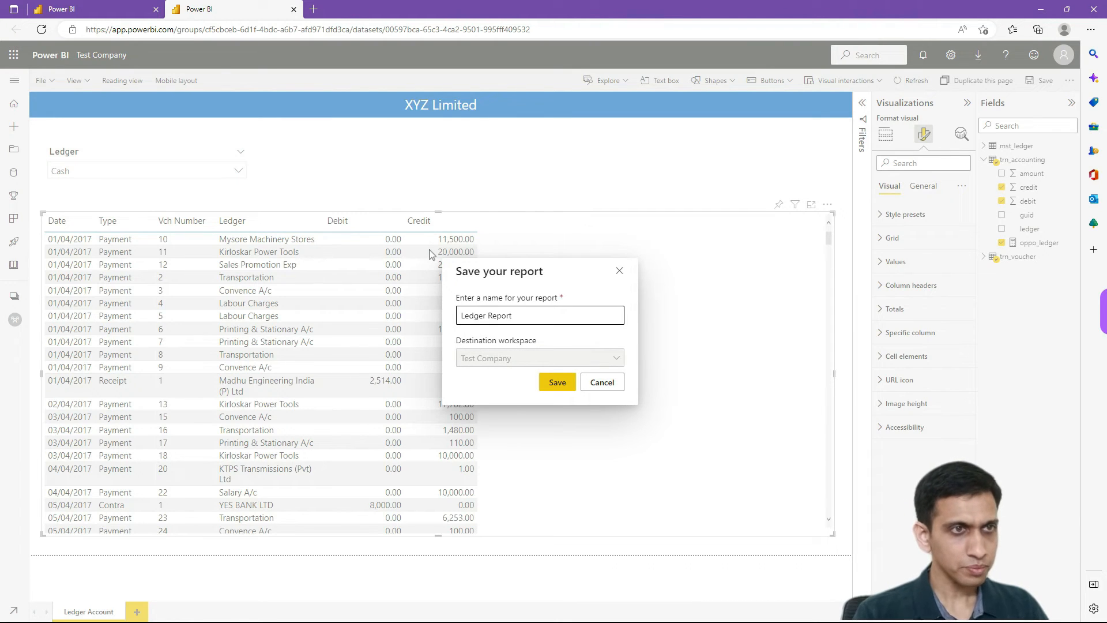
pyautogui.write('eport')
pyautogui.click(551, 386)
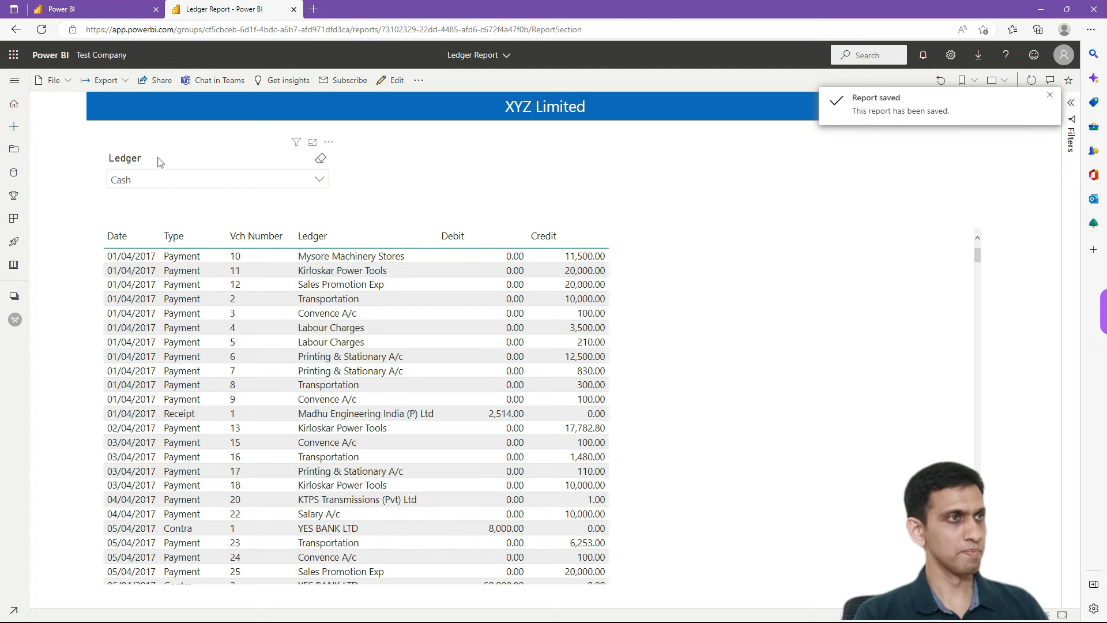
# Reopen Ledger Report from the Test Company workspace's content, and switch to TallyPrime to compare the Cash ledger vouchers.
pyautogui.click(292, 9)
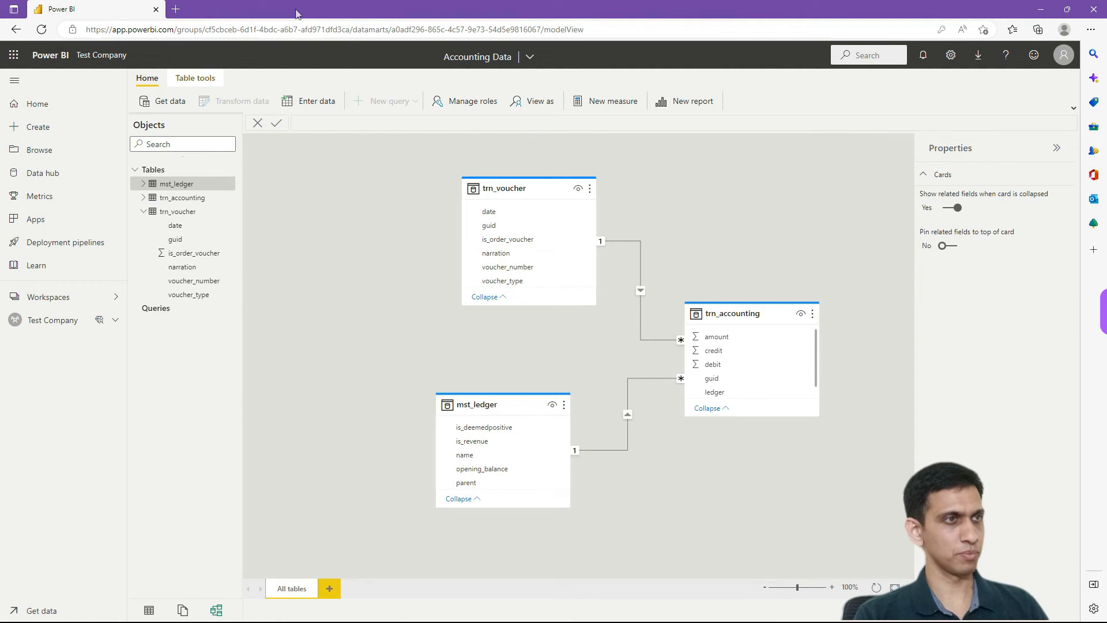
pyautogui.click(58, 322)
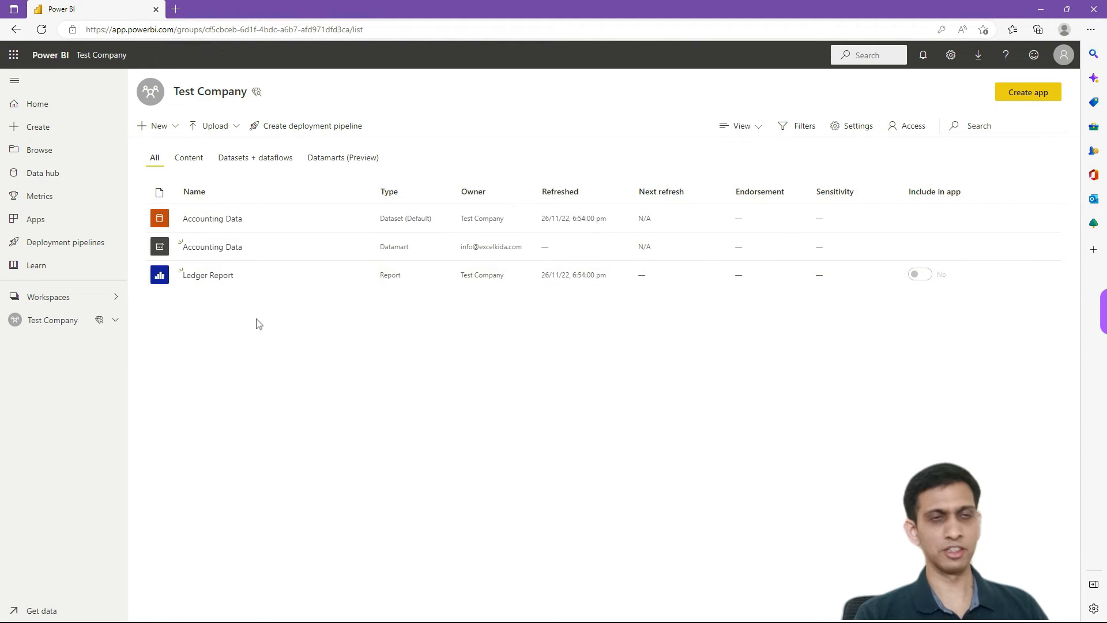
pyautogui.click(190, 164)
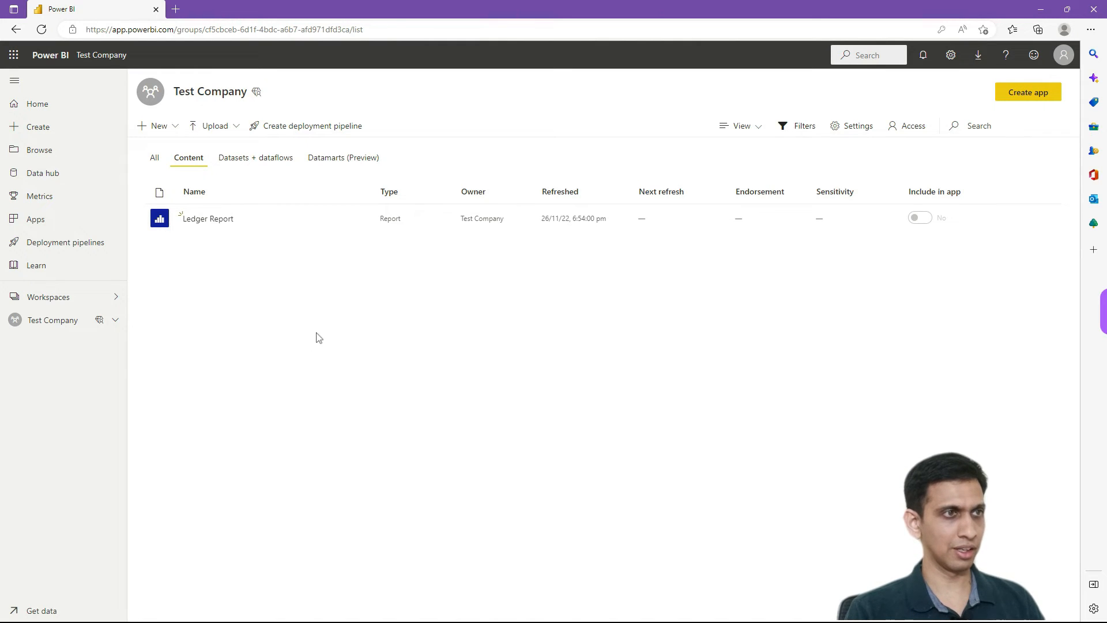
pyautogui.click(218, 222)
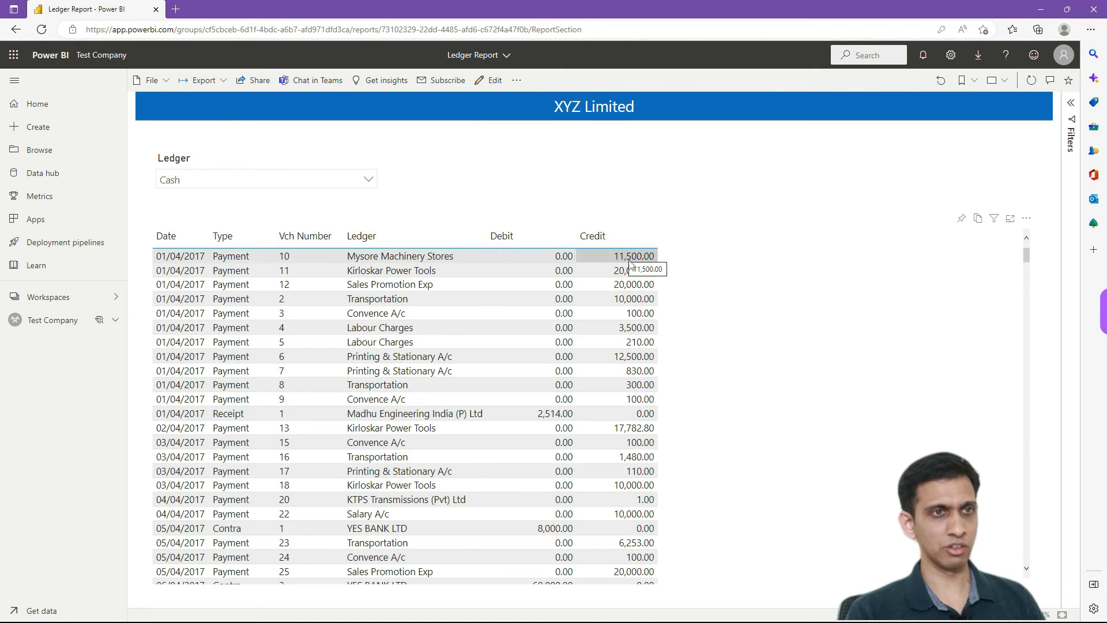
pyautogui.hotkey('alt', 'Tab')
pyautogui.hotkey('alt', 'Tab')
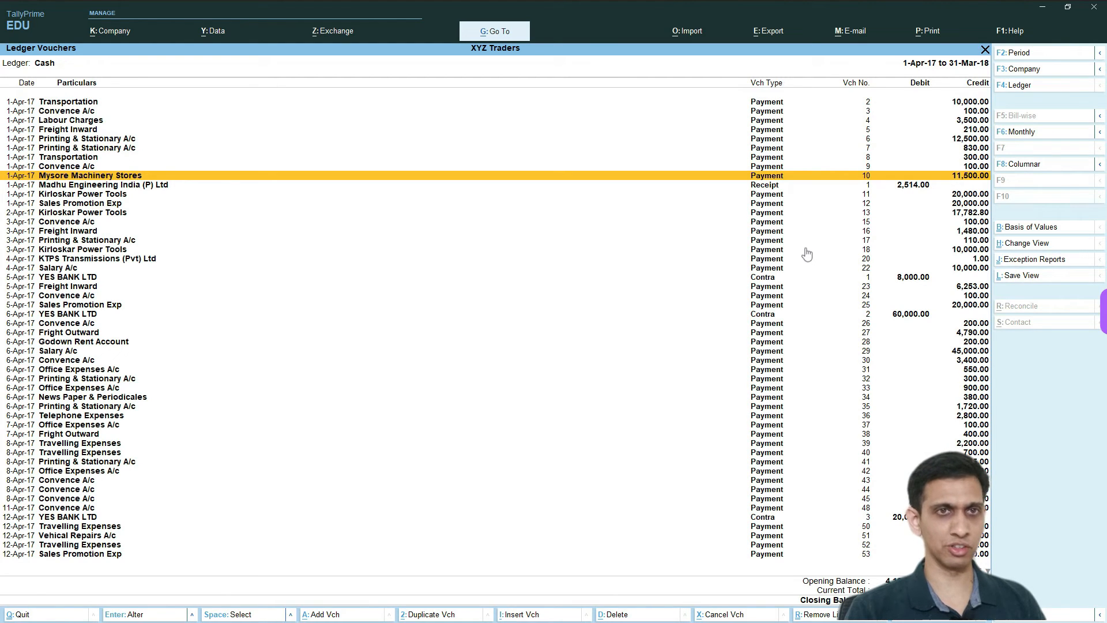
# Change the amount of the Mysore Machinery Stores payment voucher no. 10 to 15,000 and accept the voucher.
pyautogui.press('Return')
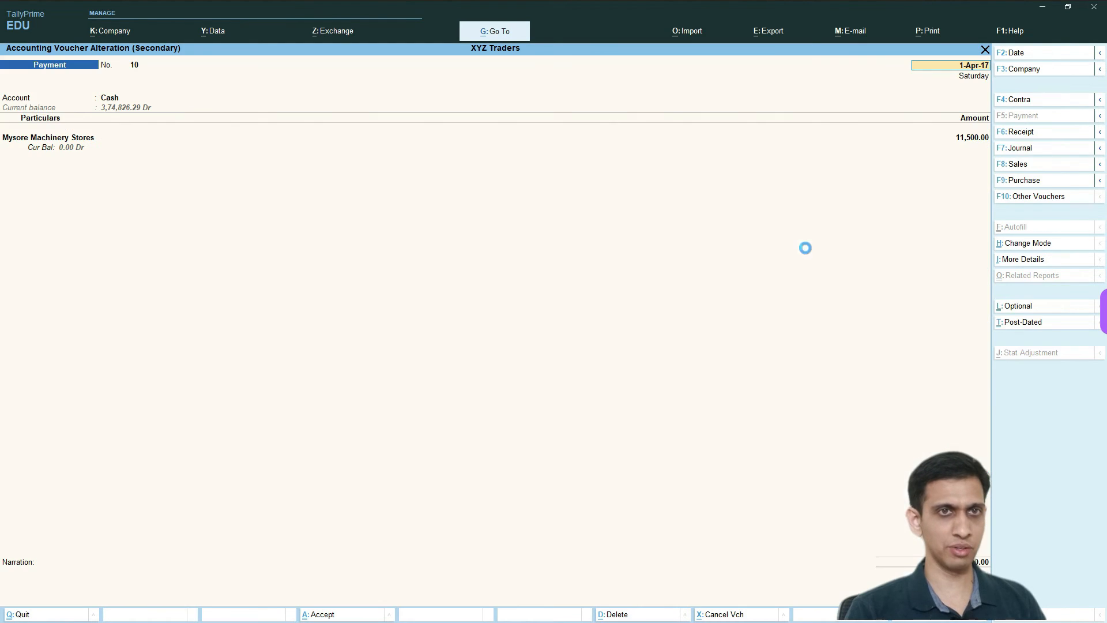
pyautogui.click(965, 141)
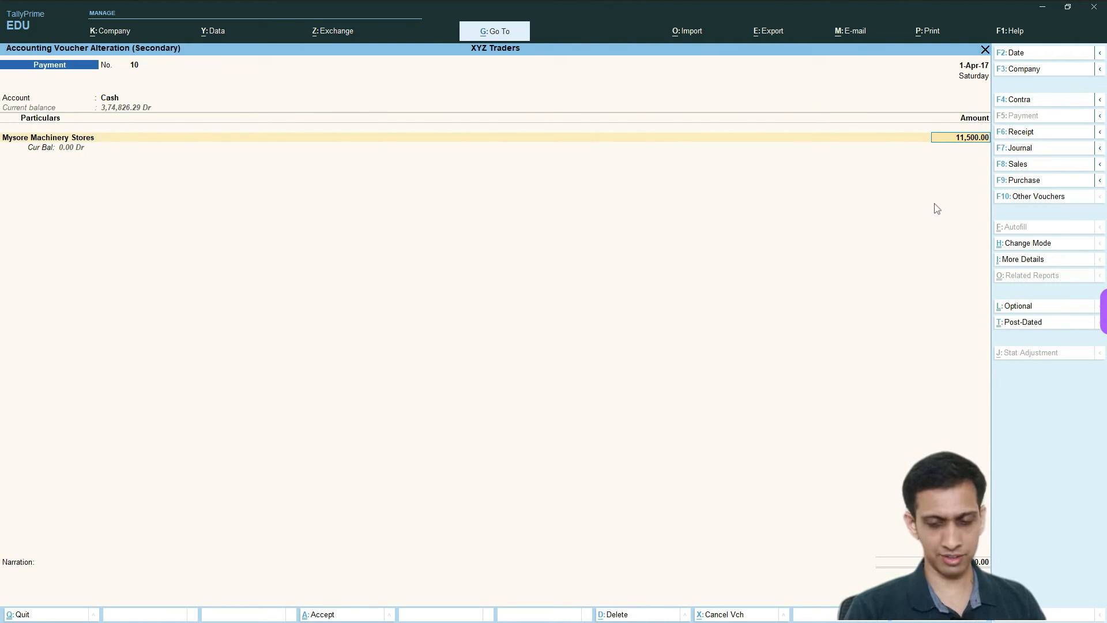
pyautogui.write('15')
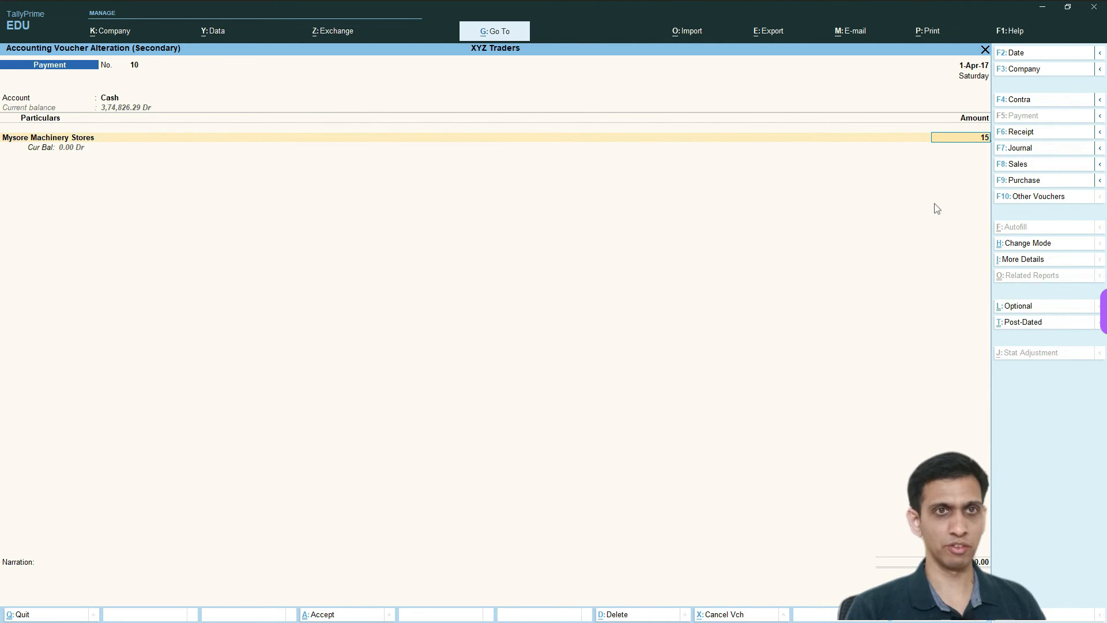
pyautogui.write('000')
pyautogui.press('Return')
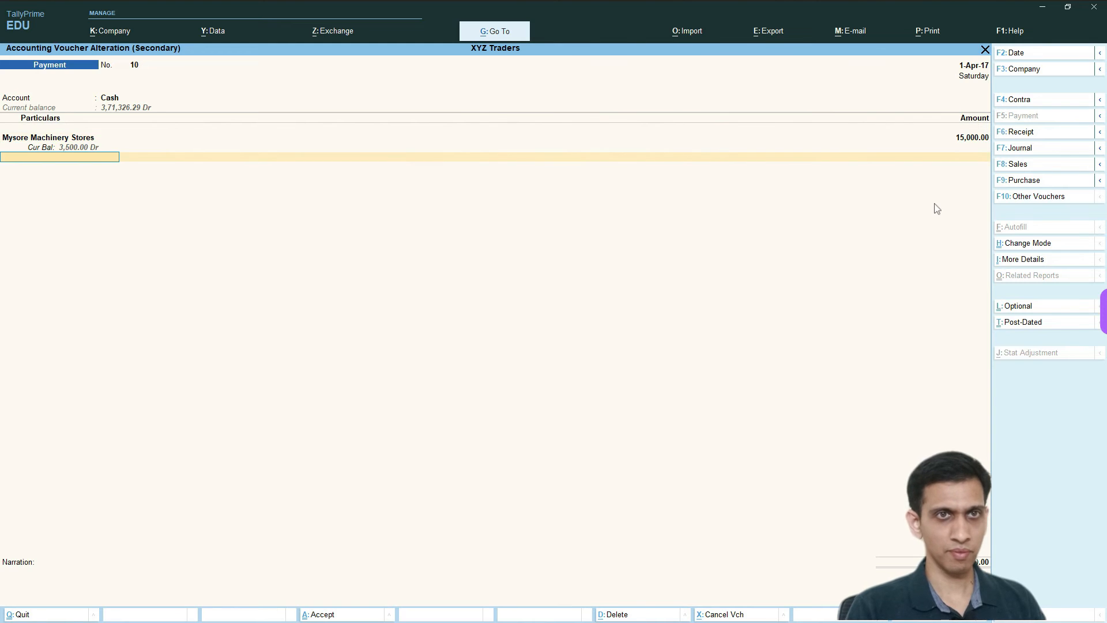
pyautogui.press('ctrl')
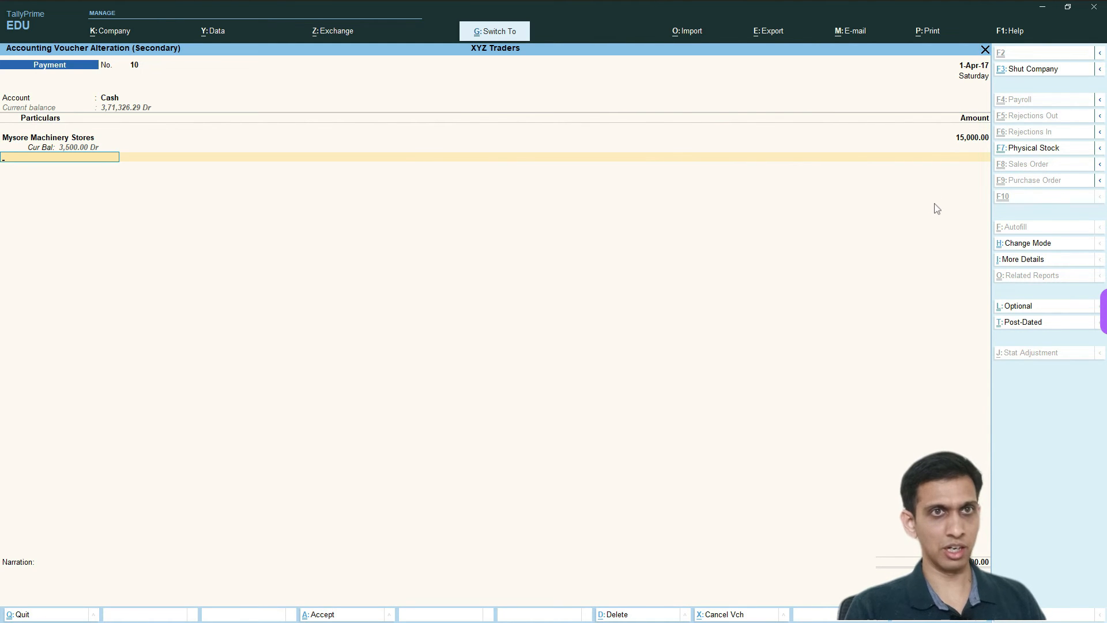
pyautogui.hotkey('ctrl', 'a')
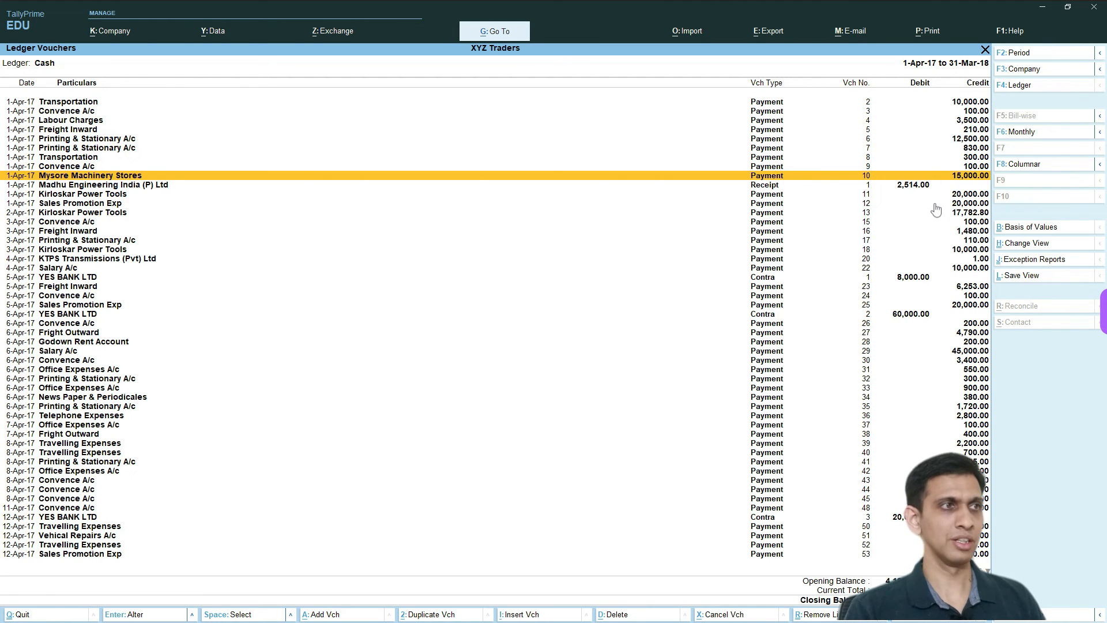
# Return to the Test Company workspace in Power BI, then switch to the D:\utility folder in File Explorer and run run.bat.
pyautogui.hotkey('alt', 'Tab')
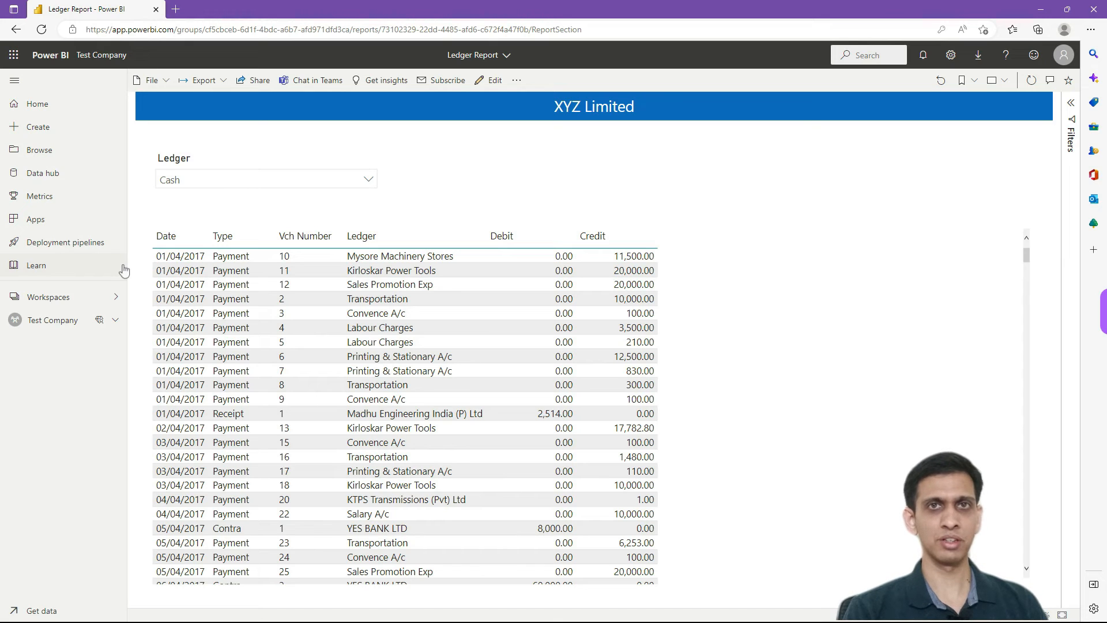
pyautogui.click(80, 323)
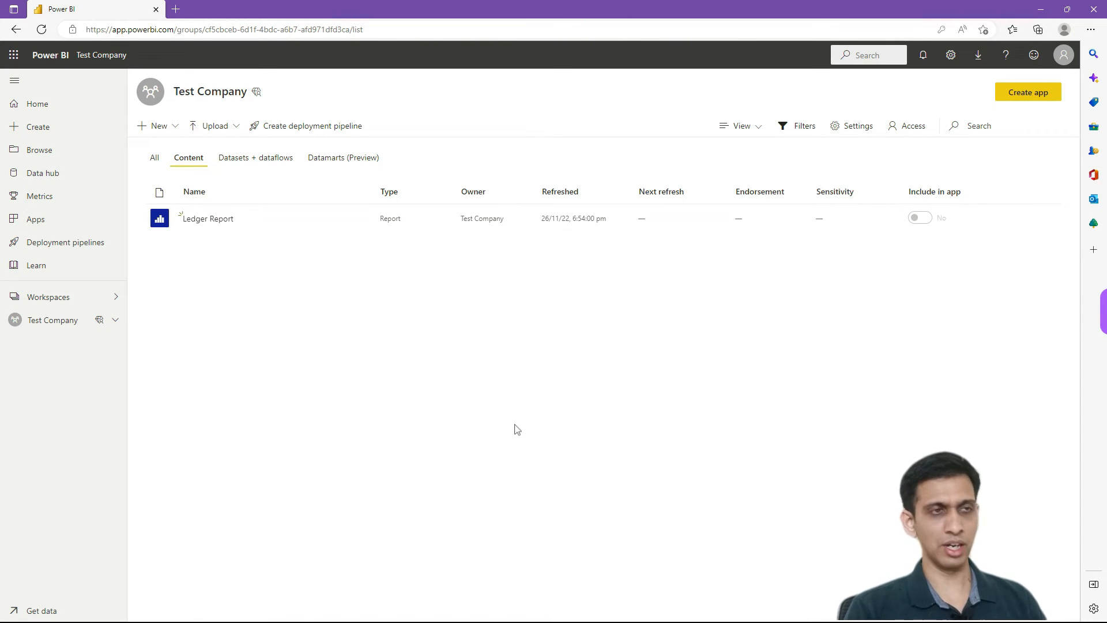
pyautogui.hotkey('alt', 'Tab')
pyautogui.hotkey('alt', 'Down')
pyautogui.hotkey('alt', 'Left')
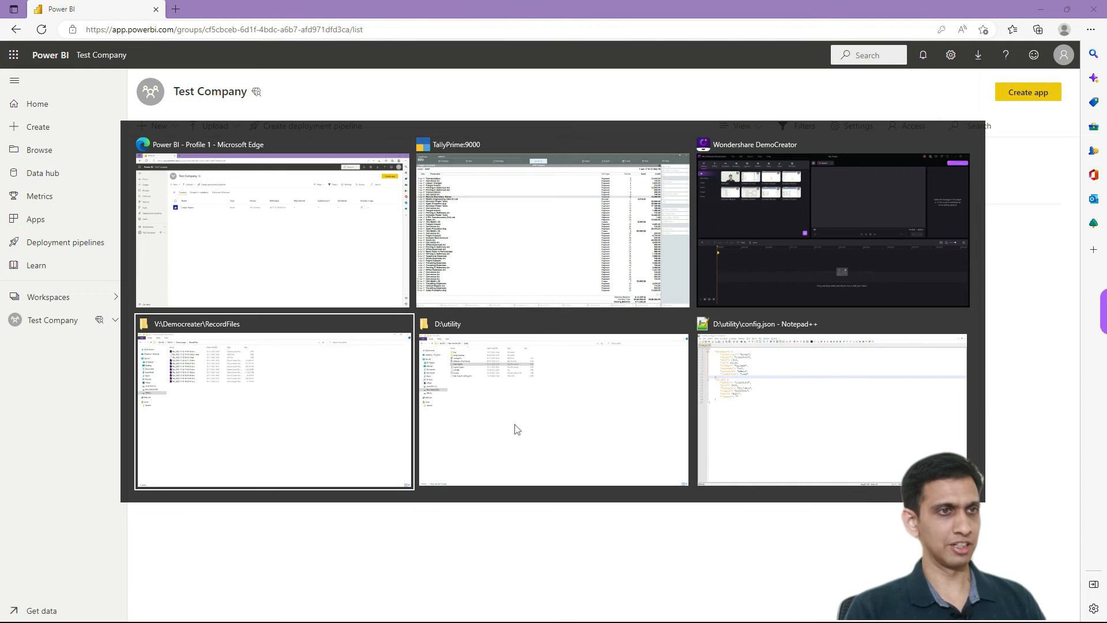
pyautogui.click(516, 429)
pyautogui.click(470, 367)
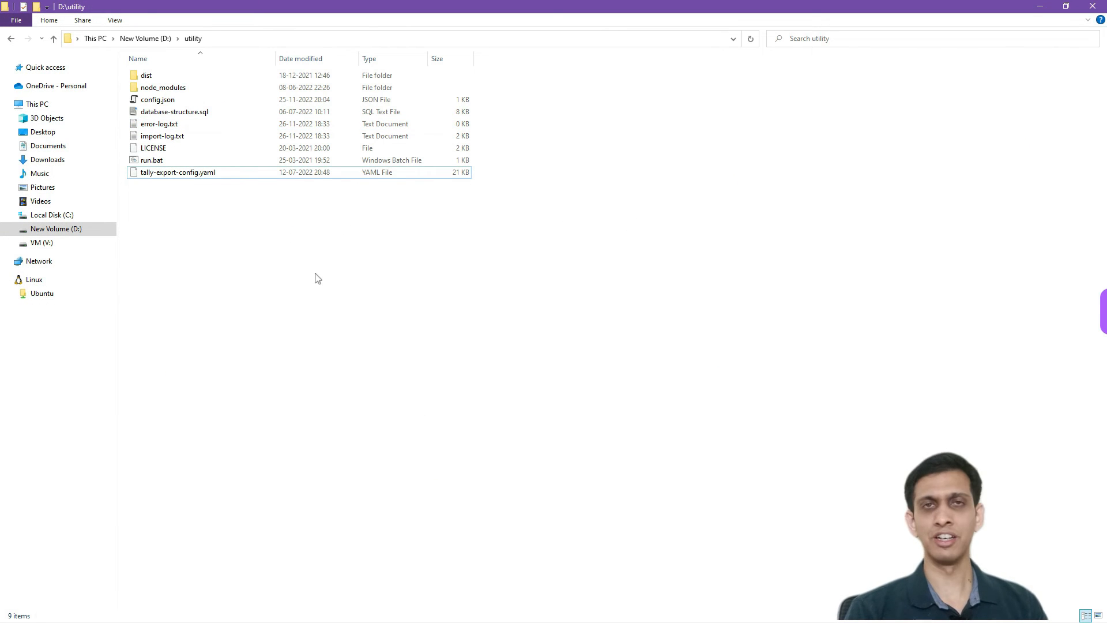
pyautogui.click(153, 163)
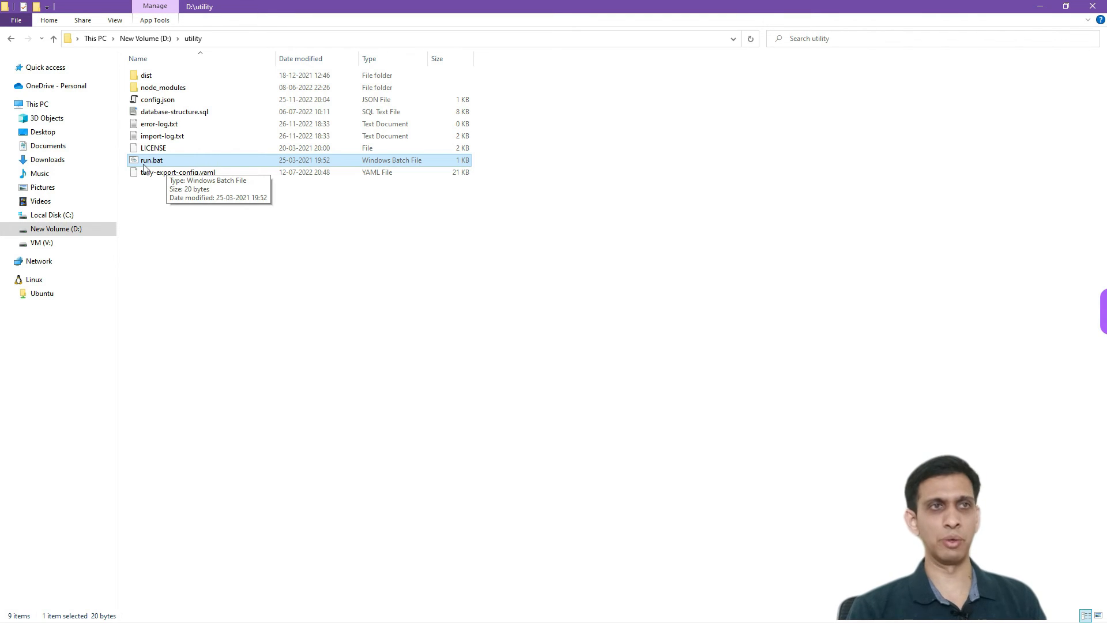
pyautogui.click(173, 294)
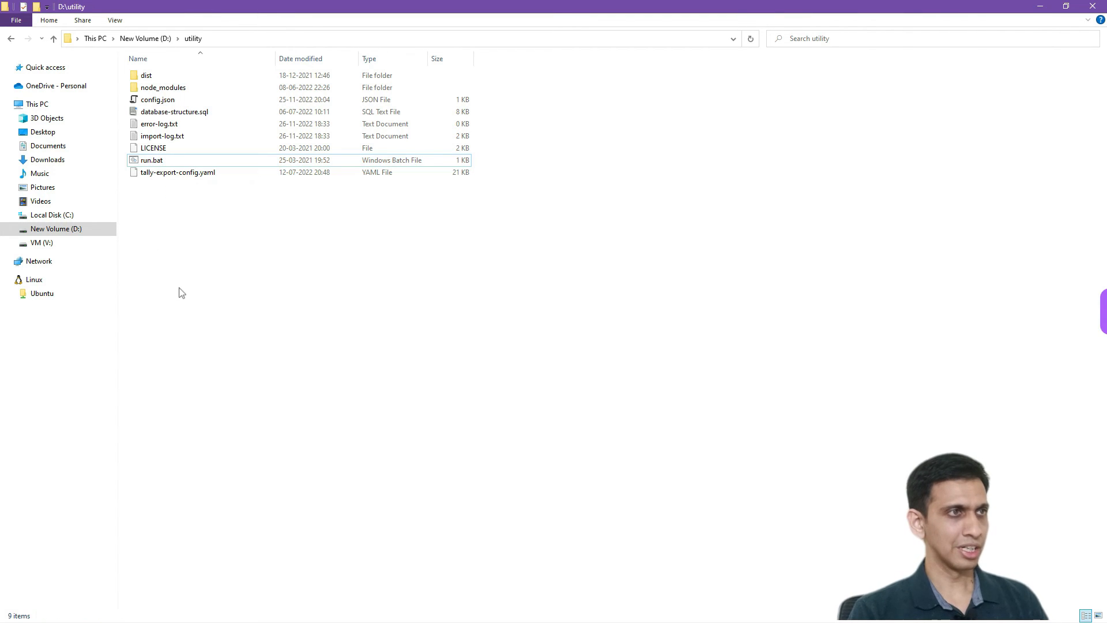
pyautogui.doubleClick(148, 163)
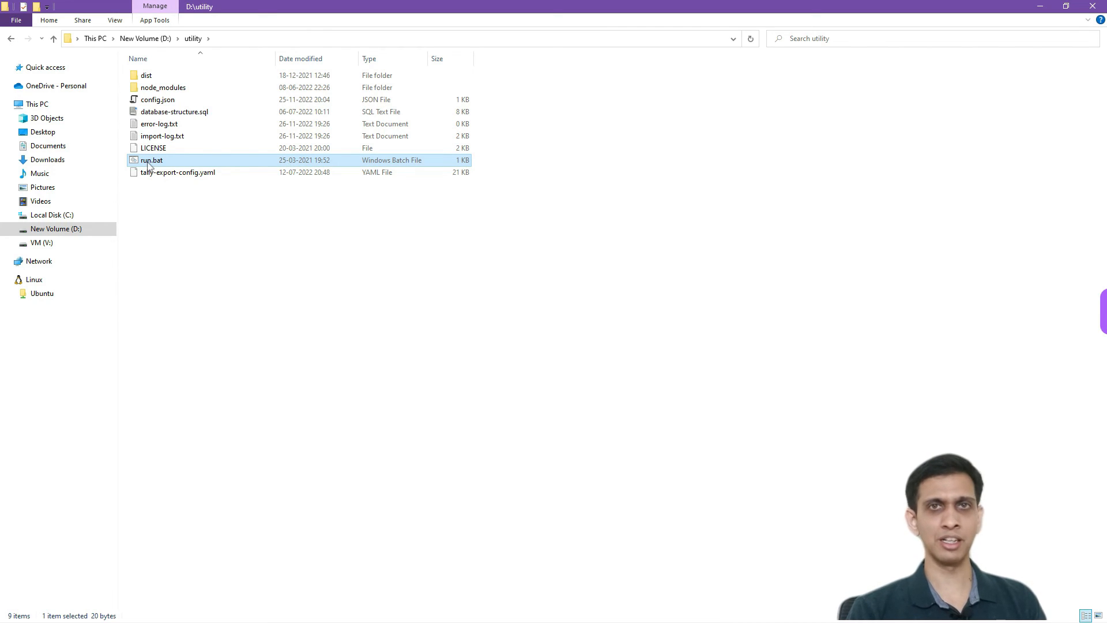
pyautogui.click(214, 444)
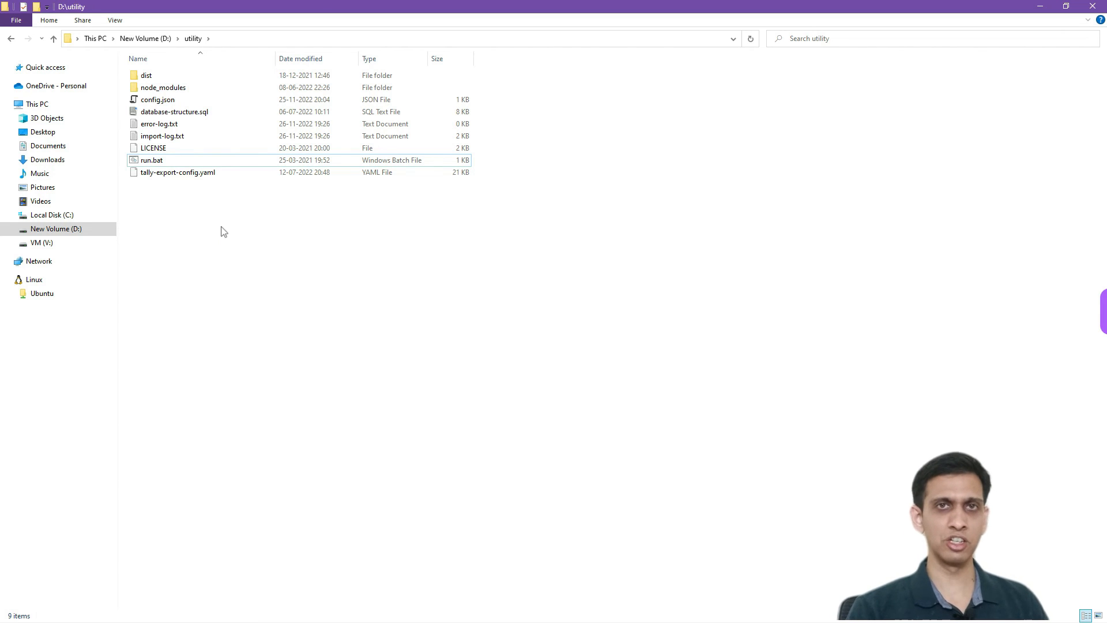
# Switch to Power BI, check the Mysore Machinery Stores credit amount in Ledger Report, and return to the Test Company workspace.
pyautogui.hotkey('alt', 'Tab')
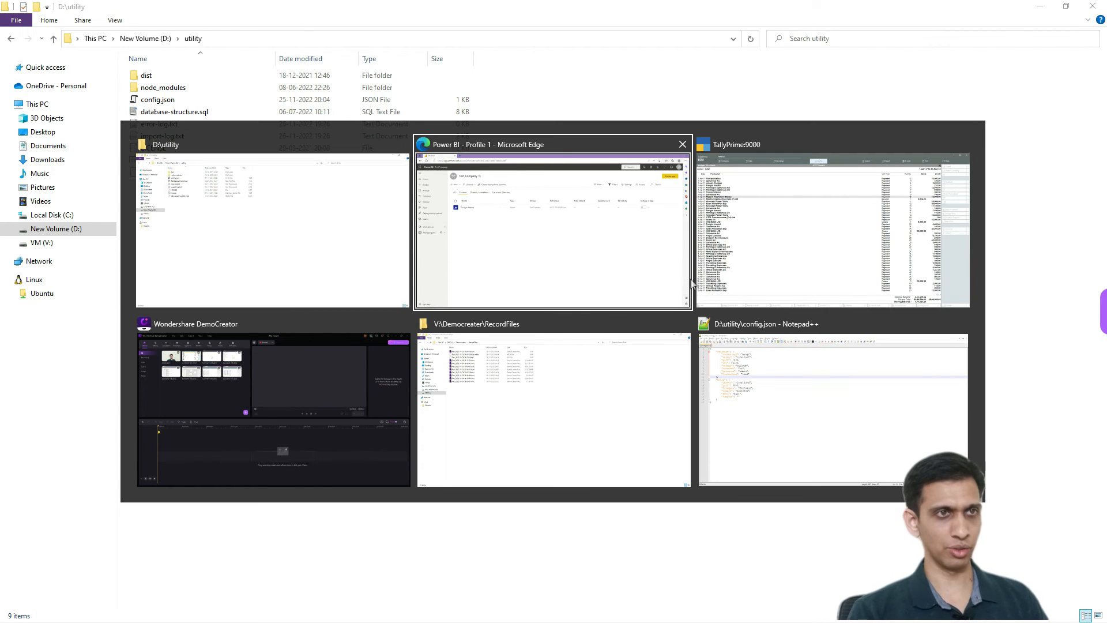
pyautogui.click(528, 271)
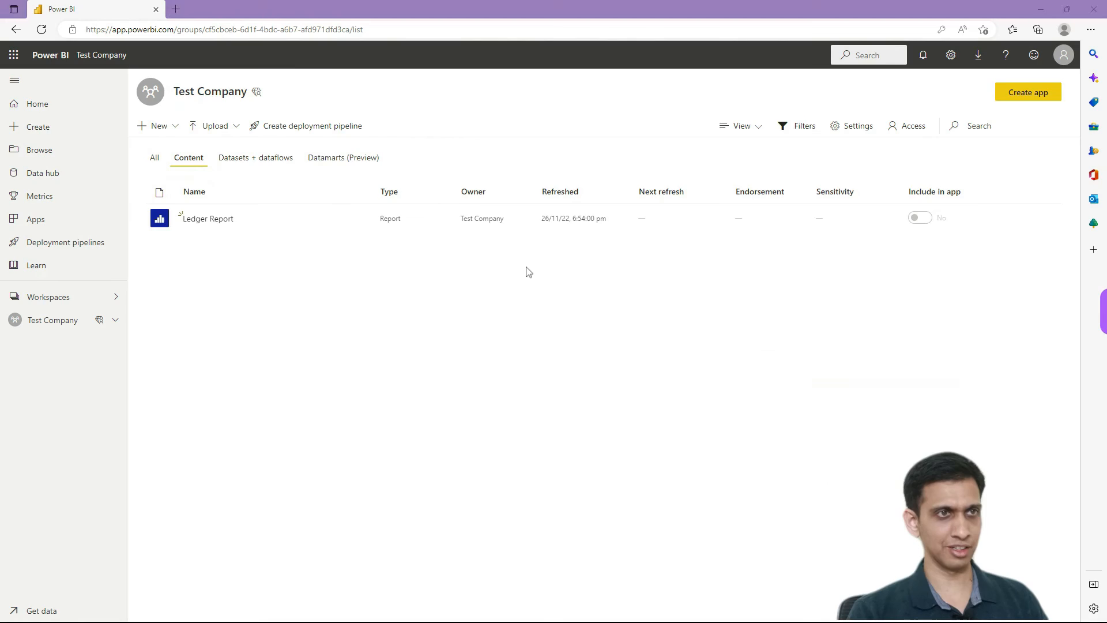
pyautogui.click(209, 223)
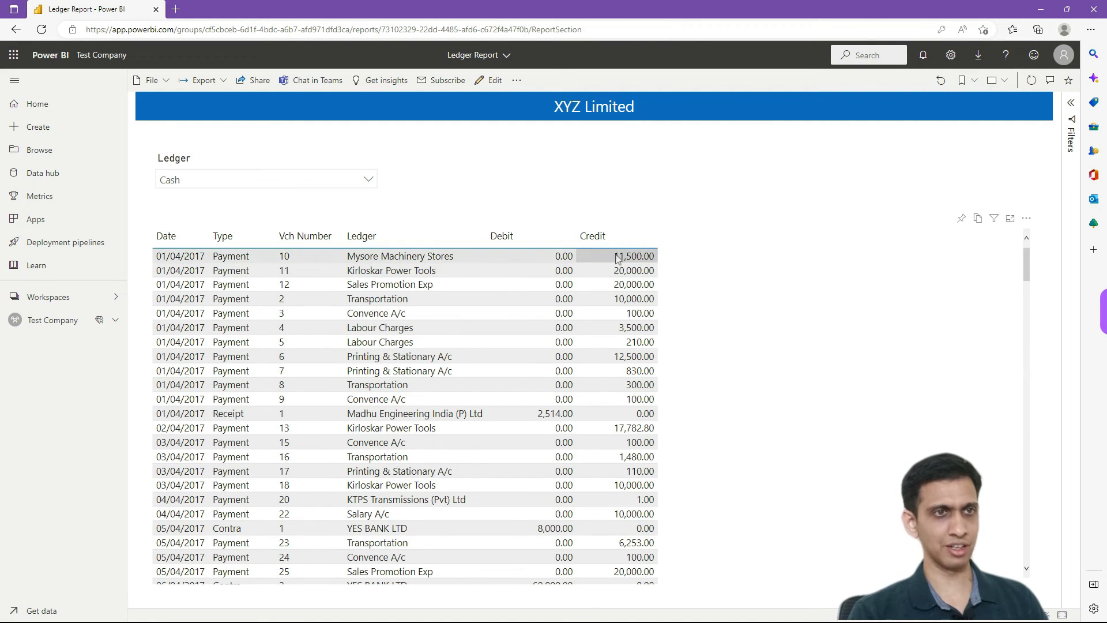
pyautogui.click(46, 321)
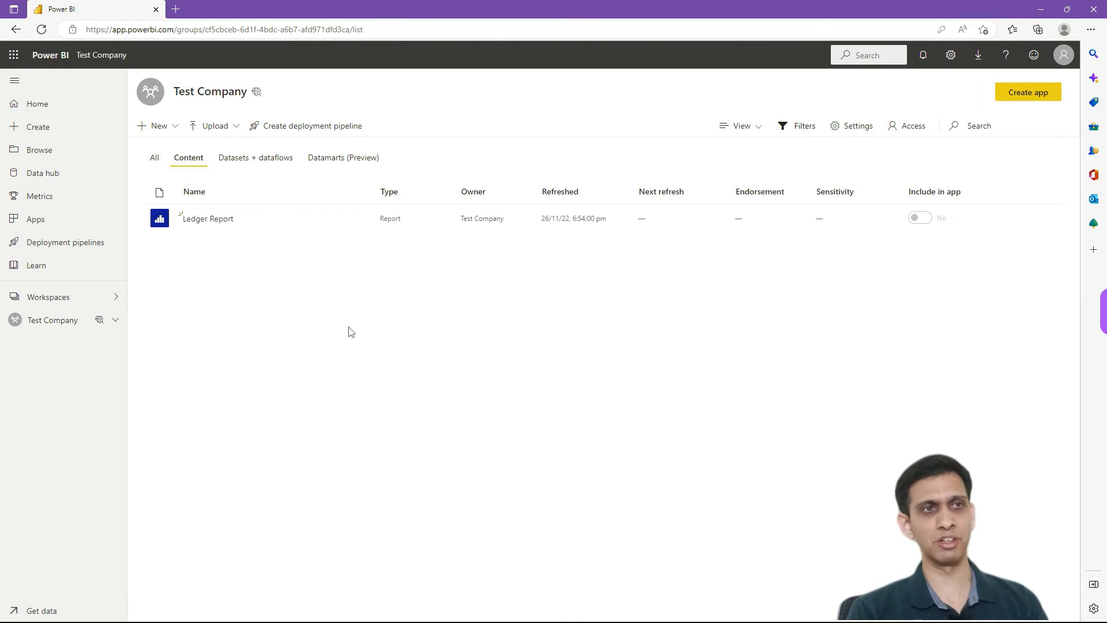
# Show all items in the Test Company workspace, refresh the Accounting Data datamart, and open Ledger Report to check the voucher amount.
pyautogui.click(154, 159)
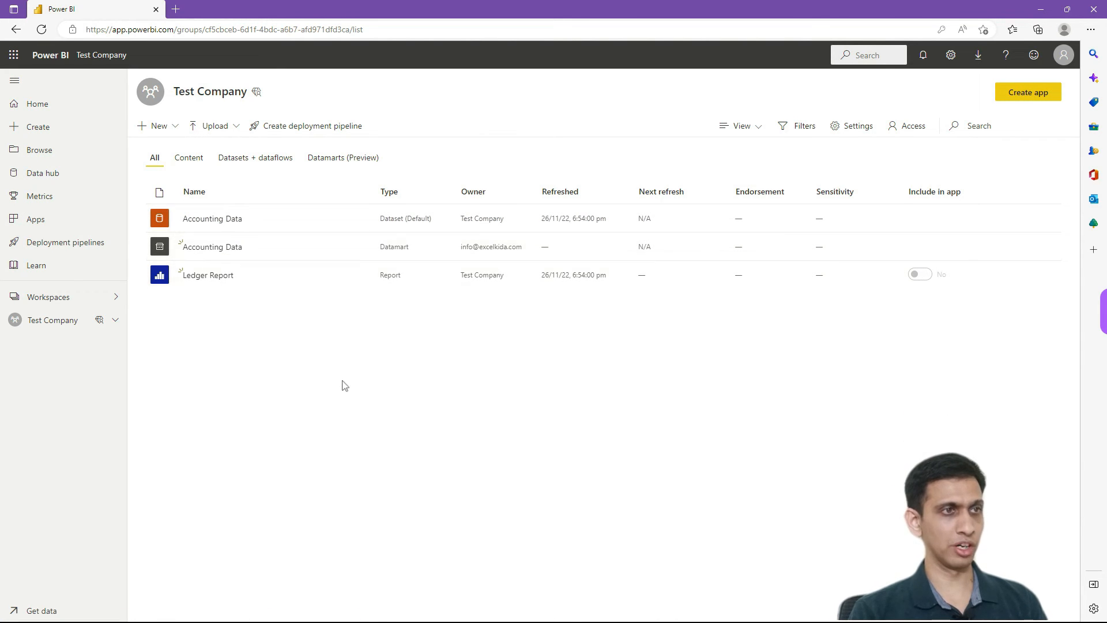
pyautogui.click(358, 250)
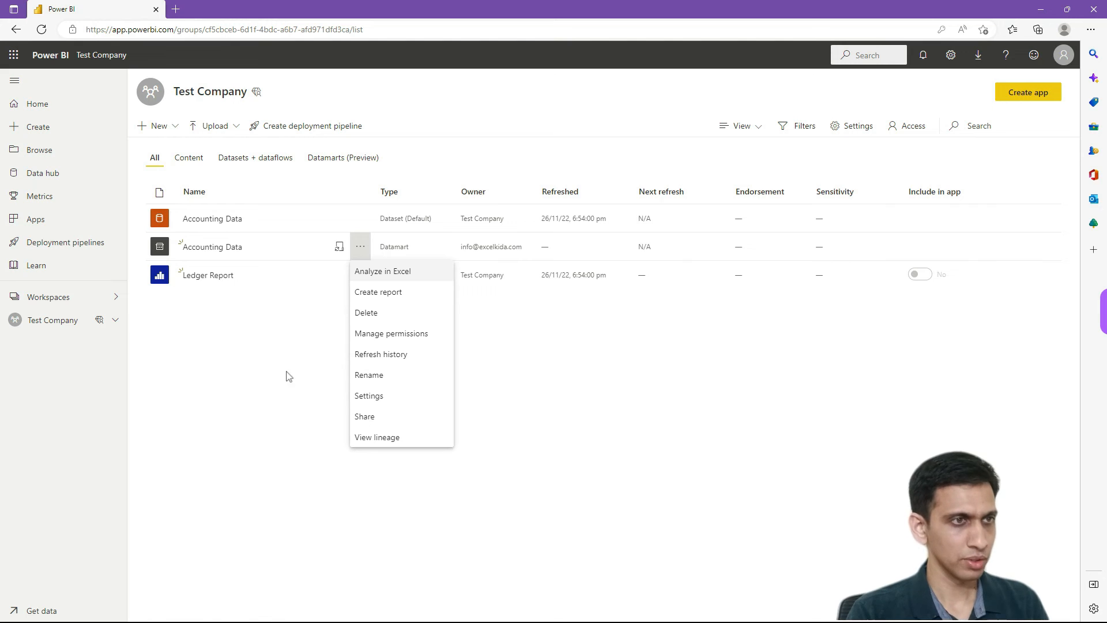
pyautogui.click(321, 316)
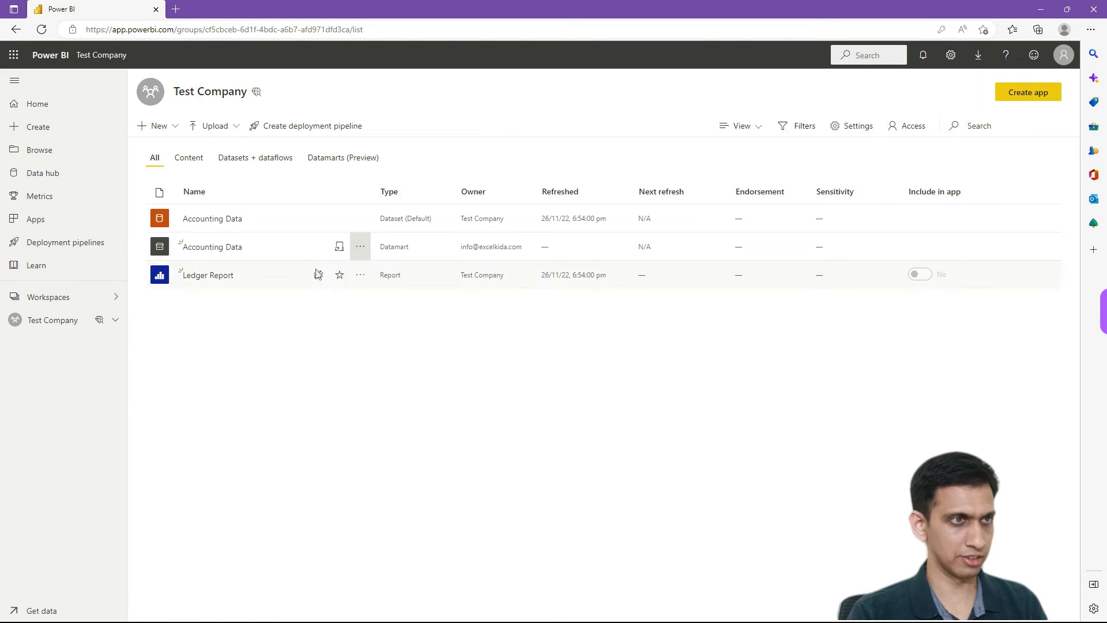
pyautogui.click(360, 218)
pyautogui.click(294, 412)
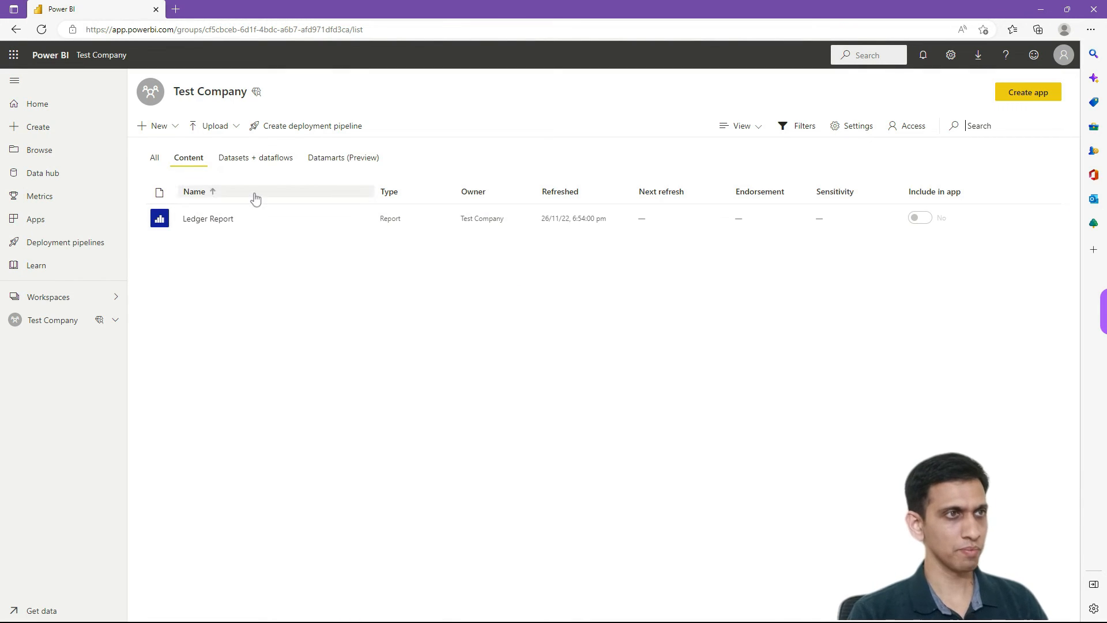
pyautogui.click(155, 158)
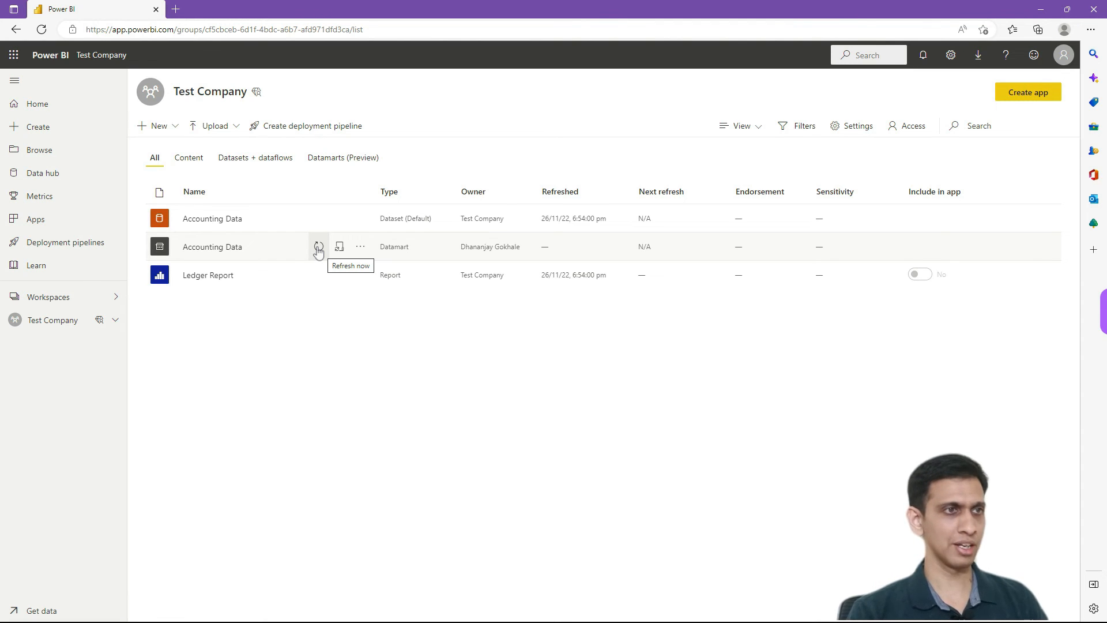
pyautogui.click(317, 248)
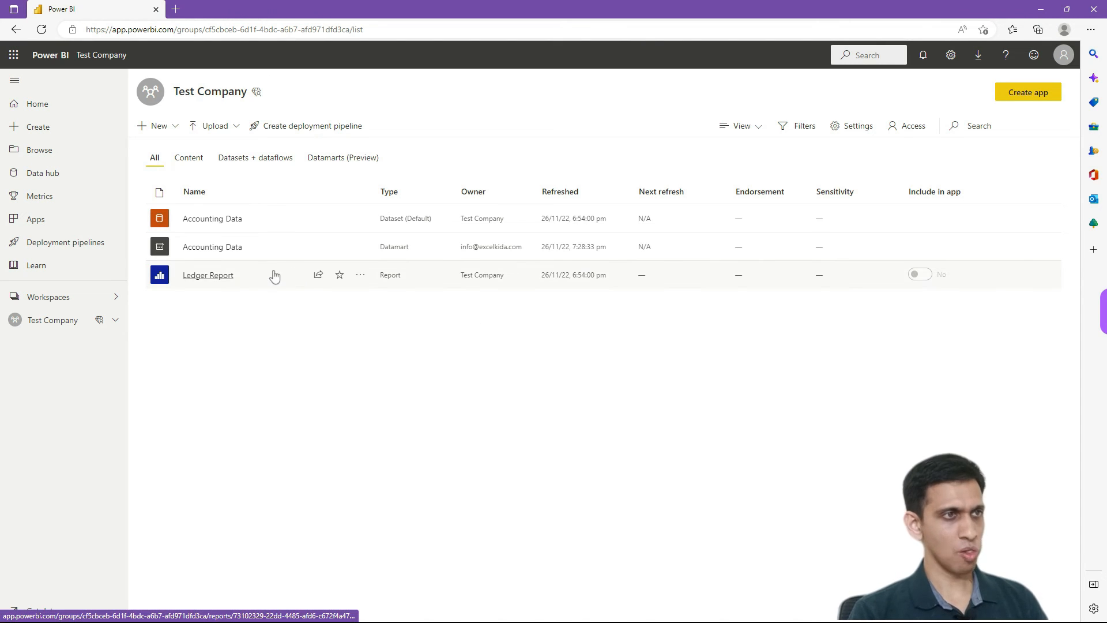
pyautogui.click(208, 276)
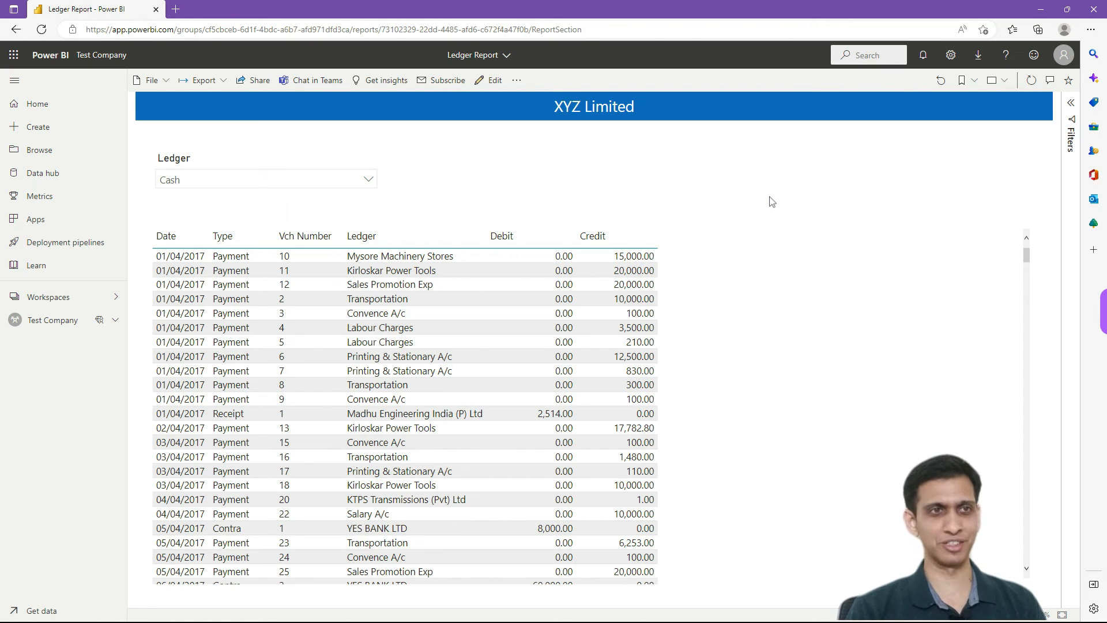
# Return to the Test Company workspace and open the Scheduled refresh settings of the Accounting Data datamart.
pyautogui.click(57, 321)
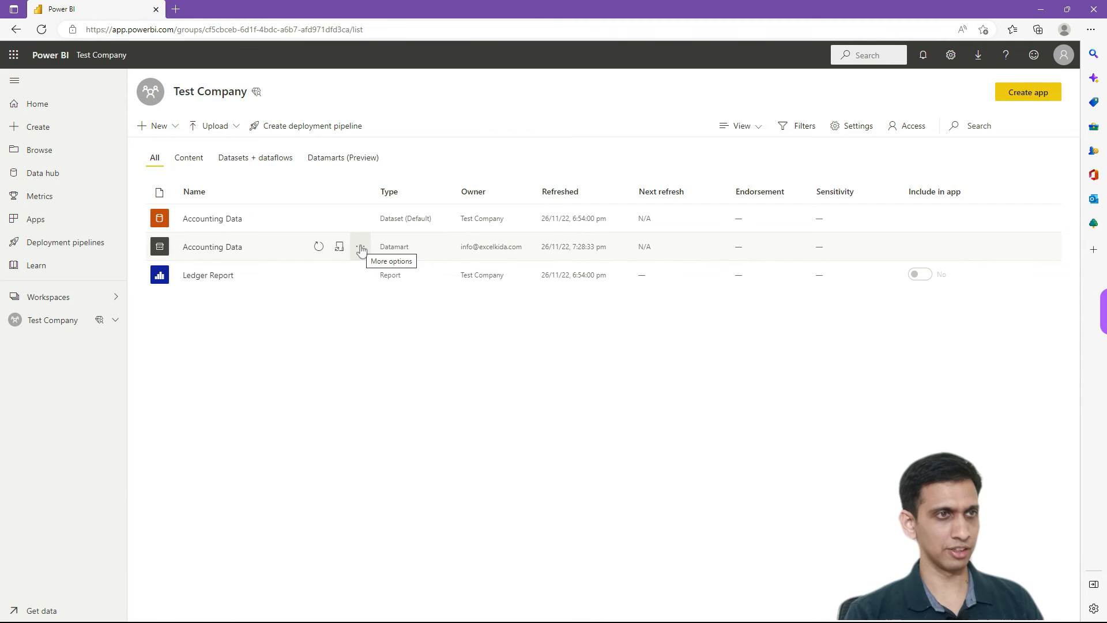
pyautogui.click(360, 247)
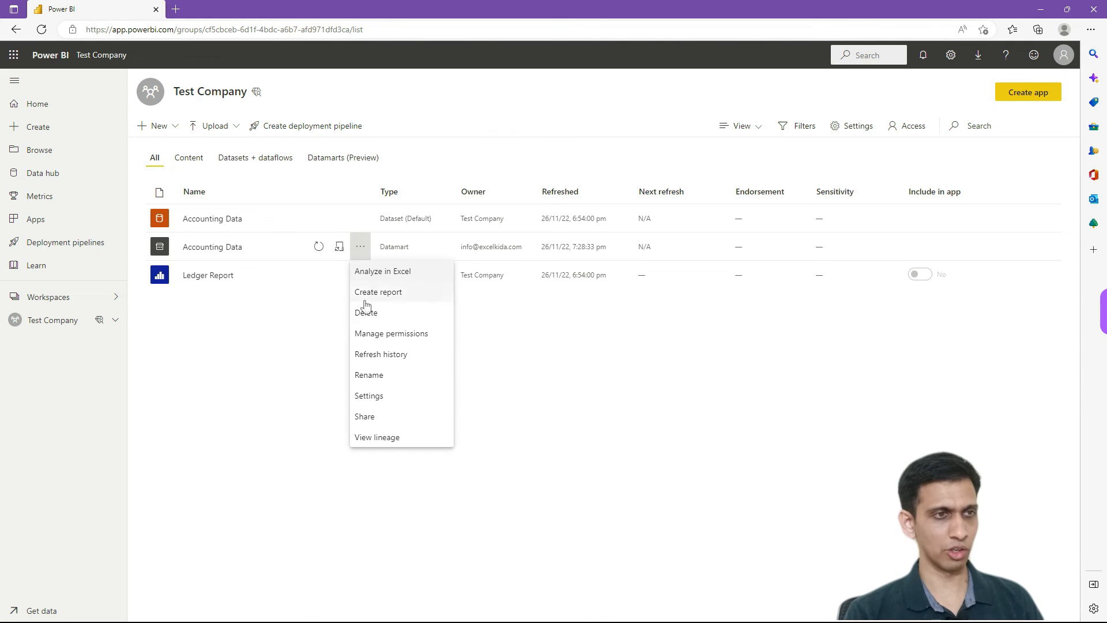
pyautogui.click(373, 396)
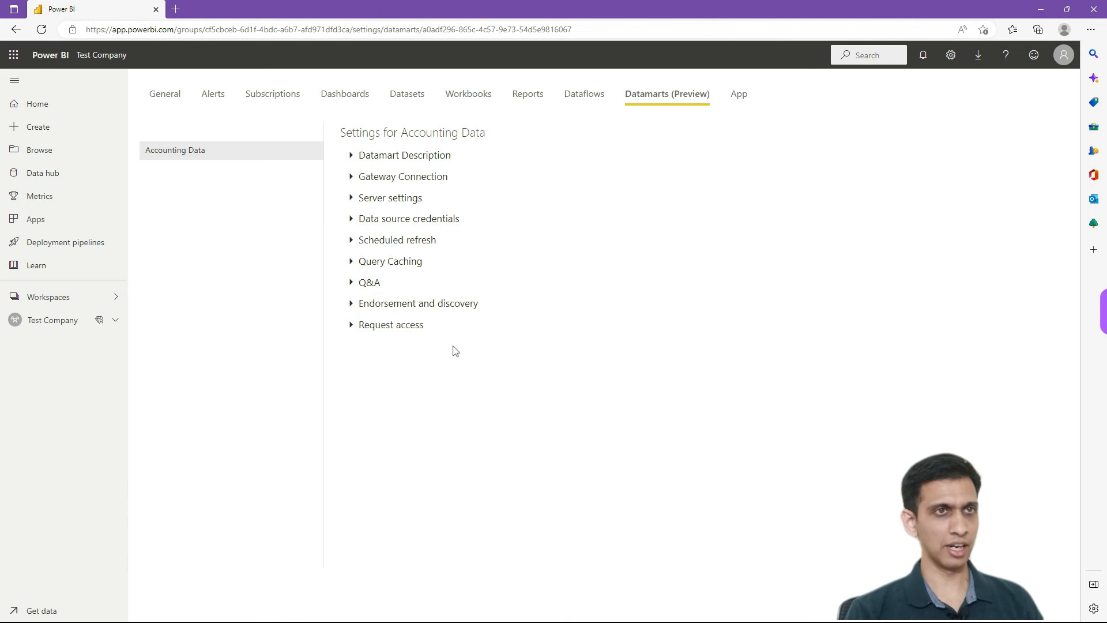
pyautogui.click(352, 241)
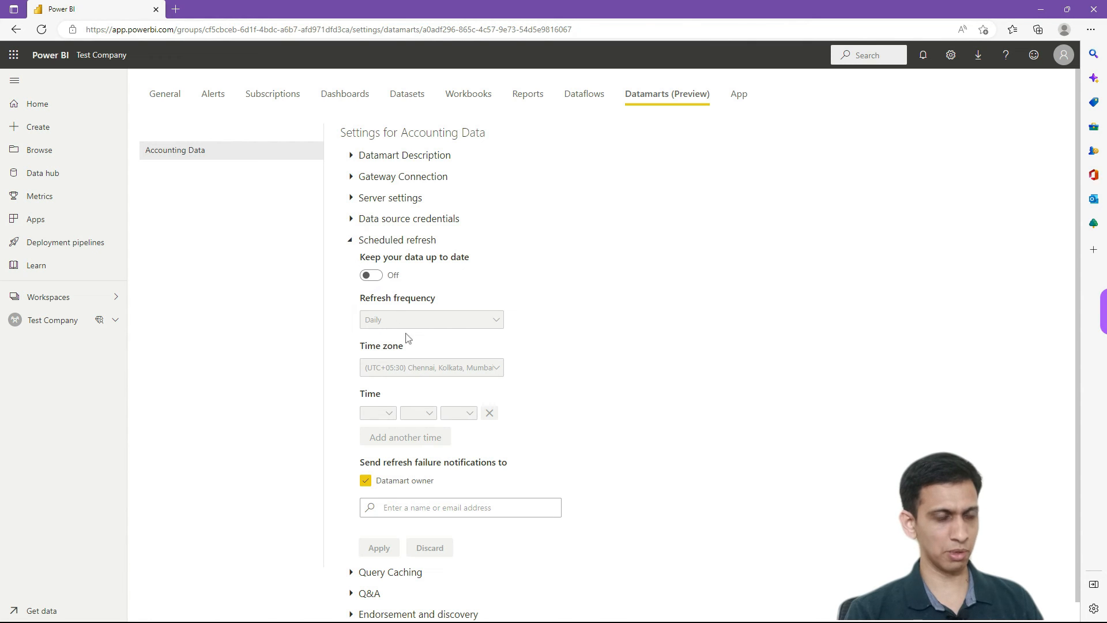
# Turn on scheduled refresh for the Accounting Data datamart and set the refresh frequency to Daily.
pyautogui.click(370, 276)
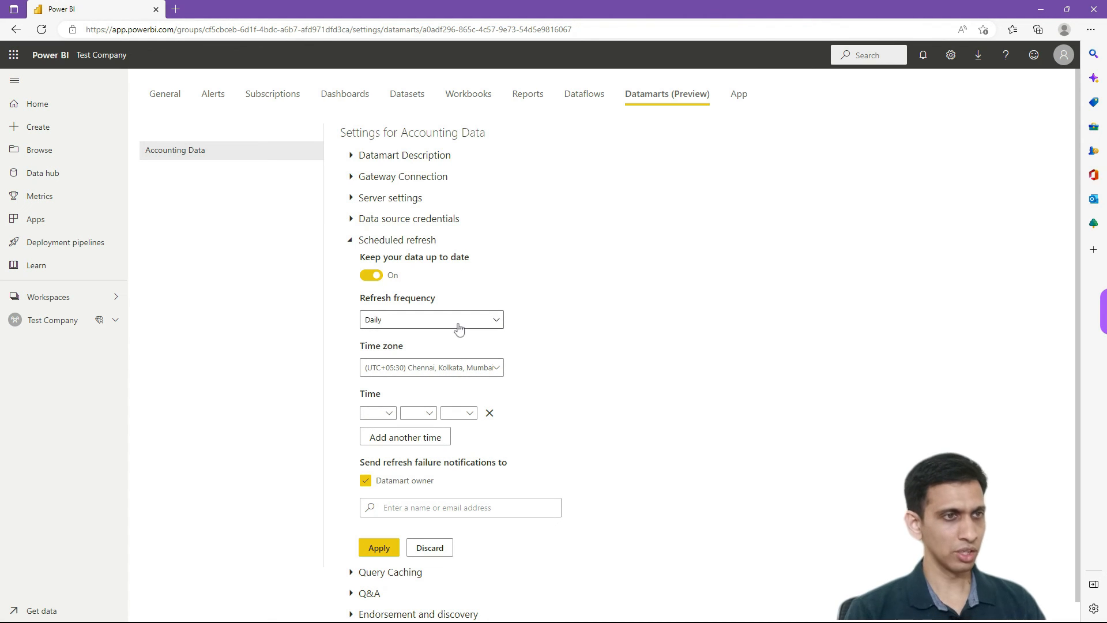
pyautogui.click(433, 321)
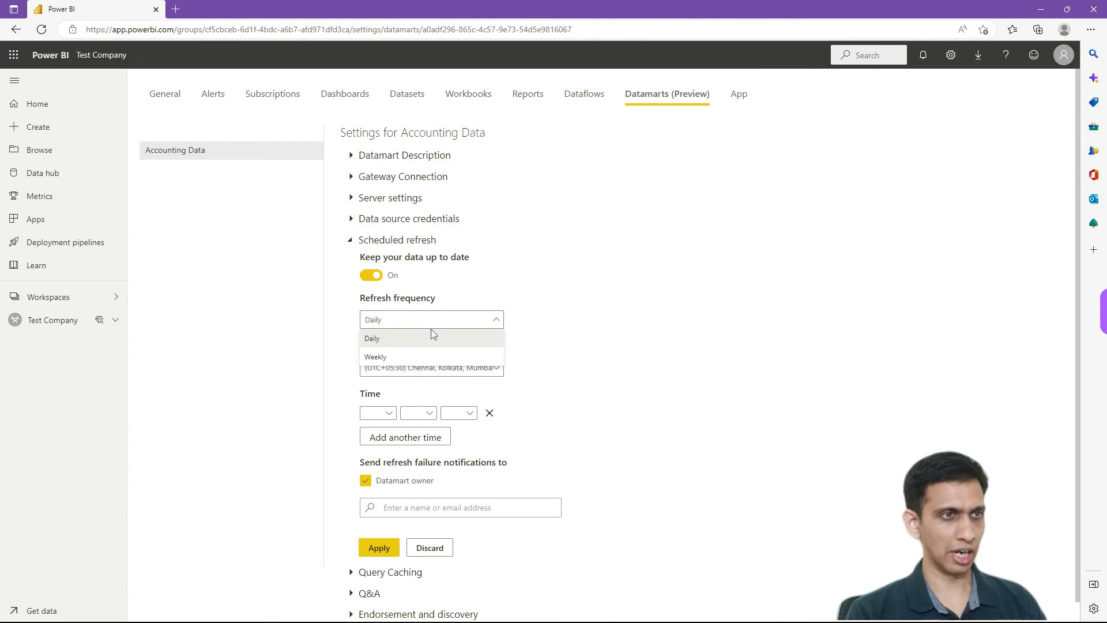
pyautogui.click(380, 339)
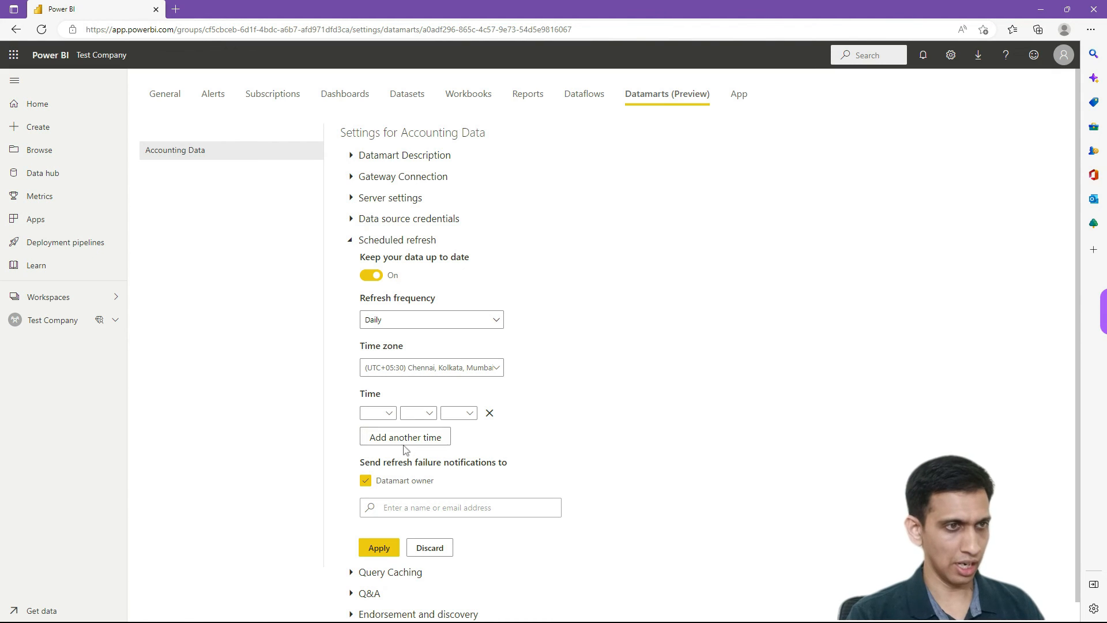
# Set the datamart's refresh time to 8:00 PM and apply the schedule.
pyautogui.click(390, 413)
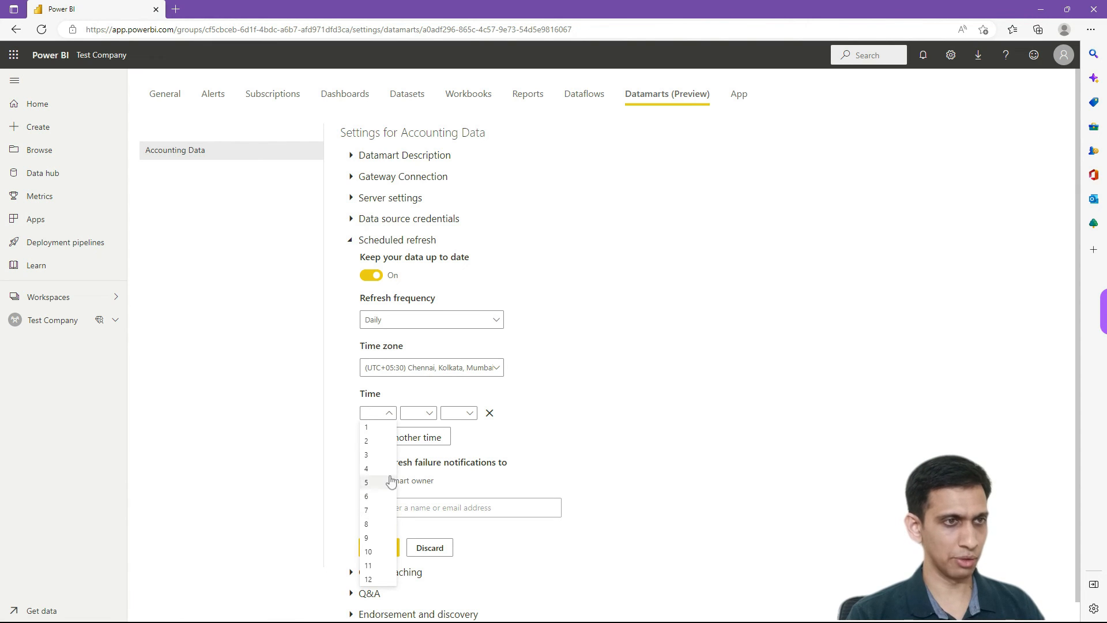
pyautogui.click(465, 413)
pyautogui.click(465, 413)
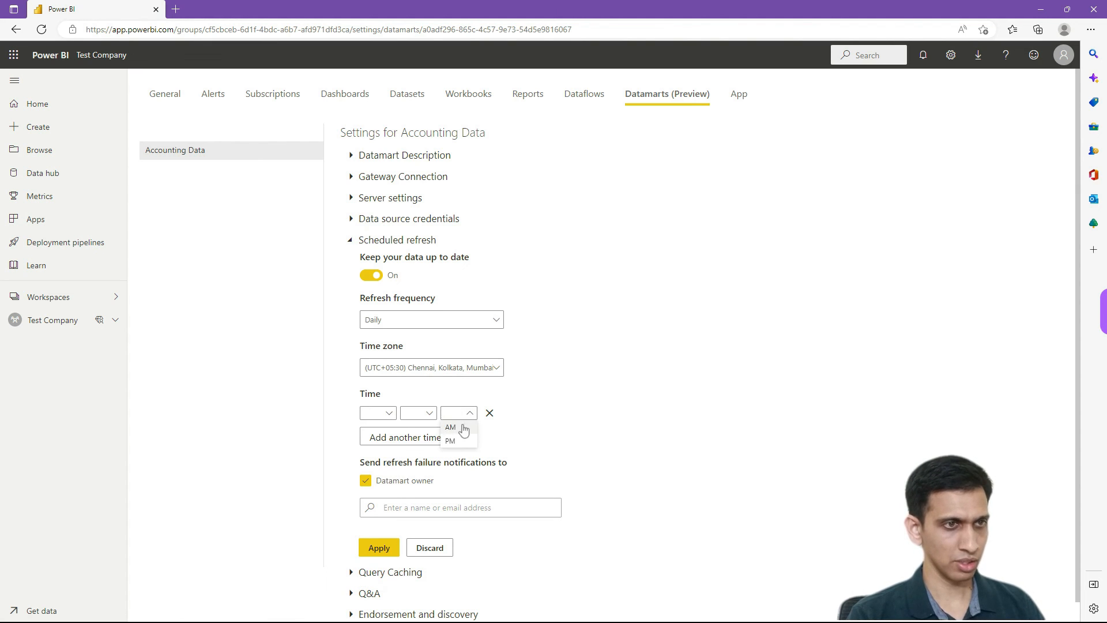
pyautogui.click(452, 440)
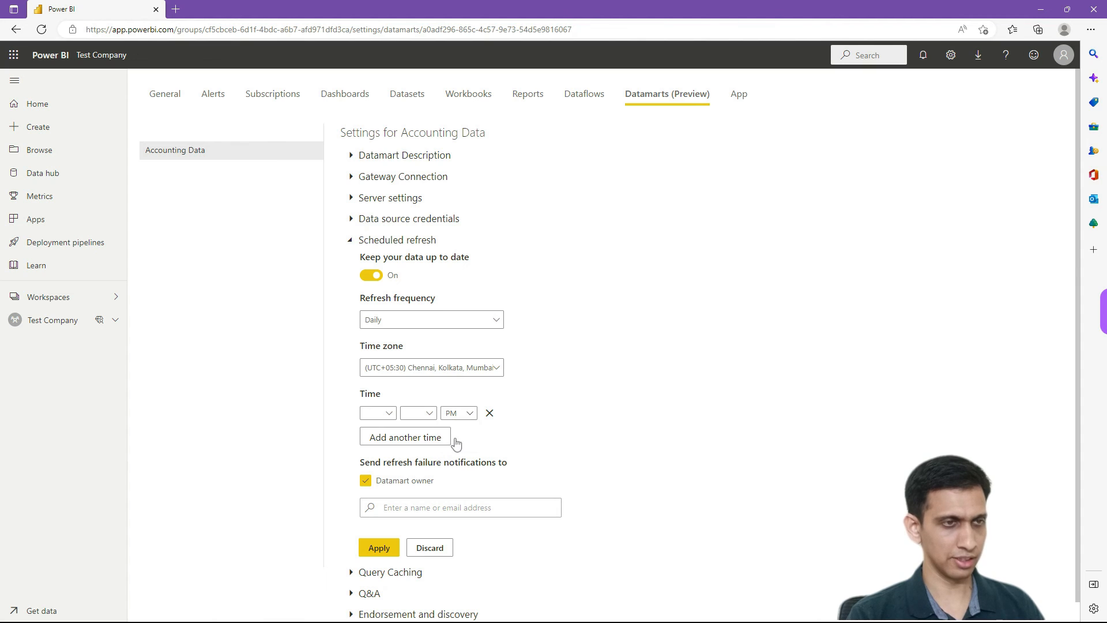
pyautogui.click(383, 413)
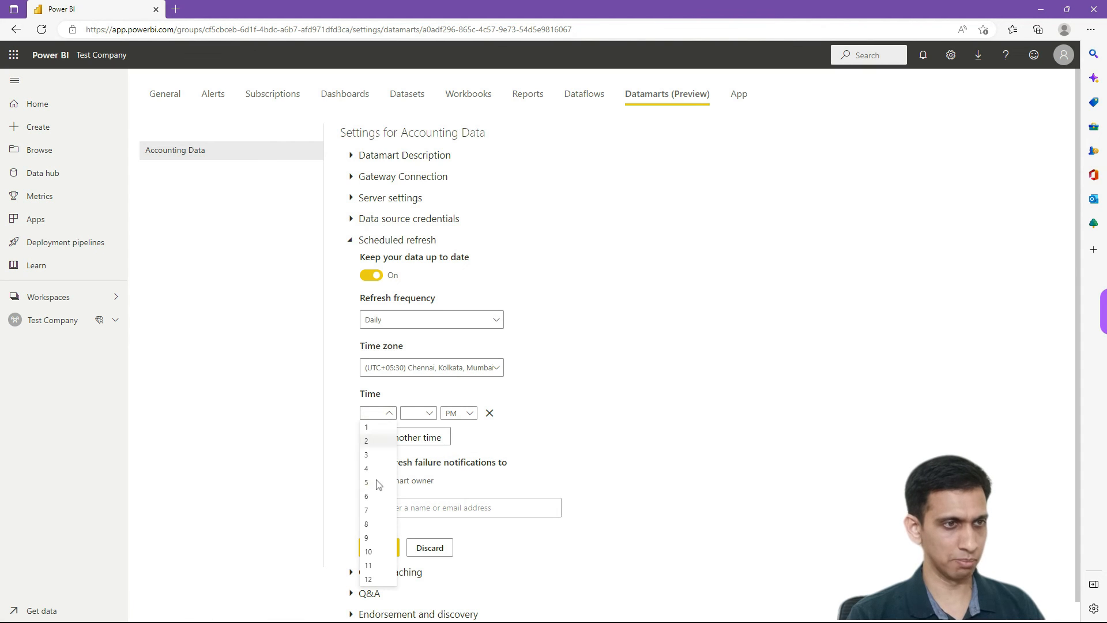
pyautogui.click(375, 523)
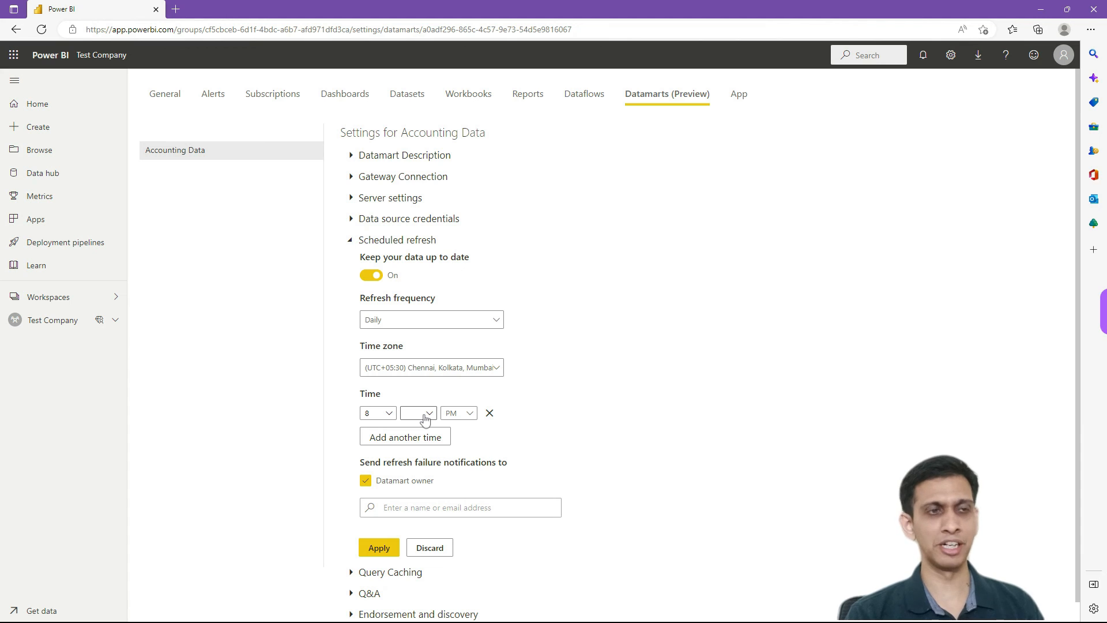
pyautogui.click(425, 419)
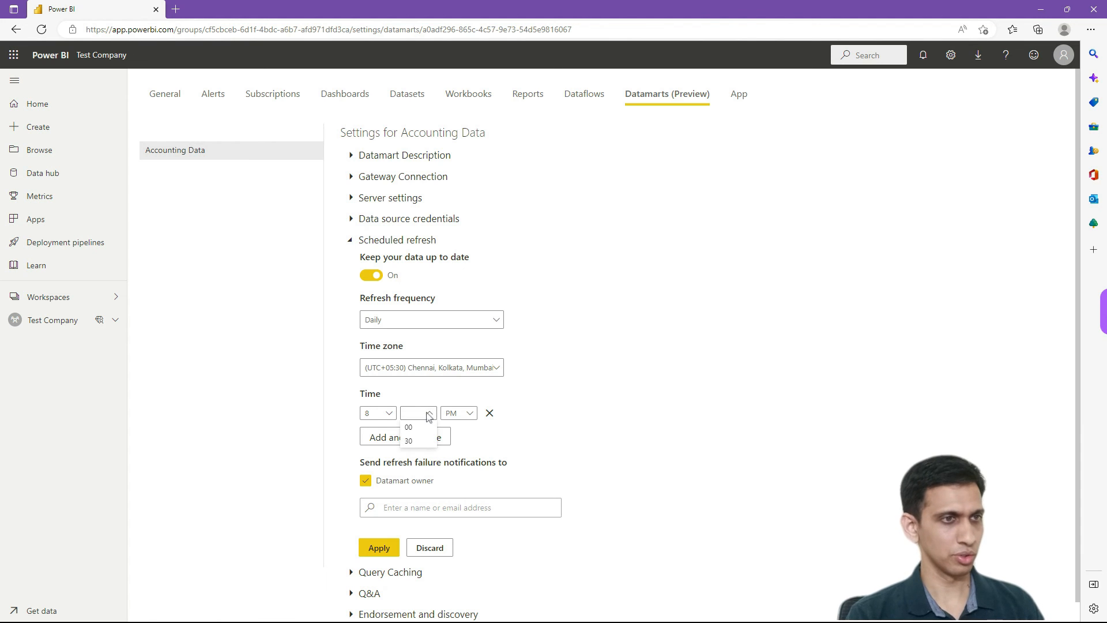
pyautogui.click(421, 430)
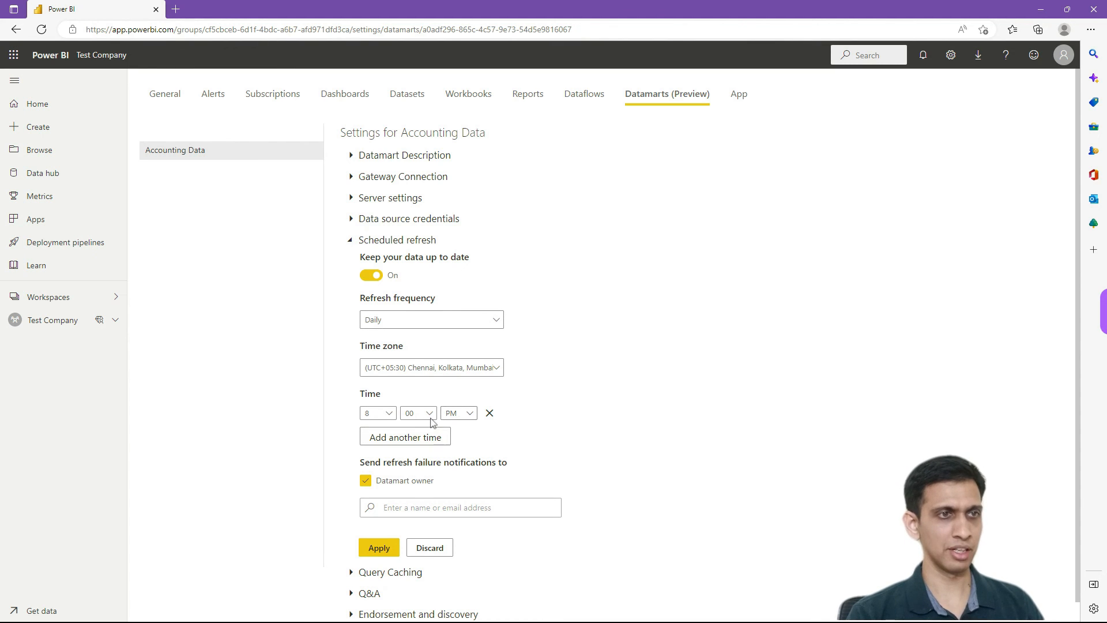
pyautogui.click(379, 549)
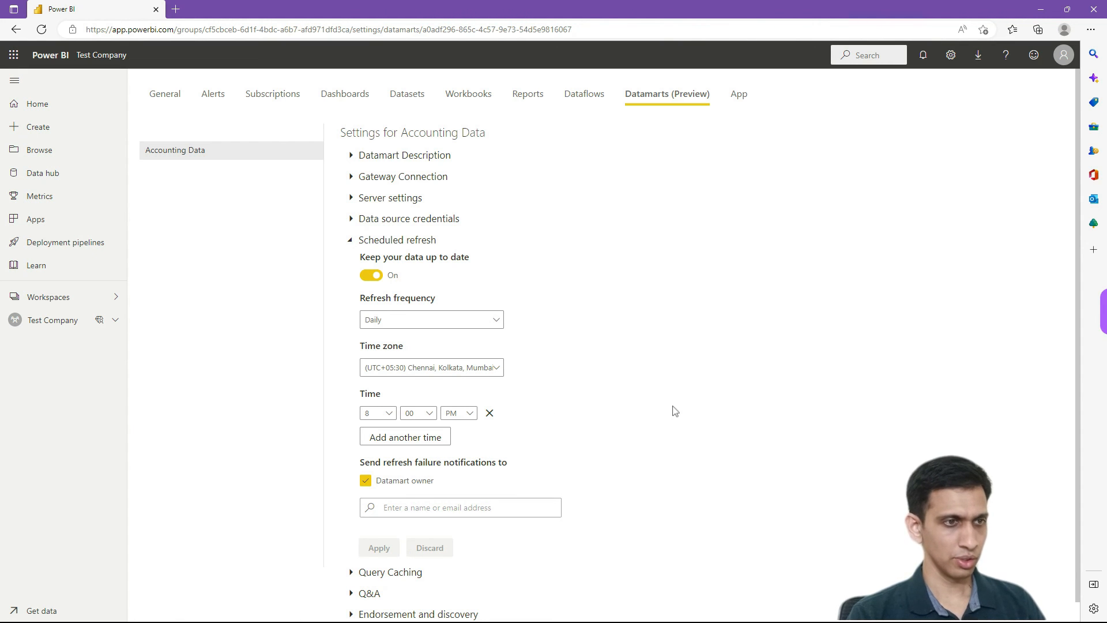
# Add a second blank refresh time, remove it again, and reapply the refresh schedule.
pyautogui.click(436, 448)
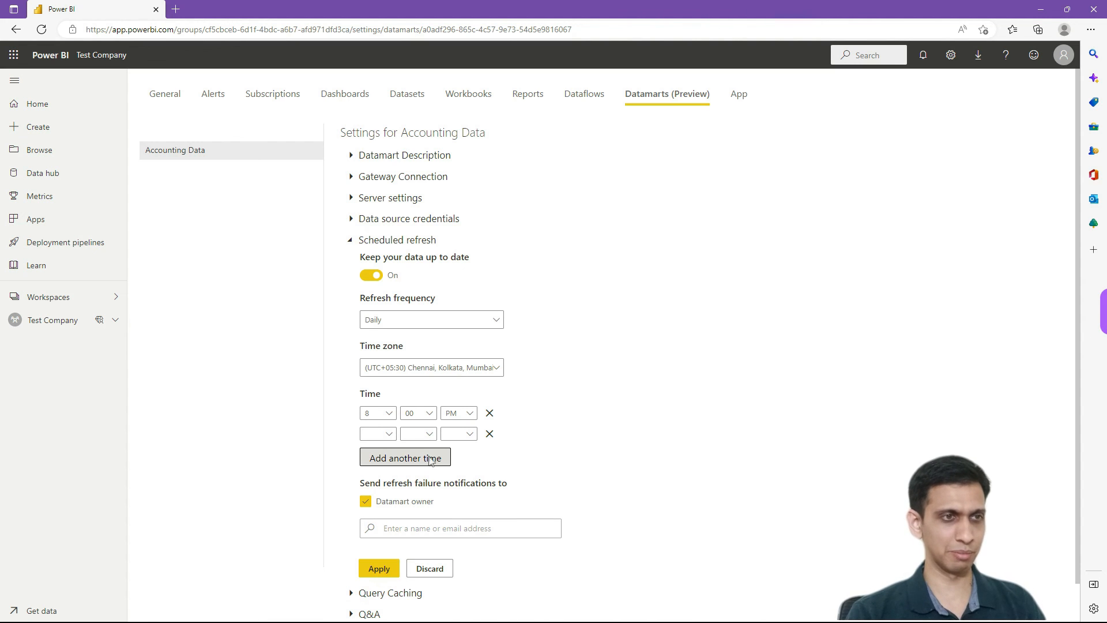
pyautogui.click(489, 434)
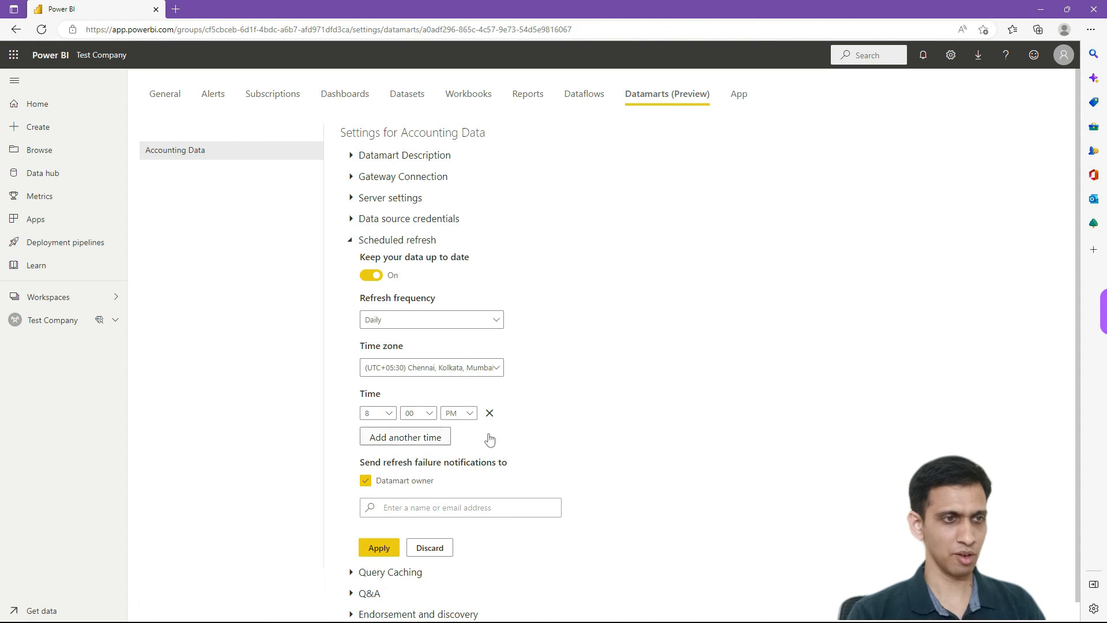
pyautogui.click(377, 548)
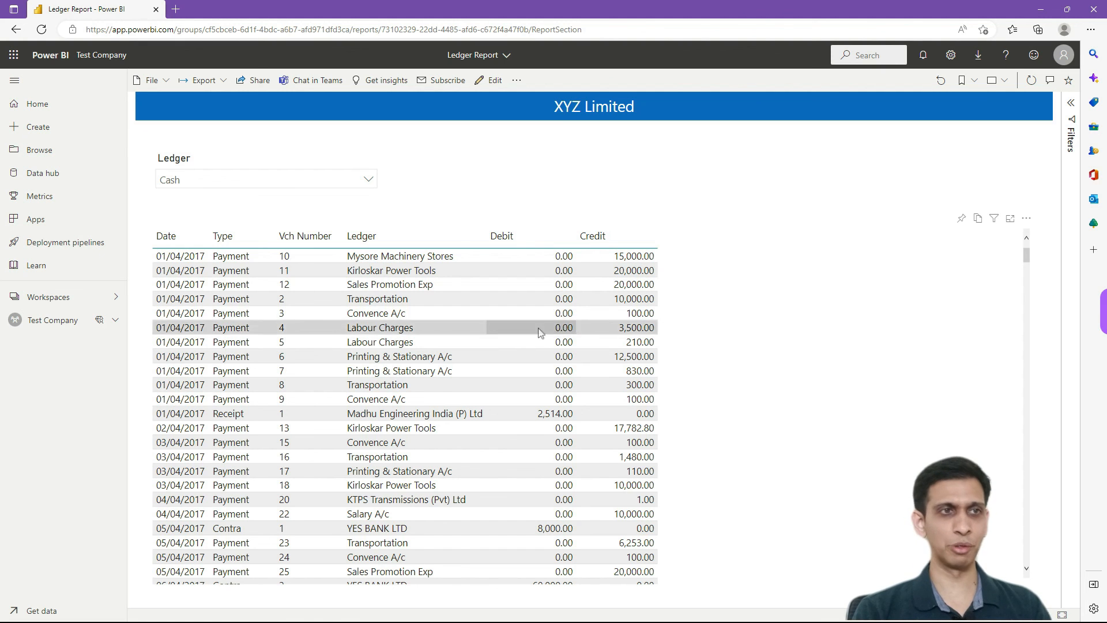
pyautogui.scroll(-2, 538, 334)
pyautogui.scroll(1, 534, 259)
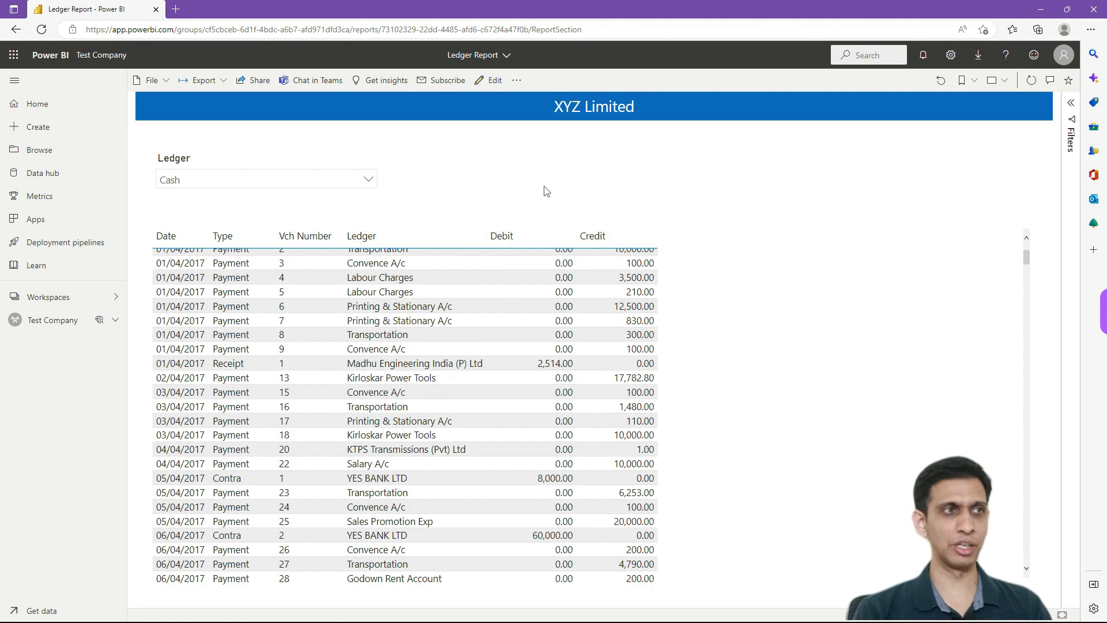